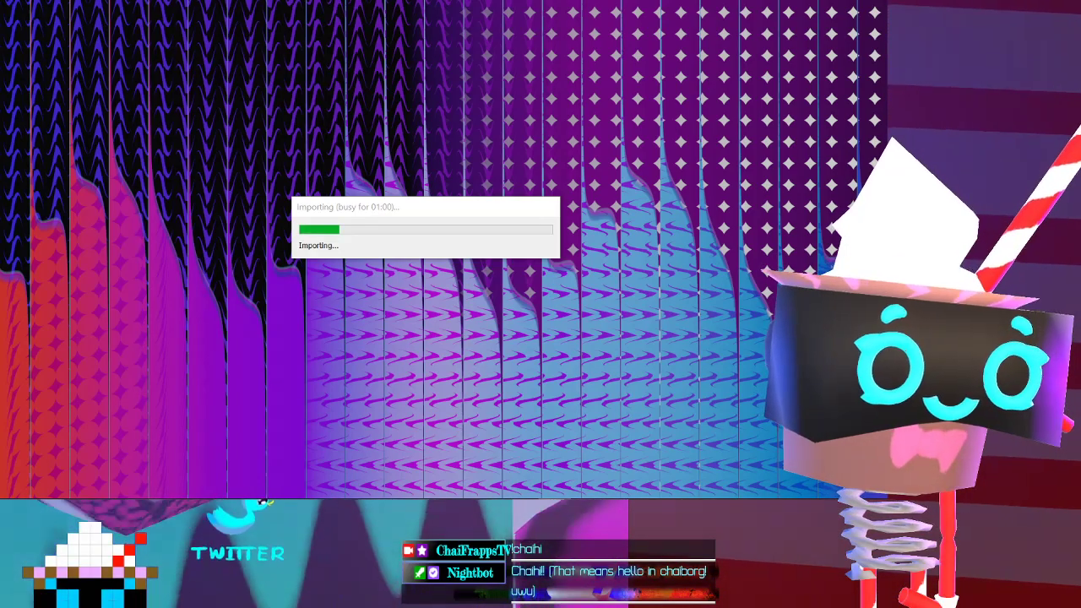
Step: Move the Project Settings window out of the way and bring the floating Game view into sight over the editor
{"action": "left_click_drag", "start_coordinate": [396, 211], "coordinate": [361, 205]}
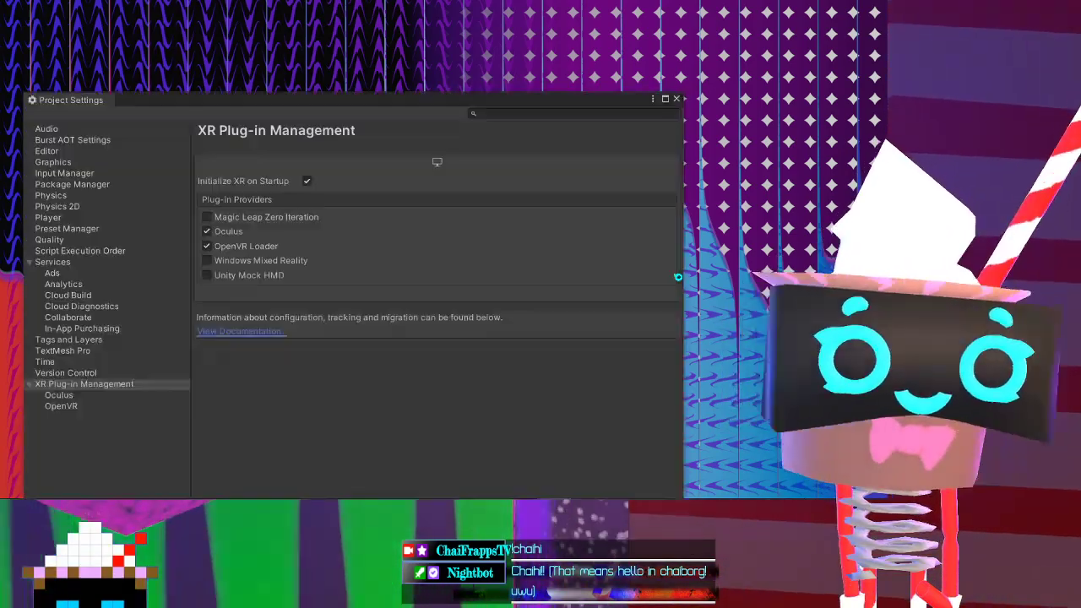
{"action": "mouse_move", "coordinate": [306, 497]}
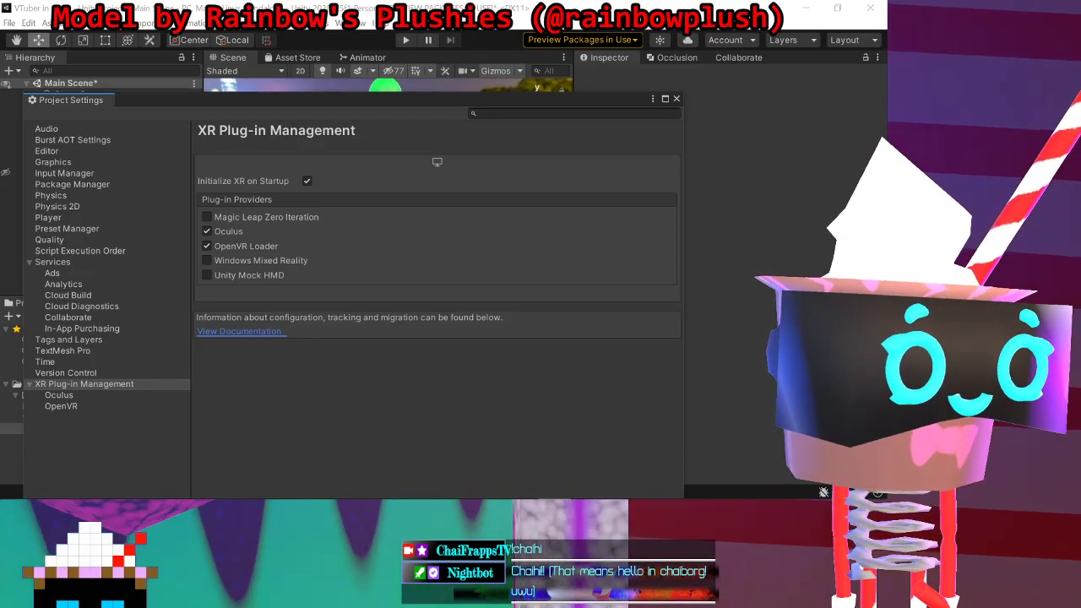
{"action": "left_click", "coordinate": [542, 112]}
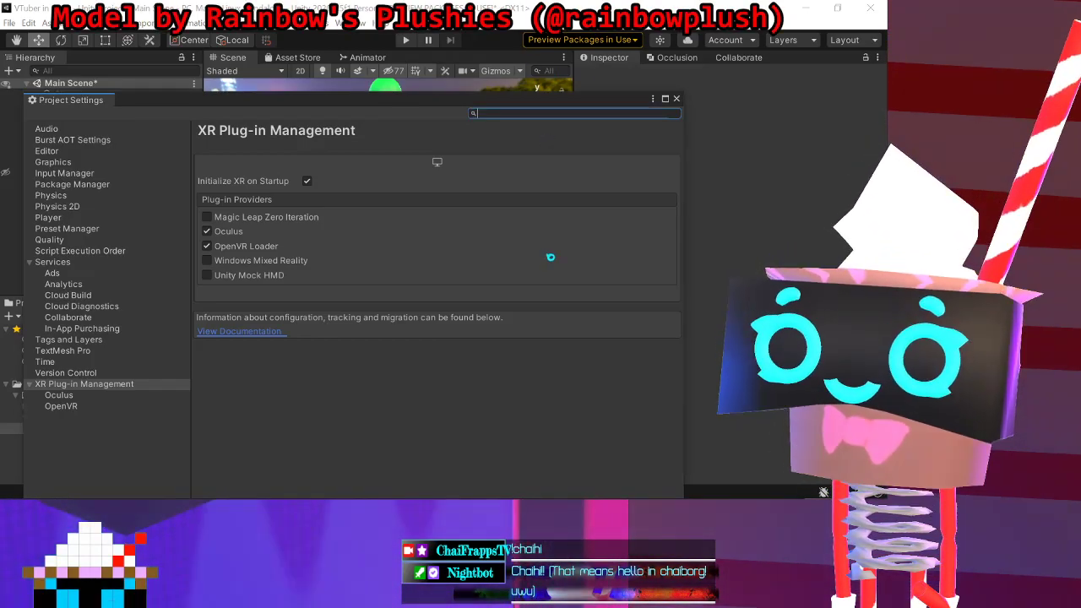
{"action": "left_click_drag", "start_coordinate": [404, 105], "coordinate": [369, 504]}
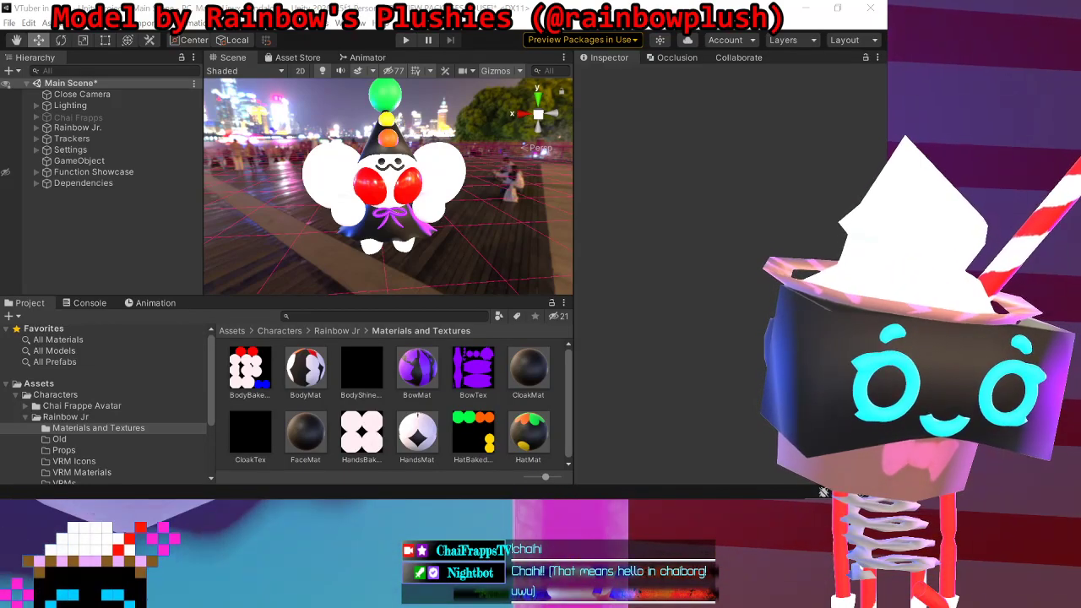
{"action": "left_click_drag", "start_coordinate": [510, 504], "coordinate": [509, 418]}
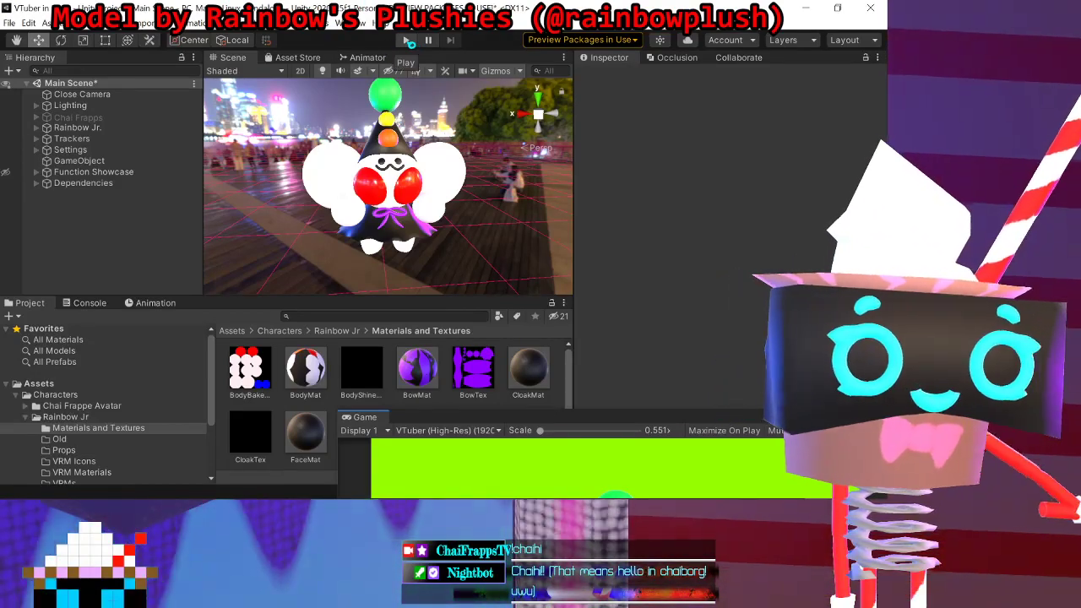
Step: Run the Main Scene in play mode to test the avatar's tracking, and stop playback
{"action": "left_click", "coordinate": [406, 41]}
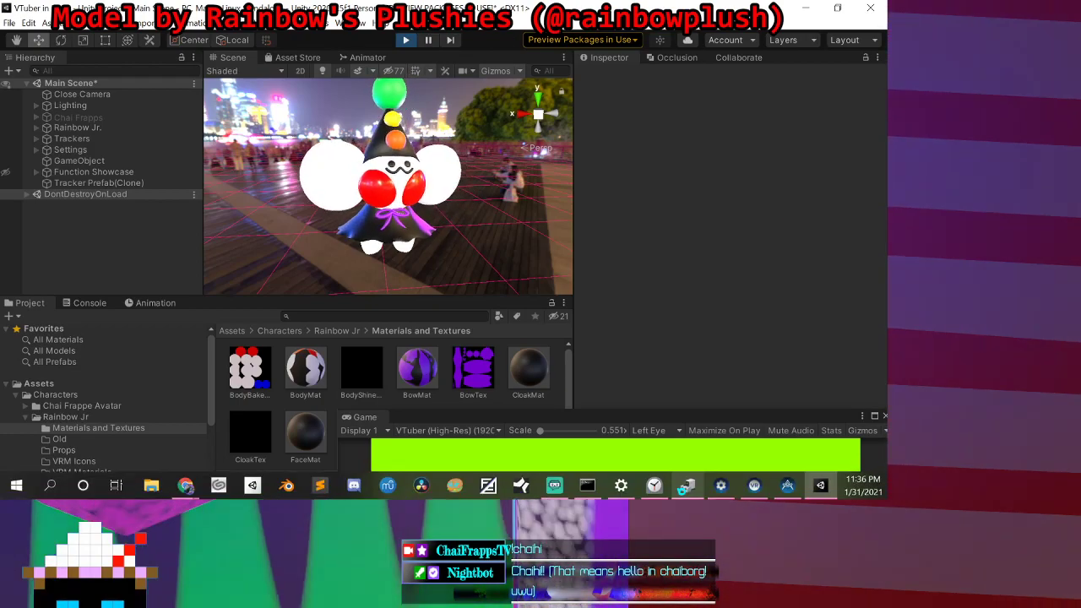
{"action": "left_click", "coordinate": [403, 39]}
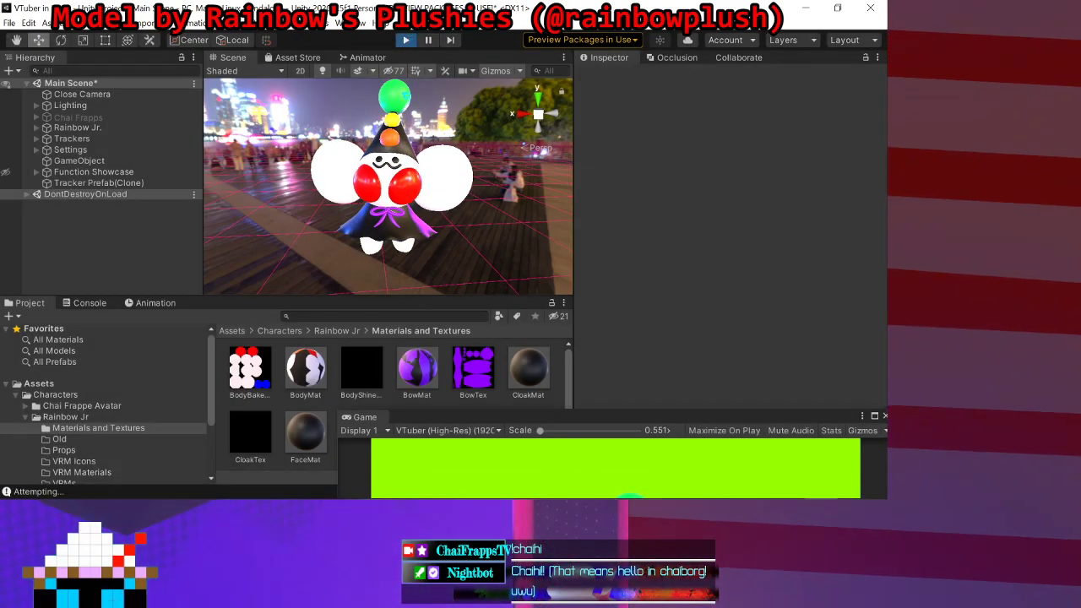
{"action": "mouse_move", "coordinate": [406, 493]}
{"action": "left_click", "coordinate": [449, 490]}
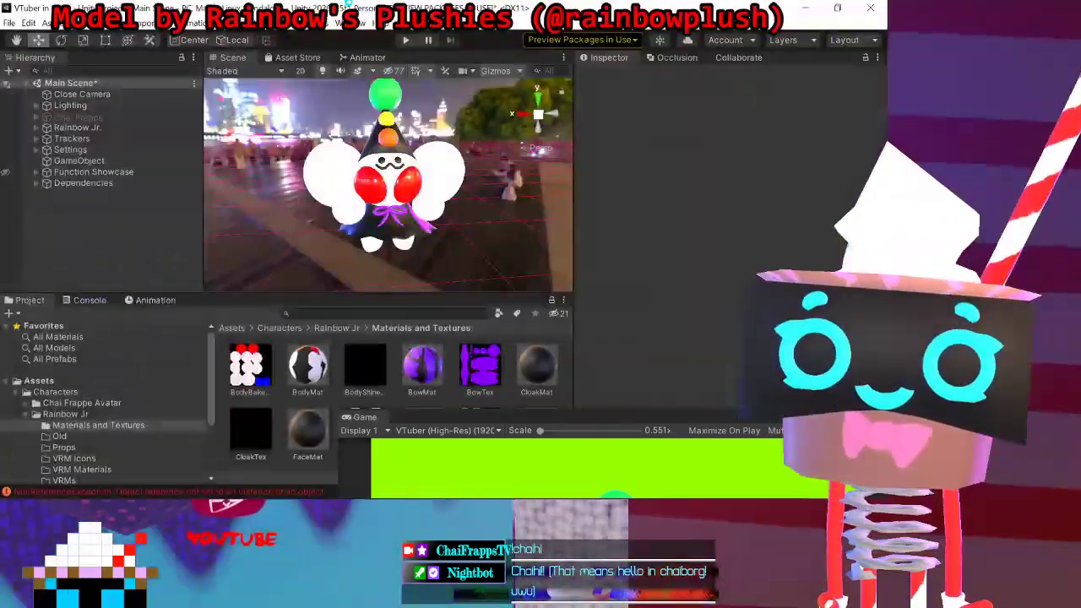
Step: Review the Initialize XR on Startup option in the XR Plug-in Management settings, and move the settings window aside
{"action": "left_click_drag", "start_coordinate": [0, 55], "coordinate": [304, 90]}
{"action": "left_click", "coordinate": [283, 171]}
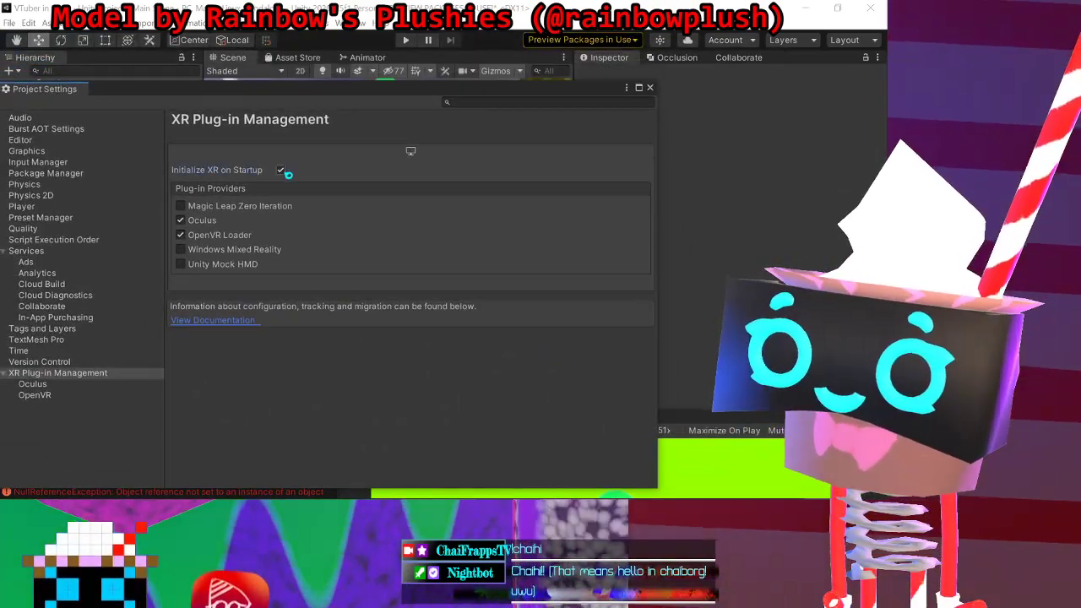
{"action": "left_click_drag", "start_coordinate": [450, 92], "coordinate": [885, 259]}
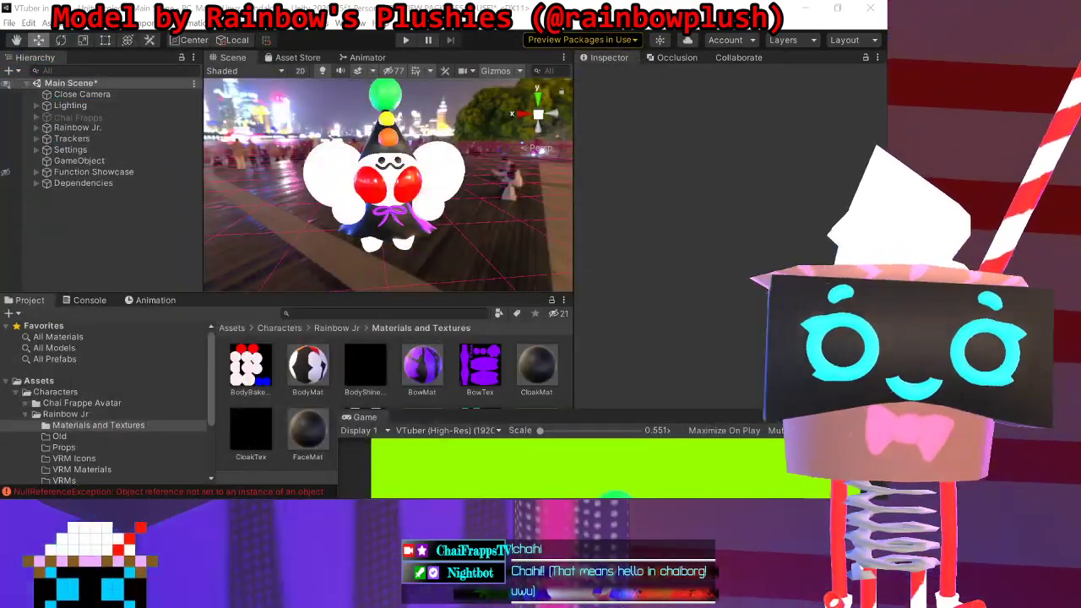
Step: Test the scene in play mode again, stop it, and examine the avatar's face up close
{"action": "left_click", "coordinate": [410, 41]}
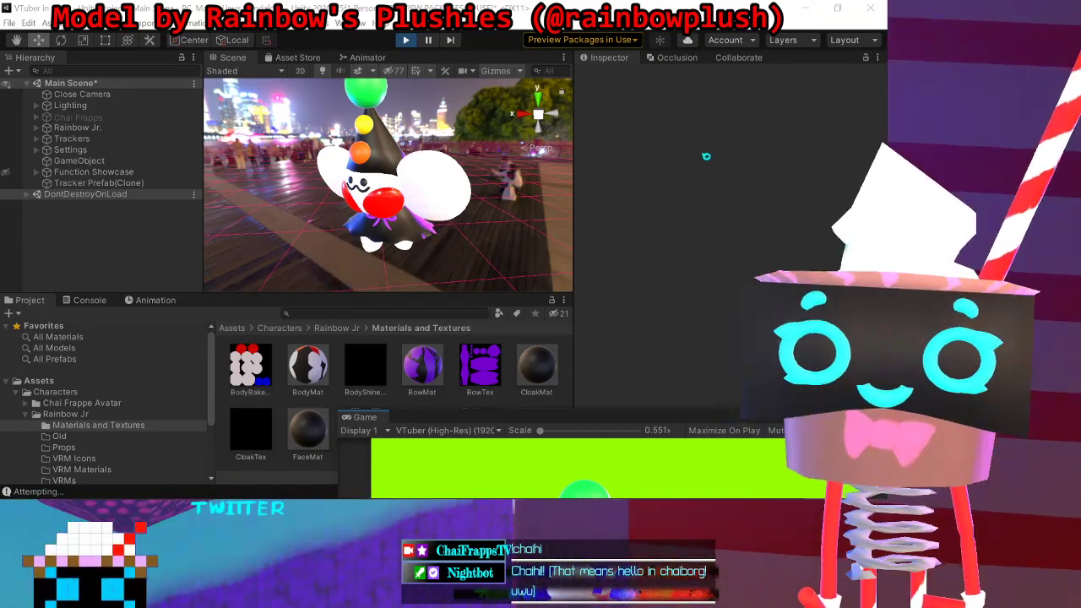
{"action": "left_click", "coordinate": [406, 40]}
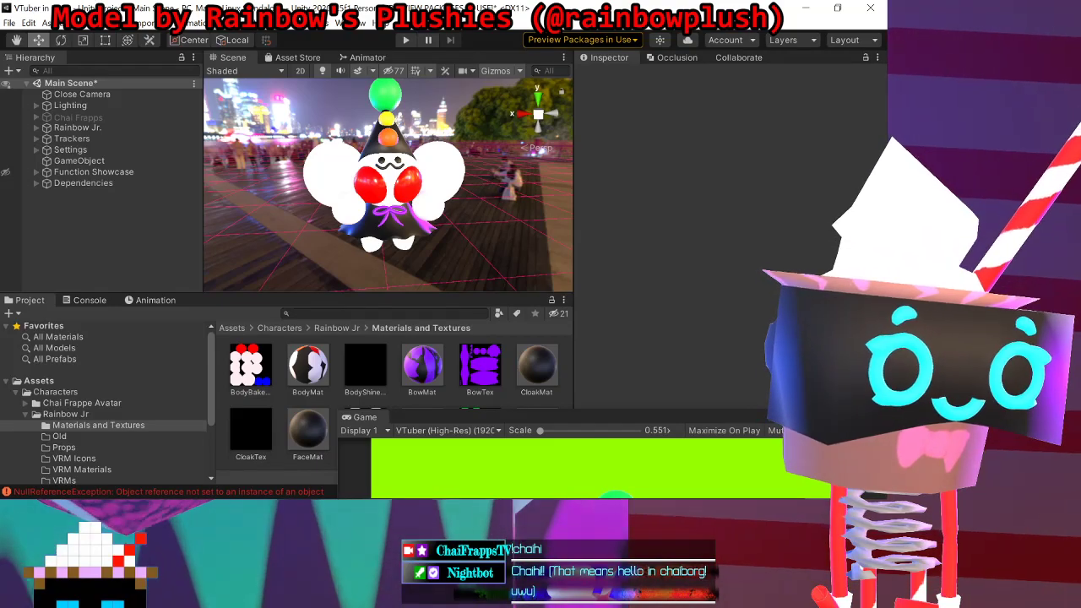
{"action": "scroll", "coordinate": [386, 126], "scroll_direction": "up", "scroll_amount": 5}
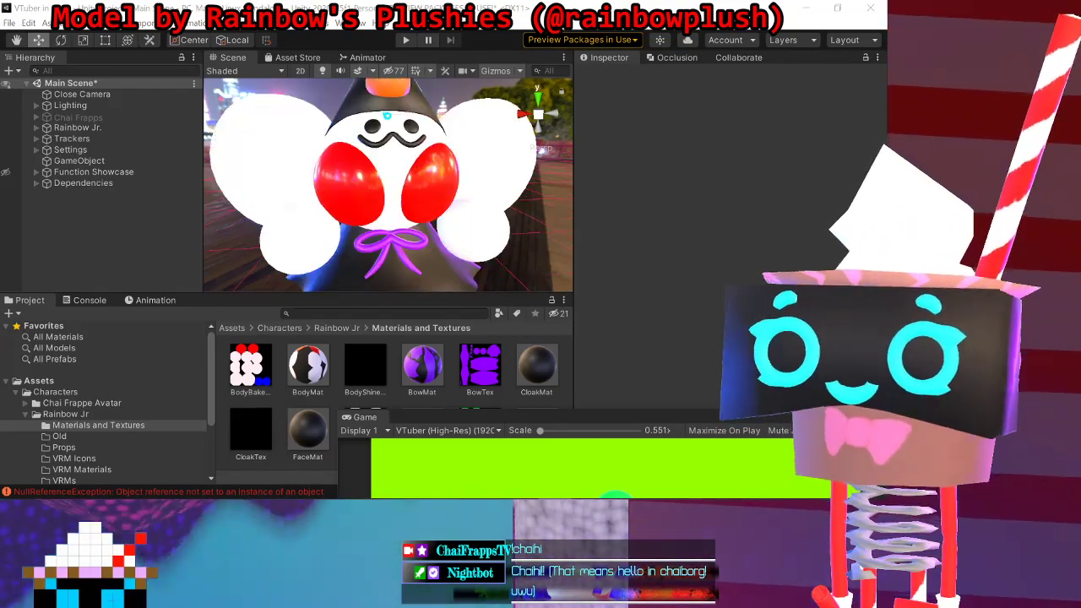
{"action": "scroll", "coordinate": [387, 118], "scroll_direction": "down", "scroll_amount": 5}
{"action": "scroll", "coordinate": [387, 127], "scroll_direction": "up", "scroll_amount": 5}
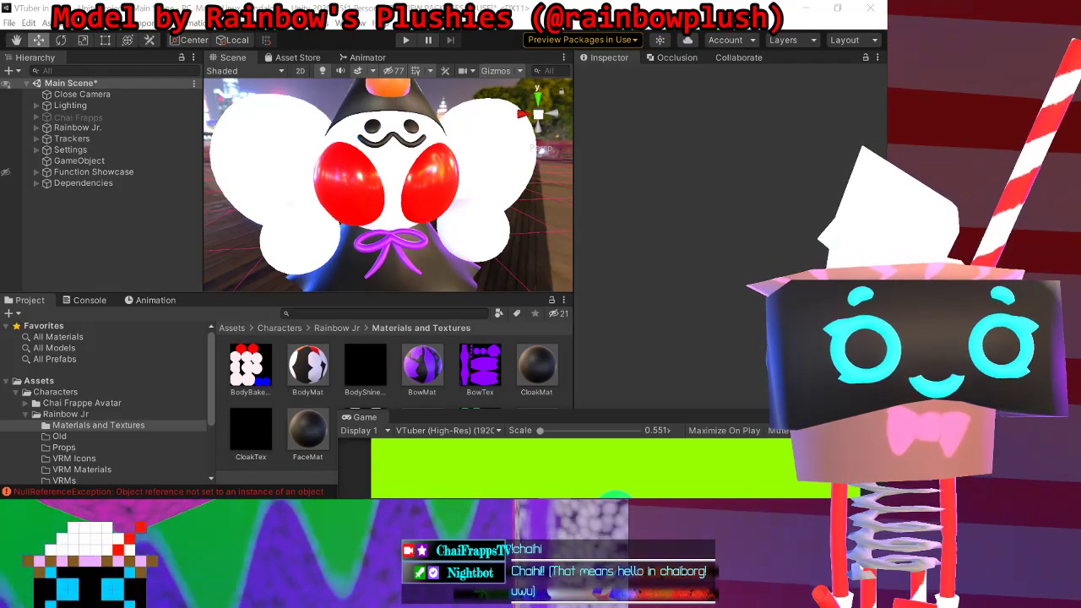
Step: Lower the floating Game view to uncover the material assets, and reframe the whole avatar in the scene
{"action": "mouse_move", "coordinate": [554, 487]}
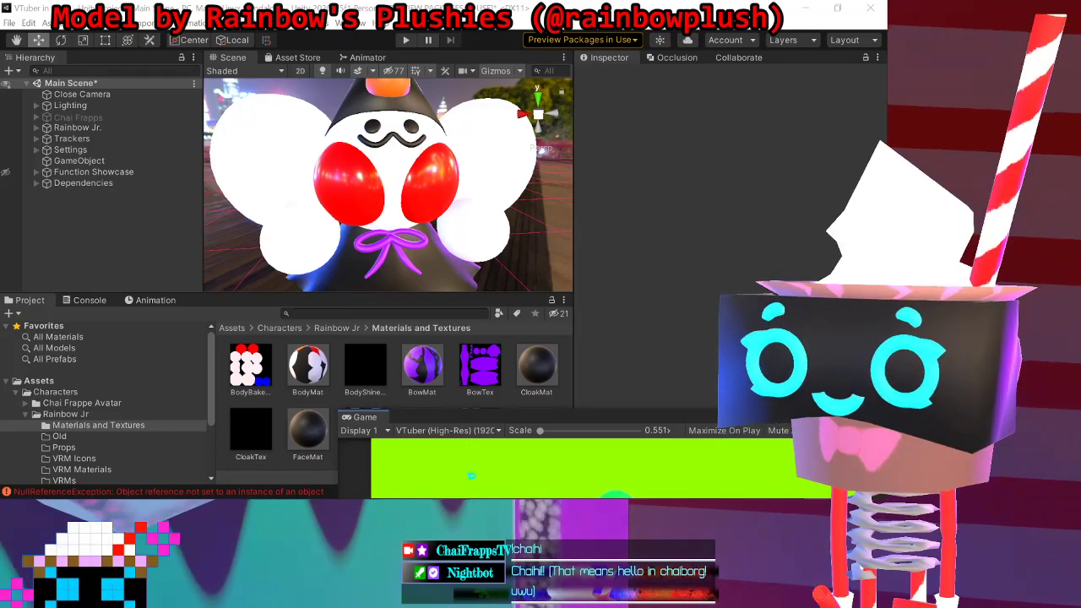
{"action": "left_click_drag", "start_coordinate": [488, 429], "coordinate": [462, 488]}
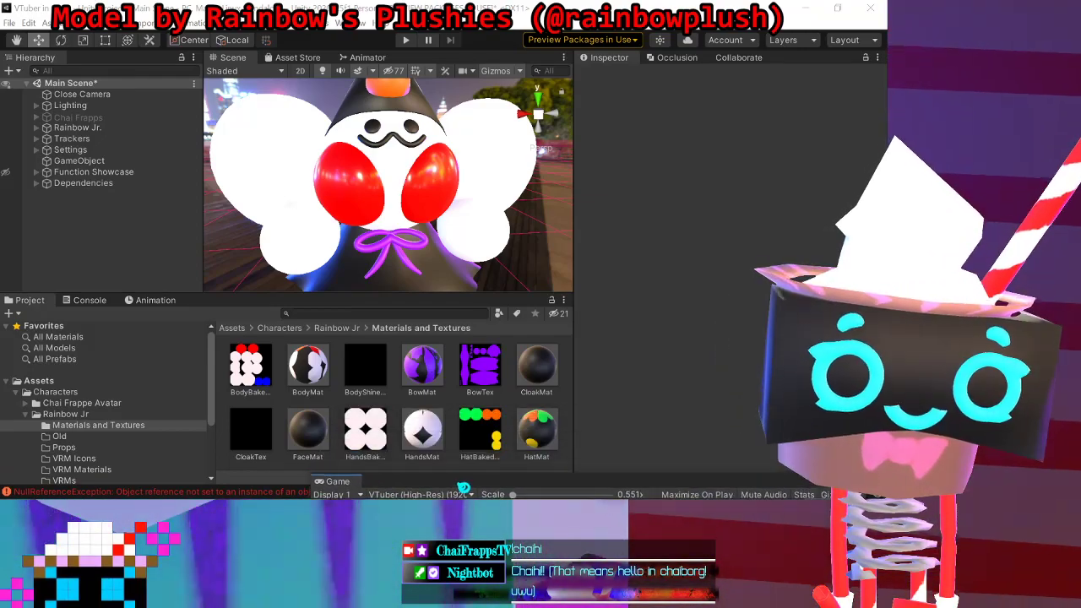
{"action": "scroll", "coordinate": [323, 150], "scroll_direction": "down", "scroll_amount": 5}
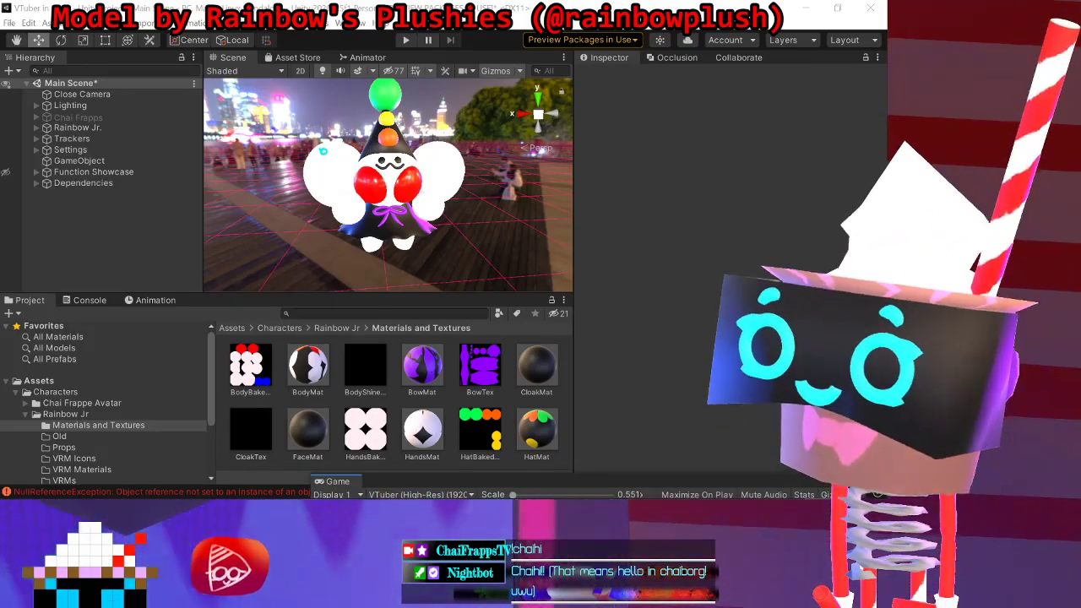
Step: Review the Hand Tracker script on Clownling Jan 31 2021 1_05AM under Rainbow Jr., collapse it, and expand the model's child objects
{"action": "mouse_move", "coordinate": [391, 498]}
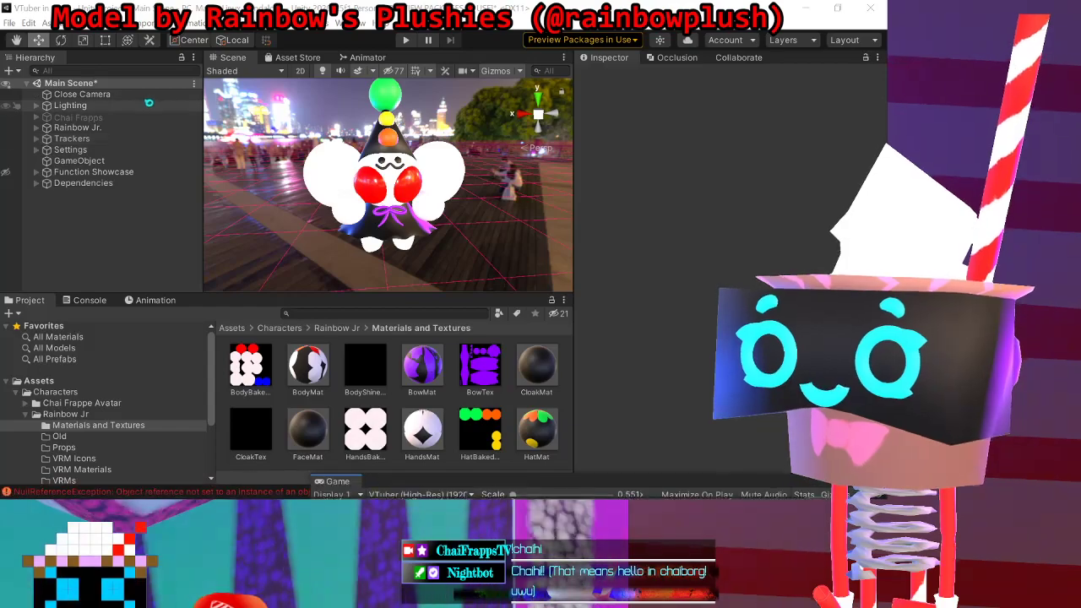
{"action": "left_click", "coordinate": [167, 129]}
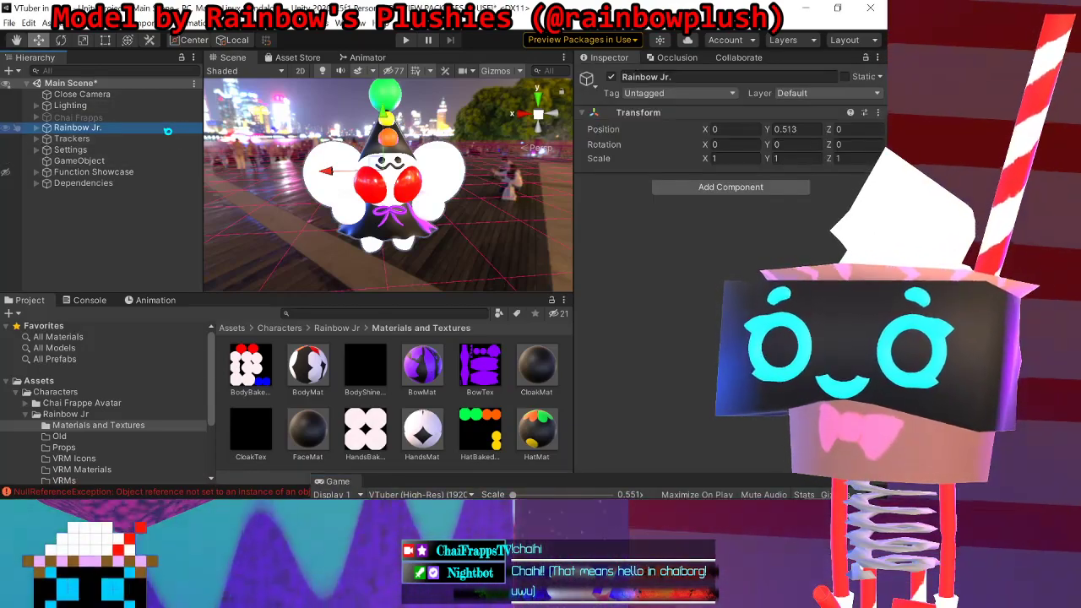
{"action": "left_click", "coordinate": [37, 129]}
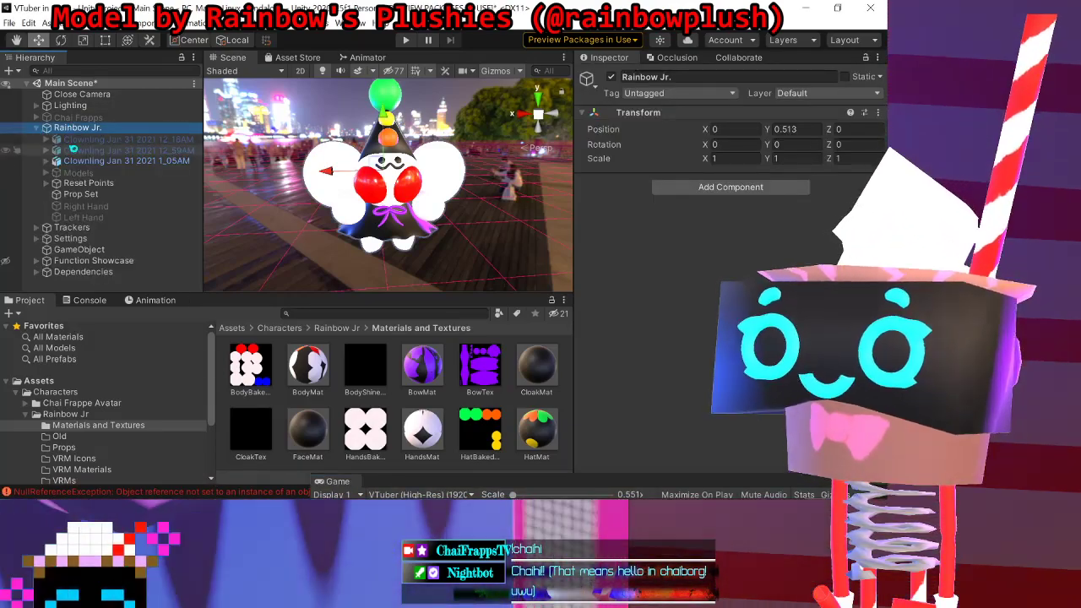
{"action": "left_click", "coordinate": [42, 160]}
{"action": "scroll", "coordinate": [611, 194], "scroll_direction": "down", "scroll_amount": 8}
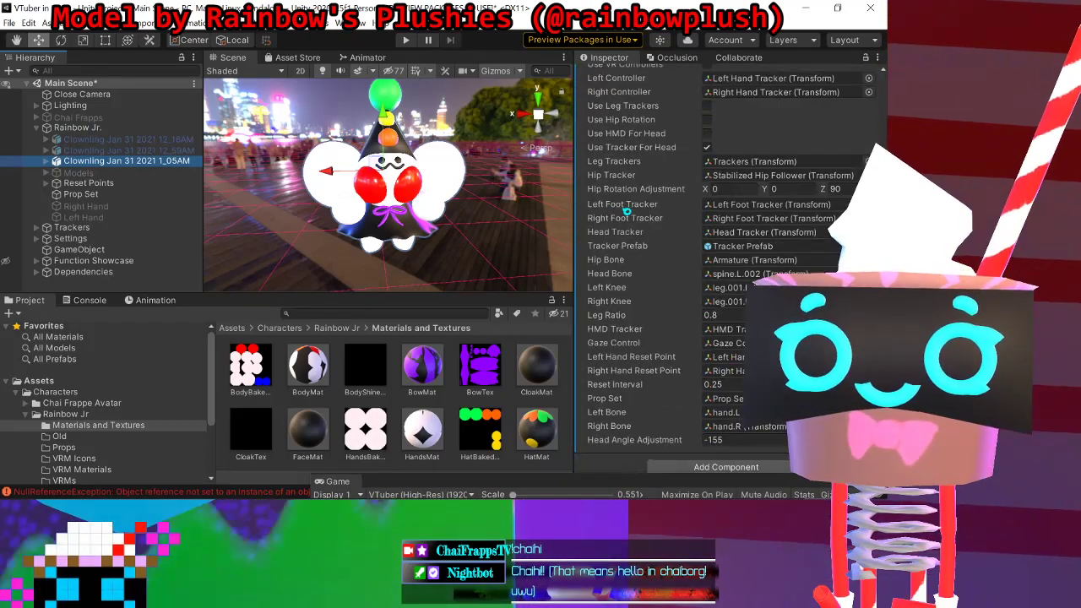
{"action": "scroll", "coordinate": [611, 194], "scroll_direction": "up", "scroll_amount": 8}
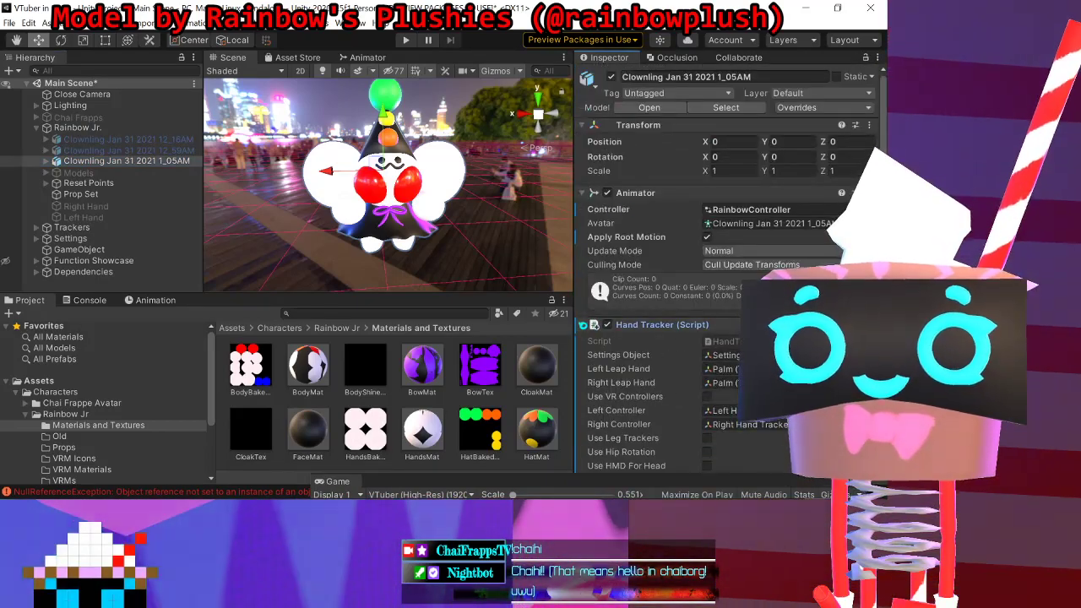
{"action": "left_click", "coordinate": [583, 324]}
{"action": "left_click", "coordinate": [56, 160]}
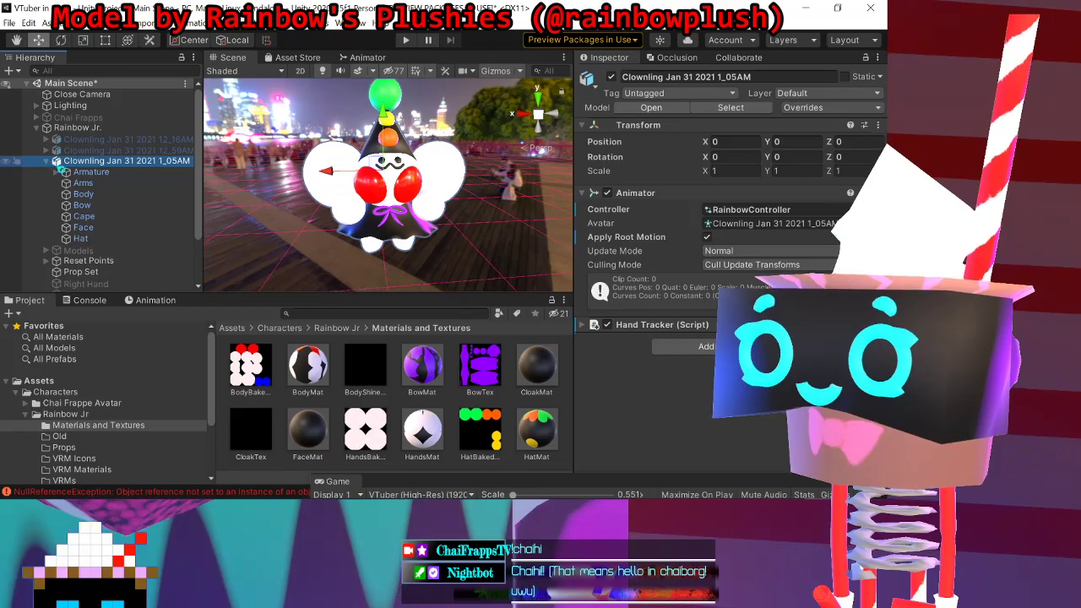
Step: Look through the model's parts and test the Left Blink blend shape on the Face mesh
{"action": "left_click", "coordinate": [91, 172]}
{"action": "left_click", "coordinate": [81, 238]}
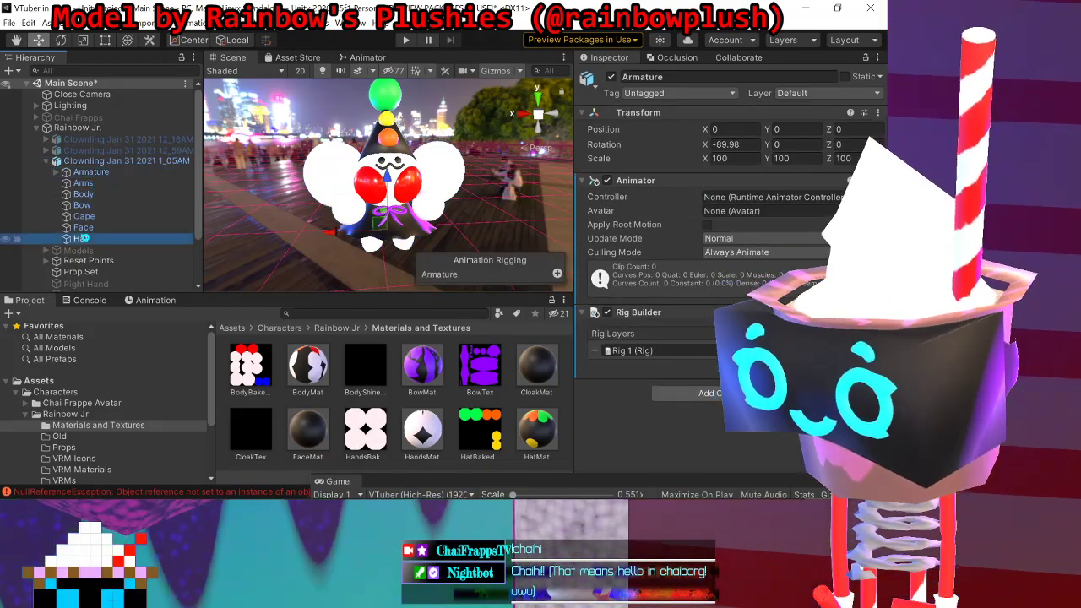
{"action": "left_click", "coordinate": [88, 227]}
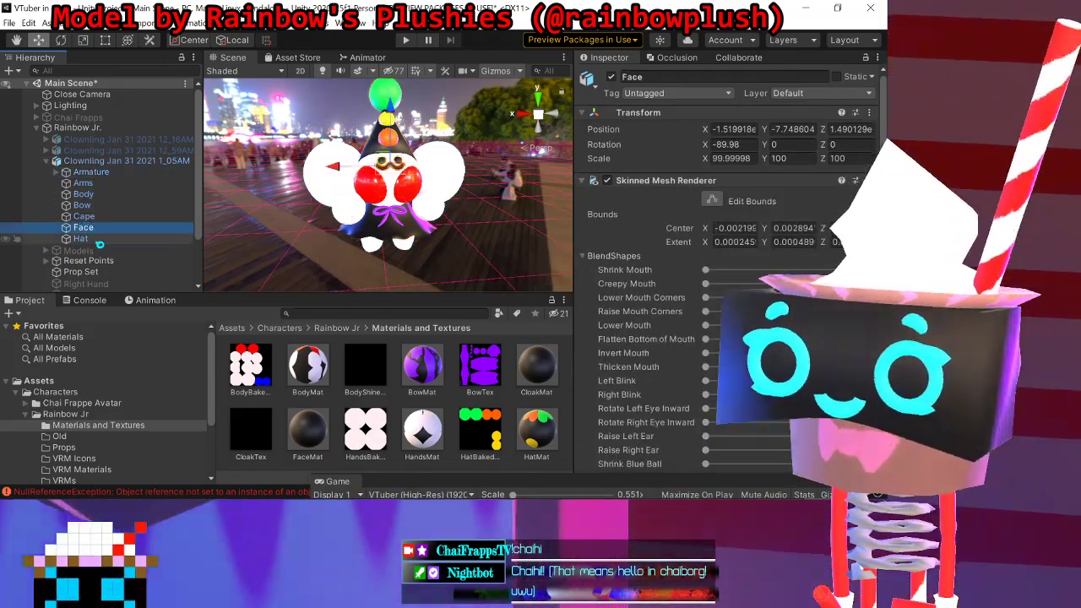
{"action": "scroll", "coordinate": [631, 269], "scroll_direction": "down", "scroll_amount": 4}
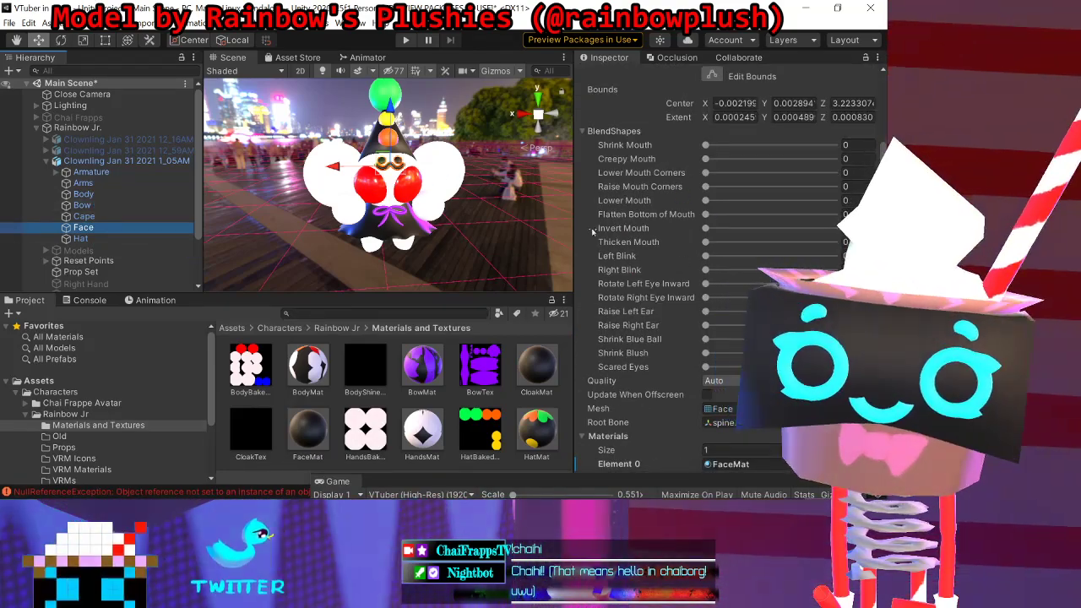
{"action": "scroll", "coordinate": [440, 198], "scroll_direction": "up", "scroll_amount": 3}
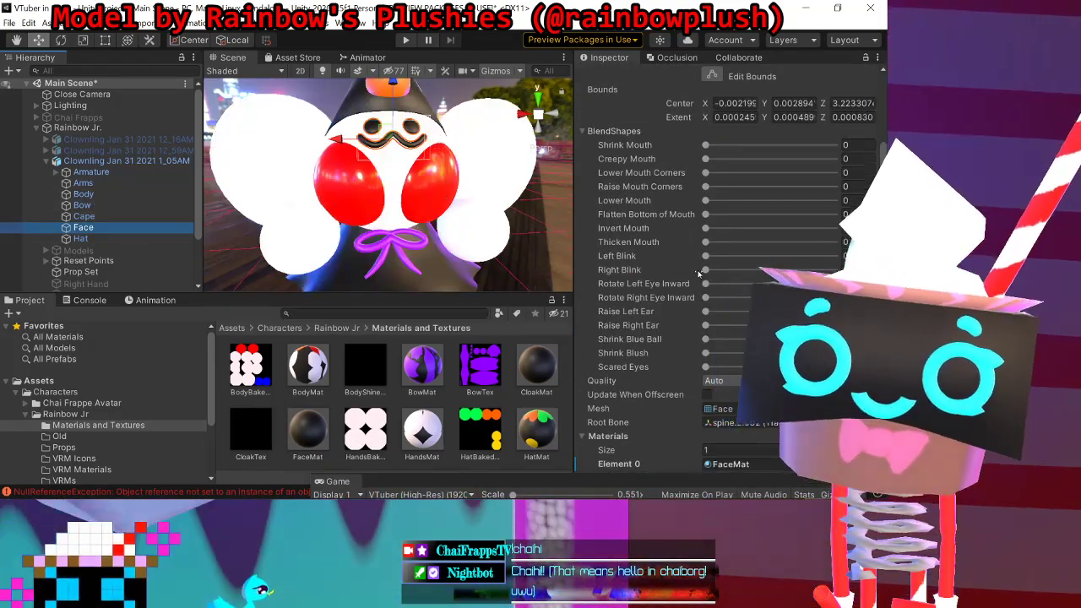
{"action": "left_click_drag", "start_coordinate": [707, 257], "coordinate": [797, 253]}
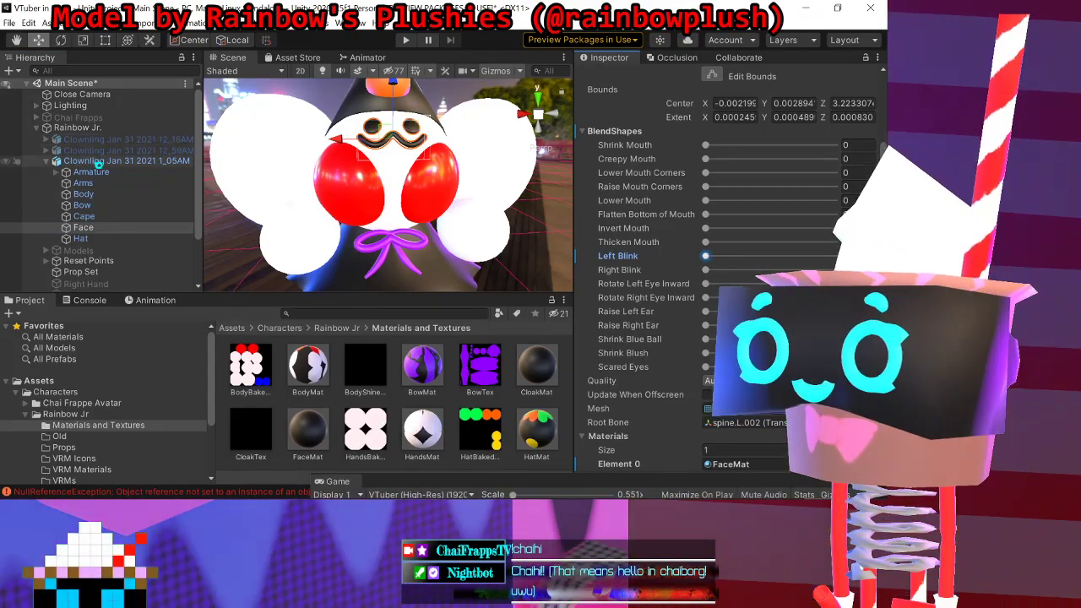
Step: Inspect the components of the Clownling model, its Armature, and the Arms mesh with its material settings
{"action": "left_click", "coordinate": [95, 161]}
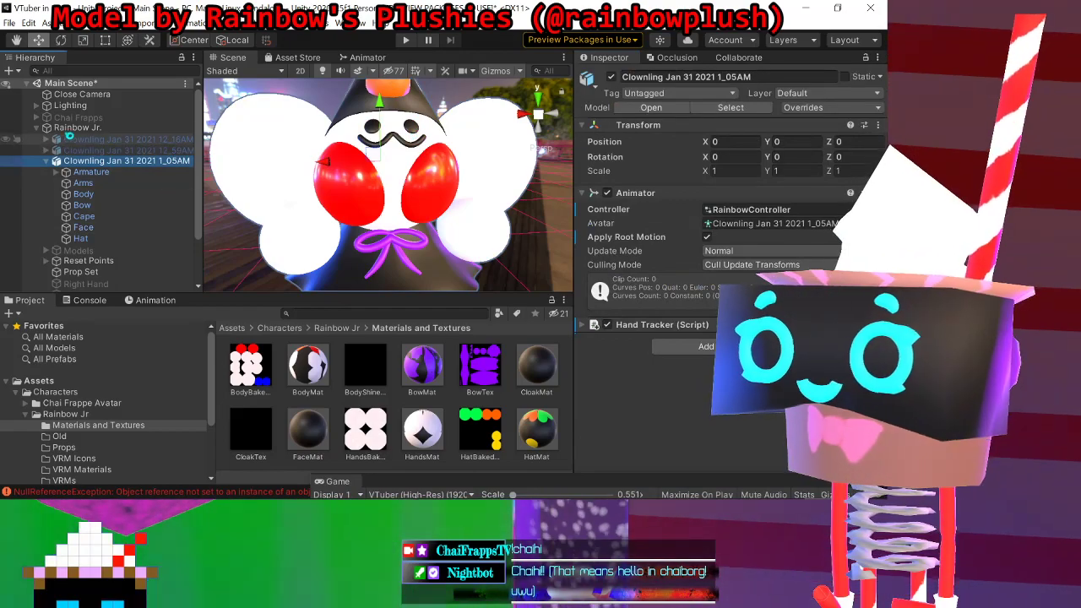
{"action": "left_click", "coordinate": [78, 128]}
{"action": "left_click", "coordinate": [90, 172]}
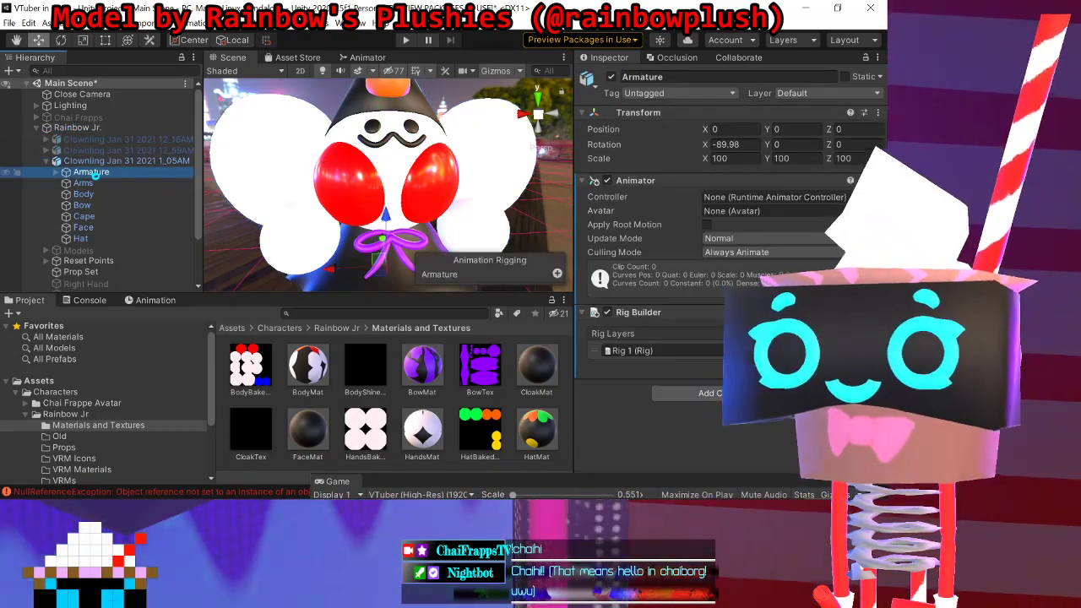
{"action": "left_click", "coordinate": [88, 184]}
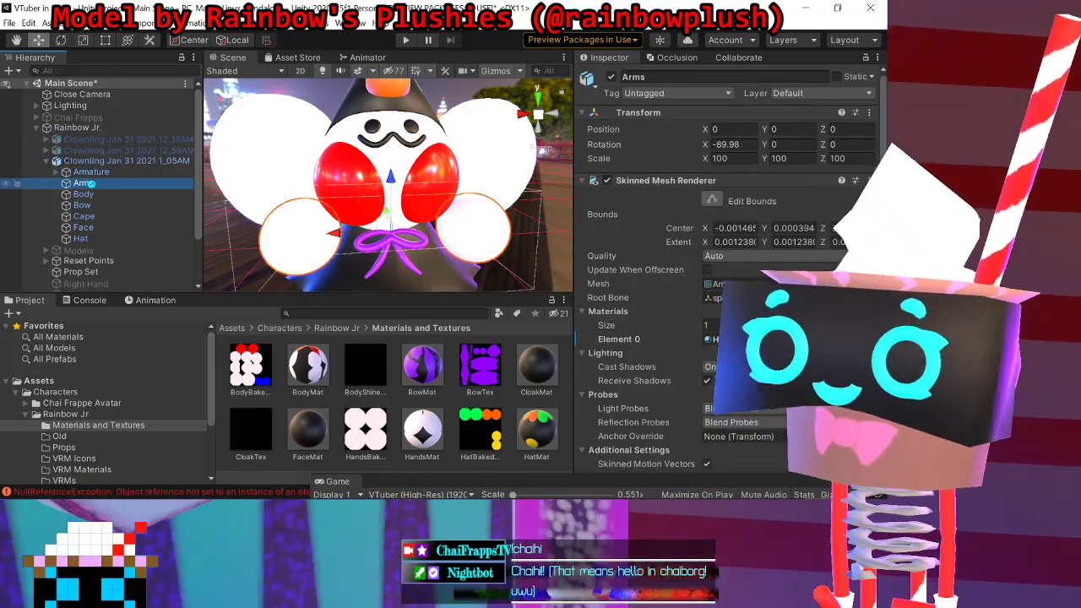
{"action": "scroll", "coordinate": [610, 236], "scroll_direction": "down", "scroll_amount": 3}
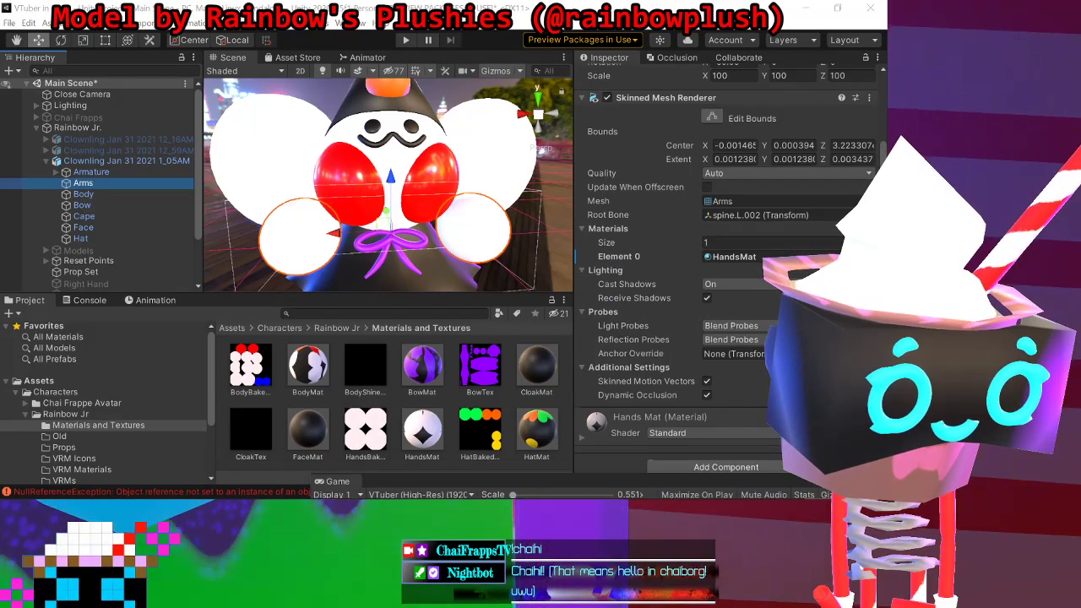
{"action": "right_click_drag", "start_coordinate": [501, 105], "coordinate": [501, 105]}
{"action": "left_click", "coordinate": [475, 3]}
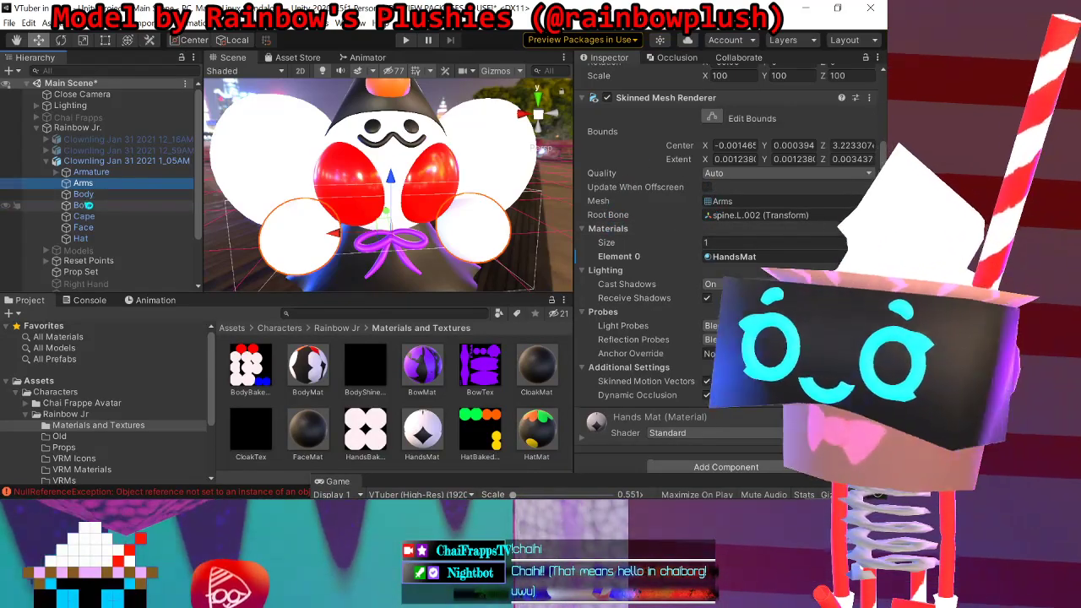
Step: Try out the Left Blink blend shape on the Body mesh
{"action": "left_click", "coordinate": [66, 195]}
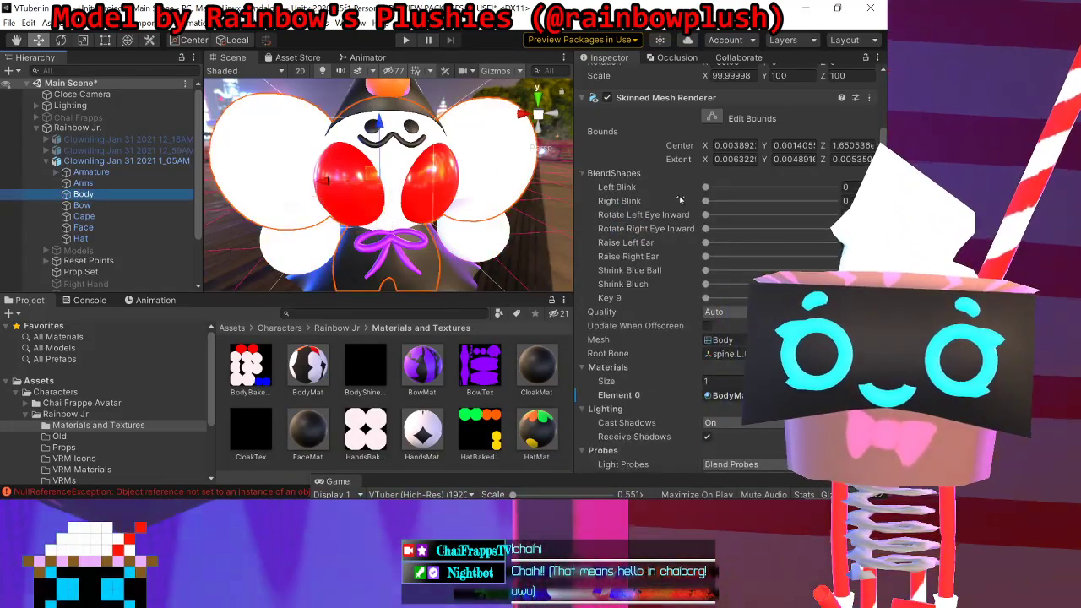
{"action": "left_click", "coordinate": [704, 189]}
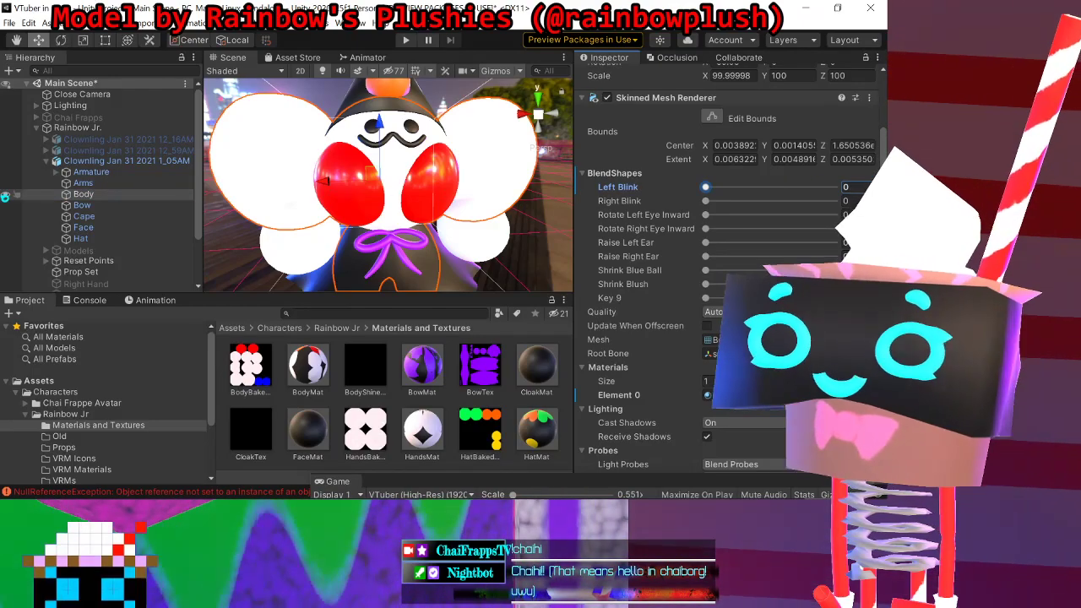
Step: Inspect the Face mesh's blend shapes and material under Clownling Jan 31 2021 1_05AM
{"action": "left_click", "coordinate": [83, 227]}
{"action": "key", "text": "f"}
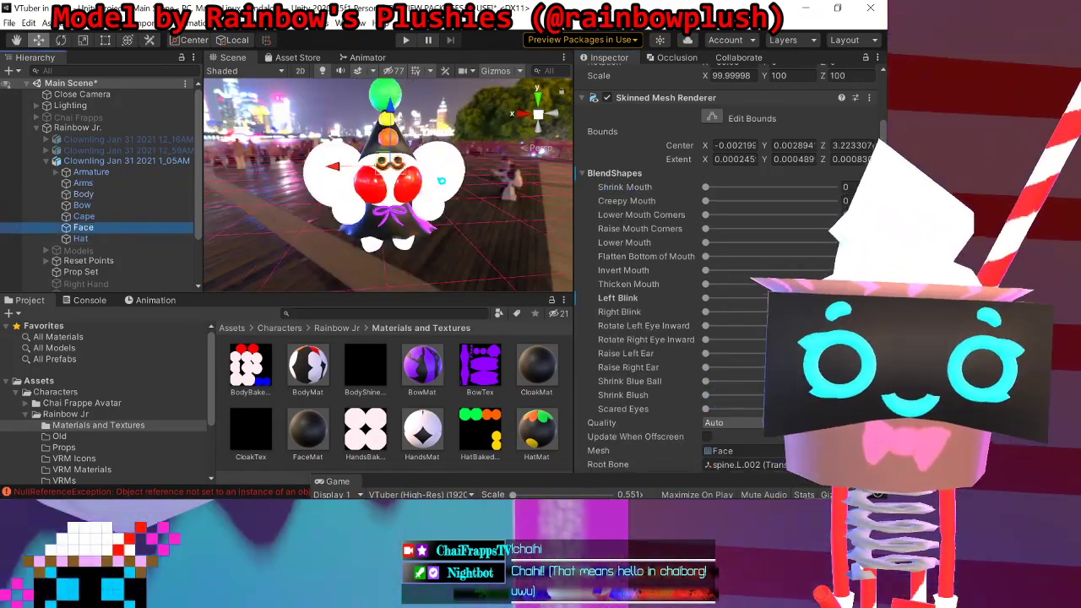
{"action": "scroll", "coordinate": [707, 299], "scroll_direction": "down", "scroll_amount": 5}
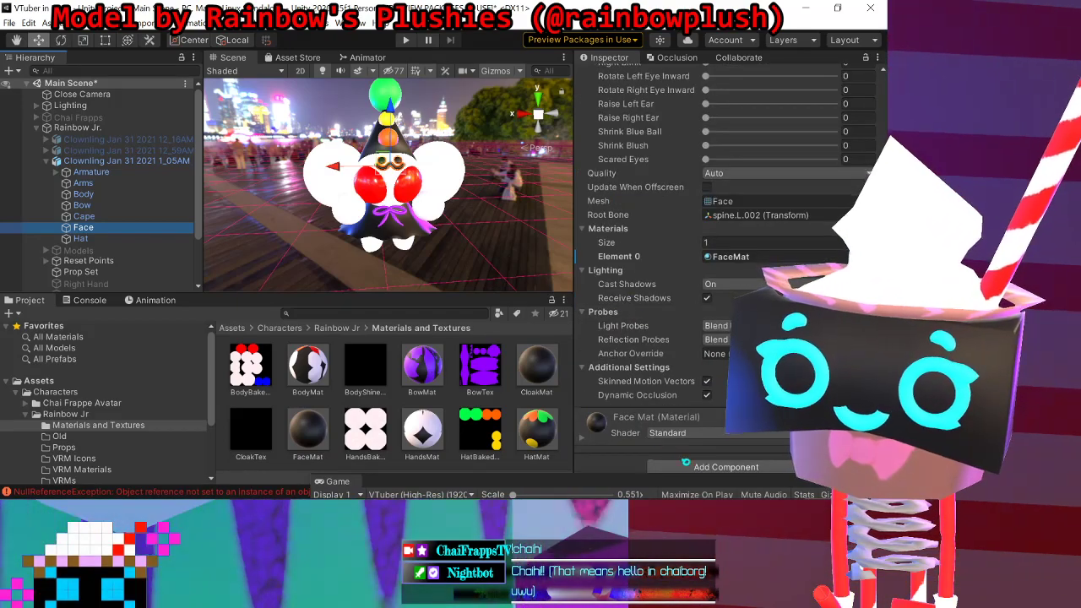
{"action": "left_click", "coordinate": [97, 161]}
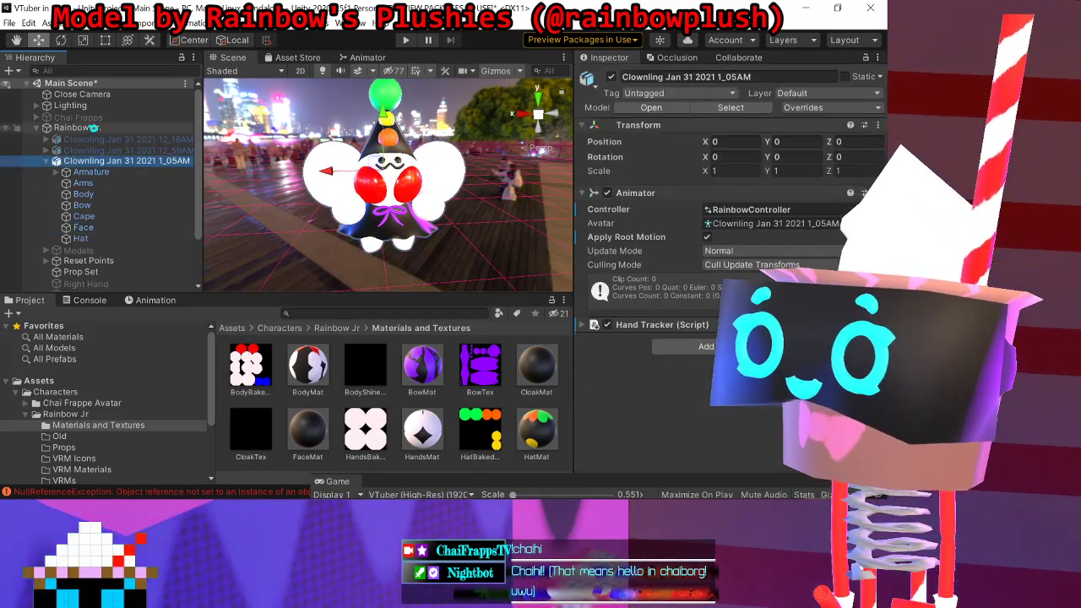
Step: Select and collapse Rainbow Jr. in the hierarchy and save the scene
{"action": "left_click", "coordinate": [90, 127]}
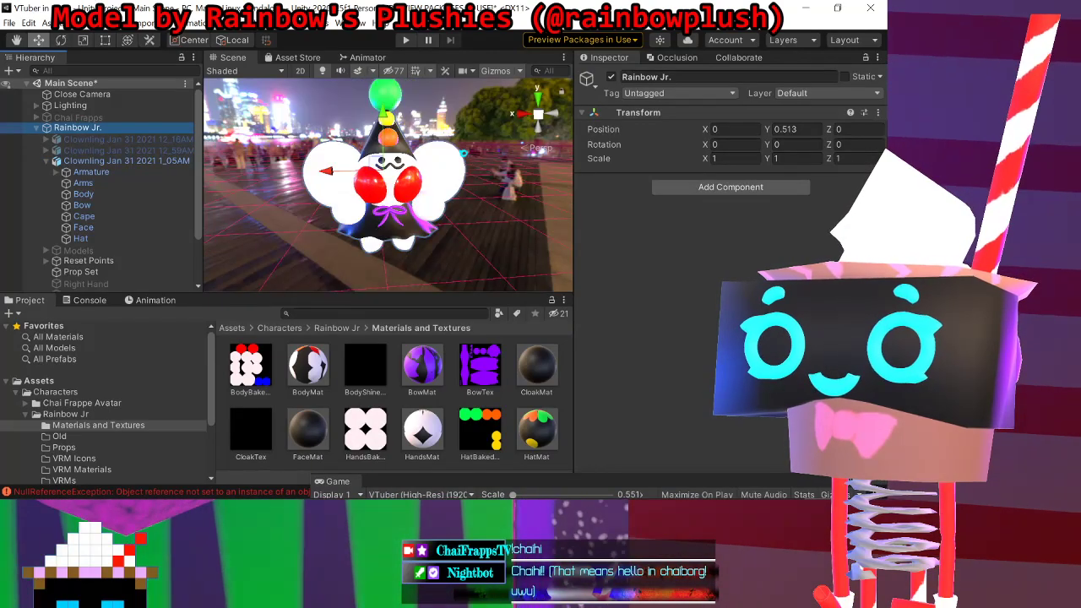
{"action": "left_click", "coordinate": [36, 128]}
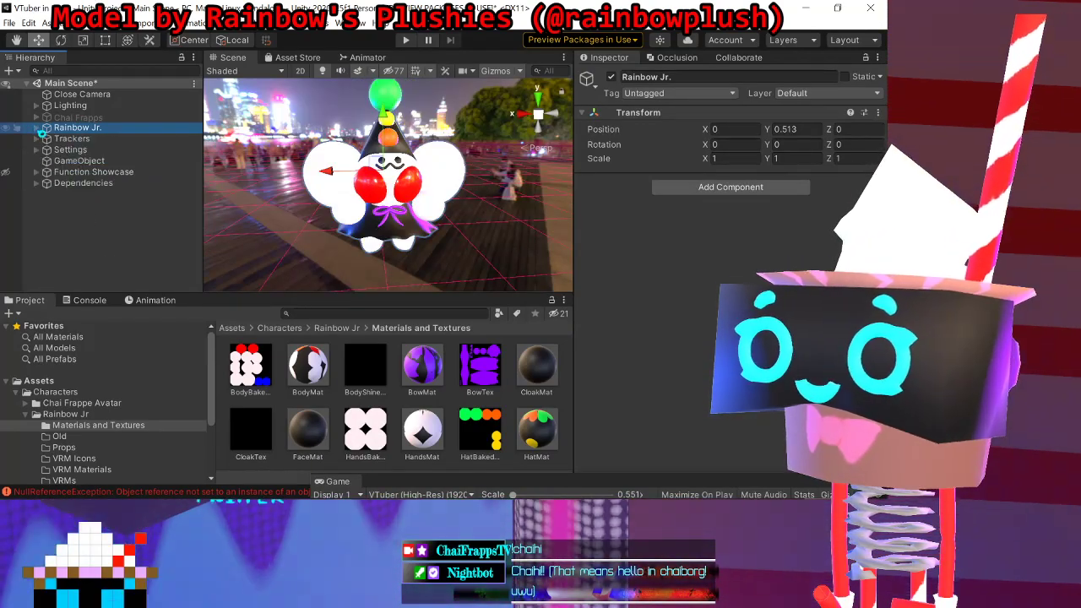
{"action": "key", "text": "ctrl+s"}
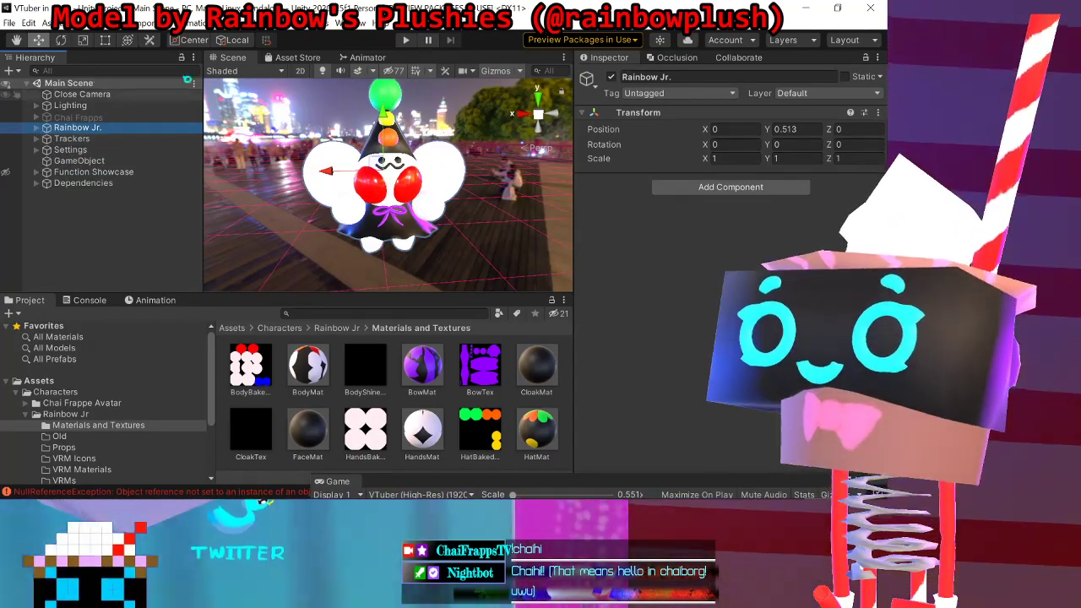
Step: Check which UniVRM-0.57.1 commands are offered while the Rainbow Jr. parent object is selected
{"action": "left_click", "coordinate": [296, 24]}
{"action": "left_click", "coordinate": [296, 23]}
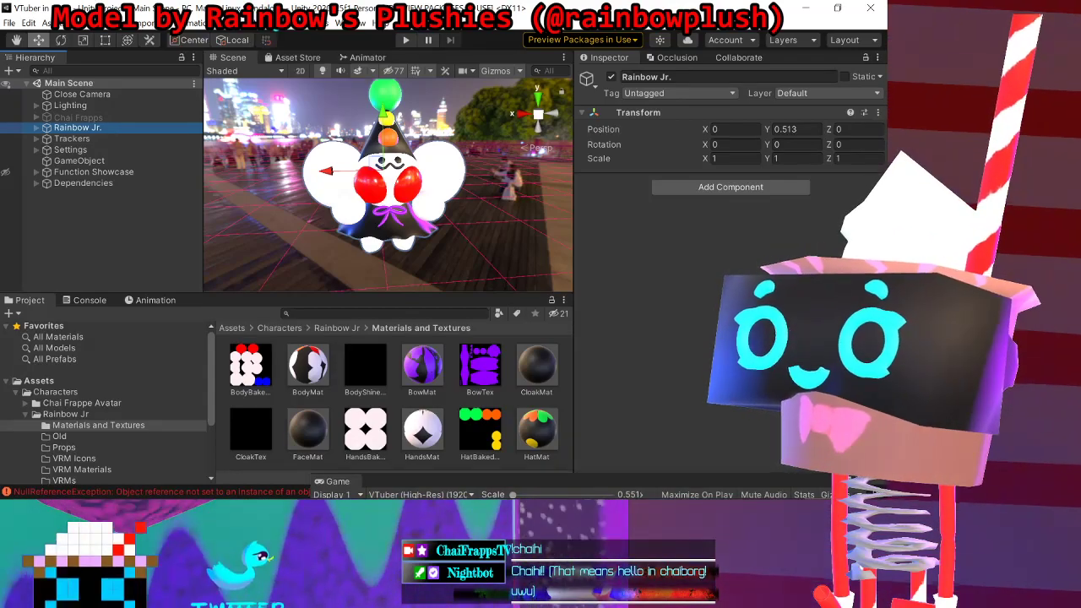
{"action": "left_click", "coordinate": [296, 23]}
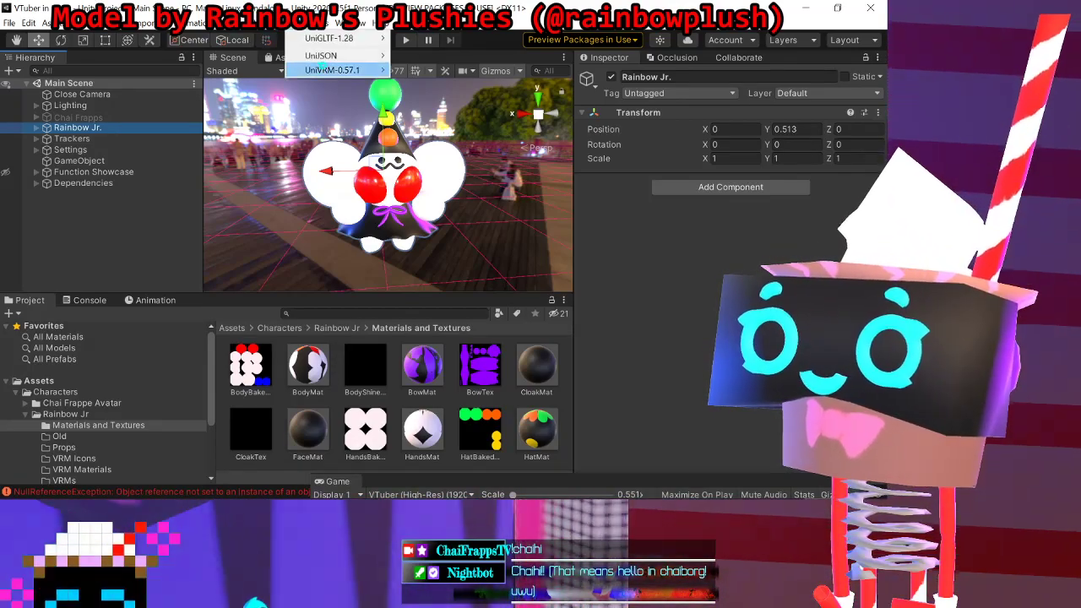
{"action": "mouse_move", "coordinate": [324, 71]}
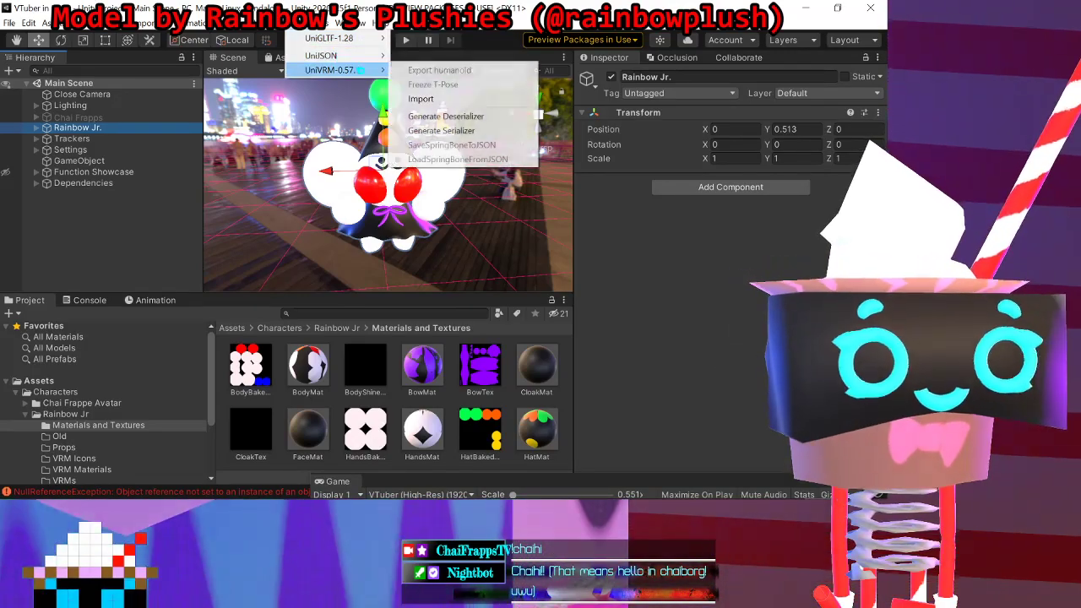
{"action": "left_click", "coordinate": [558, 3]}
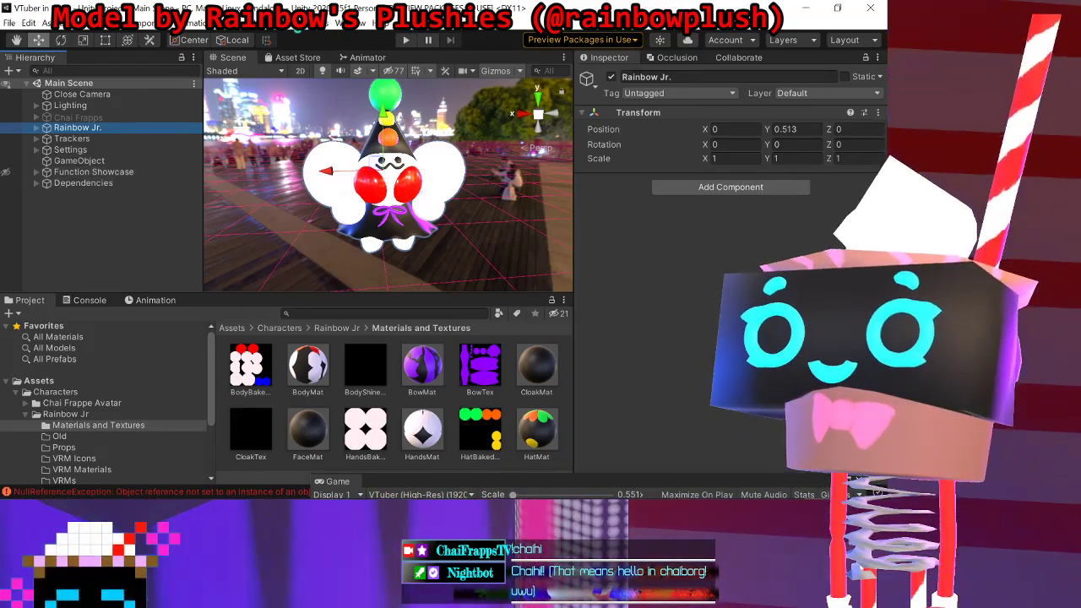
{"action": "left_click", "coordinate": [296, 23]}
{"action": "mouse_move", "coordinate": [328, 70]}
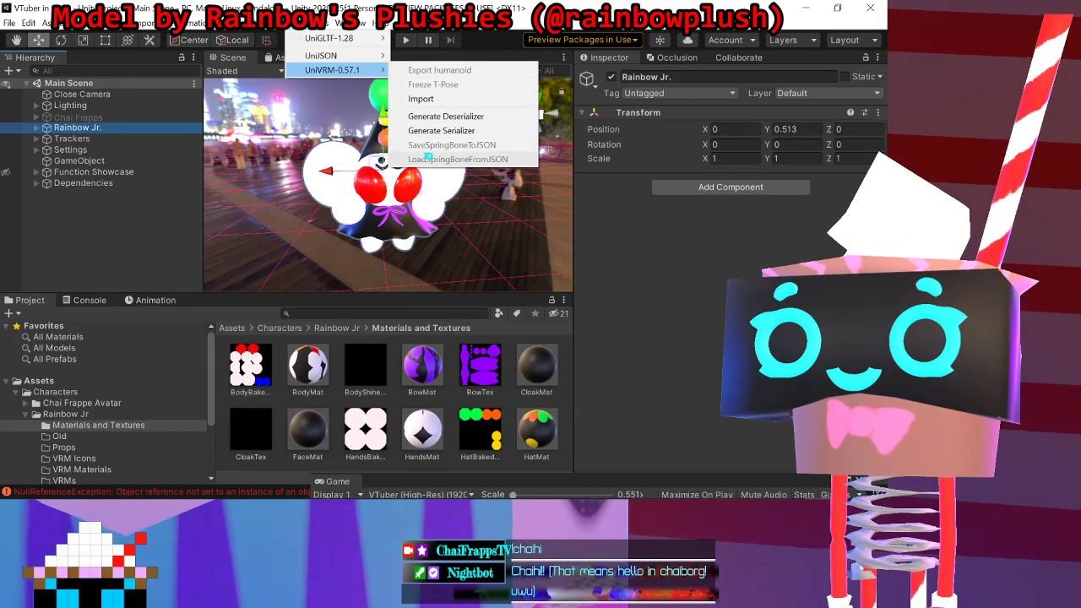
Step: Expand Rainbow Jr. and delete the older Clownling Jan 31 2021 12_16AM and 12_59AM models
{"action": "left_click", "coordinate": [34, 128]}
{"action": "left_click", "coordinate": [36, 127]}
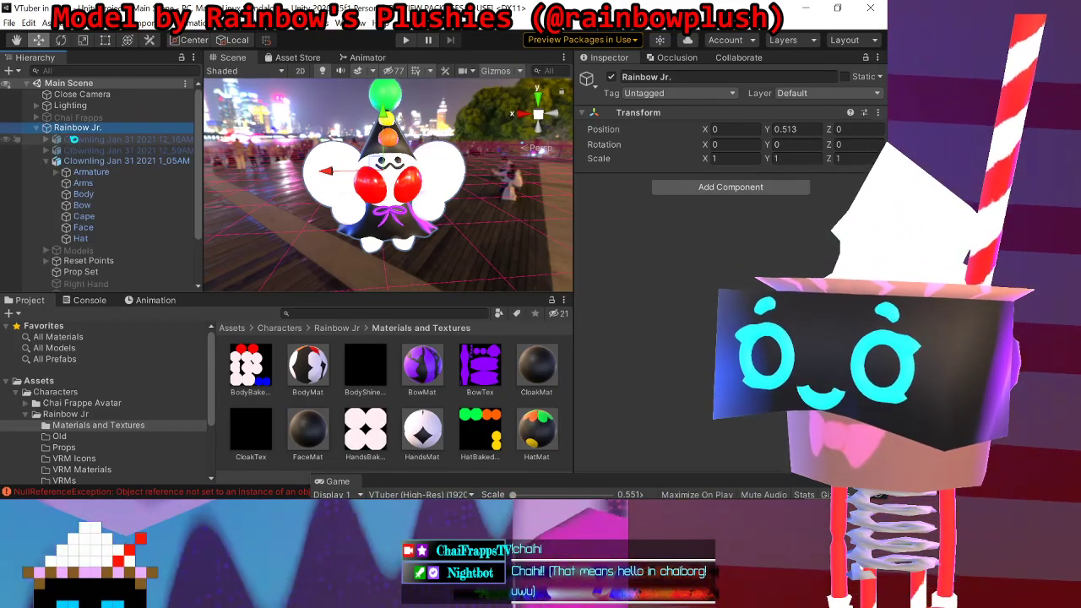
{"action": "left_click", "coordinate": [123, 160]}
{"action": "scroll", "coordinate": [123, 190], "scroll_direction": "down", "scroll_amount": 2}
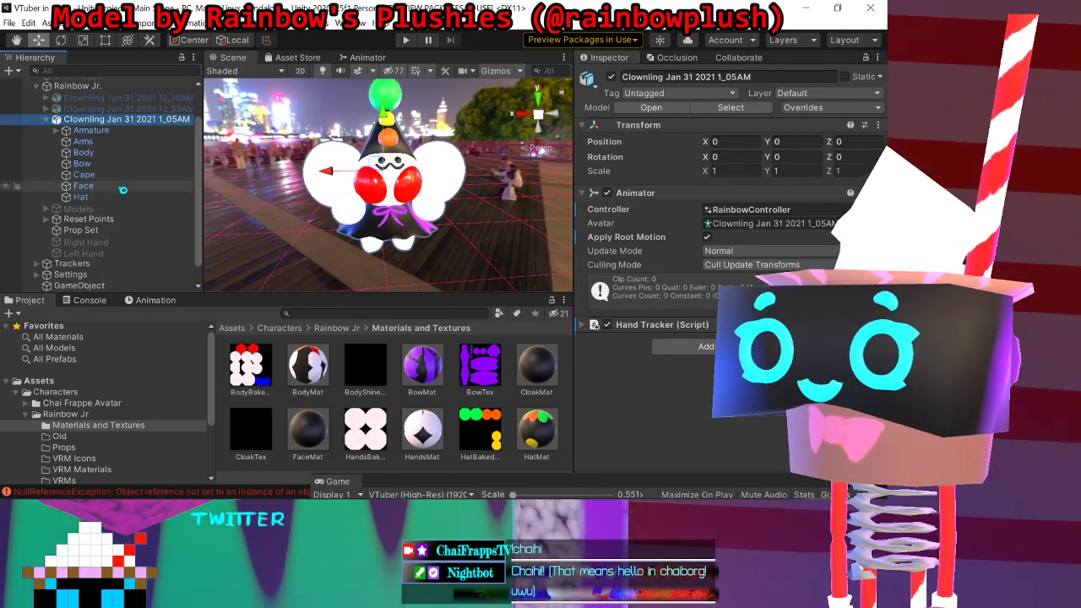
{"action": "left_click", "coordinate": [102, 108]}
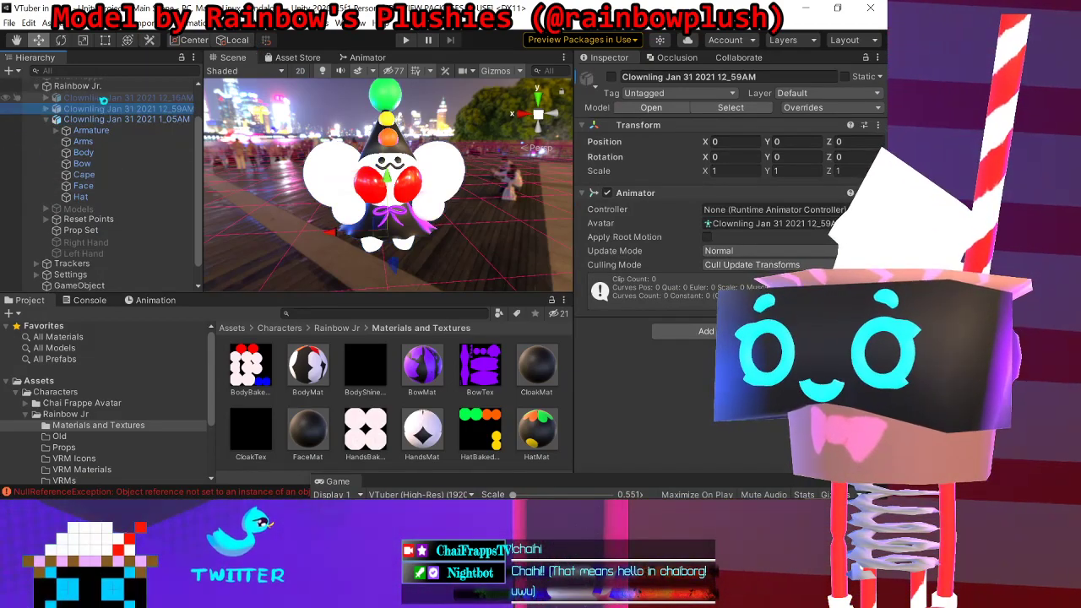
{"action": "left_click", "coordinate": [105, 97], "text": "ctrl"}
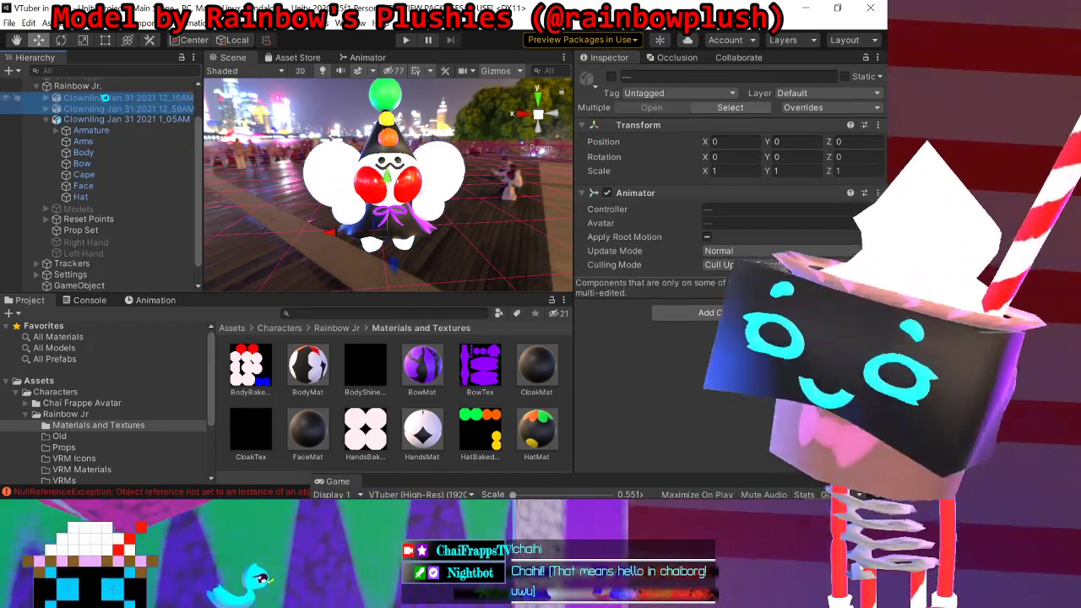
{"action": "key", "text": "Delete"}
Step: Delete the Models, Right Hand and Left Hand objects from Rainbow Jr
{"action": "left_click", "coordinate": [77, 187]}
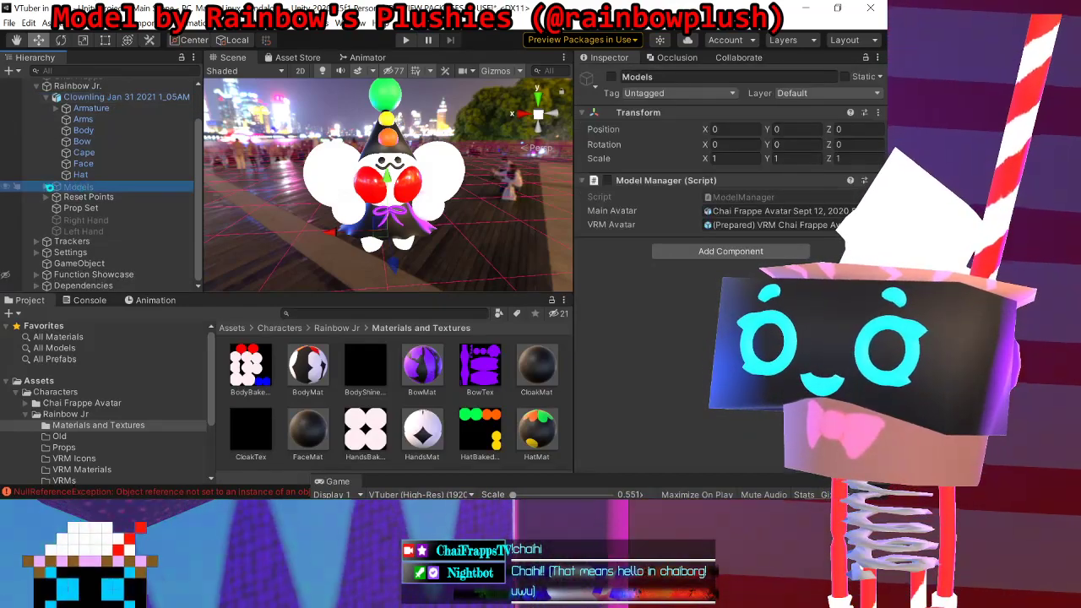
{"action": "key", "text": "Delete"}
{"action": "left_click", "coordinate": [88, 220]}
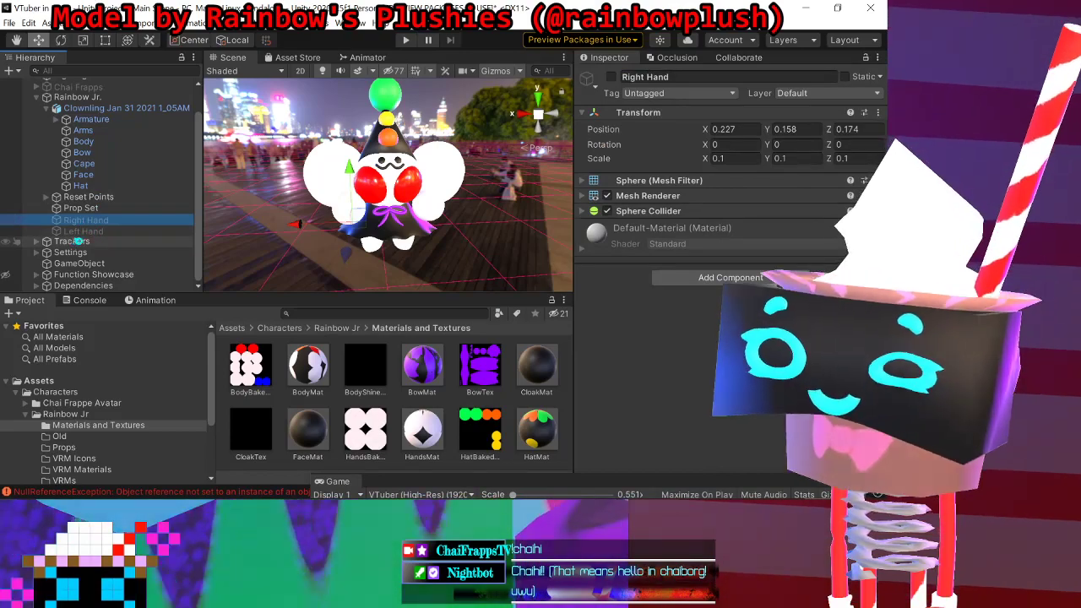
{"action": "left_click", "coordinate": [89, 232], "text": "shift"}
{"action": "key", "text": "Delete"}
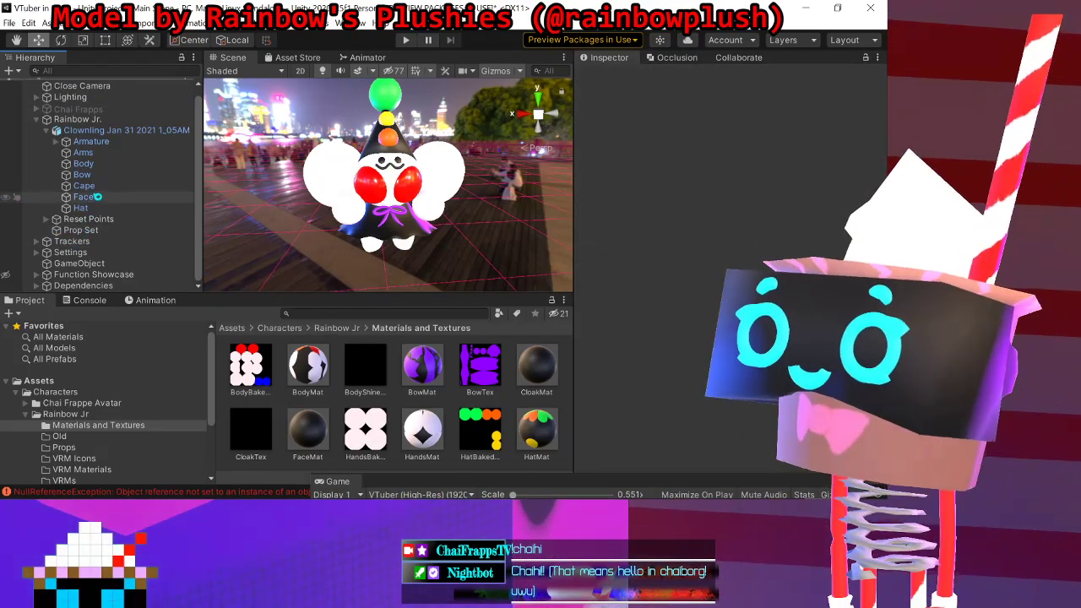
Step: Select and collapse Clownling Jan 31 2021 1_05AM and start a UniVRM humanoid export of it
{"action": "scroll", "coordinate": [97, 196], "scroll_direction": "up", "scroll_amount": 1}
{"action": "left_click", "coordinate": [78, 128]}
{"action": "left_click", "coordinate": [85, 139]}
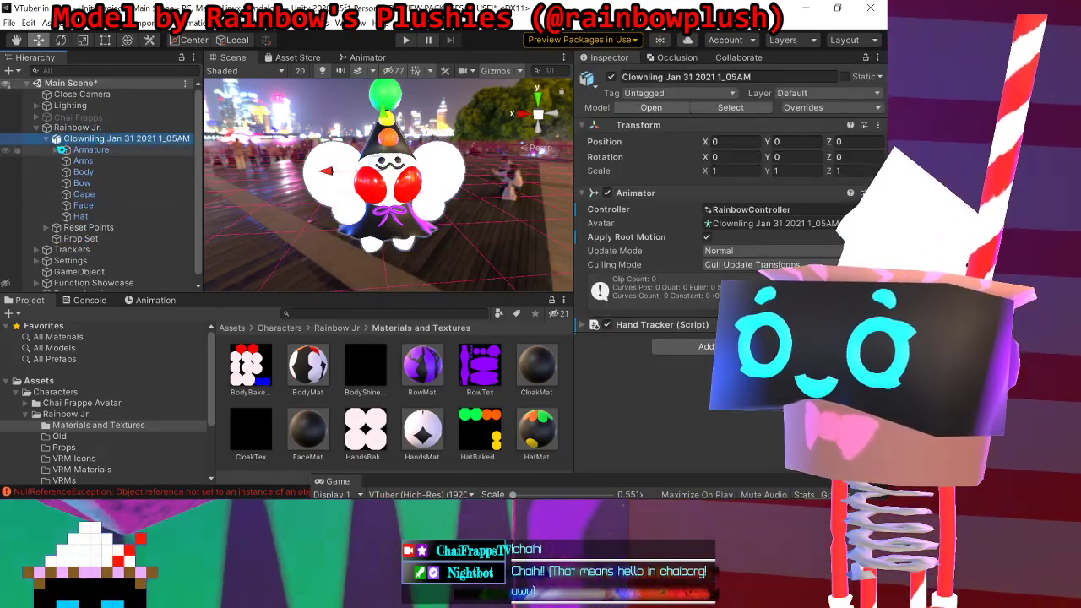
{"action": "left_click", "coordinate": [47, 138]}
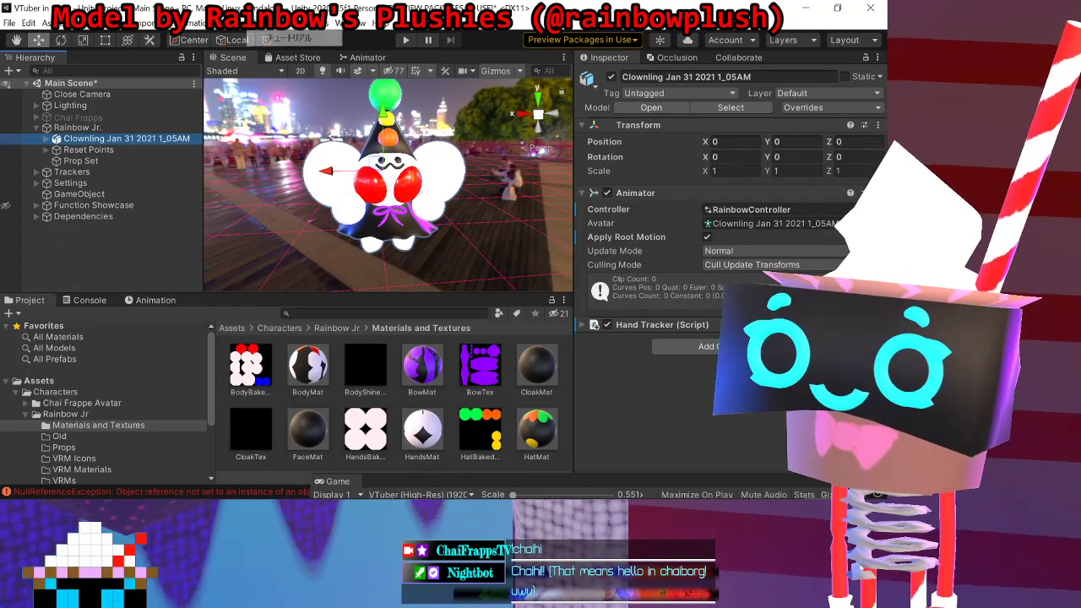
{"action": "left_click", "coordinate": [299, 22]}
{"action": "mouse_move", "coordinate": [354, 70]}
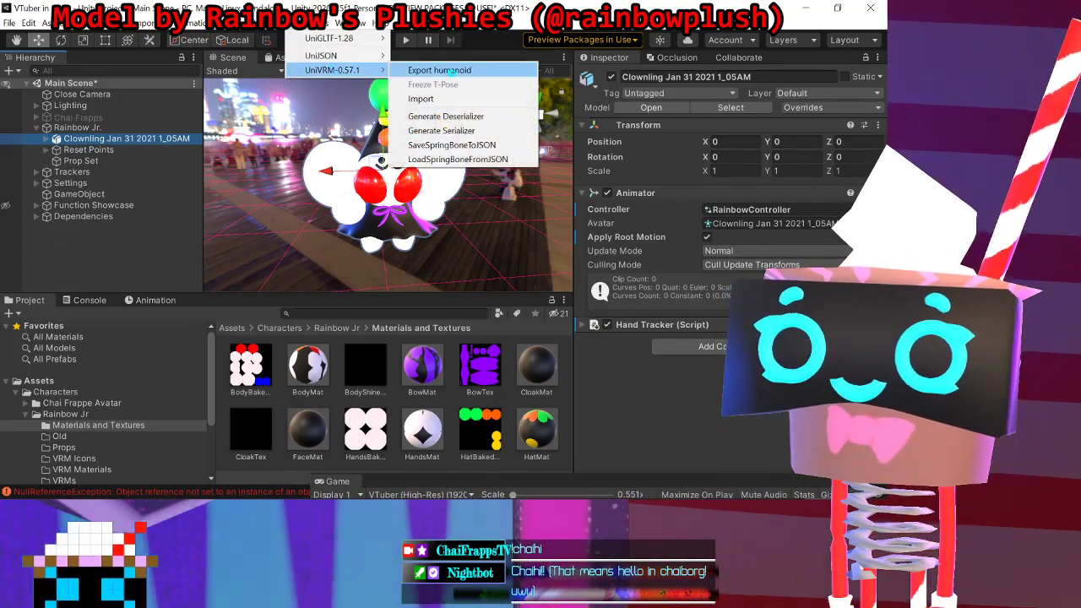
{"action": "left_click", "coordinate": [452, 73]}
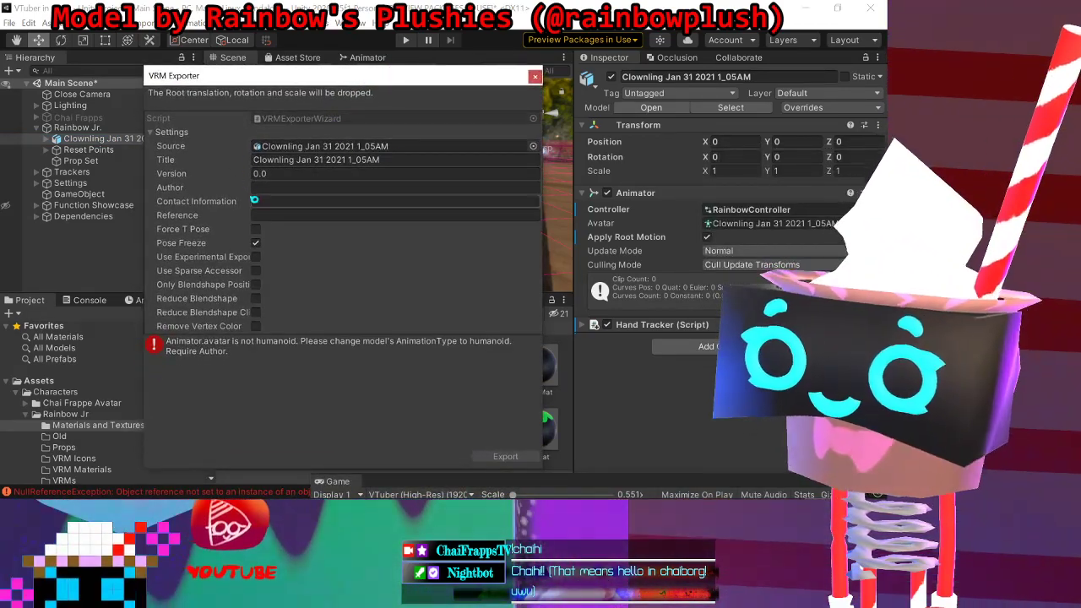
Step: Set the VRM Exporter's author to "Rainbow's Plushies and Chai Frapps" and close the exporter without exporting
{"action": "left_click", "coordinate": [289, 187]}
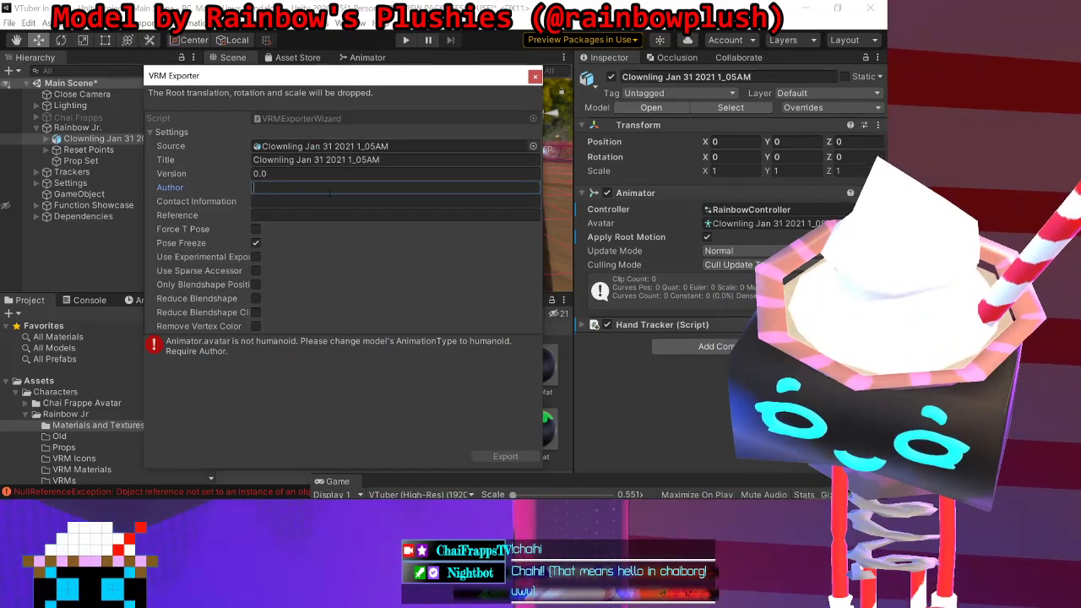
{"action": "type", "text": "C"}
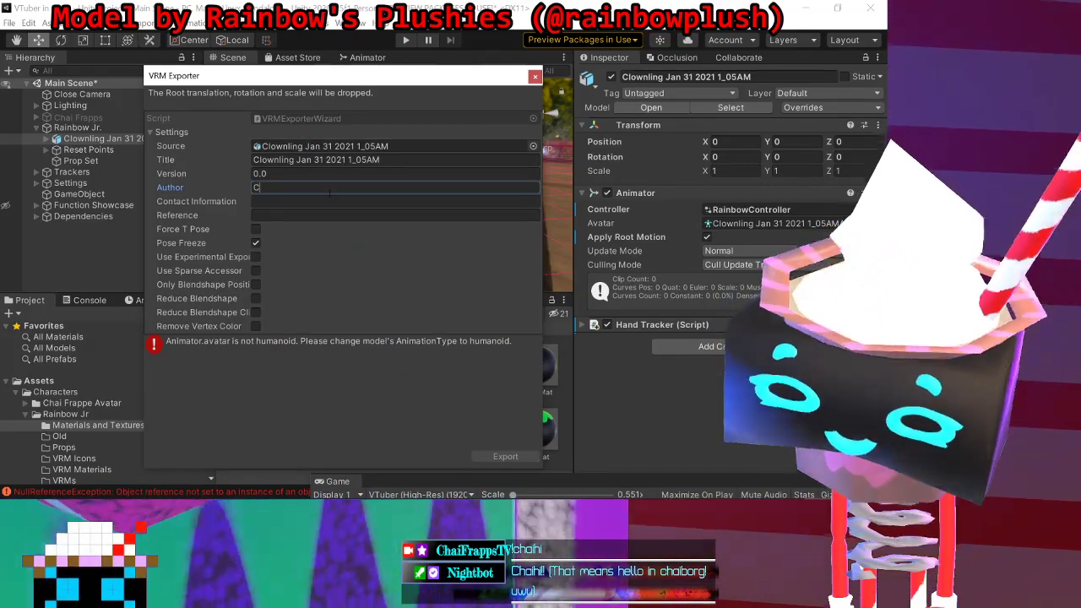
{"action": "key", "text": "BackSpace"}
{"action": "type", "text": "R"}
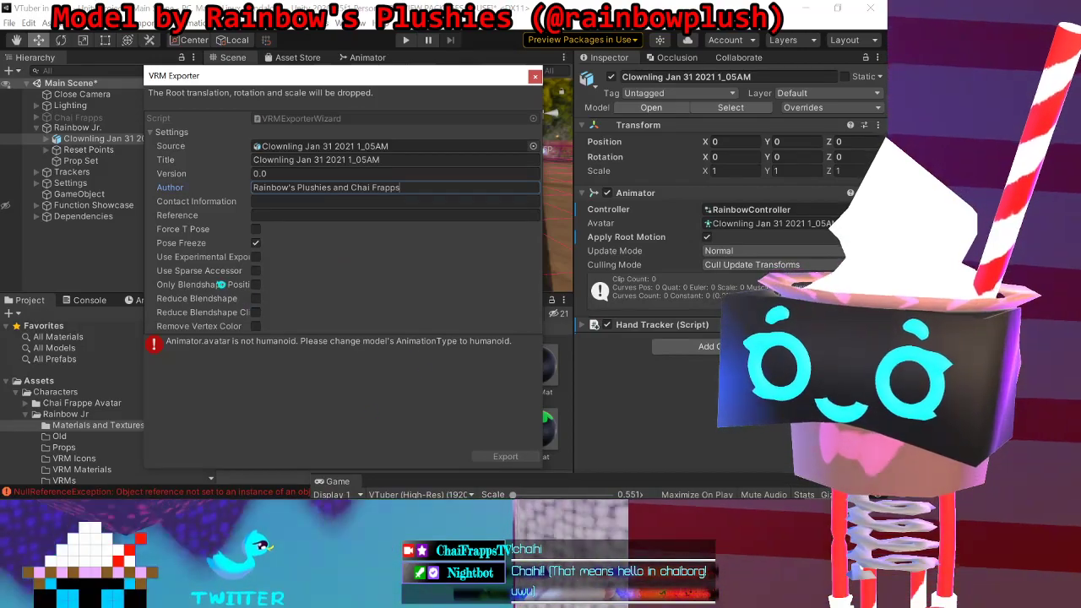
{"action": "left_click", "coordinate": [433, 186]}
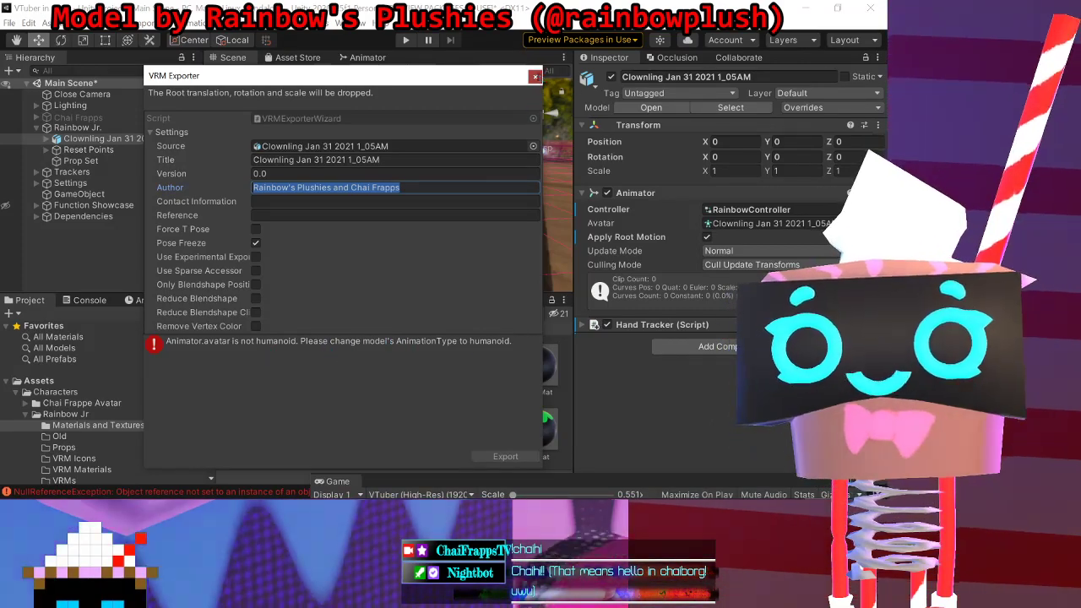
{"action": "left_click", "coordinate": [534, 76]}
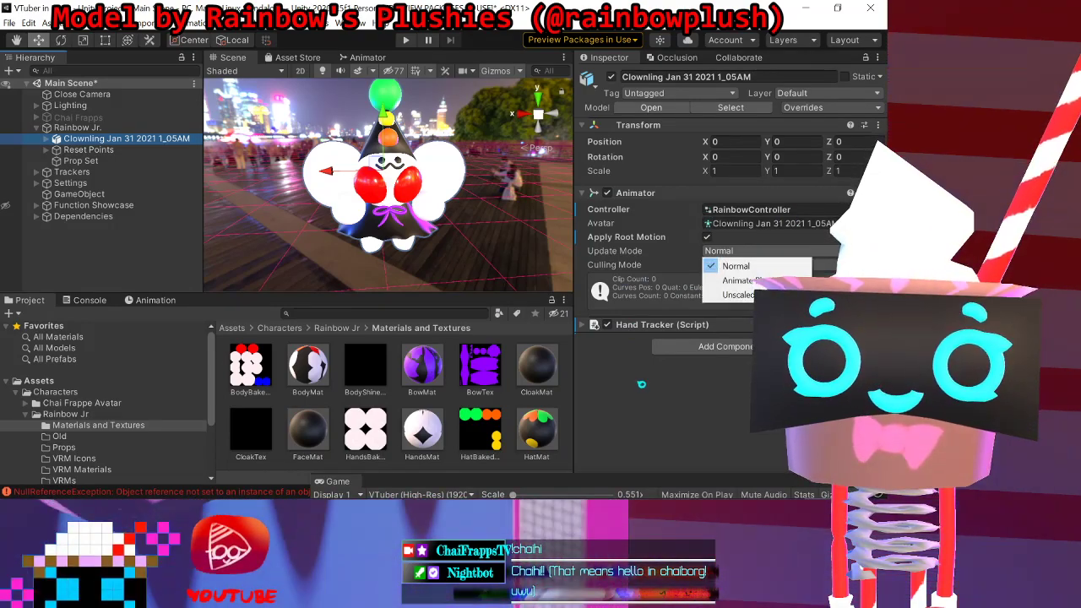
Step: Expand Clownling Jan 31 2021 1_05AM and inspect the Animator and Rig Builder components on its Armature
{"action": "left_click", "coordinate": [661, 406]}
{"action": "left_click", "coordinate": [84, 139]}
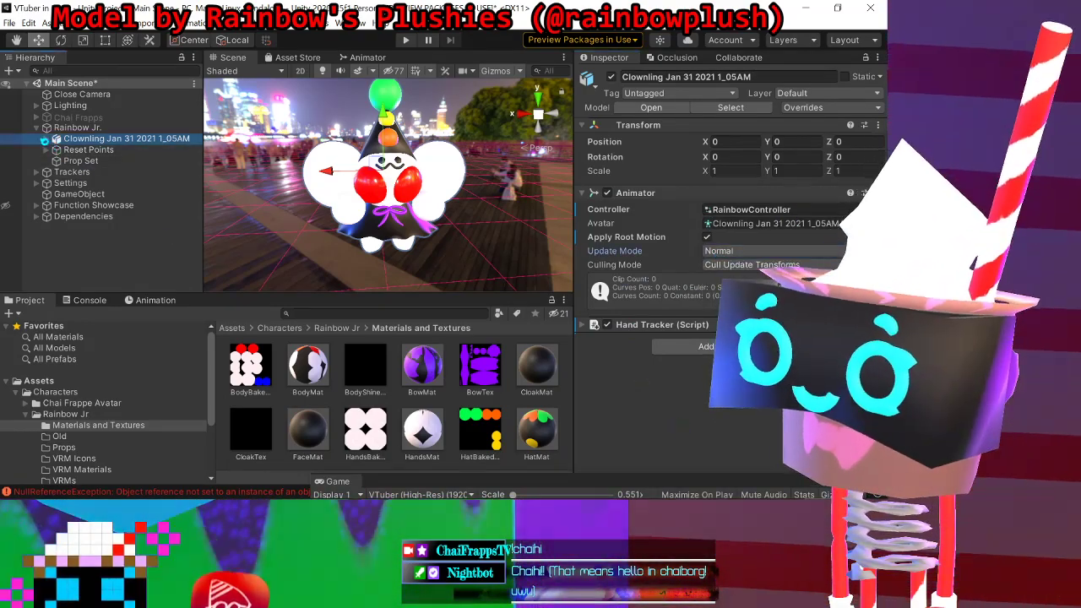
{"action": "left_click", "coordinate": [47, 138]}
{"action": "left_click", "coordinate": [77, 150]}
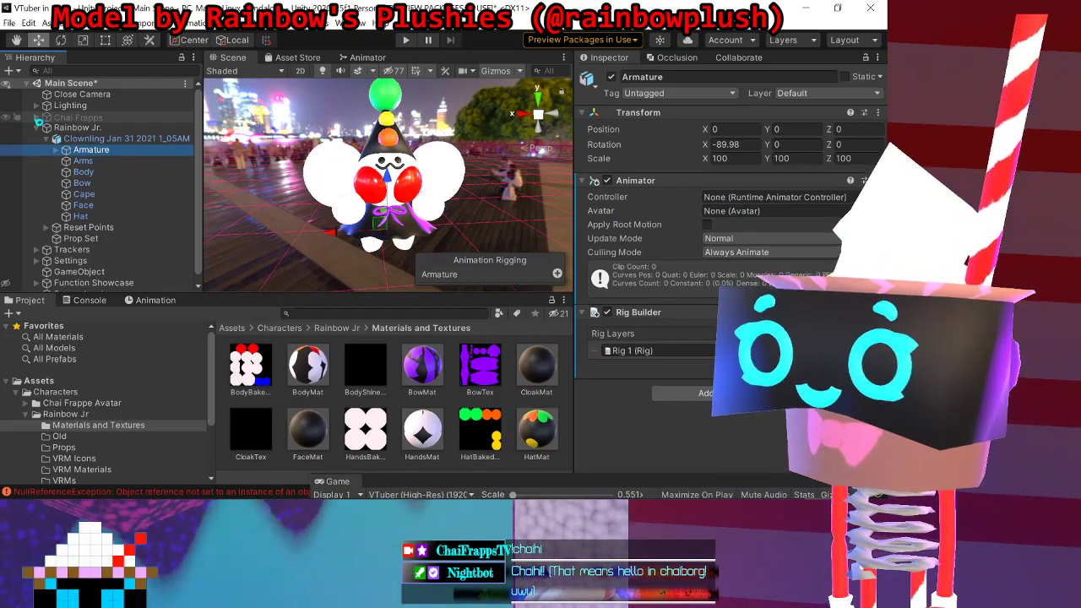
Step: Review the components of Chai Frappe Avatar Sept 12, 2020 5_18PM and its armature for comparison, and reselect the Clownling model
{"action": "left_click", "coordinate": [36, 117]}
{"action": "left_click", "coordinate": [64, 128]}
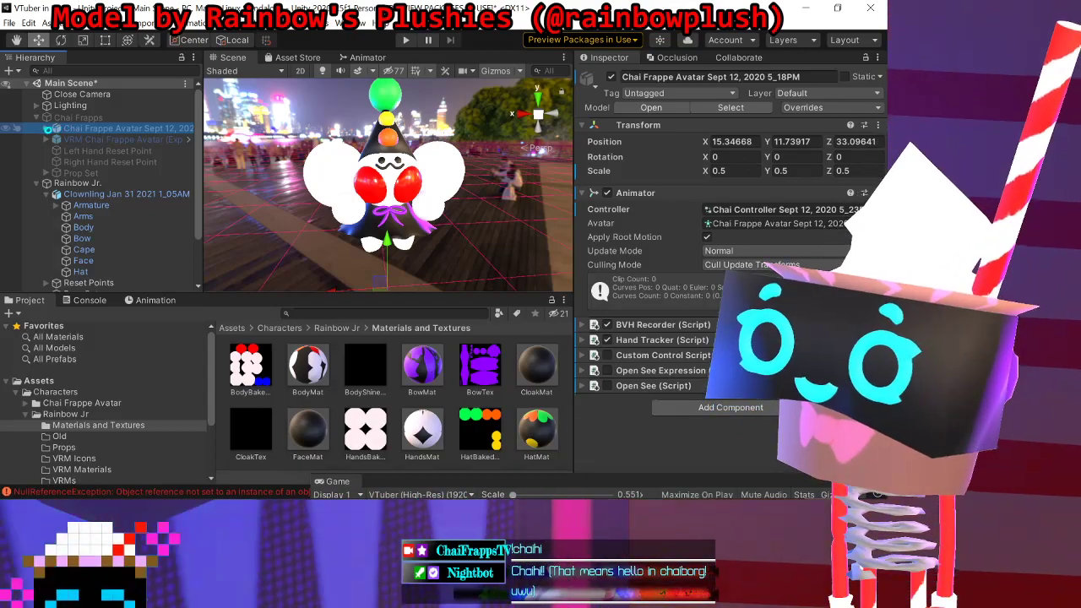
{"action": "left_click", "coordinate": [48, 128]}
{"action": "left_click", "coordinate": [76, 140]}
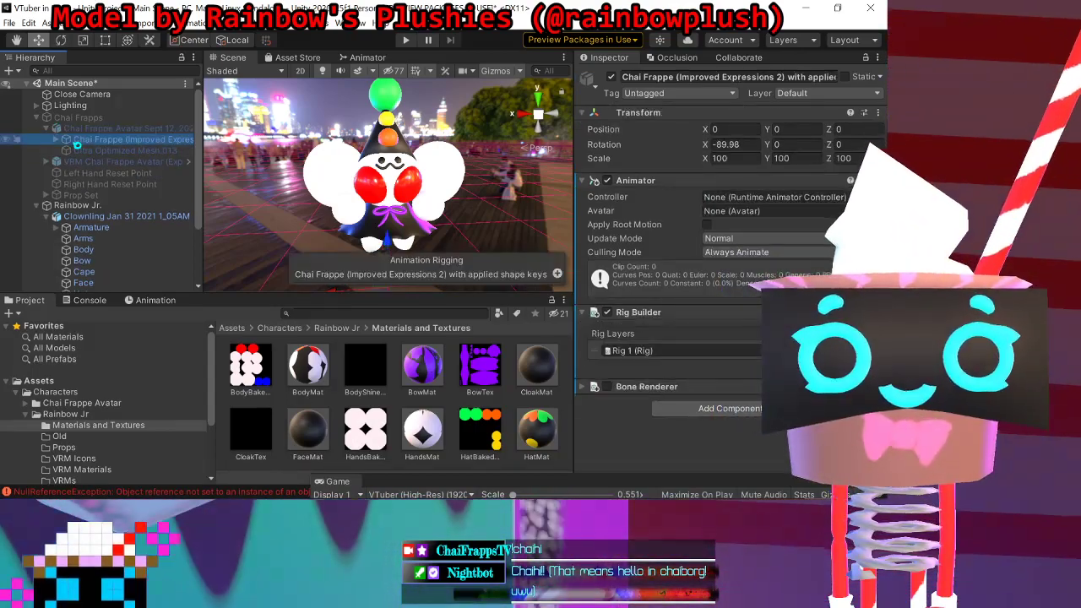
{"action": "left_click", "coordinate": [76, 130]}
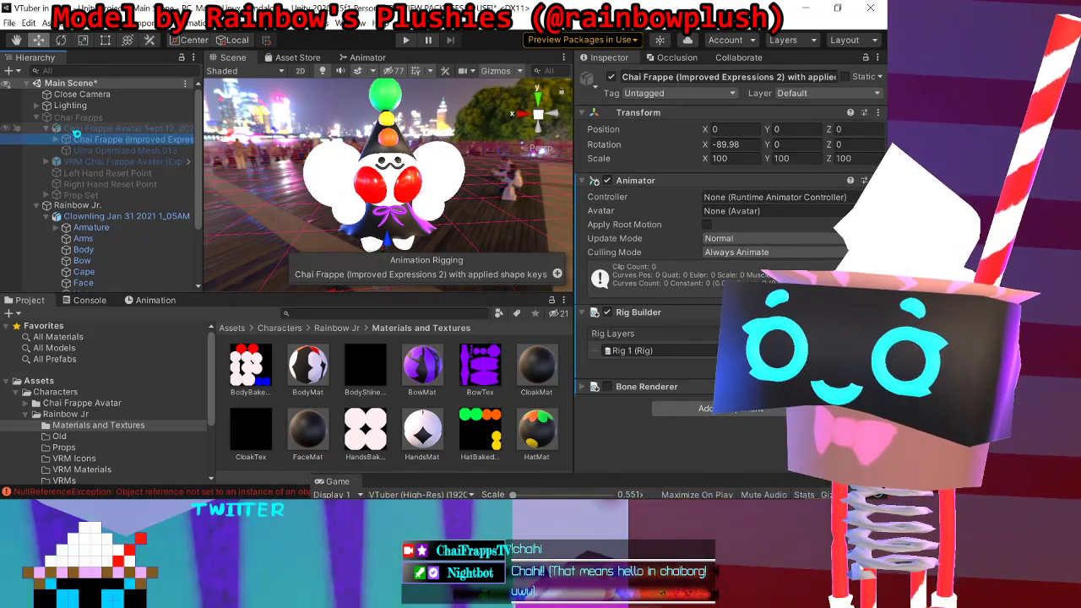
{"action": "scroll", "coordinate": [422, 214], "scroll_direction": "down", "scroll_amount": 5}
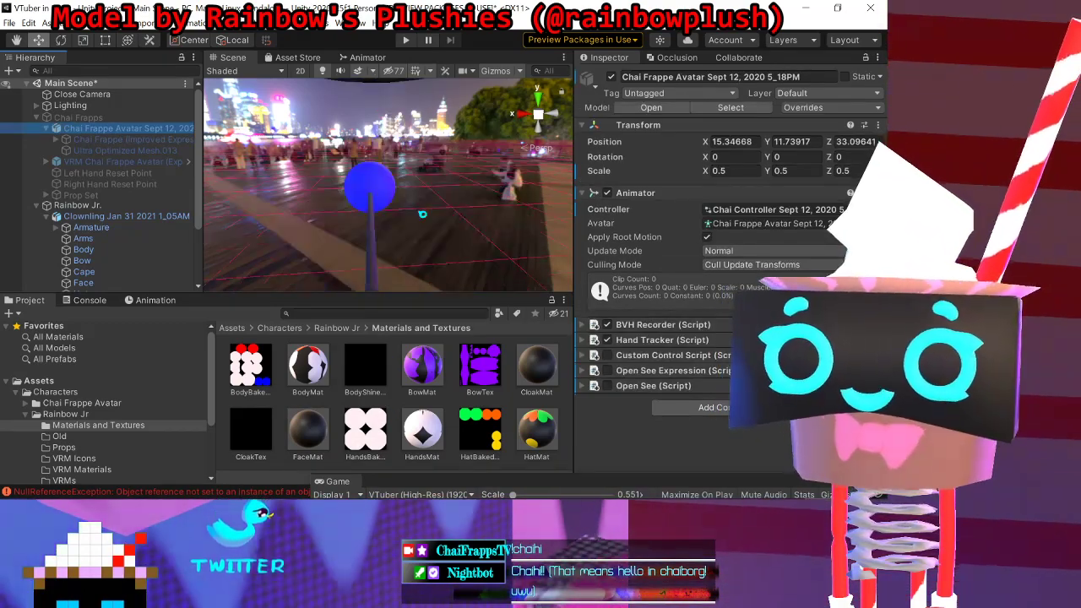
{"action": "scroll", "coordinate": [422, 215], "scroll_direction": "up", "scroll_amount": 5}
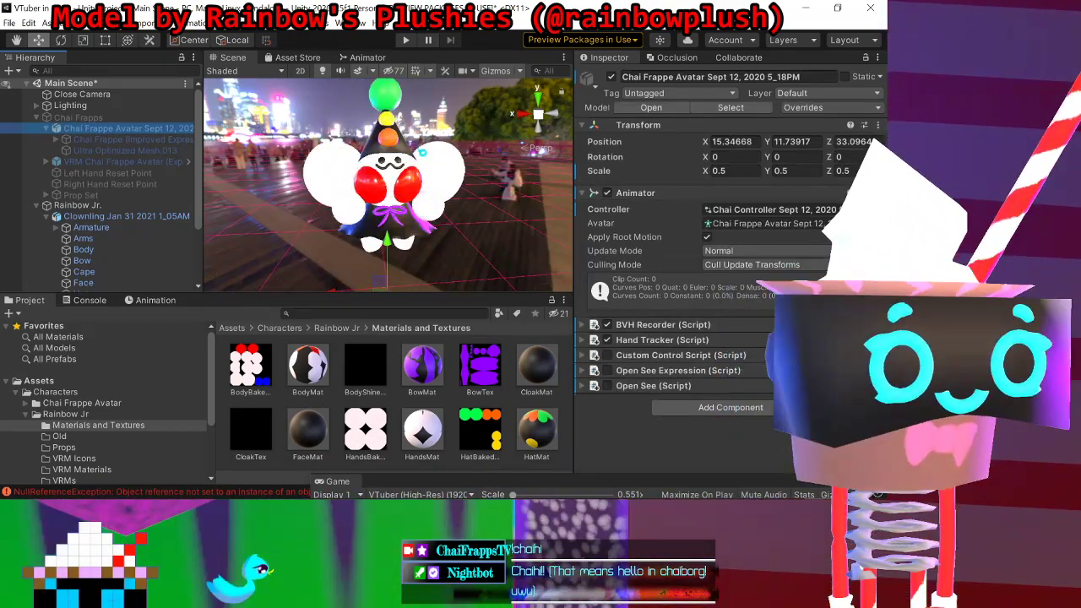
{"action": "left_click", "coordinate": [422, 153]}
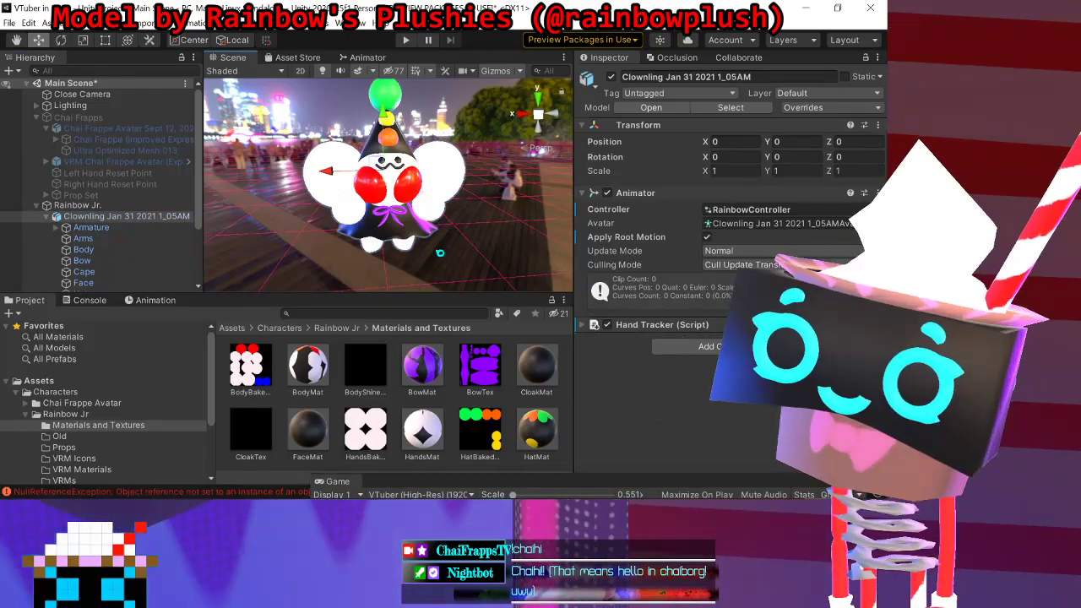
Step: Compare the components of Clownling Jan 31 2021 1_05AM with those of Chai Frappe Avatar Sept 12, 2020 5_18PM
{"action": "left_click", "coordinate": [261, 189]}
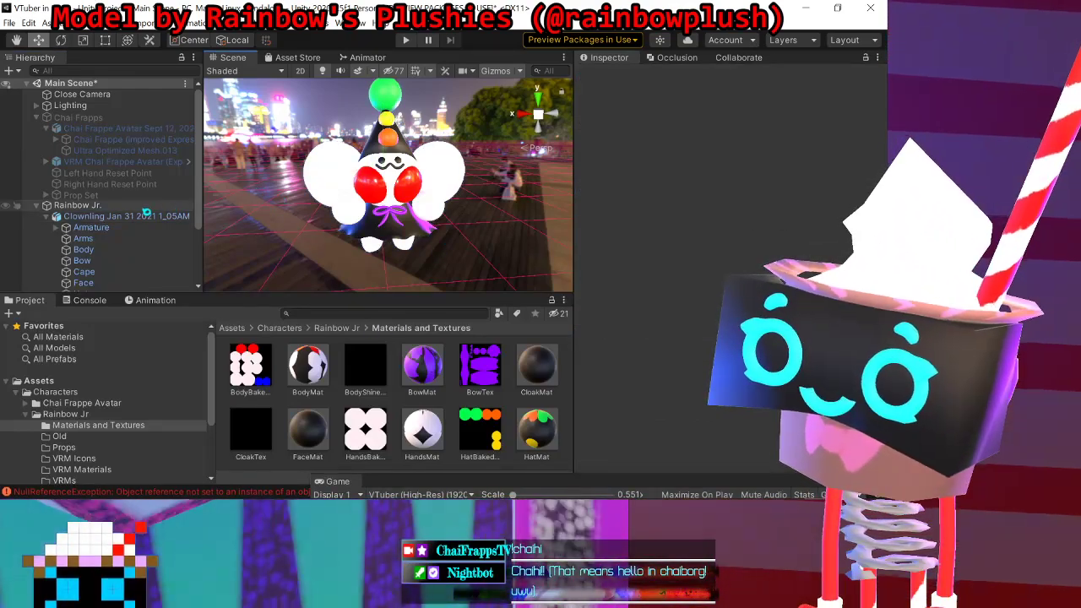
{"action": "scroll", "coordinate": [145, 211], "scroll_direction": "down", "scroll_amount": 3}
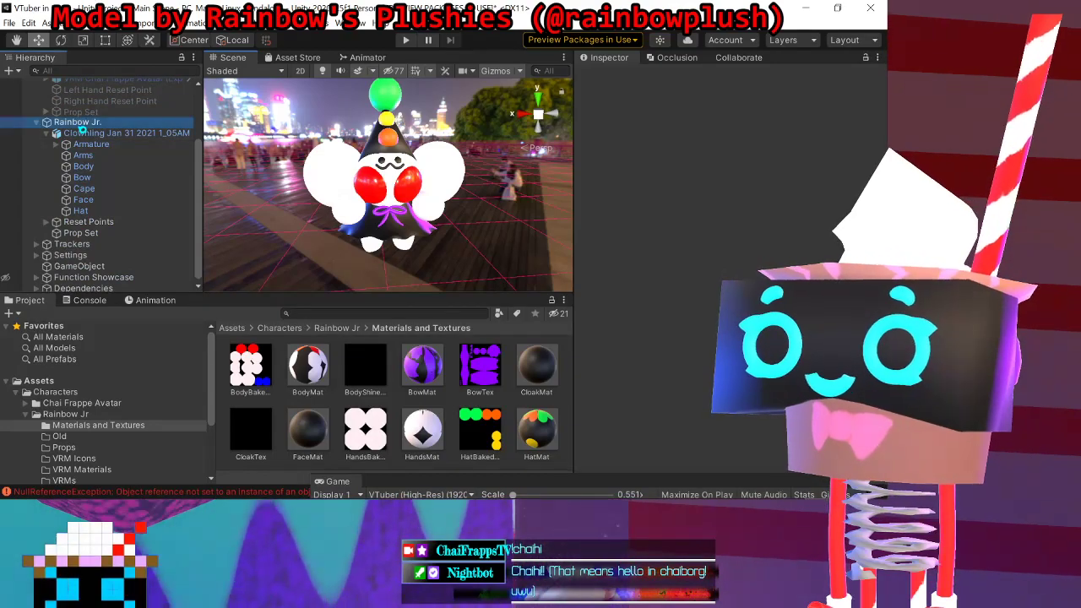
{"action": "left_click", "coordinate": [78, 121]}
{"action": "left_click", "coordinate": [84, 133]}
{"action": "scroll", "coordinate": [85, 131], "scroll_direction": "up", "scroll_amount": 2}
{"action": "scroll", "coordinate": [85, 131], "scroll_direction": "up", "scroll_amount": 2}
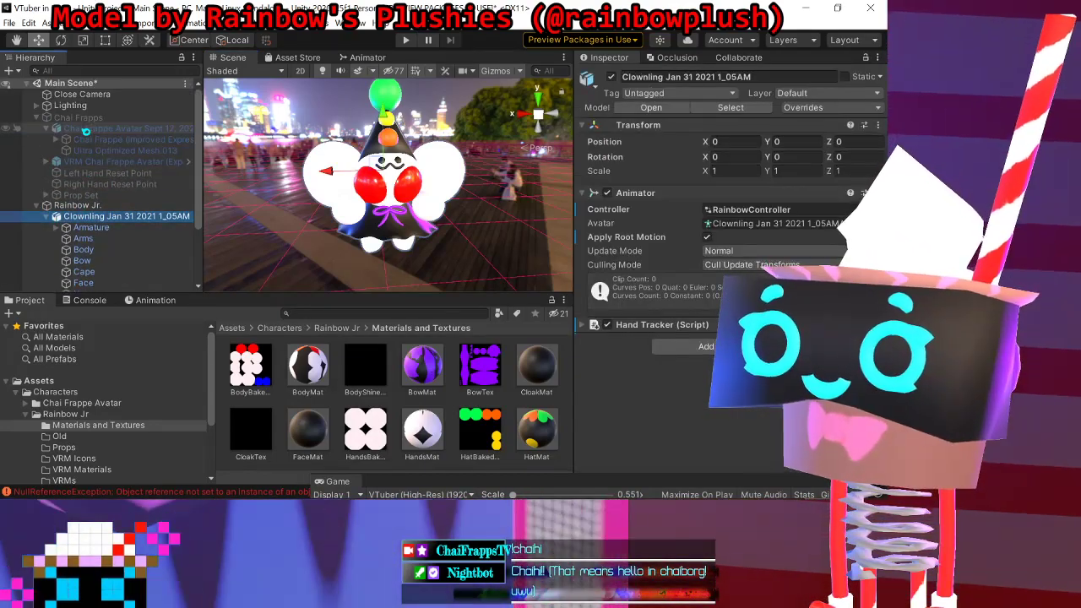
{"action": "left_click", "coordinate": [85, 128]}
{"action": "left_click", "coordinate": [108, 216]}
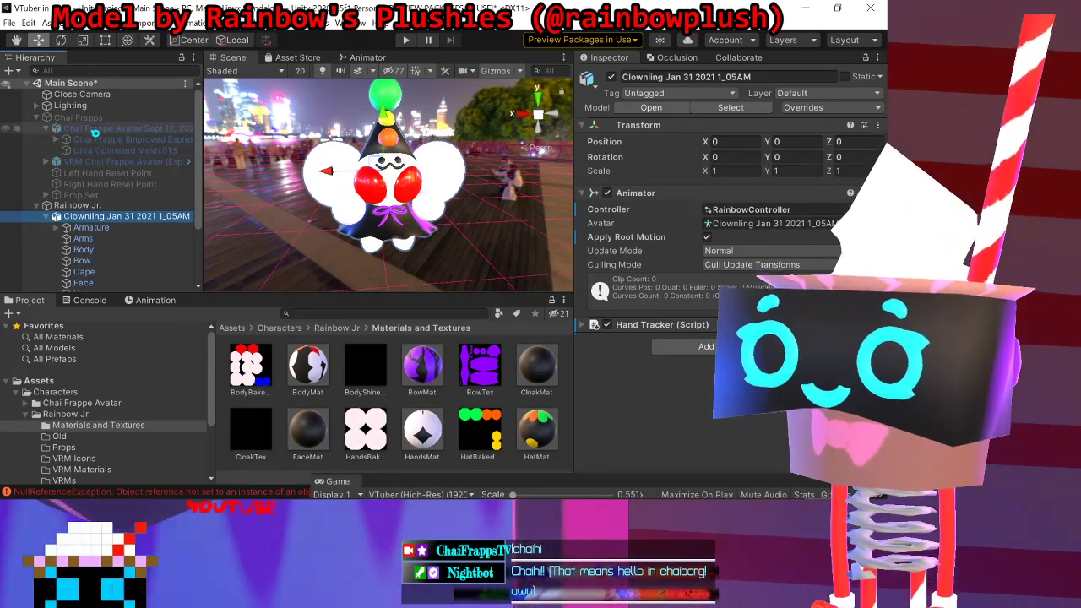
{"action": "left_click", "coordinate": [96, 131]}
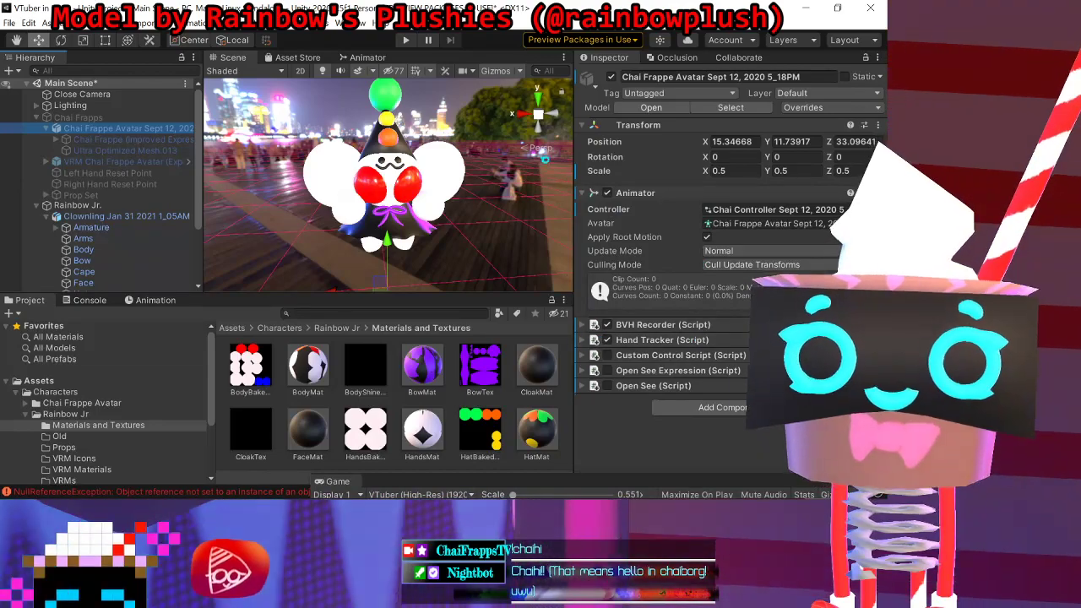
Step: Select Clownling Jan 31 2021 1_05AM and reopen the UniVRM humanoid exporter to check its export requirements
{"action": "left_click", "coordinate": [127, 216]}
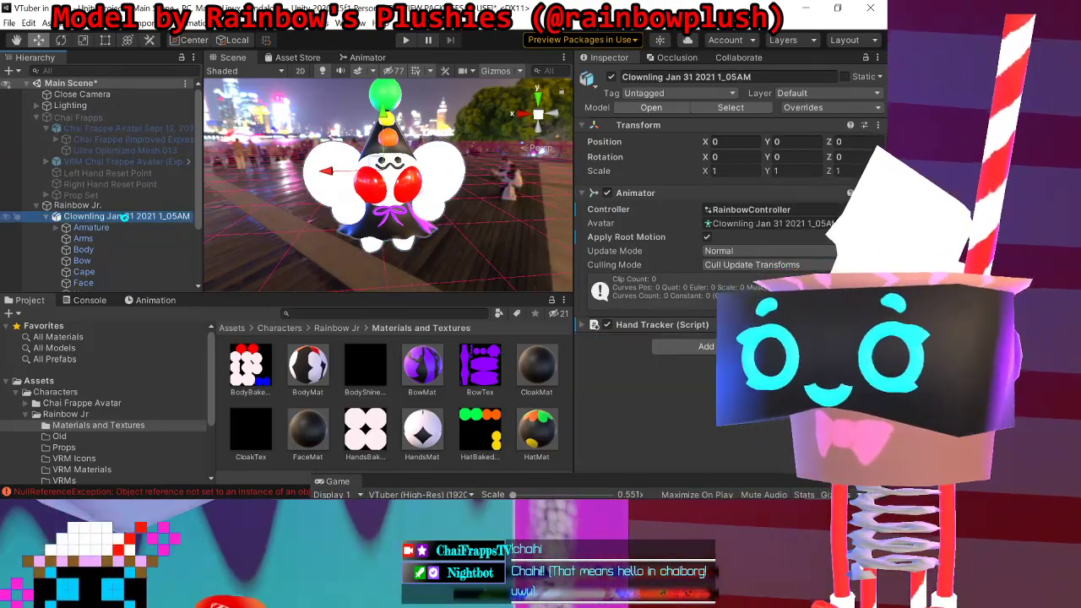
{"action": "left_click", "coordinate": [297, 22]}
{"action": "mouse_move", "coordinate": [332, 70]}
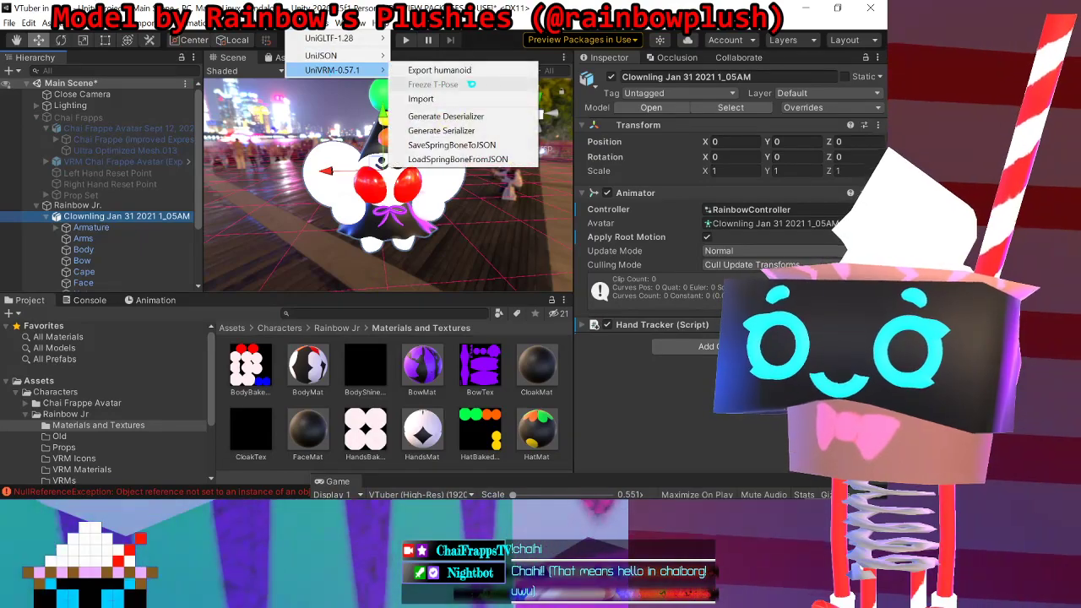
{"action": "left_click", "coordinate": [452, 73]}
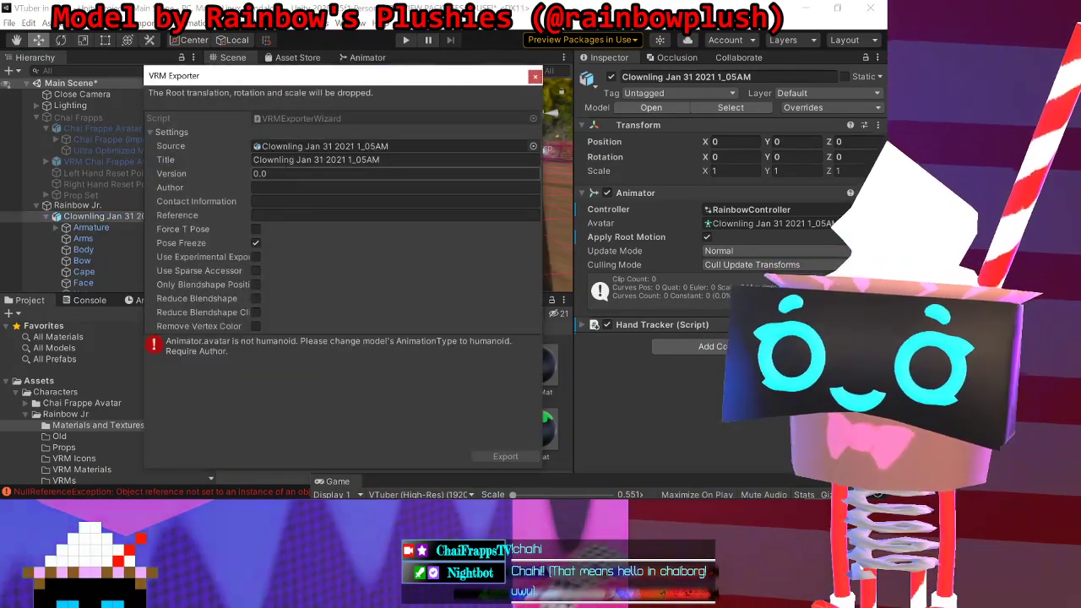
Step: Switch to Chrome by opening a new browser window
{"action": "mouse_move", "coordinate": [268, 500]}
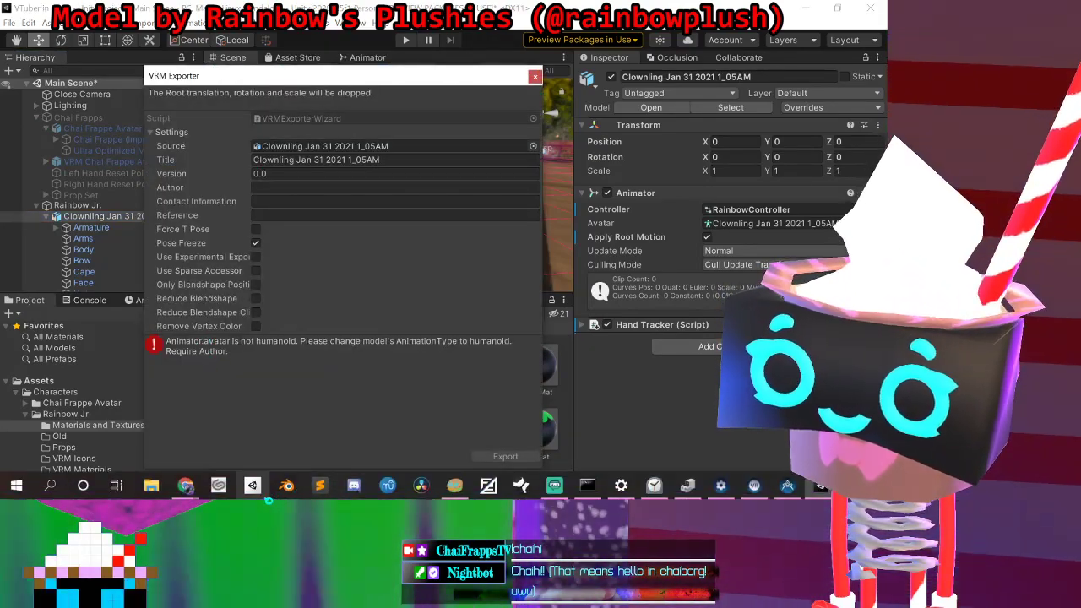
{"action": "left_click", "coordinate": [186, 489]}
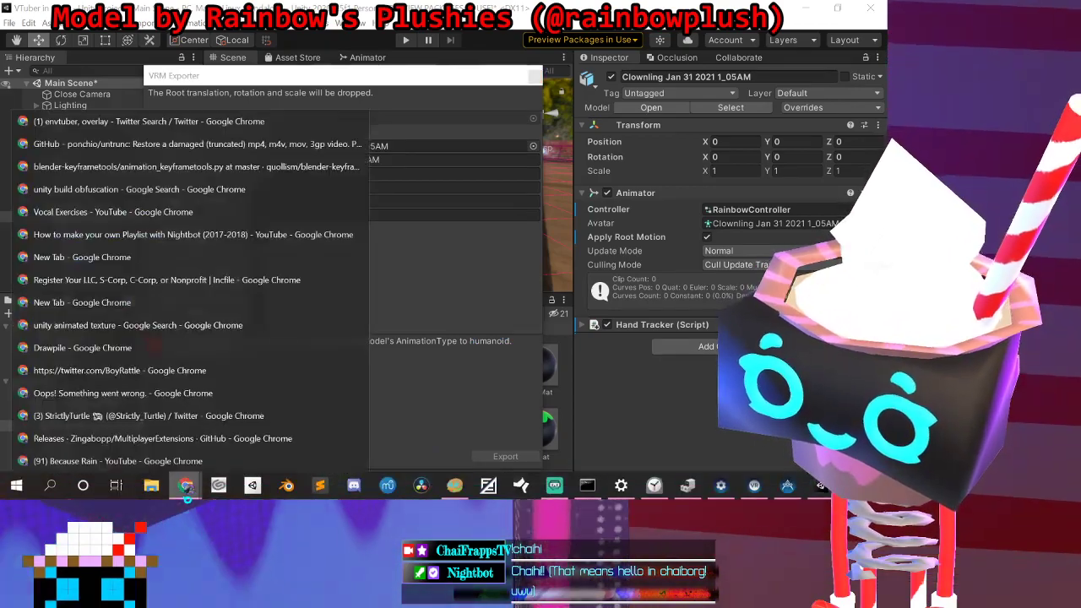
{"action": "left_click", "coordinate": [187, 492]}
{"action": "right_click", "coordinate": [185, 488]}
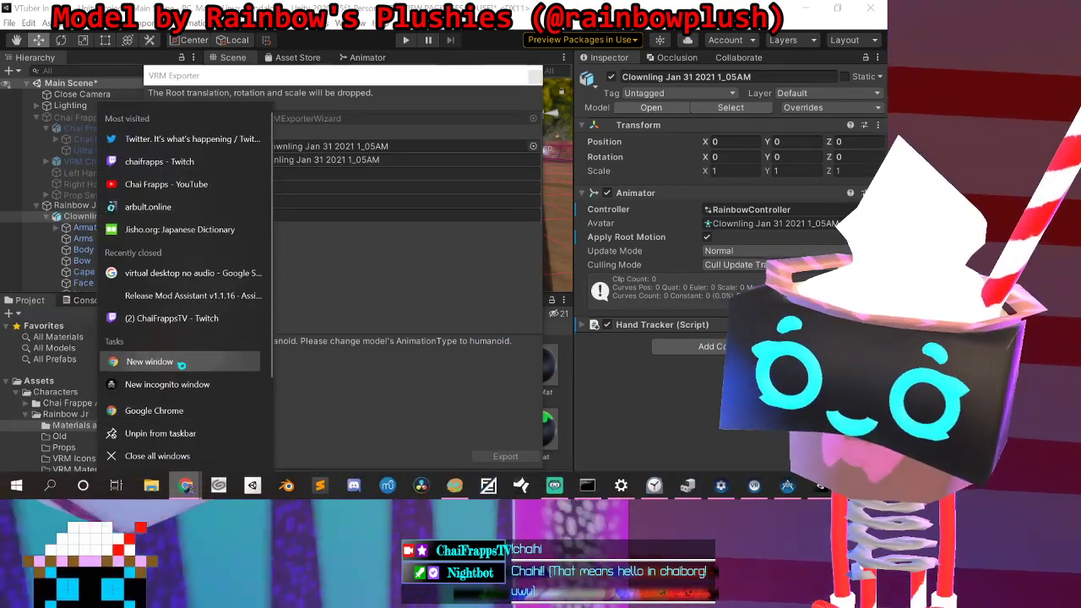
{"action": "left_click", "coordinate": [182, 366]}
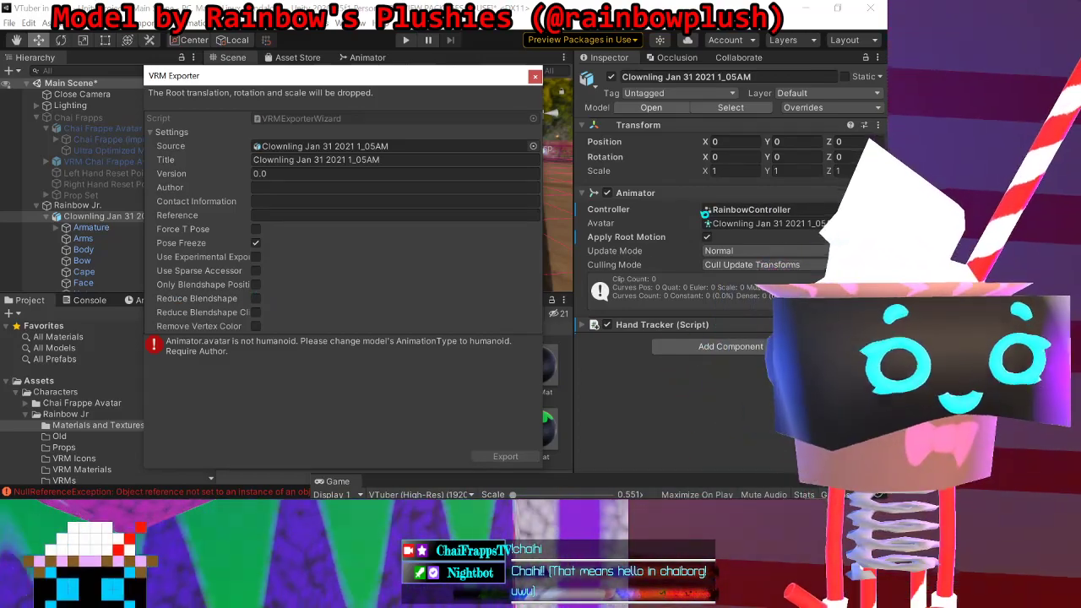
Step: Close the VRM Exporter without exporting and show the import settings of the Clownling Jan 31 2021 1_05AM model in the Rainbow Jr folder
{"action": "mouse_move", "coordinate": [460, 82]}
{"action": "left_mouse_down"}
{"action": "mouse_move", "coordinate": [530, 320]}
{"action": "mouse_move", "coordinate": [437, 109]}
{"action": "mouse_move", "coordinate": [447, 91]}
{"action": "left_mouse_up"}
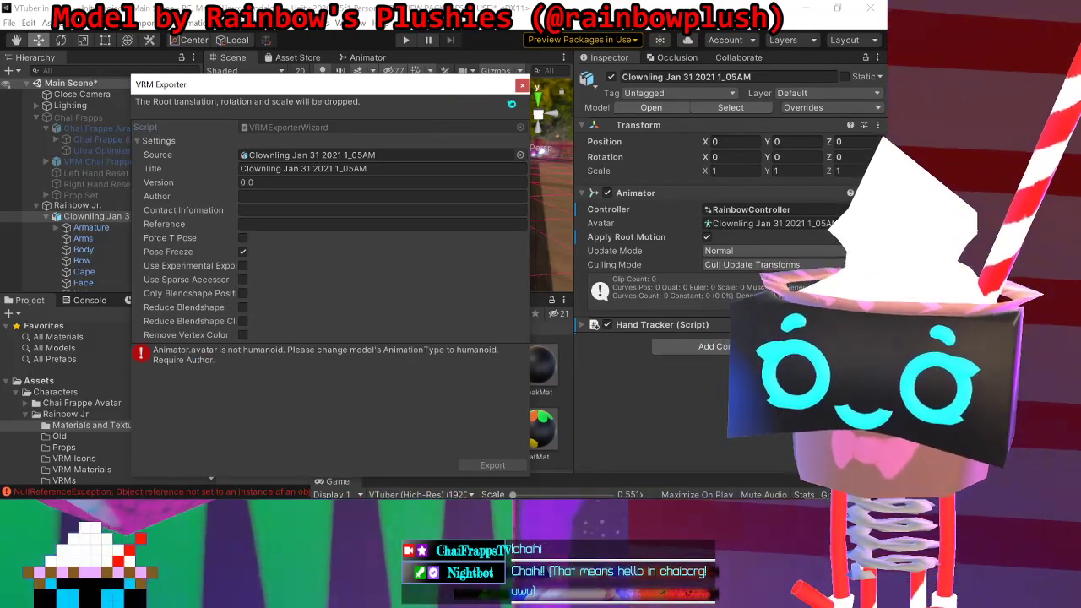
{"action": "left_click", "coordinate": [523, 86]}
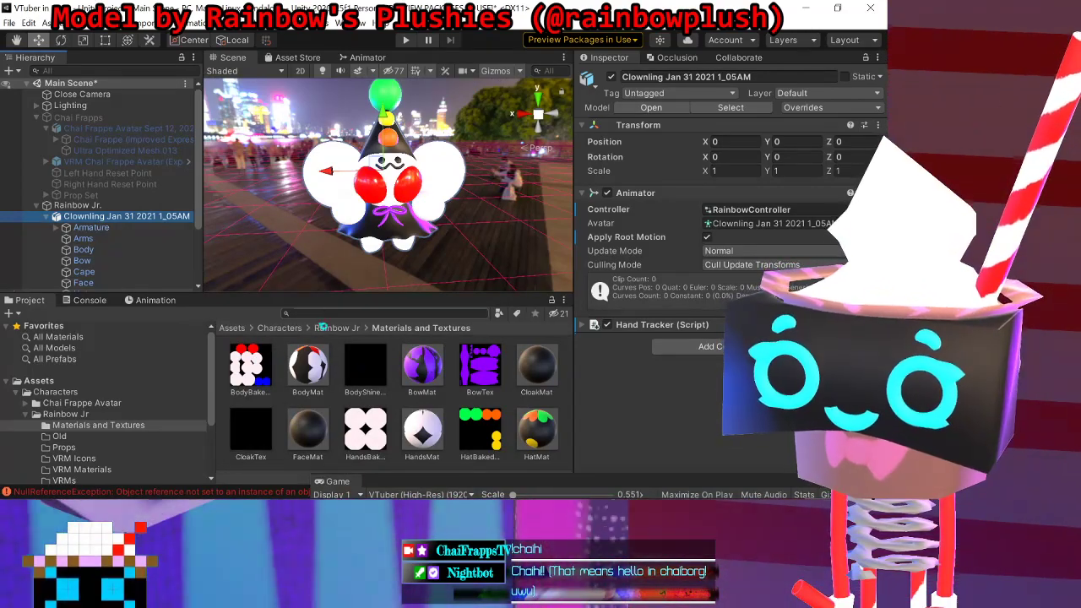
{"action": "left_click", "coordinate": [321, 328]}
{"action": "scroll", "coordinate": [341, 385], "scroll_direction": "down", "scroll_amount": 2}
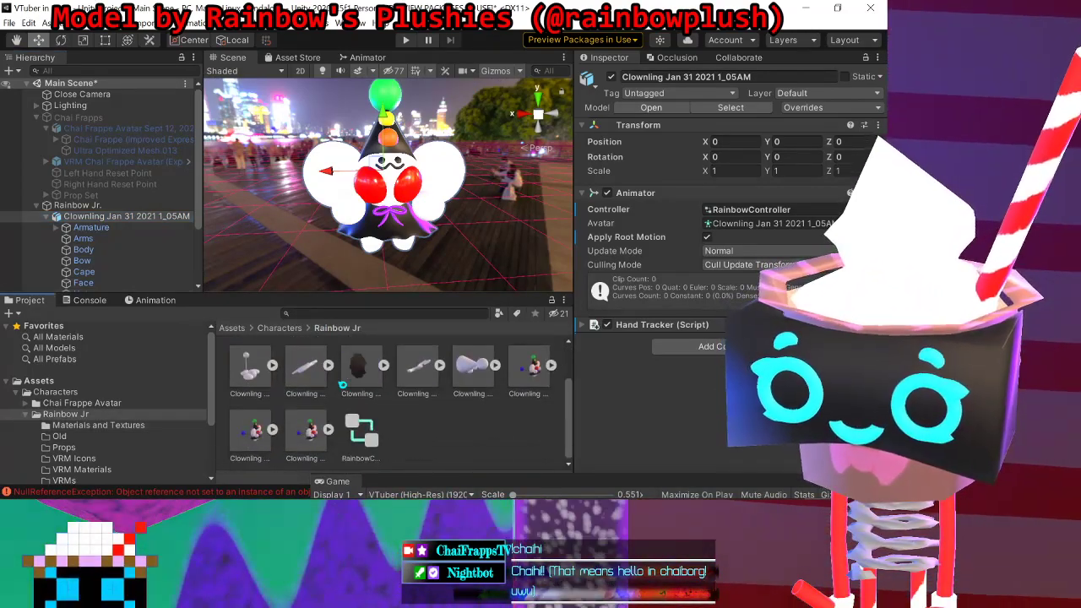
{"action": "left_click", "coordinate": [522, 369]}
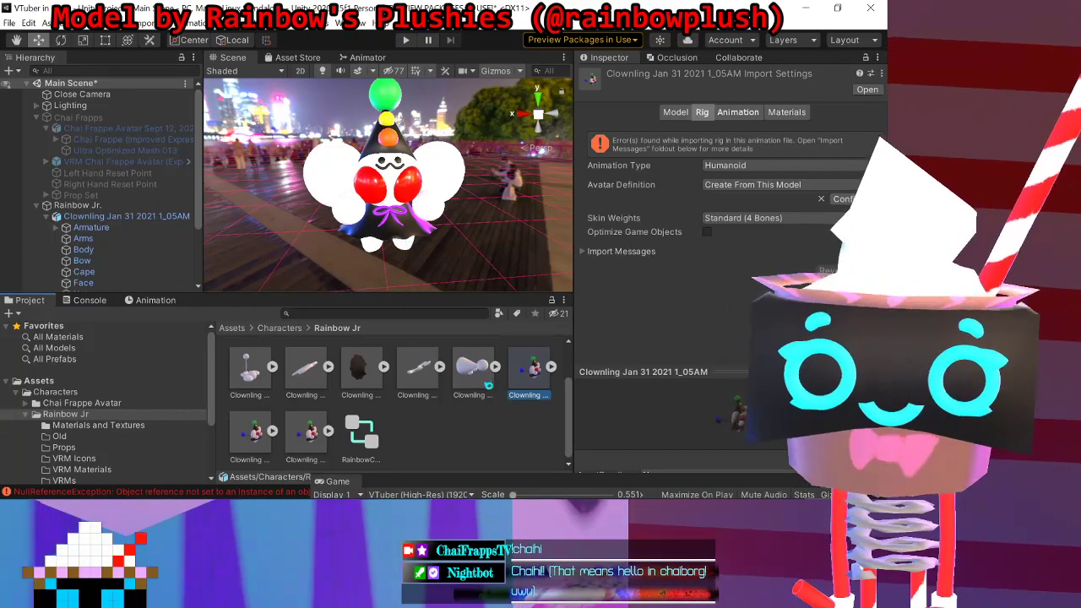
{"action": "scroll", "coordinate": [155, 236], "scroll_direction": "down", "scroll_amount": 3}
{"action": "scroll", "coordinate": [155, 235], "scroll_direction": "up", "scroll_amount": 2}
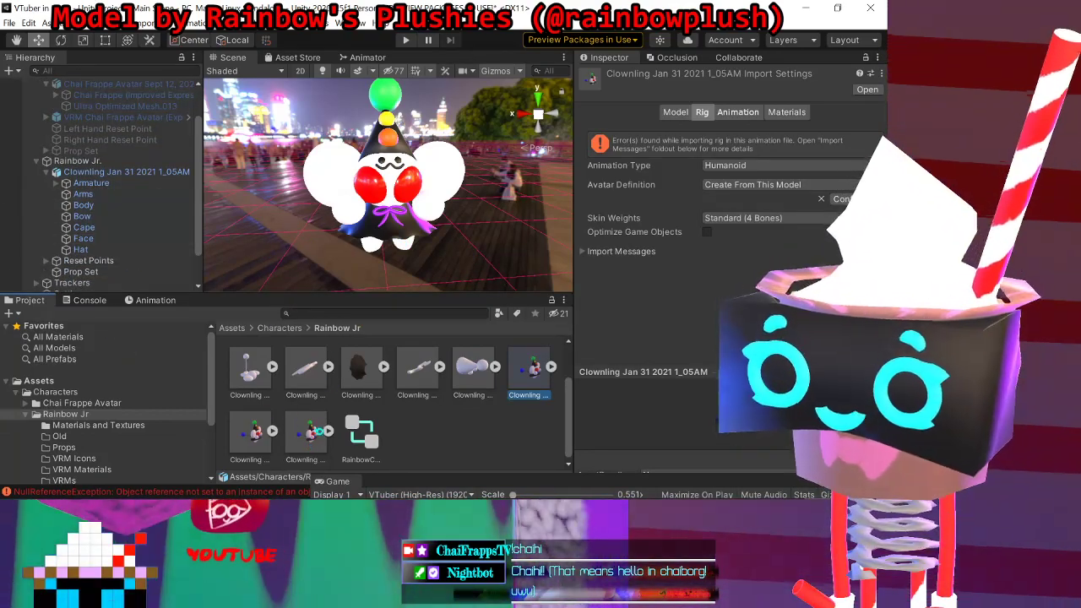
Step: Delete the models Clownling Jan 31 2021 12_16AM.fbx and Clownling Jan 31 2021 12_59AM.fbx from the Rainbow Jr folder
{"action": "left_click", "coordinate": [308, 432]}
{"action": "left_click", "coordinate": [260, 432], "text": "ctrl"}
{"action": "key", "text": "Delete"}
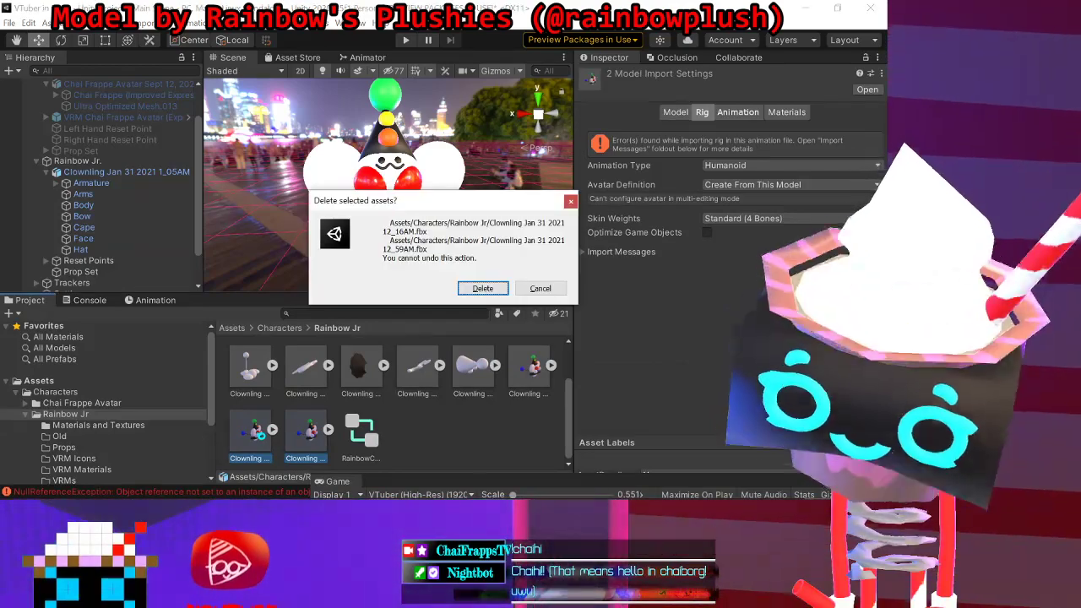
{"action": "key", "text": "Return"}
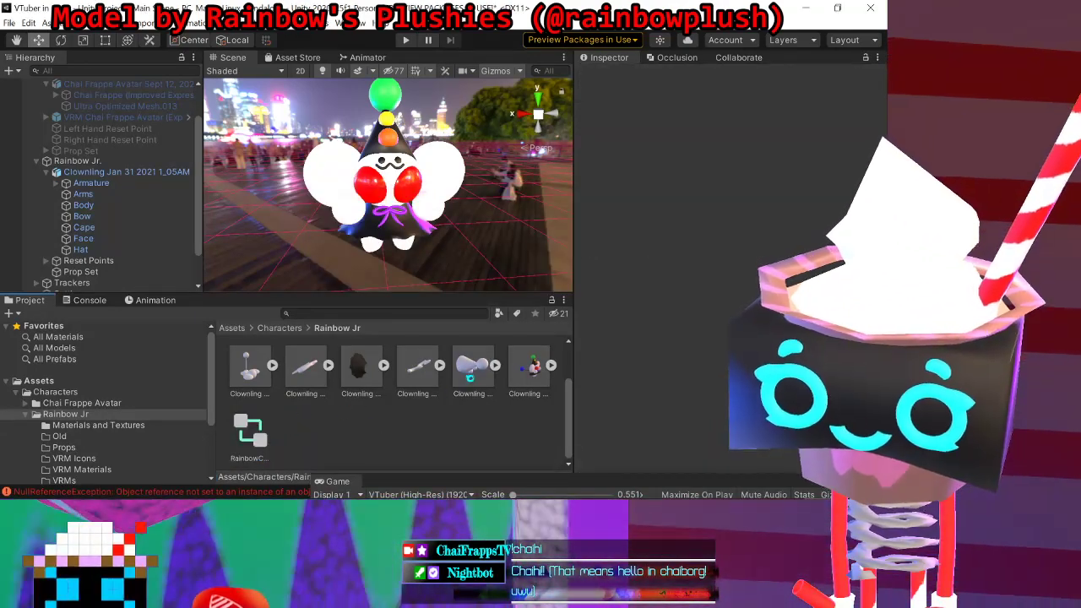
Step: Delete the five other outdated Clownling models from the Rainbow Jr folder, keeping only the Jan 31 2021 1_05AM version
{"action": "left_click", "coordinate": [470, 371]}
{"action": "scroll", "coordinate": [333, 400], "scroll_direction": "up", "scroll_amount": 1}
{"action": "scroll", "coordinate": [334, 401], "scroll_direction": "up", "scroll_amount": 1}
{"action": "left_click", "coordinate": [263, 421], "text": "shift"}
{"action": "scroll", "coordinate": [336, 405], "scroll_direction": "down", "scroll_amount": 2}
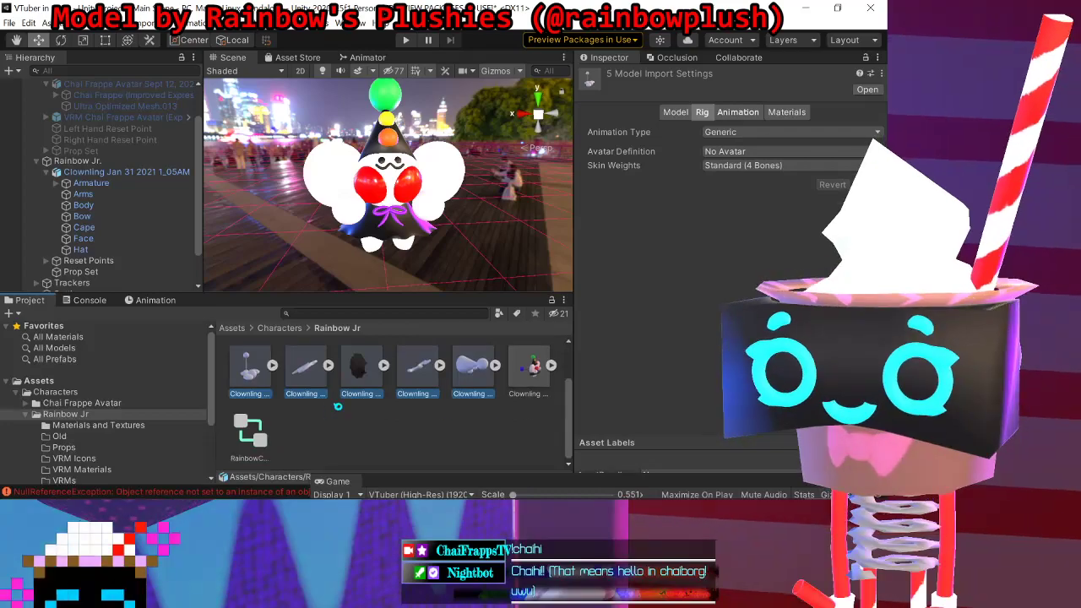
{"action": "scroll", "coordinate": [338, 407], "scroll_direction": "up", "scroll_amount": 2}
{"action": "scroll", "coordinate": [338, 406], "scroll_direction": "down", "scroll_amount": 1}
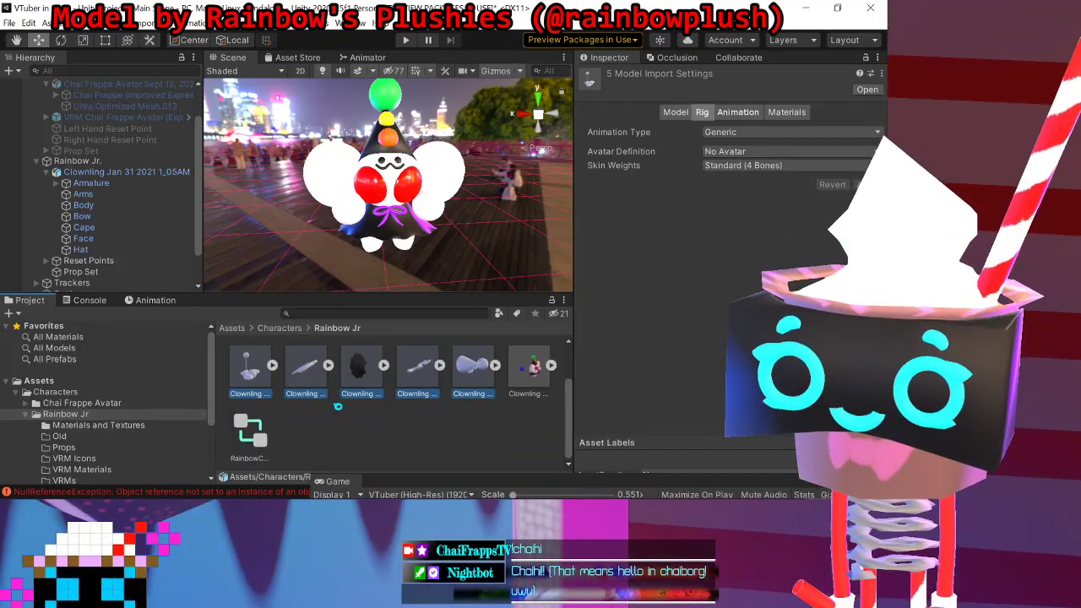
{"action": "scroll", "coordinate": [337, 406], "scroll_direction": "up", "scroll_amount": 1}
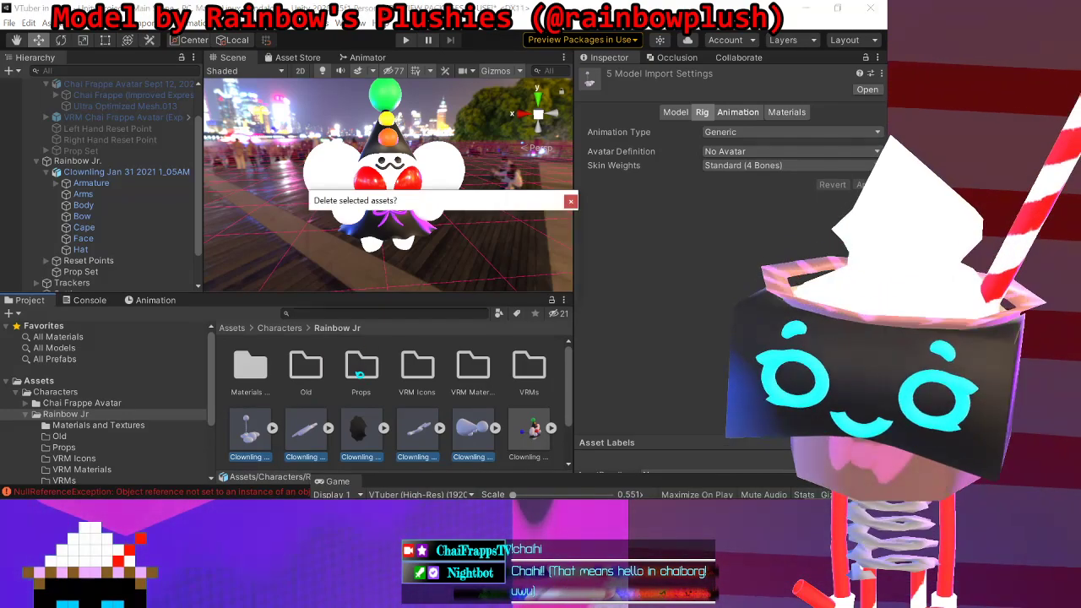
{"action": "key", "text": "Delete"}
{"action": "key", "text": "Return"}
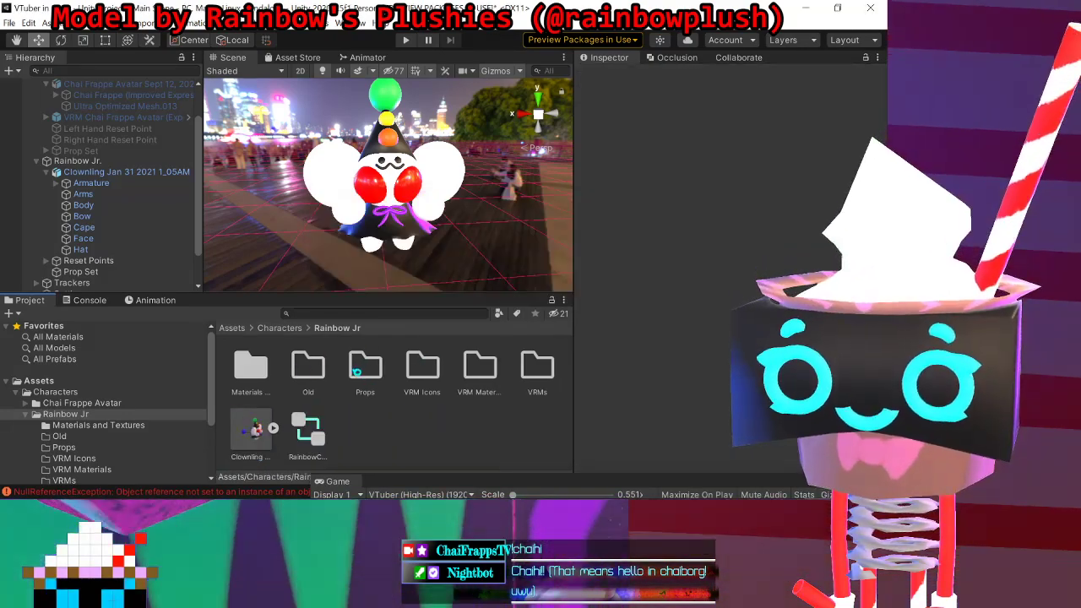
Step: Open the avatar configuration of the Clownling Jan 31 2021 1_05AM model and examine its humanoid body bone mapping
{"action": "left_click", "coordinate": [259, 433]}
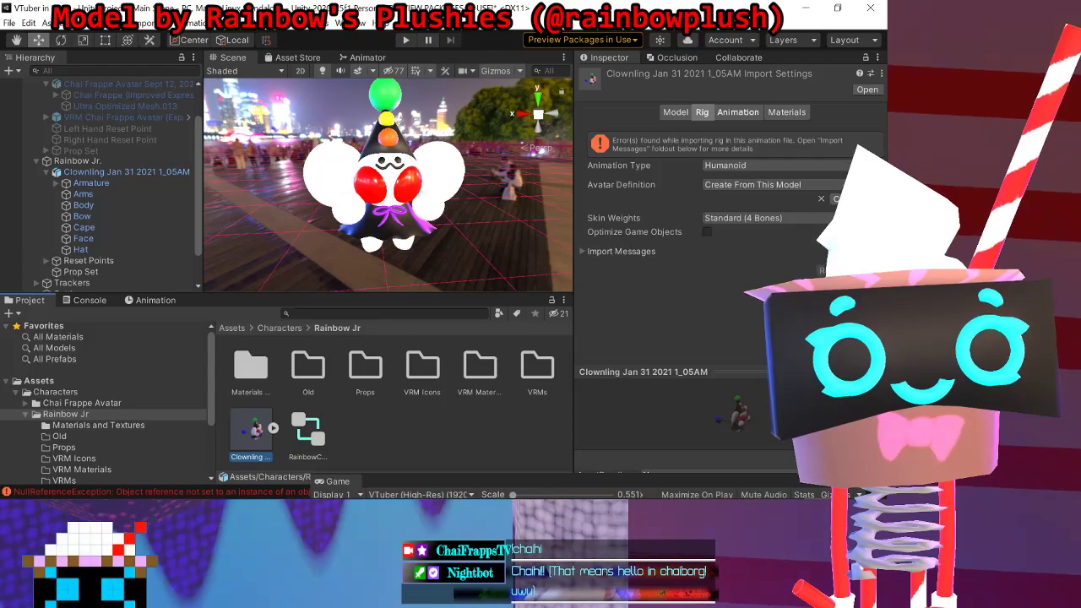
{"action": "left_click", "coordinate": [840, 198]}
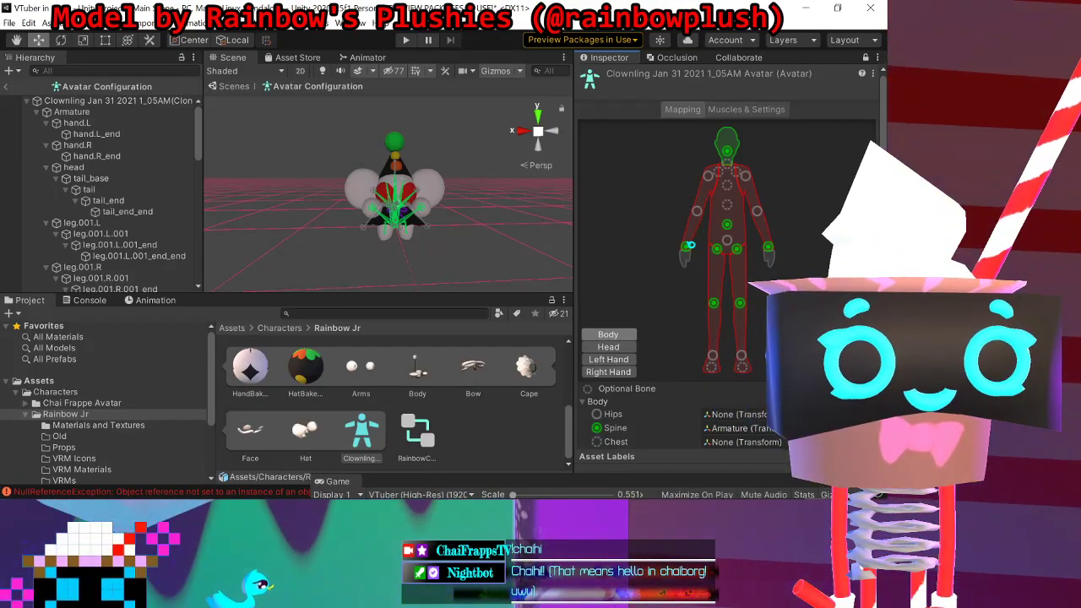
{"action": "scroll", "coordinate": [689, 245], "scroll_direction": "down", "scroll_amount": 5}
{"action": "scroll", "coordinate": [688, 245], "scroll_direction": "up", "scroll_amount": 5}
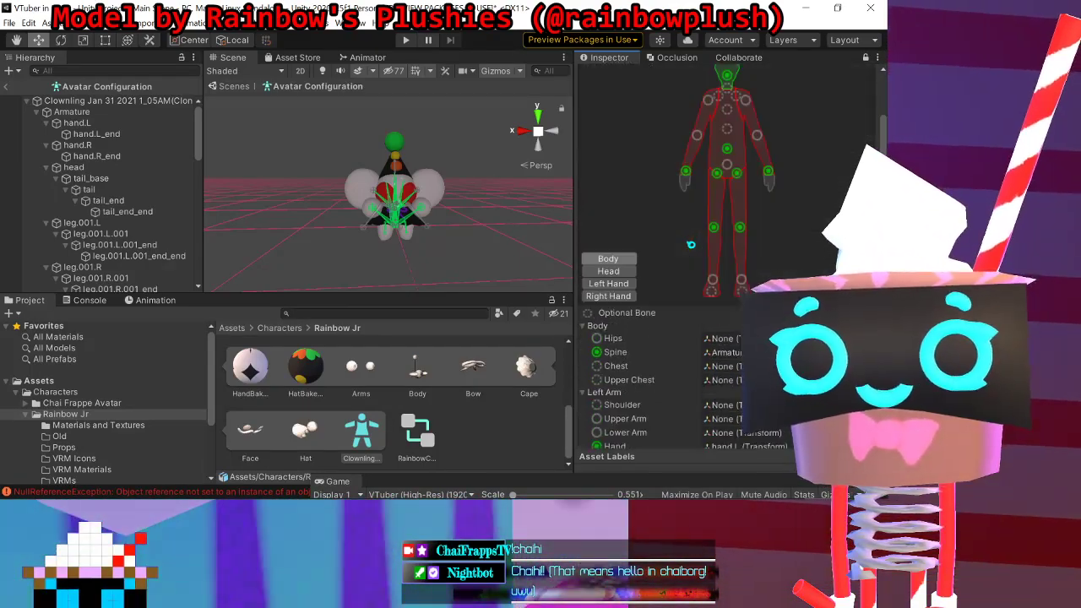
{"action": "scroll", "coordinate": [691, 244], "scroll_direction": "down", "scroll_amount": 2}
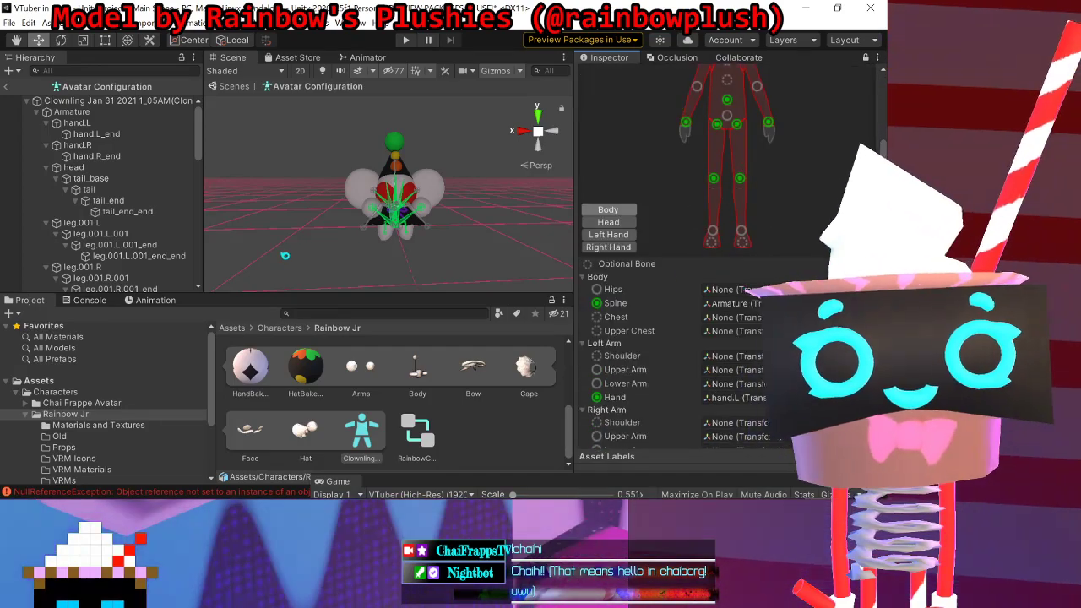
{"action": "scroll", "coordinate": [293, 255], "scroll_direction": "up", "scroll_amount": 3}
{"action": "scroll", "coordinate": [371, 228], "scroll_direction": "down", "scroll_amount": 3}
{"action": "scroll", "coordinate": [452, 203], "scroll_direction": "up", "scroll_amount": 2}
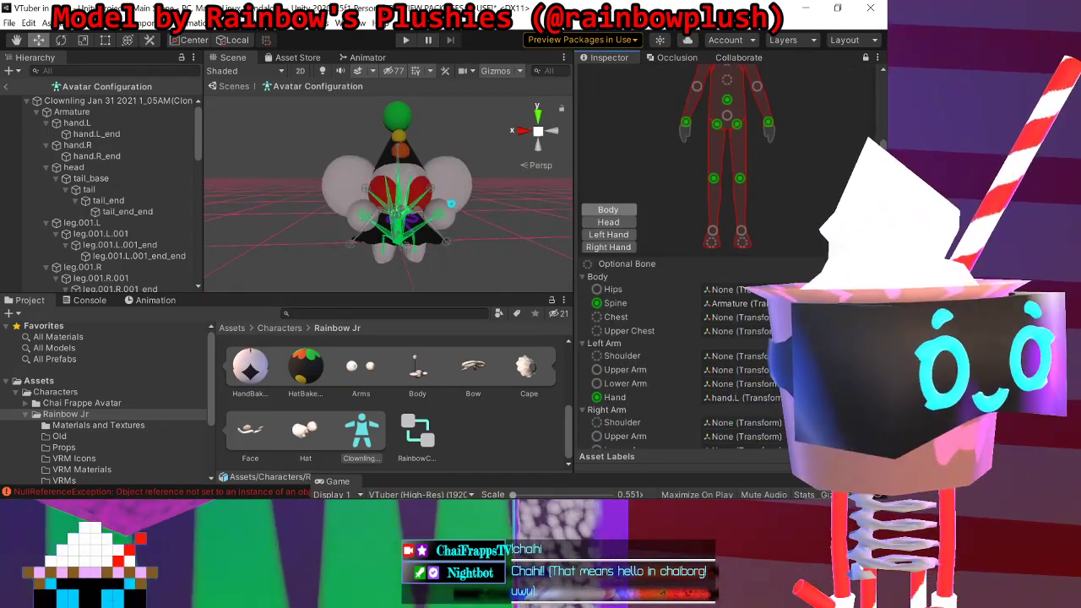
Step: Switch to Blender, open the recent file Clownling.blend and put its armature into Edit Mode
{"action": "mouse_move", "coordinate": [299, 499]}
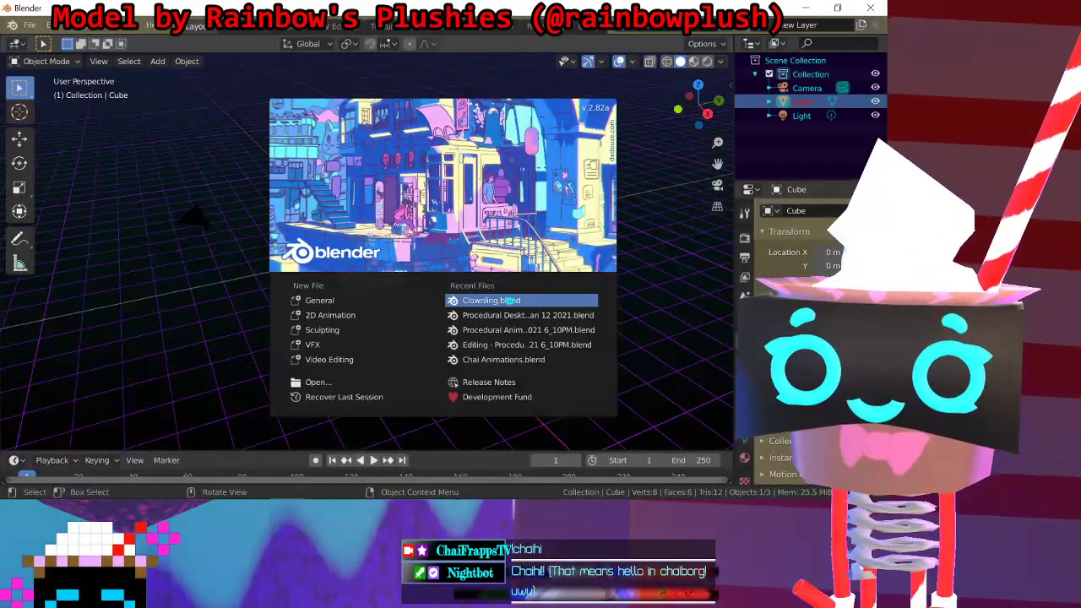
{"action": "left_click", "coordinate": [510, 301]}
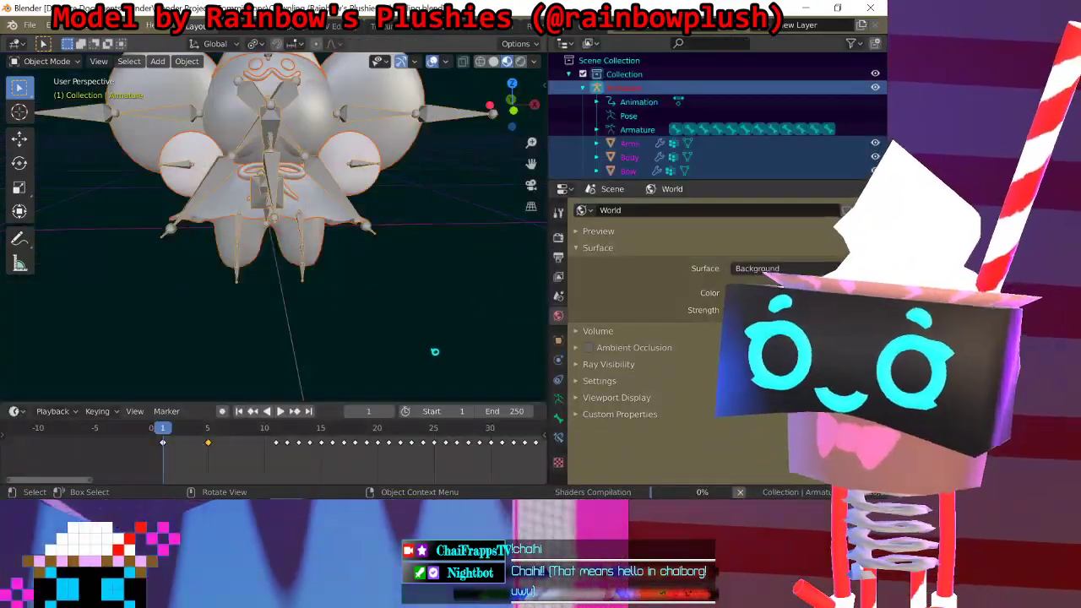
{"action": "middle_click_drag", "start_coordinate": [252, 265], "coordinate": [290, 310]}
{"action": "scroll", "coordinate": [242, 272], "scroll_direction": "down", "scroll_amount": 8}
{"action": "middle_click_drag", "start_coordinate": [290, 349], "coordinate": [346, 277]}
{"action": "key", "text": "Tab"}
Step: Select the spine.L.002 bone near the middle of the armature, hide it and undo the hiding
{"action": "scroll", "coordinate": [286, 248], "scroll_direction": "up", "scroll_amount": 4}
{"action": "scroll", "coordinate": [256, 263], "scroll_direction": "up", "scroll_amount": 5}
{"action": "scroll", "coordinate": [256, 263], "scroll_direction": "down", "scroll_amount": 2}
{"action": "scroll", "coordinate": [310, 242], "scroll_direction": "up", "scroll_amount": 3}
{"action": "left_click", "coordinate": [348, 239]}
{"action": "scroll", "coordinate": [344, 277], "scroll_direction": "up", "scroll_amount": 3}
{"action": "left_click", "coordinate": [390, 200]}
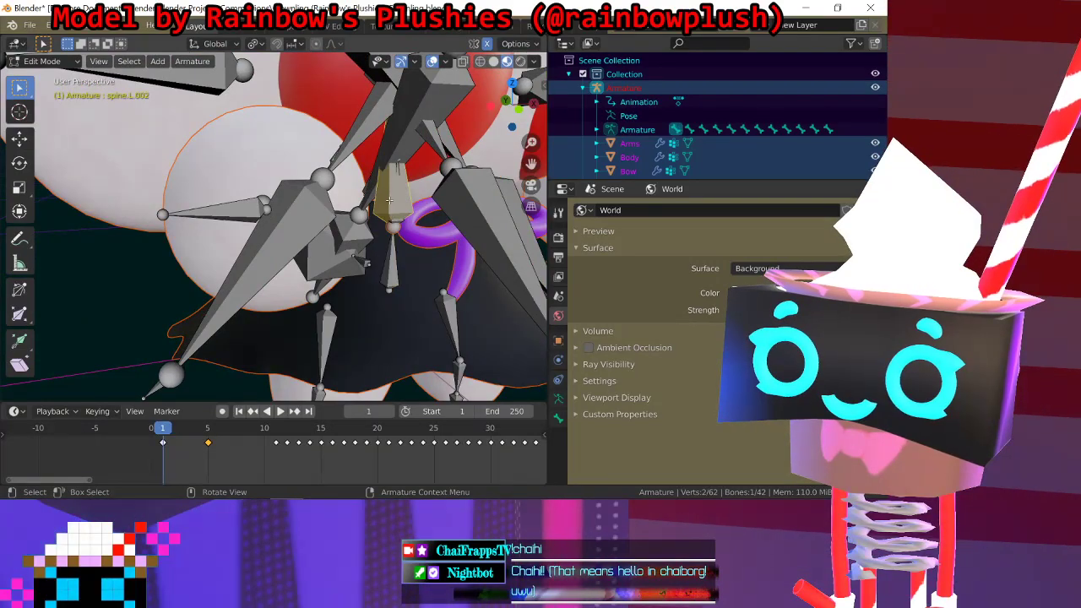
{"action": "key", "text": "h"}
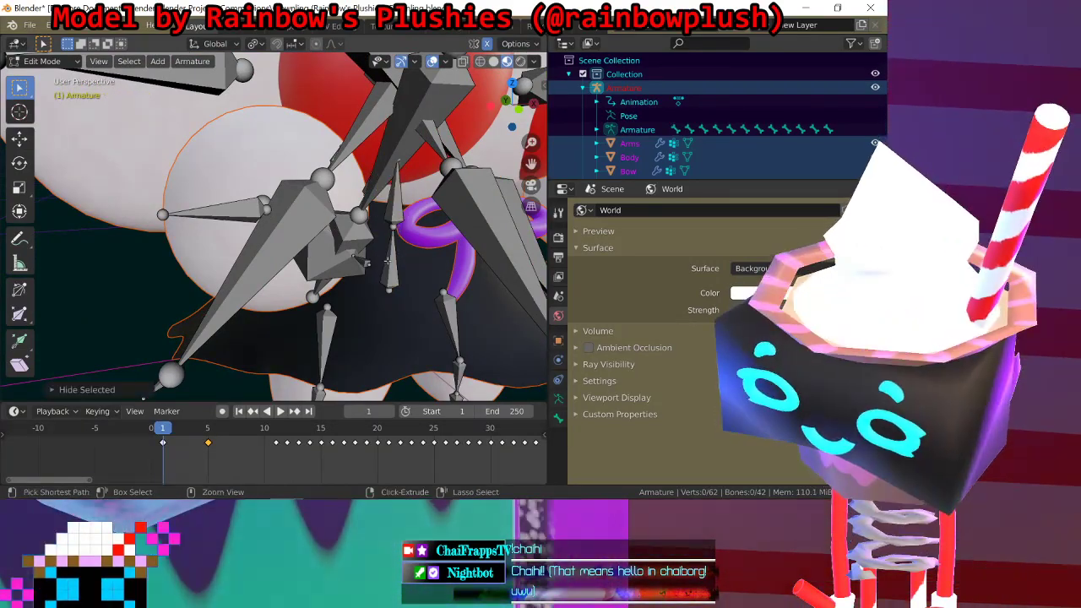
{"action": "key", "text": "ctrl+z"}
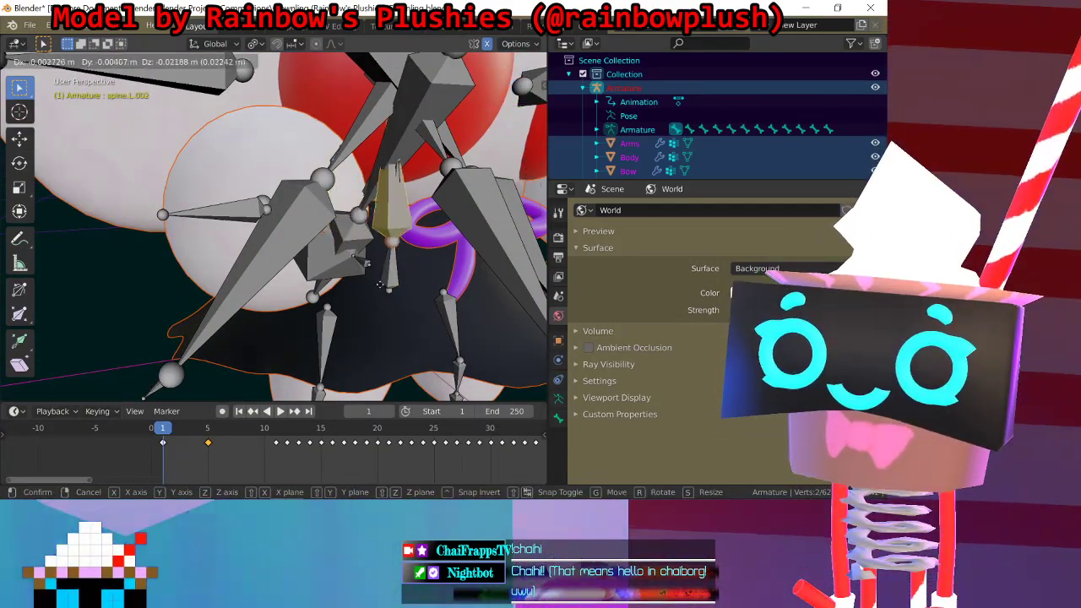
Step: Show the bone properties and inspect the settings of the spine.L.002 and spine.L_end bones from several angles
{"action": "left_click", "coordinate": [558, 417]}
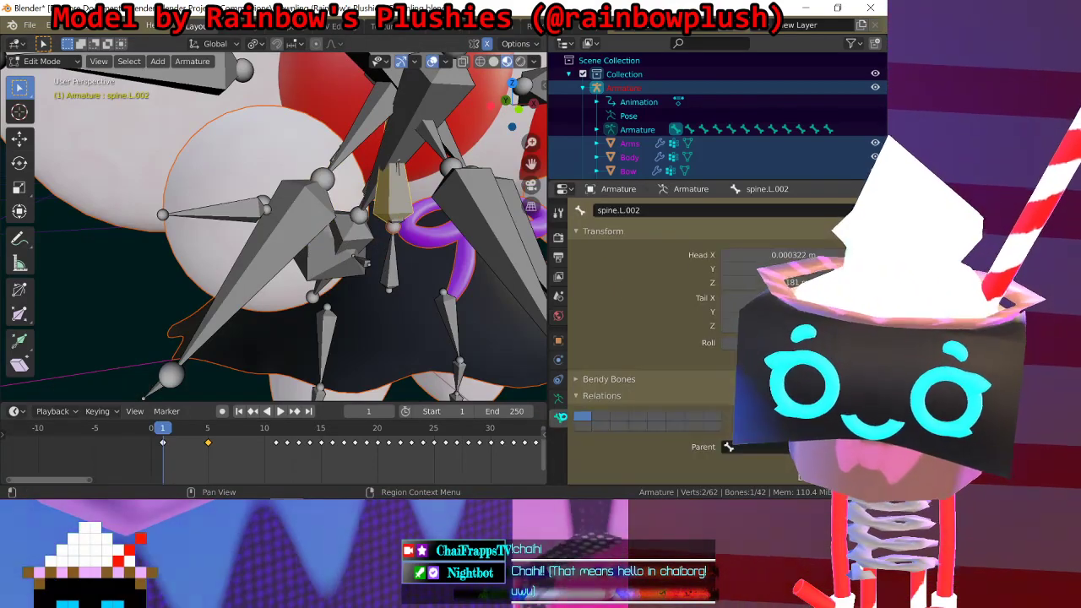
{"action": "middle_click_drag", "start_coordinate": [377, 270], "coordinate": [363, 216]}
{"action": "scroll", "coordinate": [354, 230], "scroll_direction": "down", "scroll_amount": 4}
{"action": "scroll", "coordinate": [342, 217], "scroll_direction": "up", "scroll_amount": 5}
{"action": "left_click", "coordinate": [438, 163]}
{"action": "middle_click_drag", "start_coordinate": [436, 173], "coordinate": [438, 214]}
{"action": "scroll", "coordinate": [405, 199], "scroll_direction": "down", "scroll_amount": 5}
{"action": "scroll", "coordinate": [438, 213], "scroll_direction": "up", "scroll_amount": 4}
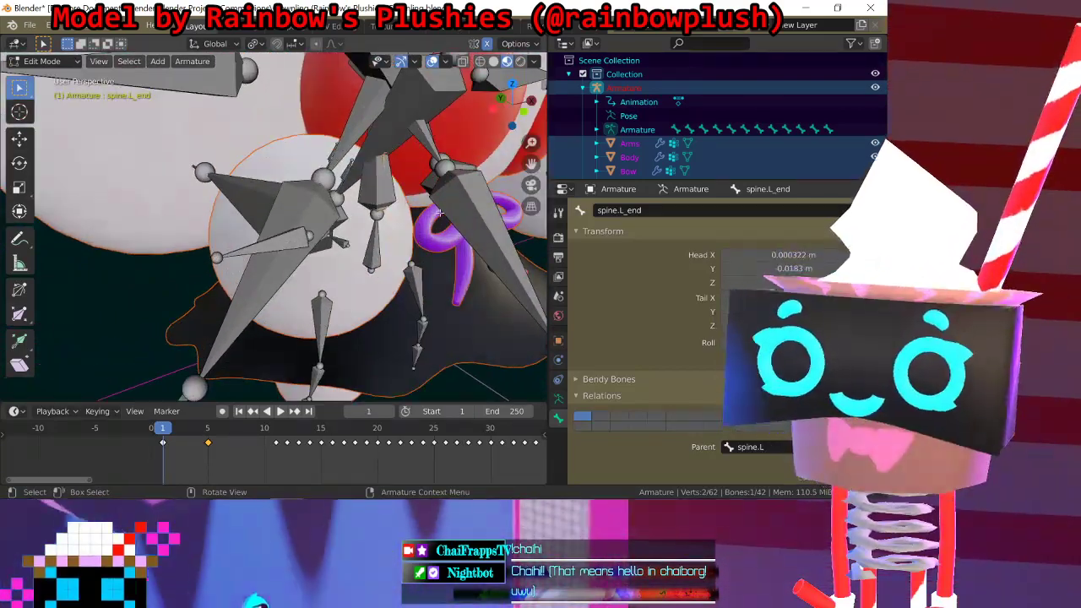
Step: Delete the spine.L_end bone from the armature
{"action": "key", "text": "x"}
{"action": "left_click", "coordinate": [416, 215]}
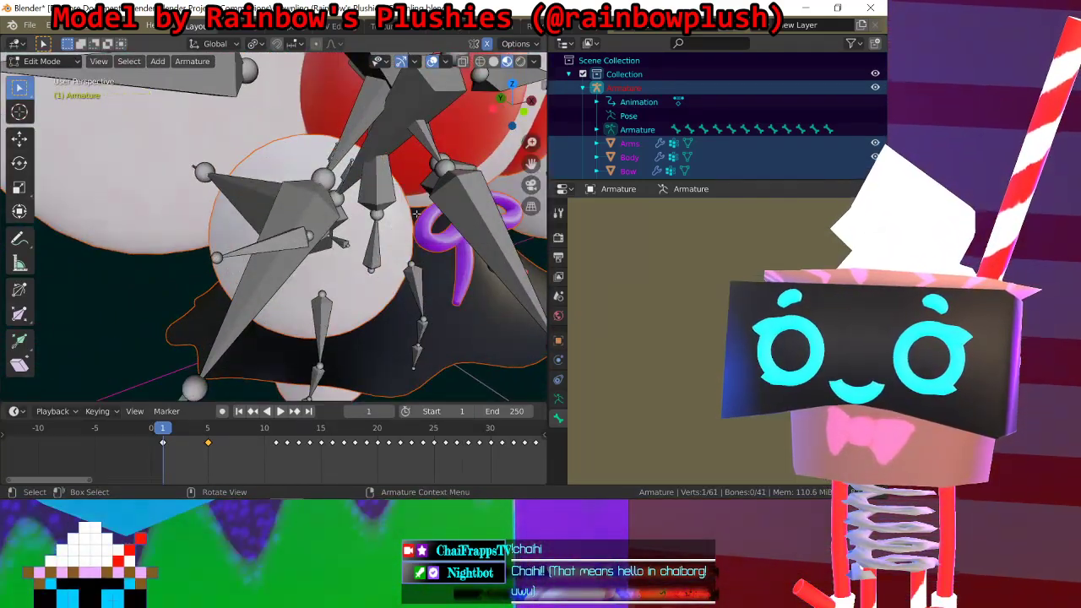
{"action": "middle_click_drag", "start_coordinate": [417, 214], "coordinate": [489, 118]}
Step: Select the spine.L.002 bone, show the armature's data properties and turn on X-ray display in the viewport
{"action": "left_click", "coordinate": [398, 206]}
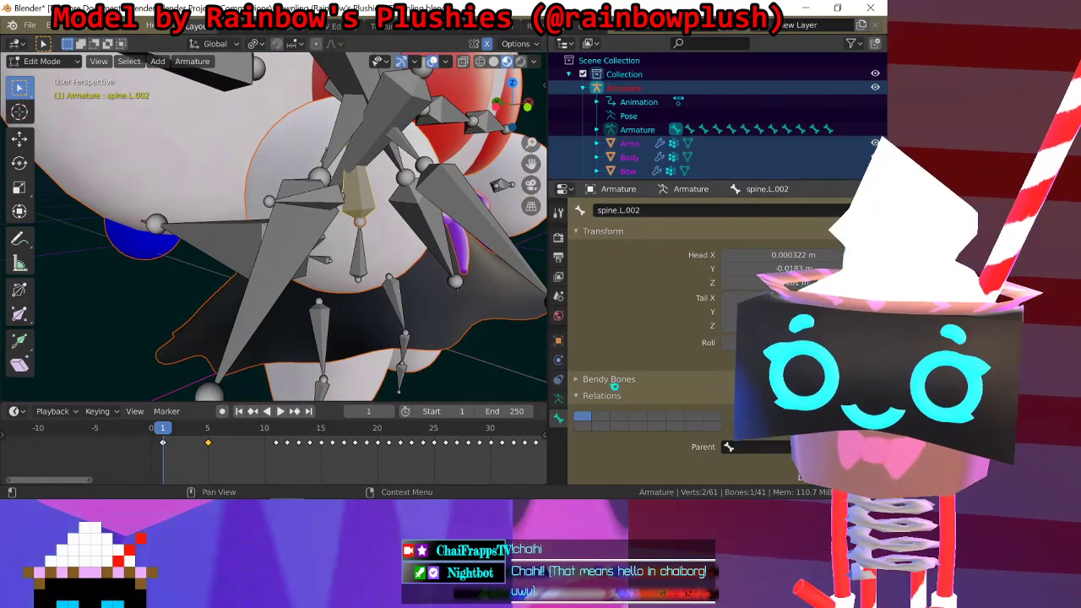
{"action": "left_click", "coordinate": [558, 398]}
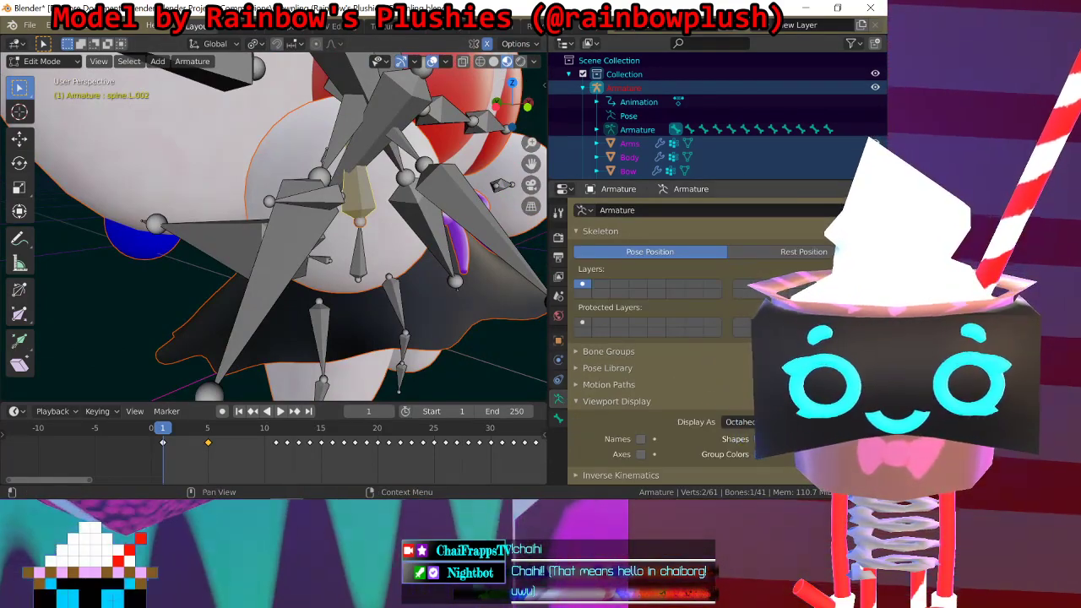
{"action": "middle_click_drag", "start_coordinate": [400, 225], "coordinate": [372, 221]}
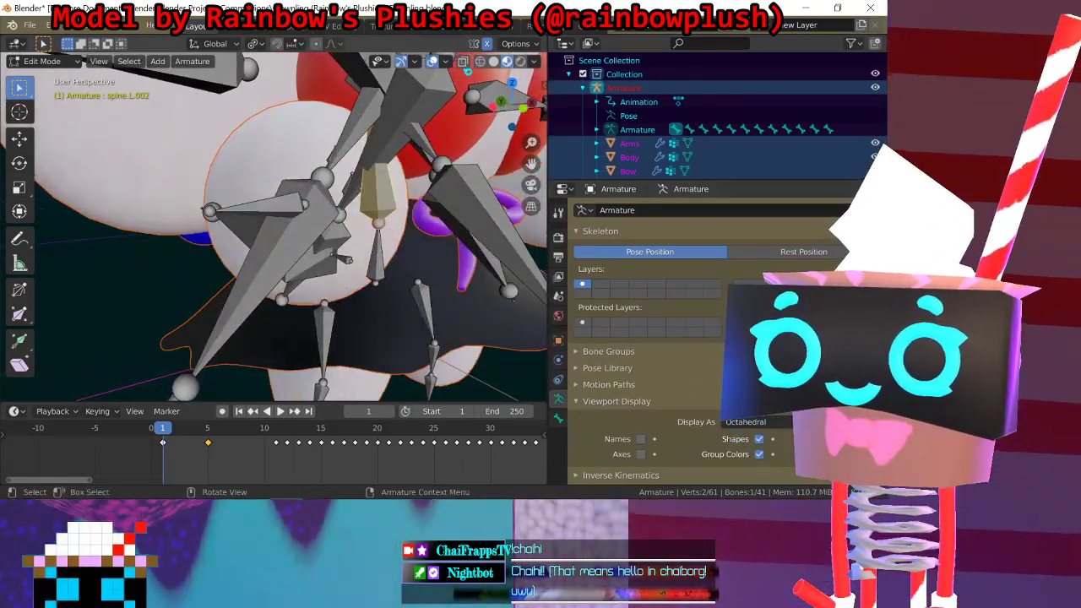
{"action": "left_click", "coordinate": [462, 60]}
Step: Try moving the spine.L.002 bone and undo the move
{"action": "middle_click_drag", "start_coordinate": [463, 60], "coordinate": [326, 169]}
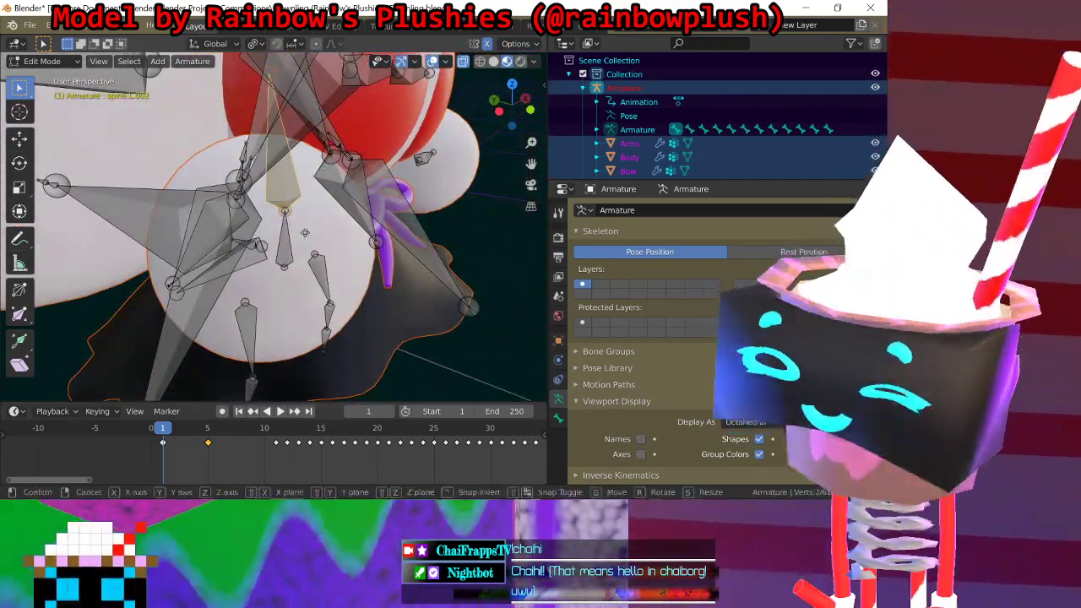
{"action": "left_click", "coordinate": [316, 236]}
{"action": "key", "text": "ctrl+z"}
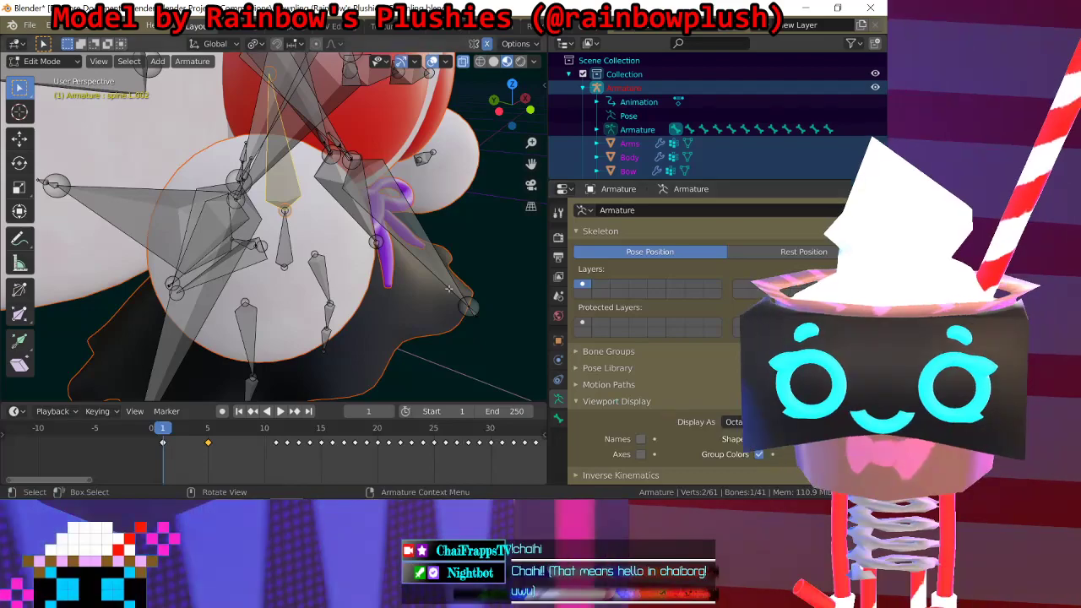
Step: Show the bone properties and compare the transform and relations settings of the spine.L and spine.L.002 bones
{"action": "left_click", "coordinate": [290, 240]}
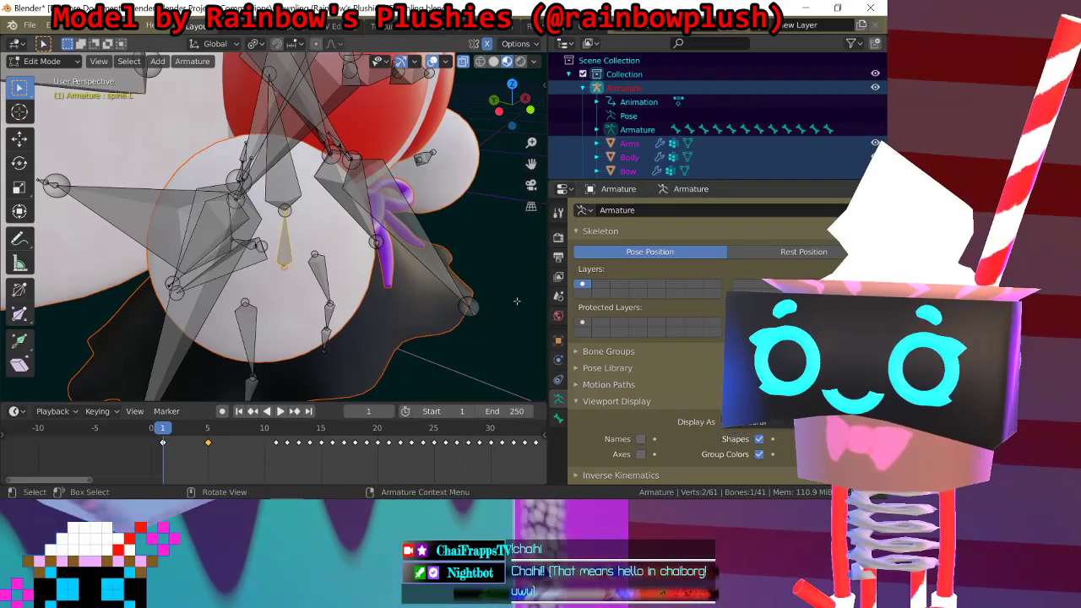
{"action": "left_click", "coordinate": [557, 418]}
{"action": "scroll", "coordinate": [617, 433], "scroll_direction": "down", "scroll_amount": 2}
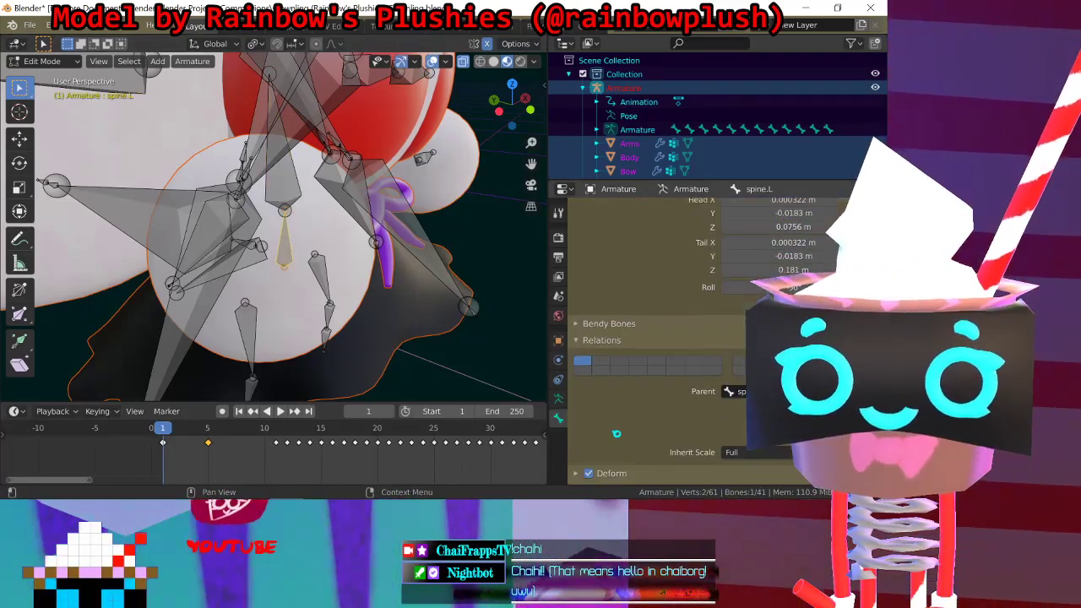
{"action": "scroll", "coordinate": [616, 433], "scroll_direction": "down", "scroll_amount": 1}
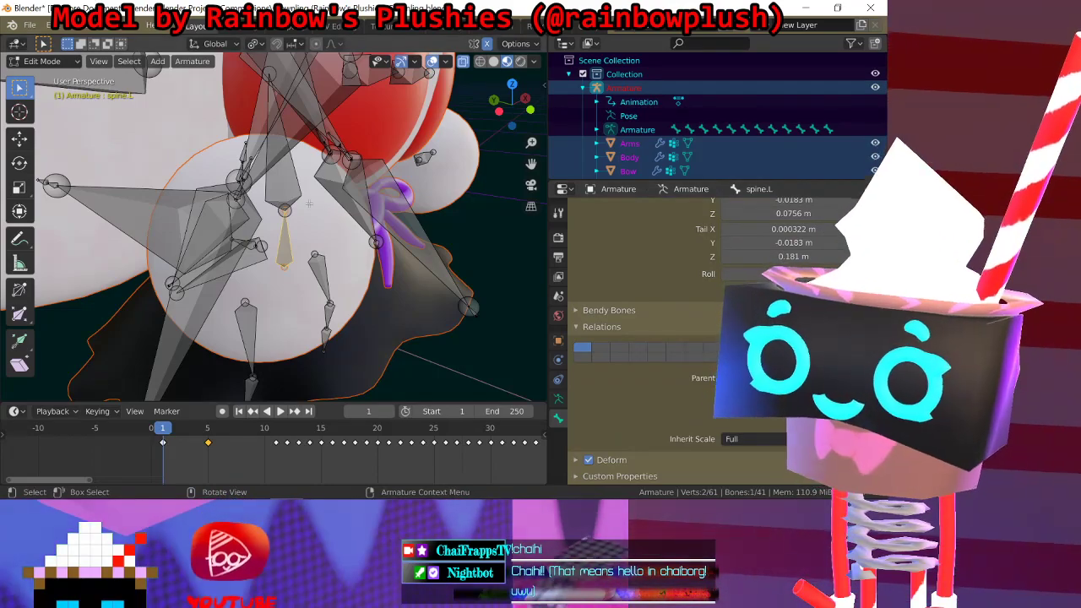
{"action": "left_click", "coordinate": [281, 160]}
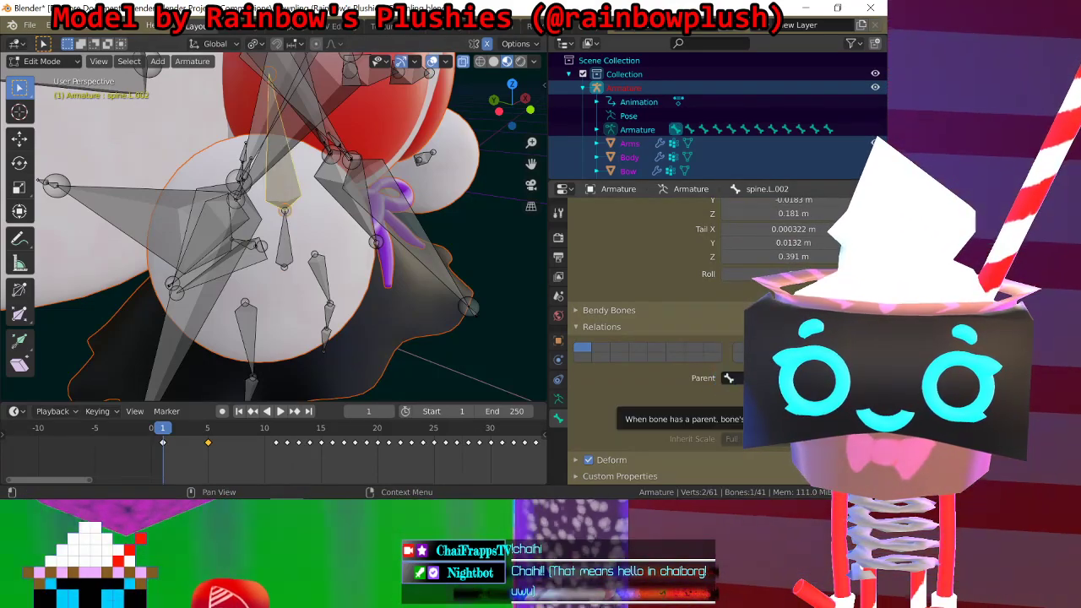
{"action": "left_click", "coordinate": [286, 243]}
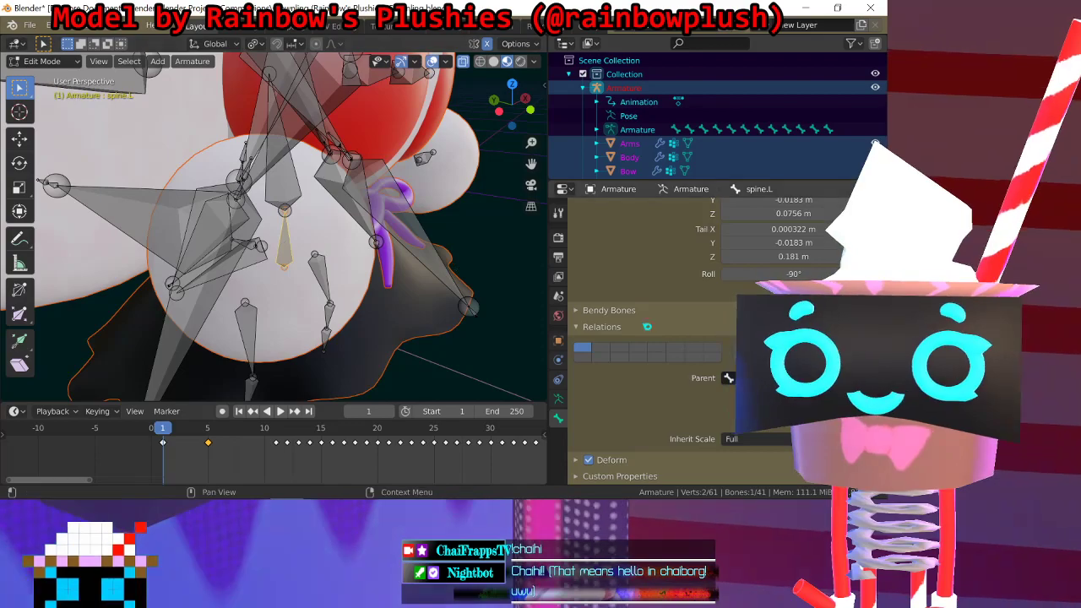
Step: Rename the spine.L bone as hip
{"action": "scroll", "coordinate": [602, 304], "scroll_direction": "up", "scroll_amount": 3}
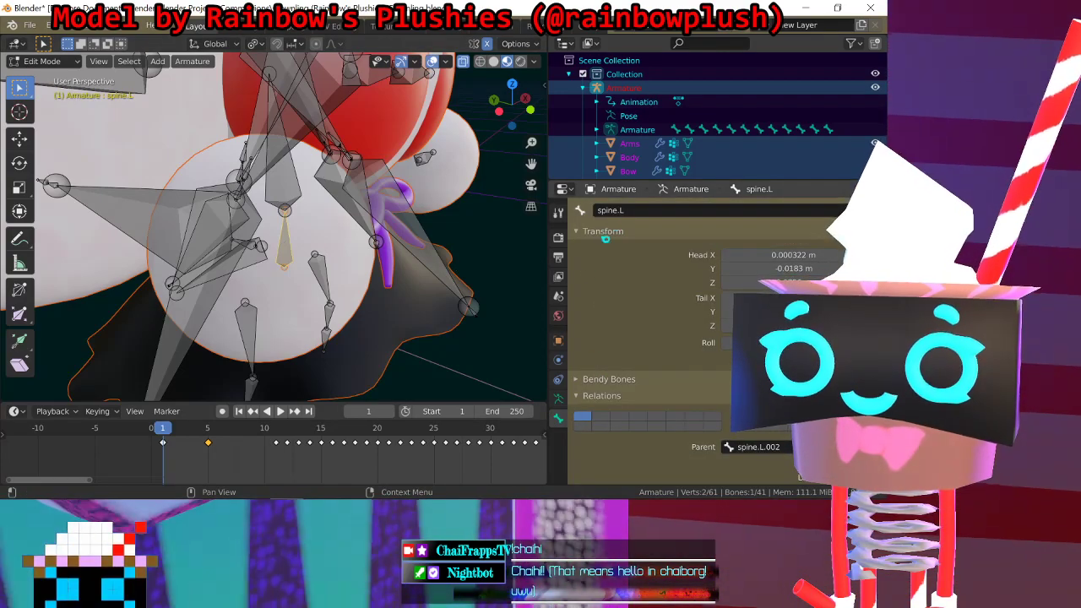
{"action": "left_click", "coordinate": [648, 212]}
{"action": "type", "text": "hi"}
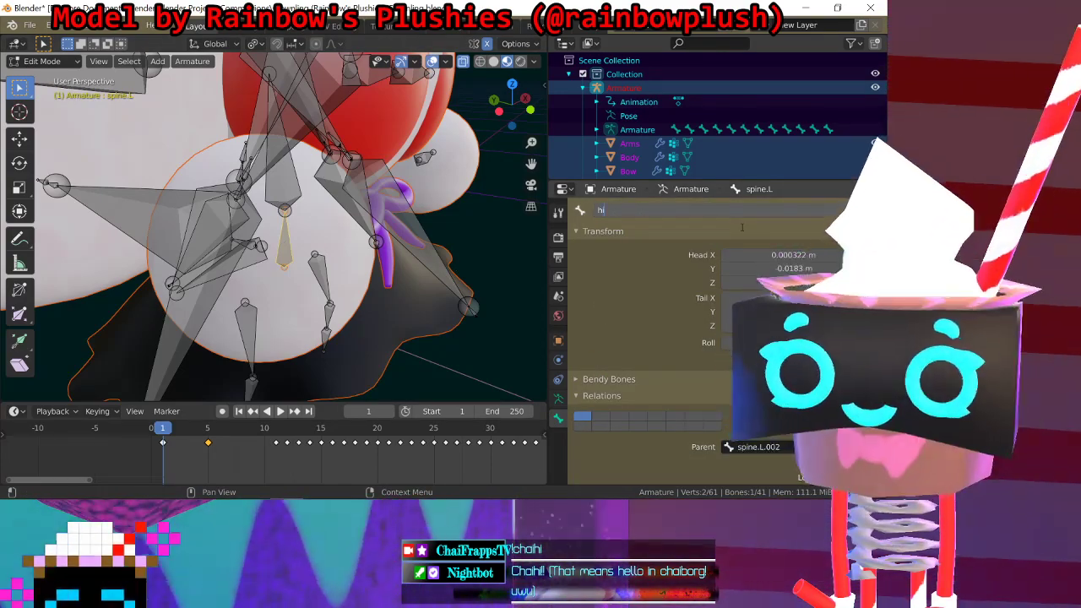
{"action": "type", "text": "p"}
{"action": "key", "text": "Return"}
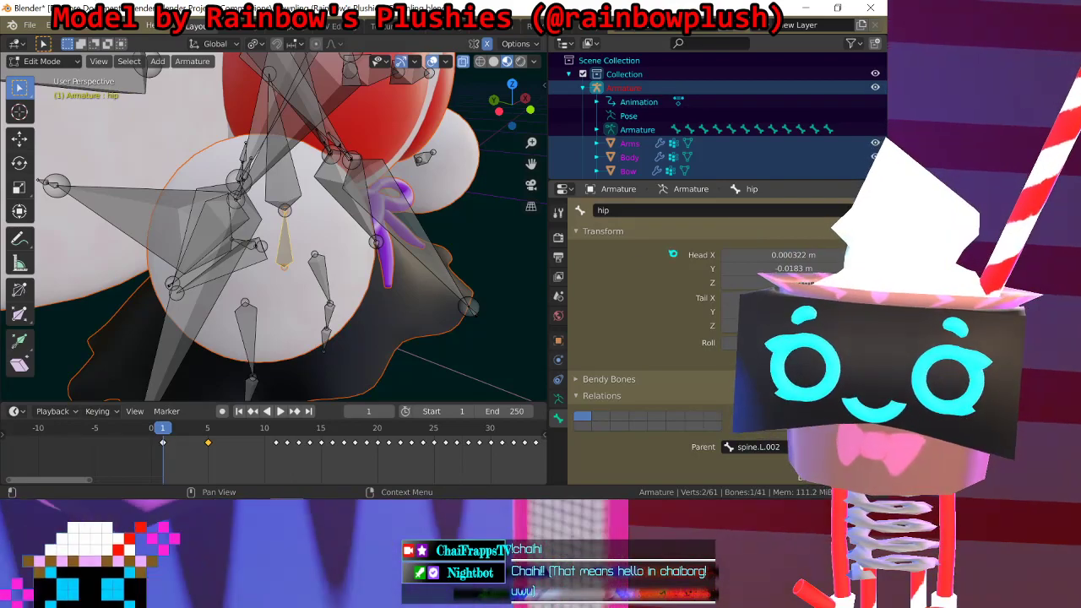
Step: Make the hip bone the parent of the spine.L.002 bone directly above it
{"action": "left_click", "coordinate": [288, 174]}
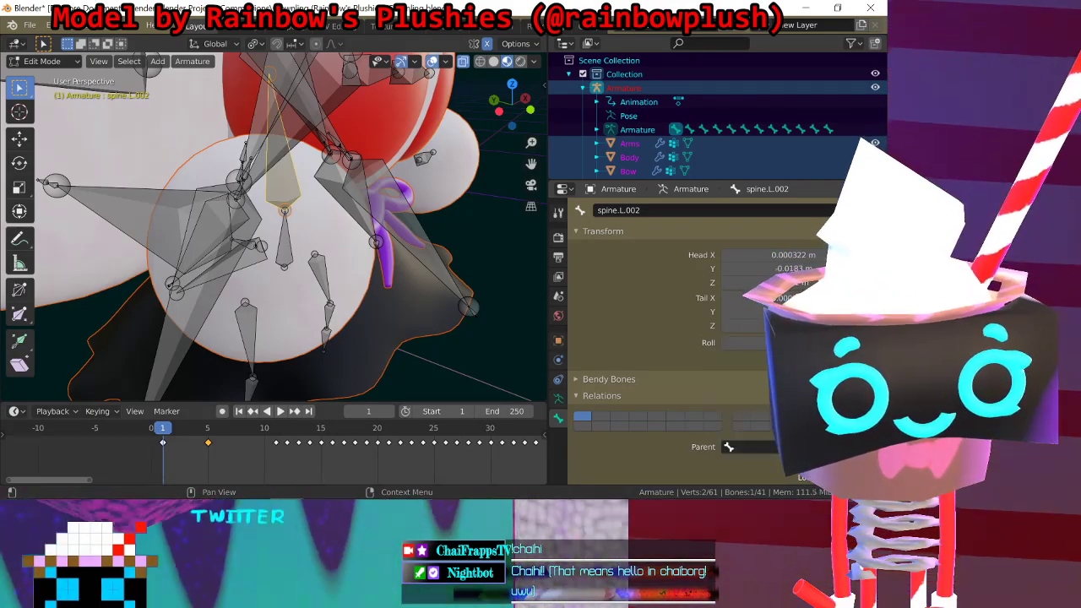
{"action": "left_click", "coordinate": [289, 240]}
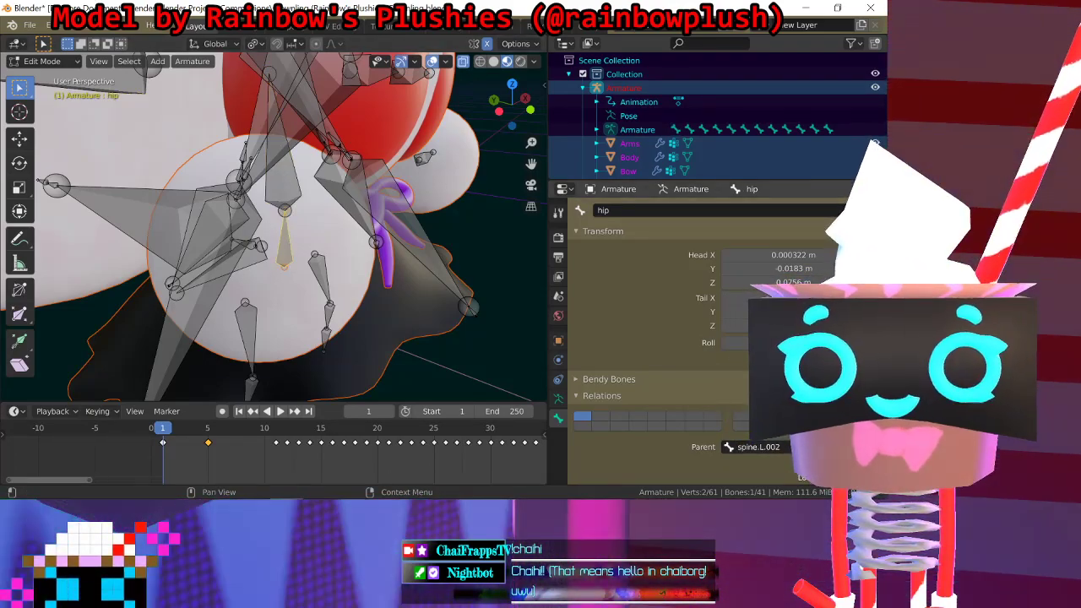
{"action": "left_click", "coordinate": [283, 179]}
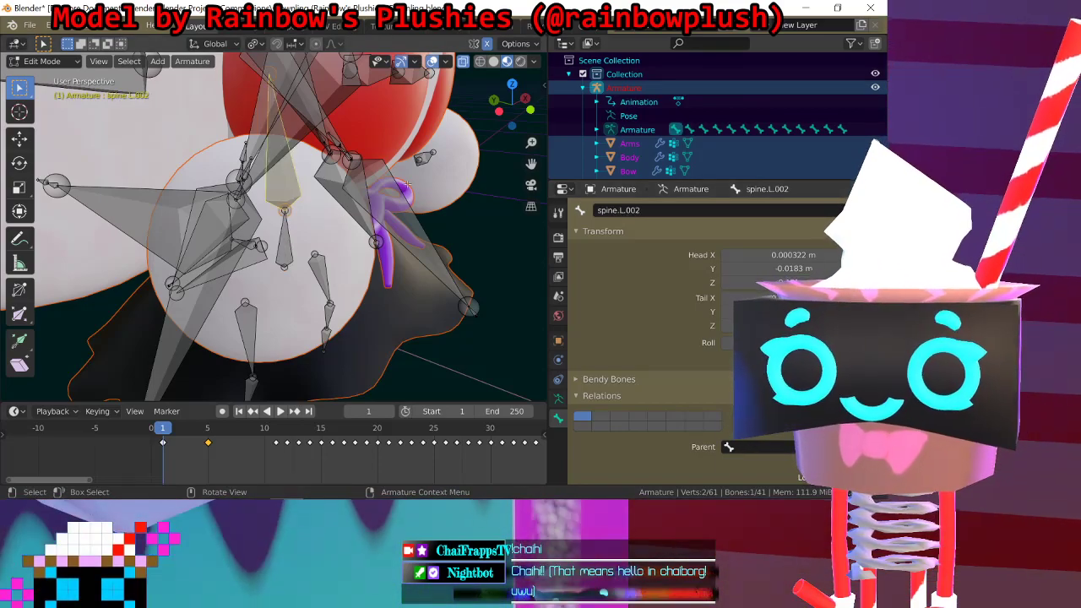
{"action": "left_click", "coordinate": [722, 209]}
{"action": "left_click", "coordinate": [747, 446]}
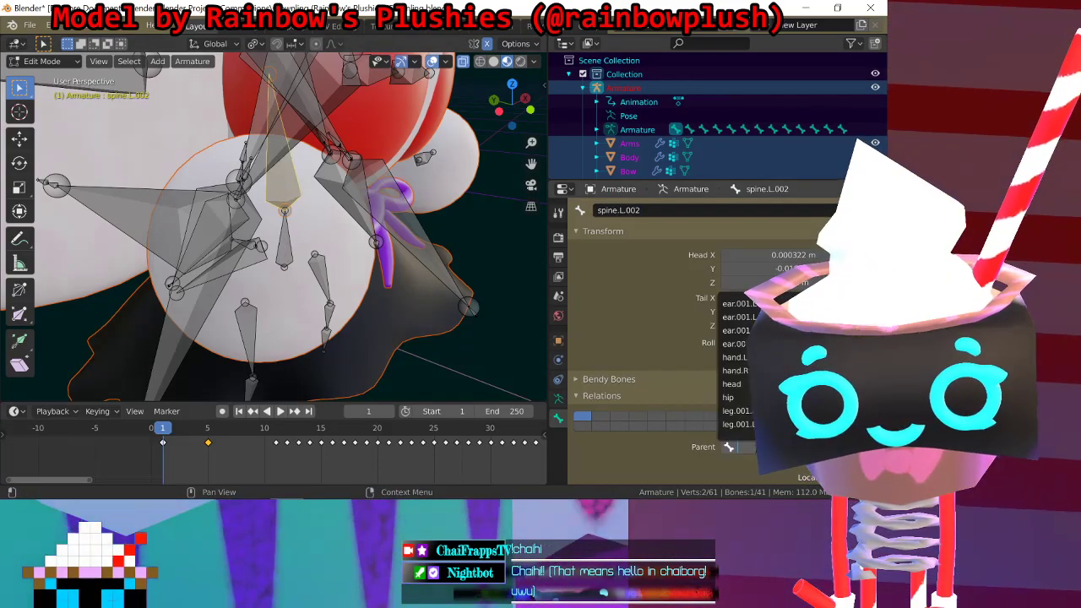
{"action": "key", "text": "Return"}
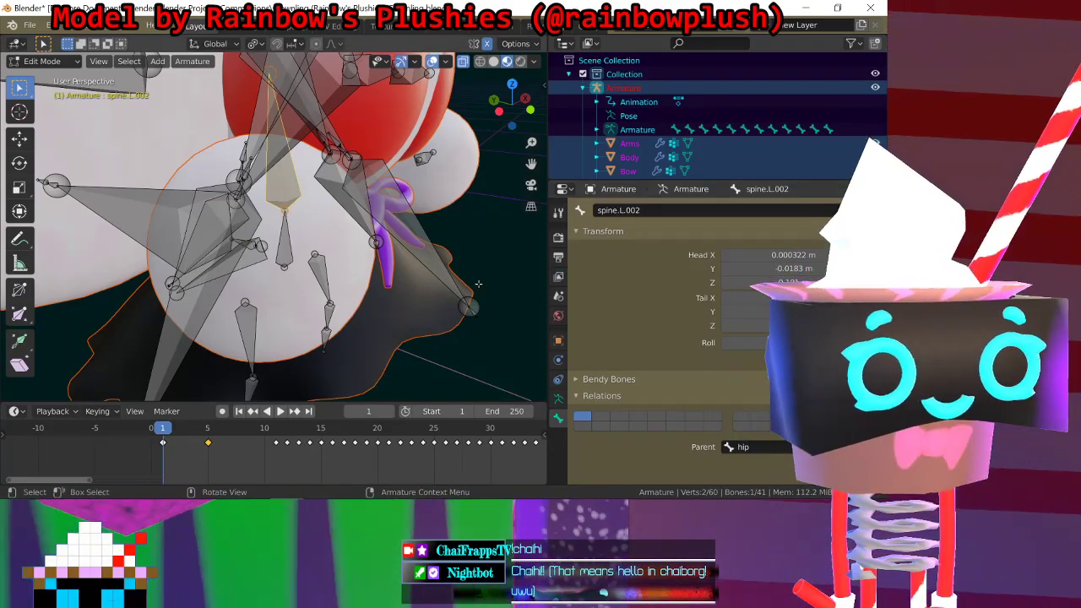
{"action": "middle_click_drag", "start_coordinate": [412, 252], "coordinate": [342, 231]}
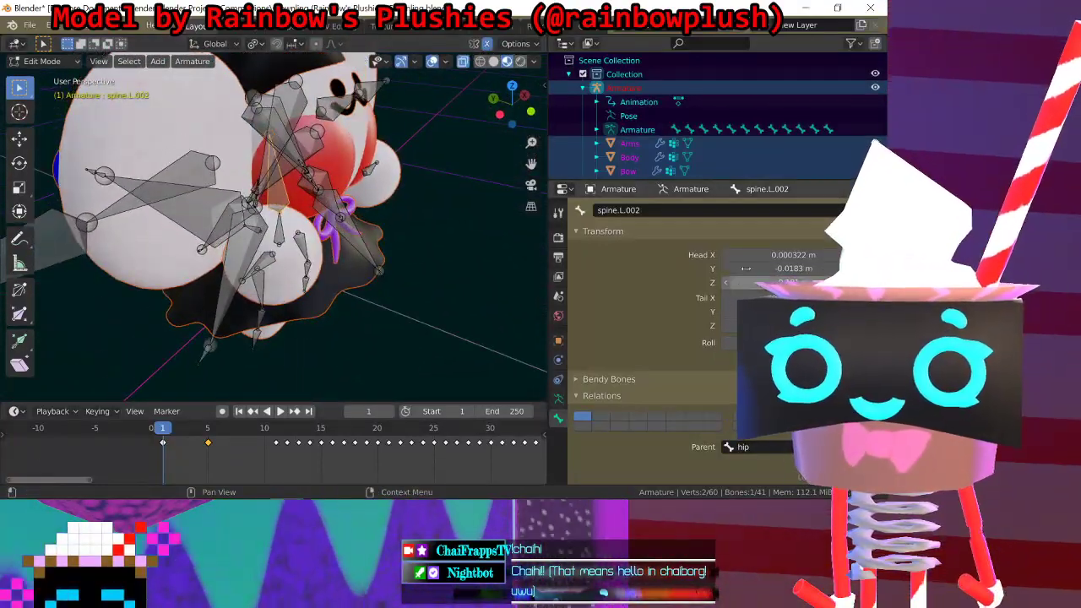
{"action": "left_click", "coordinate": [693, 211]}
{"action": "type", "text": "heda"}
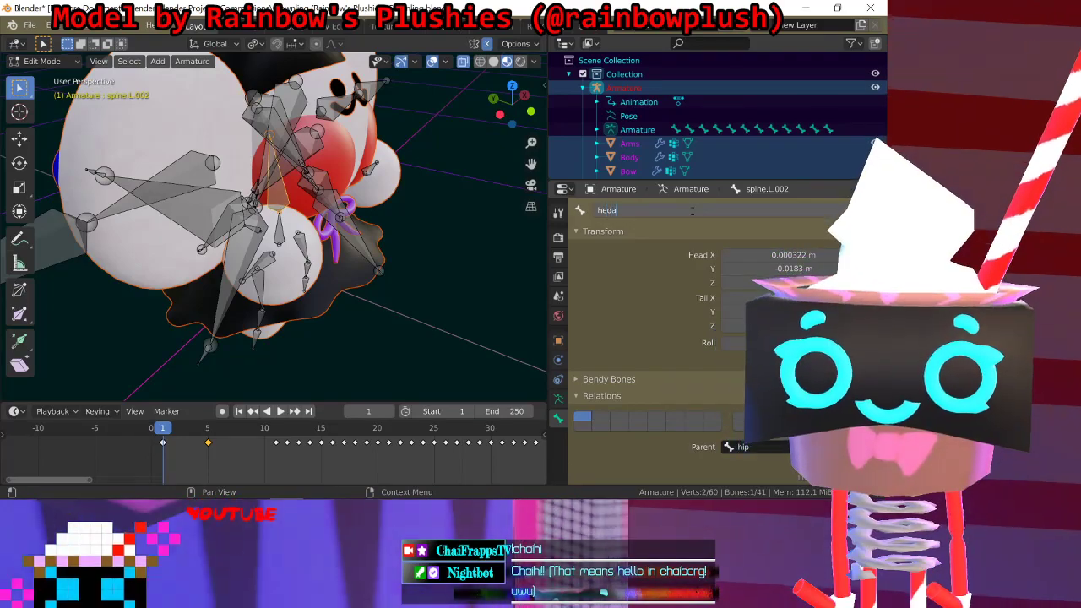
Step: Examine the names and parents of the tail_base, spine.L.014_end, spine.L.008 and spine.L.003 bones from several angles
{"action": "middle_click_drag", "start_coordinate": [385, 253], "coordinate": [285, 287]}
{"action": "left_click", "coordinate": [297, 177]}
{"action": "left_click", "coordinate": [262, 176]}
{"action": "left_click", "coordinate": [264, 173]}
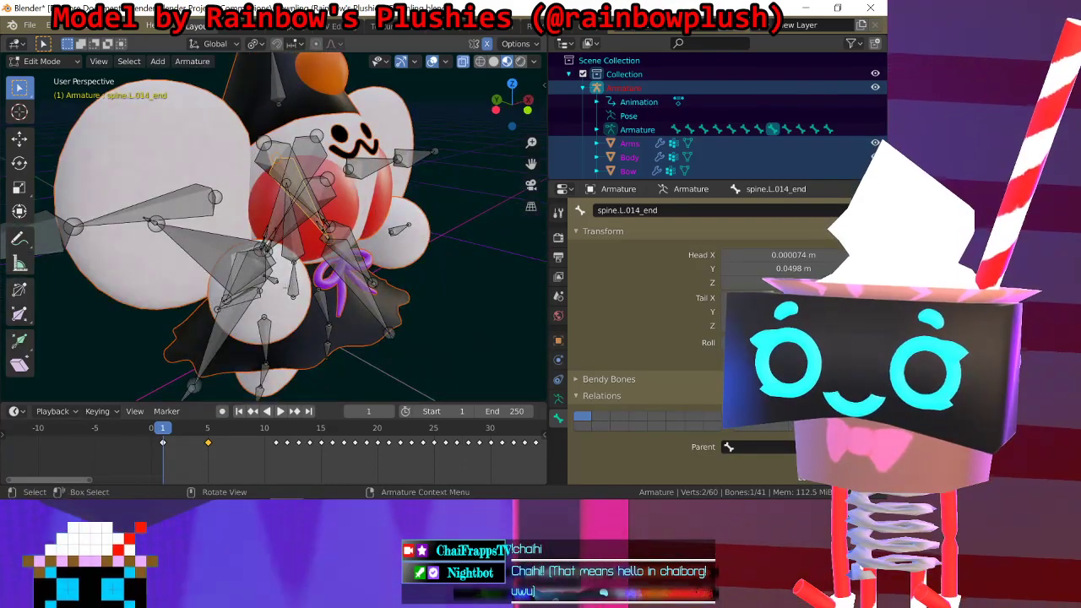
{"action": "middle_click_drag", "start_coordinate": [429, 222], "coordinate": [377, 216]}
{"action": "middle_click_drag", "start_coordinate": [216, 219], "coordinate": [168, 259]}
{"action": "left_click", "coordinate": [295, 285]}
{"action": "left_click", "coordinate": [131, 258]}
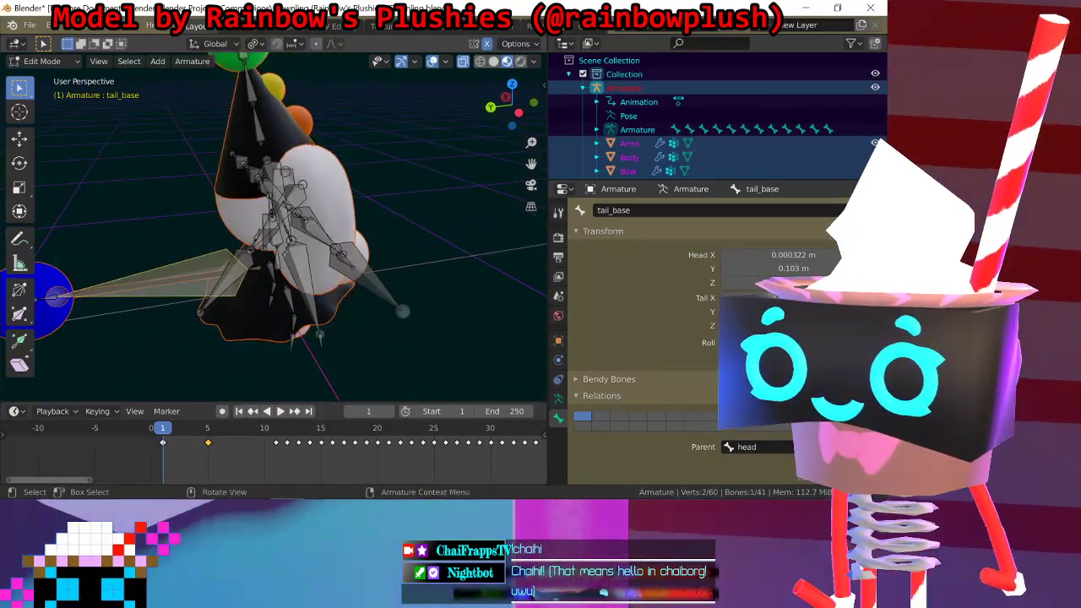
{"action": "middle_click_drag", "start_coordinate": [285, 253], "coordinate": [244, 263]}
{"action": "left_click", "coordinate": [243, 264]}
{"action": "key", "text": "KP_1"}
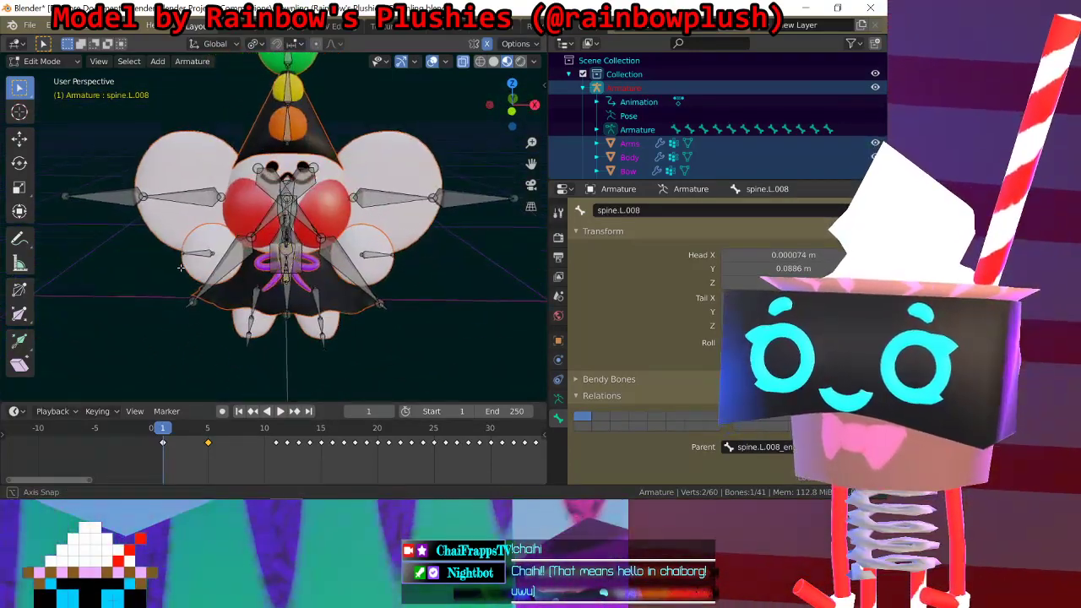
{"action": "left_click", "coordinate": [285, 262]}
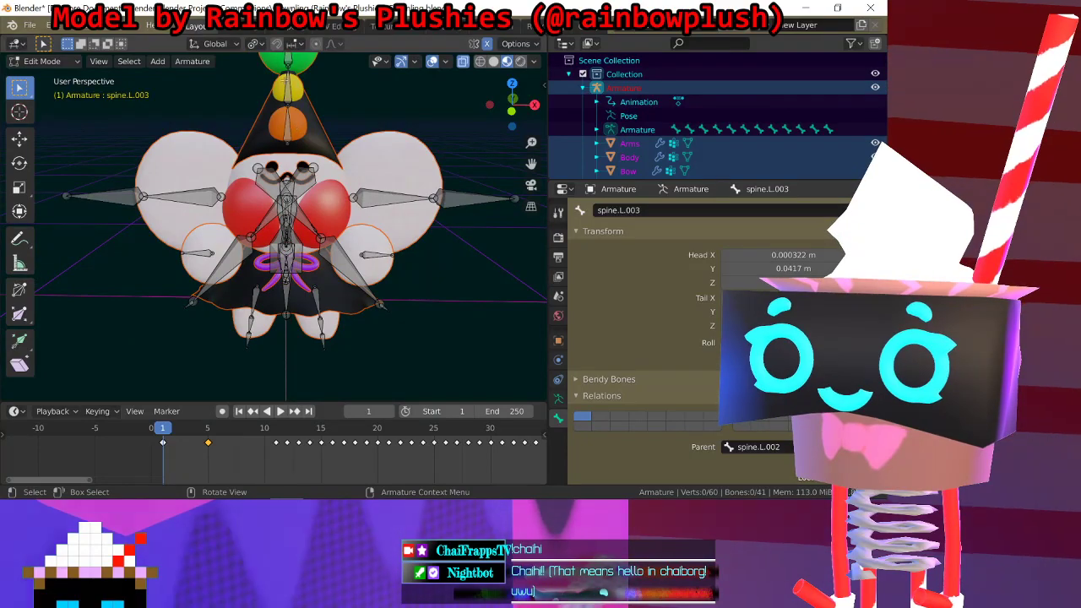
{"action": "left_click", "coordinate": [288, 83]}
Step: Rename the spine.L.002 bone above the hip as head
{"action": "mouse_move", "coordinate": [315, 222]}
{"action": "middle_mouse_down"}
{"action": "mouse_move", "coordinate": [378, 218]}
{"action": "mouse_move", "coordinate": [263, 208]}
{"action": "mouse_move", "coordinate": [315, 207]}
{"action": "middle_mouse_up"}
{"action": "scroll", "coordinate": [319, 210], "scroll_direction": "up", "scroll_amount": 5}
{"action": "left_click", "coordinate": [298, 238]}
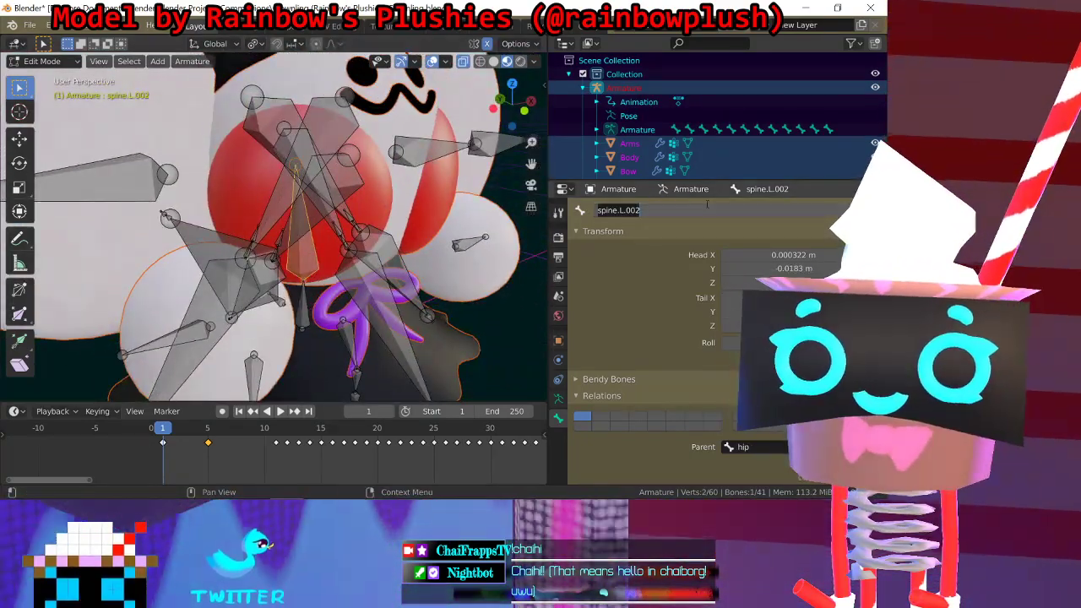
{"action": "left_click", "coordinate": [706, 209]}
{"action": "type", "text": "head"}
{"action": "key", "text": "Return"}
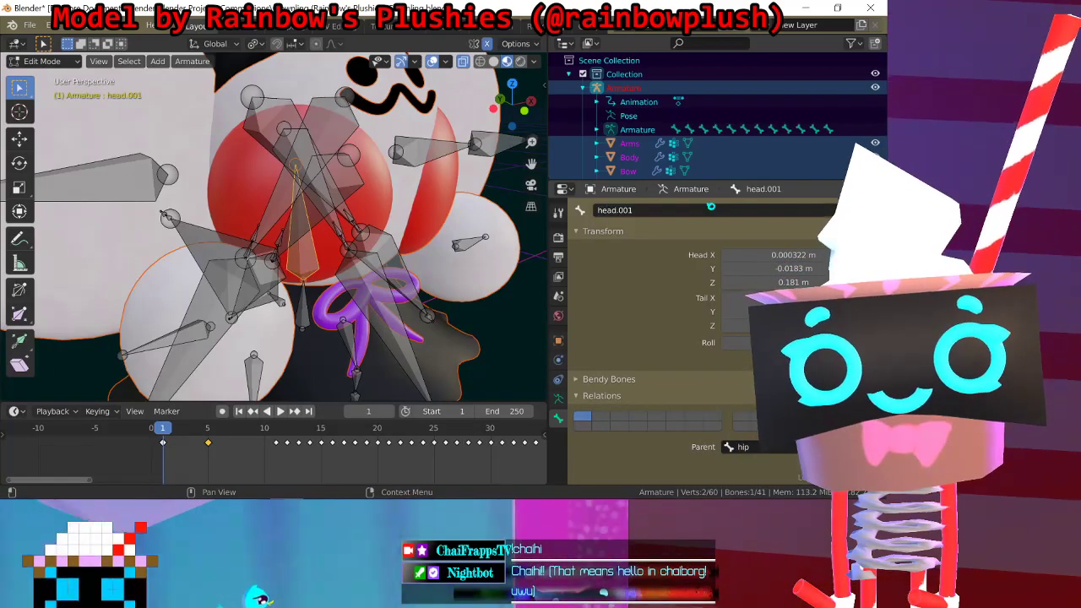
Step: Check the parents of the spine.L.004 and spine.L.003 bones and of the tail_base bone
{"action": "middle_click_drag", "start_coordinate": [253, 118], "coordinate": [264, 84]}
{"action": "left_click", "coordinate": [284, 139]}
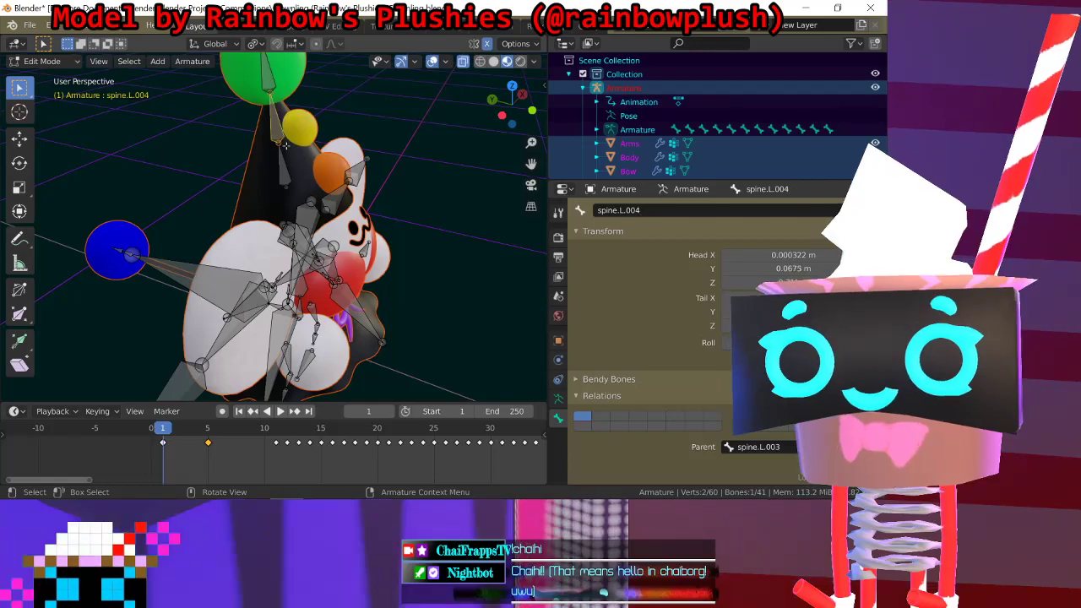
{"action": "middle_click_drag", "start_coordinate": [229, 241], "coordinate": [197, 225]}
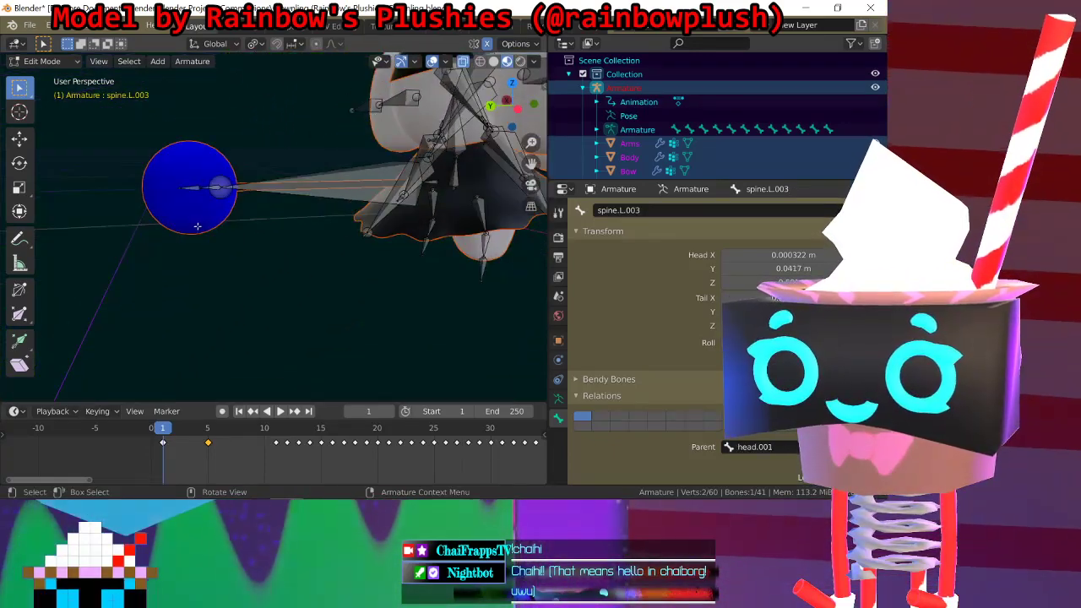
{"action": "left_click", "coordinate": [194, 183]}
{"action": "left_click", "coordinate": [264, 184]}
{"action": "middle_click_drag", "start_coordinate": [372, 270], "coordinate": [193, 184], "text": "shift"}
{"action": "middle_click_drag", "start_coordinate": [192, 184], "coordinate": [336, 198]}
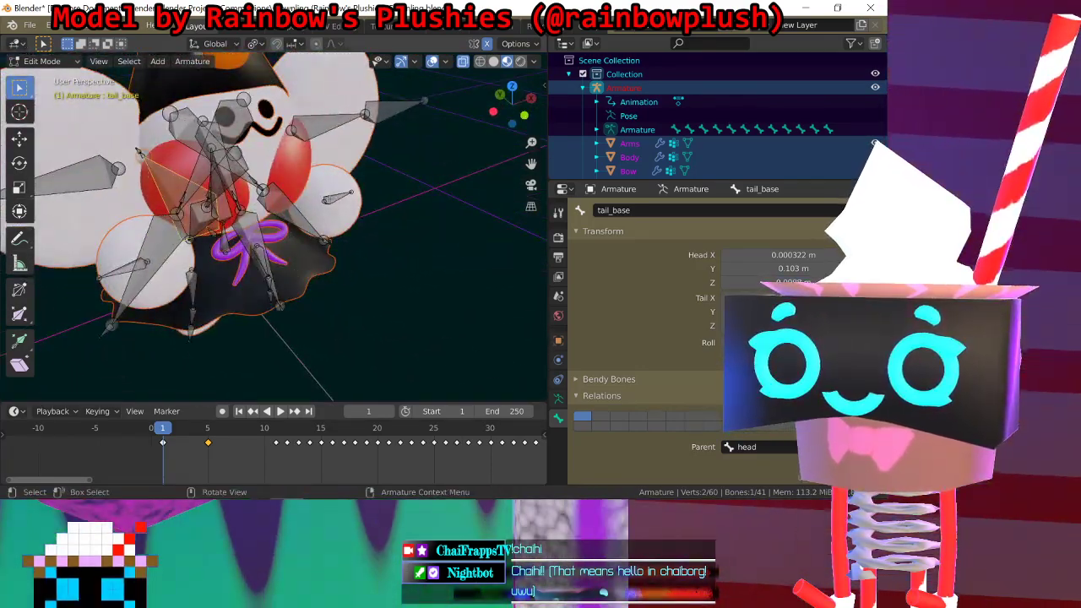
Step: Examine the relations of the spine.L.014_end and spine.L.013 bones above the bow
{"action": "left_click", "coordinate": [336, 196]}
{"action": "left_click", "coordinate": [120, 268]}
{"action": "middle_click_drag", "start_coordinate": [121, 267], "coordinate": [258, 161]}
{"action": "left_click", "coordinate": [286, 145]}
{"action": "left_click", "coordinate": [285, 145]}
{"action": "left_click", "coordinate": [249, 193]}
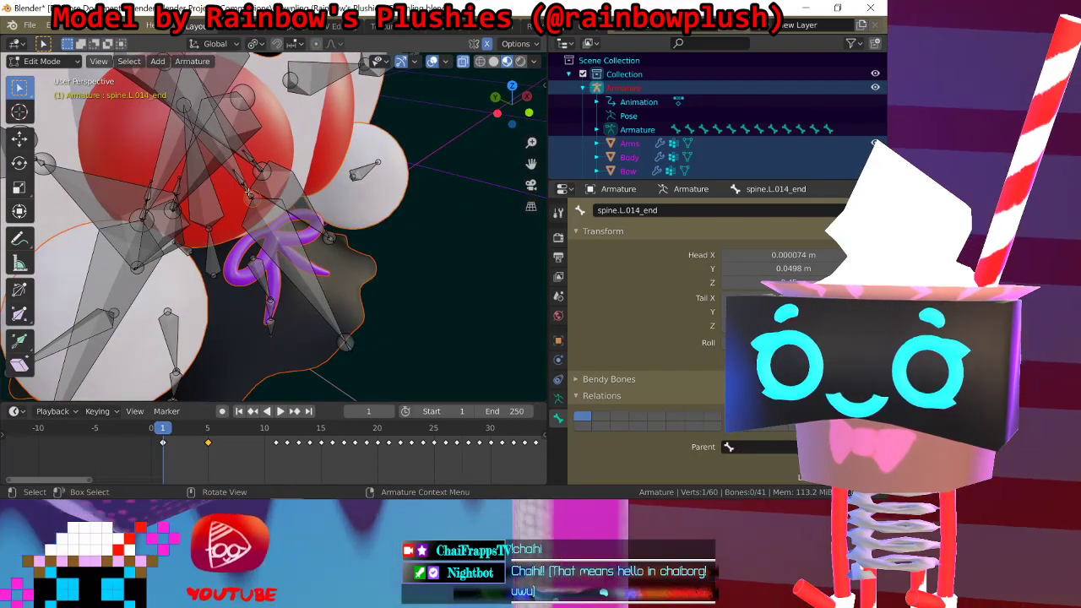
{"action": "left_click", "coordinate": [247, 188]}
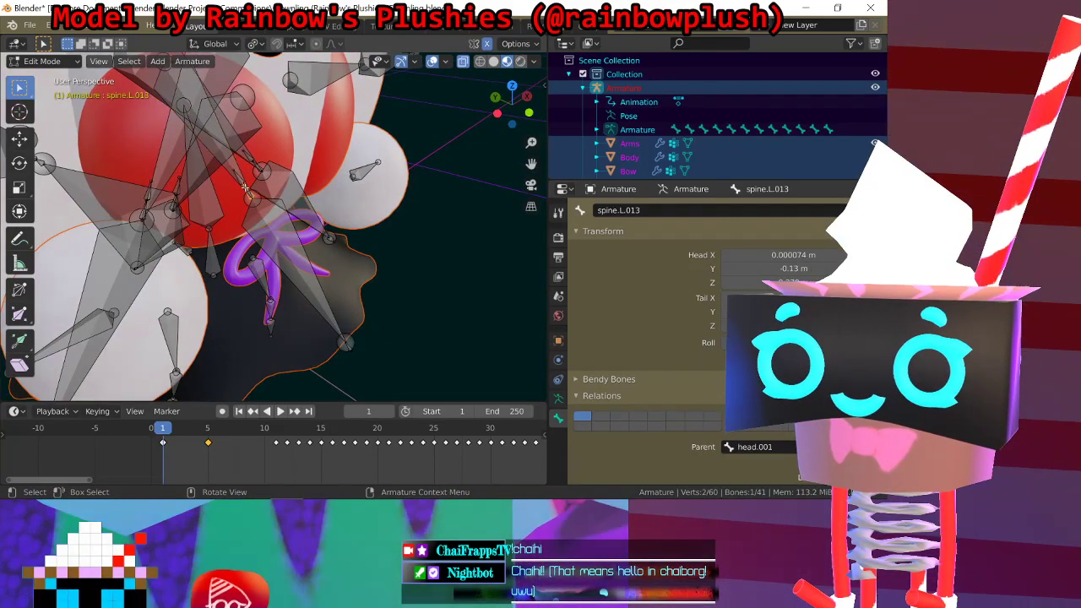
Step: Delete the small spine.L.013 and spine.L.013_end bones above the bow
{"action": "scroll", "coordinate": [239, 178], "scroll_direction": "up", "scroll_amount": 6}
{"action": "middle_click_drag", "start_coordinate": [240, 178], "coordinate": [250, 182]}
{"action": "left_click", "coordinate": [249, 180], "text": "shift"}
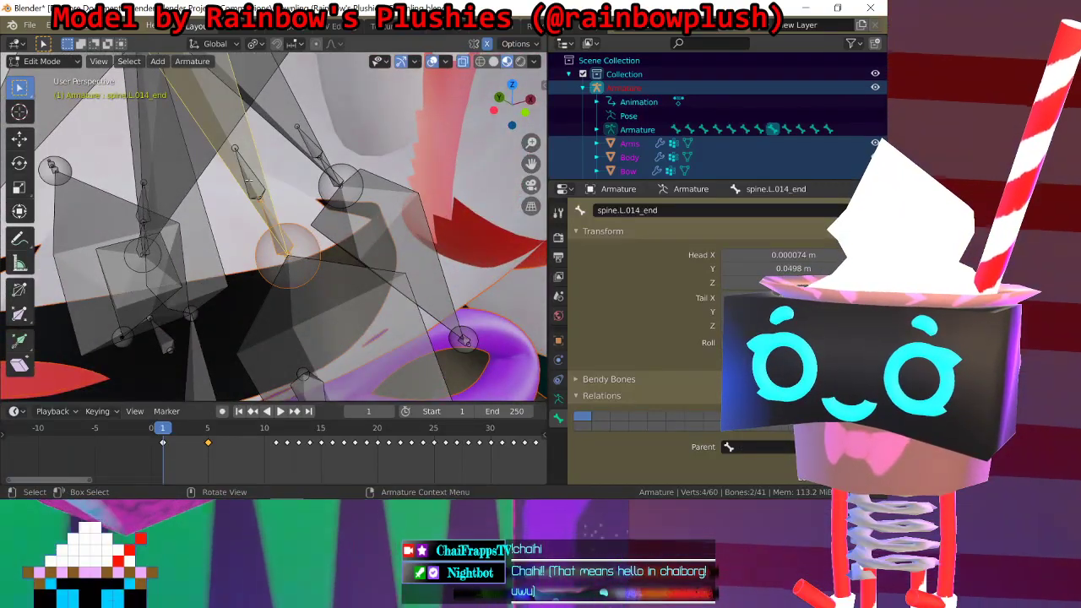
{"action": "left_click", "coordinate": [248, 180]}
{"action": "left_click", "coordinate": [265, 194]}
{"action": "left_click", "coordinate": [261, 195]}
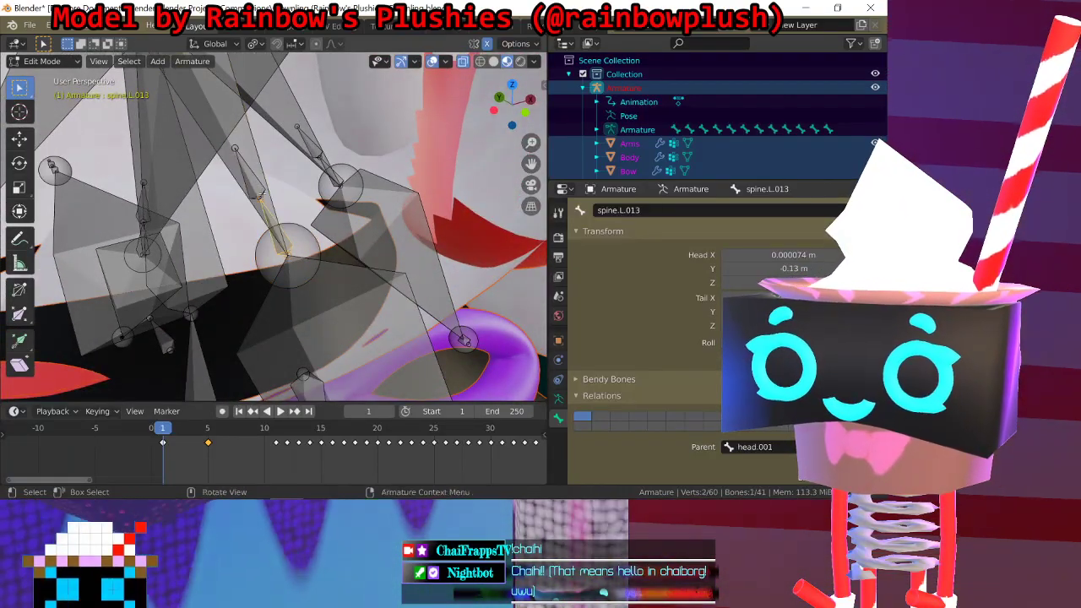
{"action": "left_click", "coordinate": [261, 195], "text": "shift"}
{"action": "left_click", "coordinate": [261, 195], "text": "shift"}
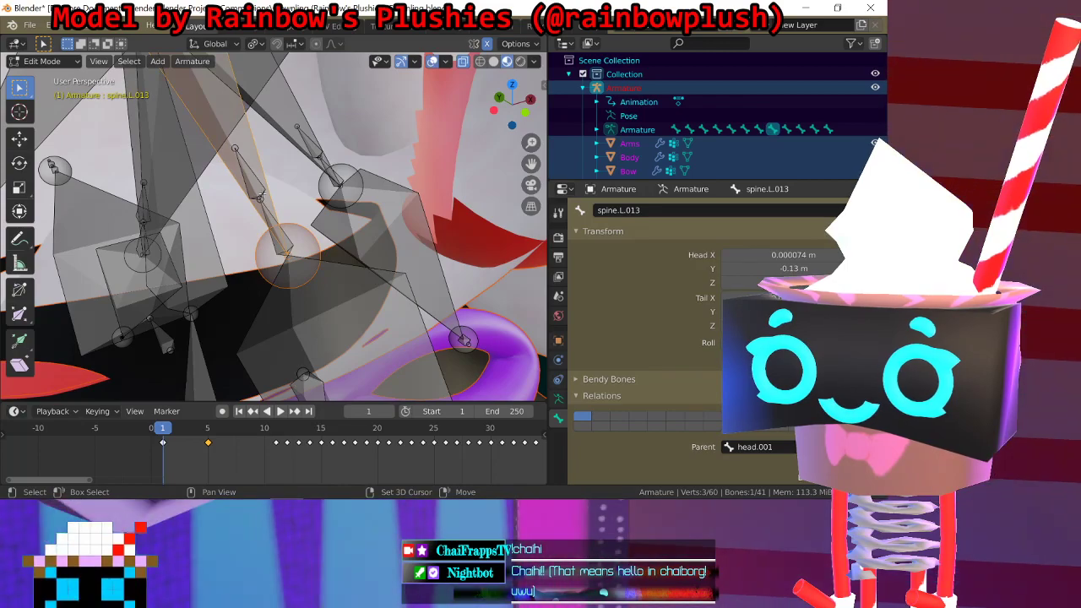
{"action": "left_click", "coordinate": [261, 195], "text": "shift"}
{"action": "left_click", "coordinate": [261, 193], "text": "shift"}
{"action": "left_click", "coordinate": [262, 193], "text": "shift"}
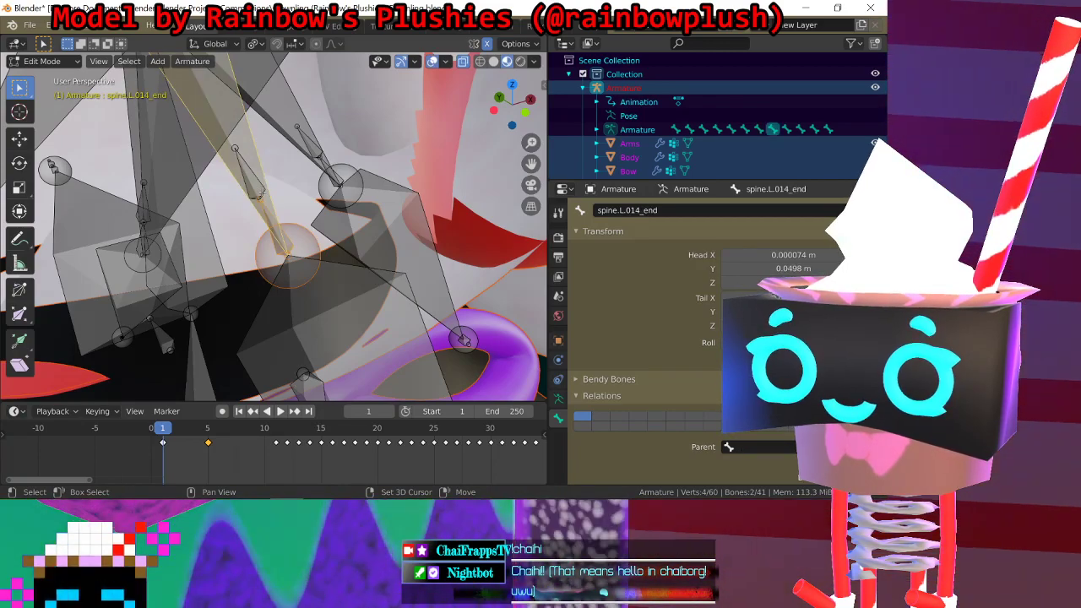
{"action": "left_click", "coordinate": [262, 192], "text": "shift"}
{"action": "left_click", "coordinate": [271, 194], "text": "shift"}
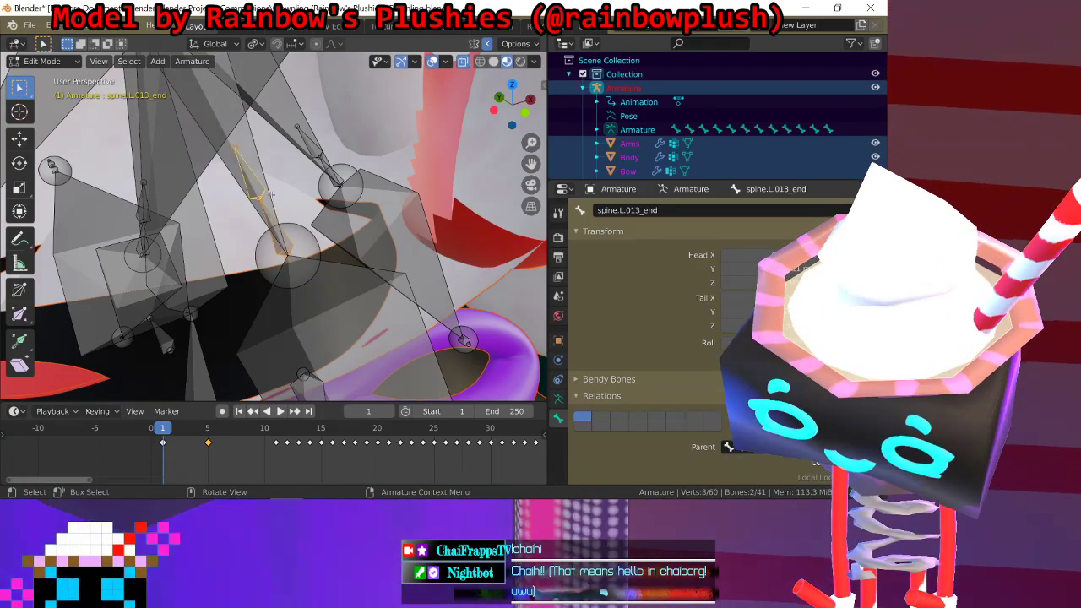
{"action": "key", "text": "x"}
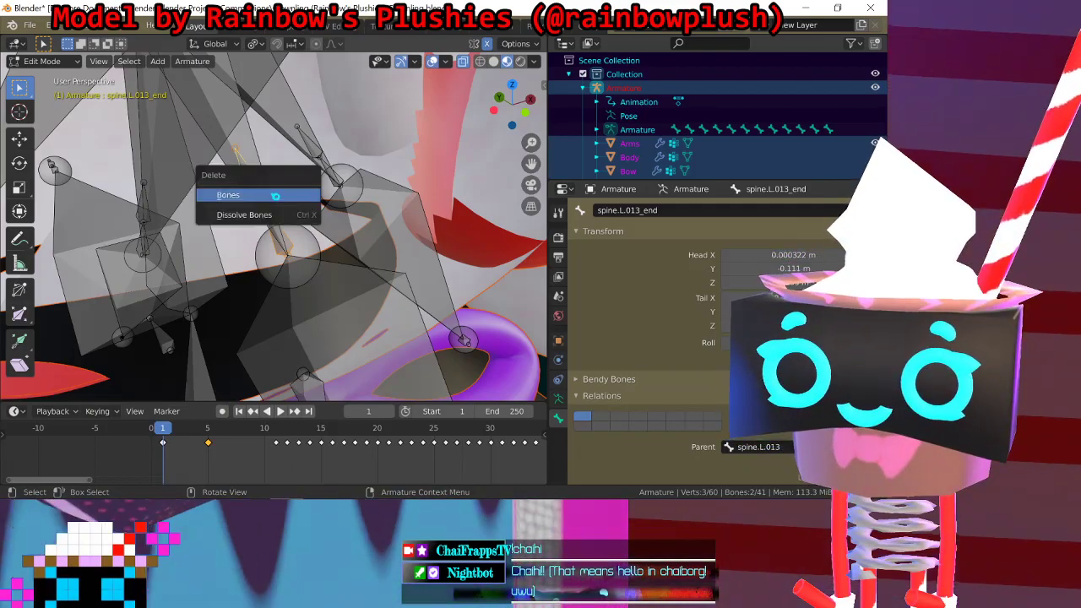
{"action": "left_click", "coordinate": [275, 196]}
Step: Delete the spine.L.010 bone and its spine.L.010_end tip bone
{"action": "middle_click_drag", "start_coordinate": [359, 195], "coordinate": [194, 238]}
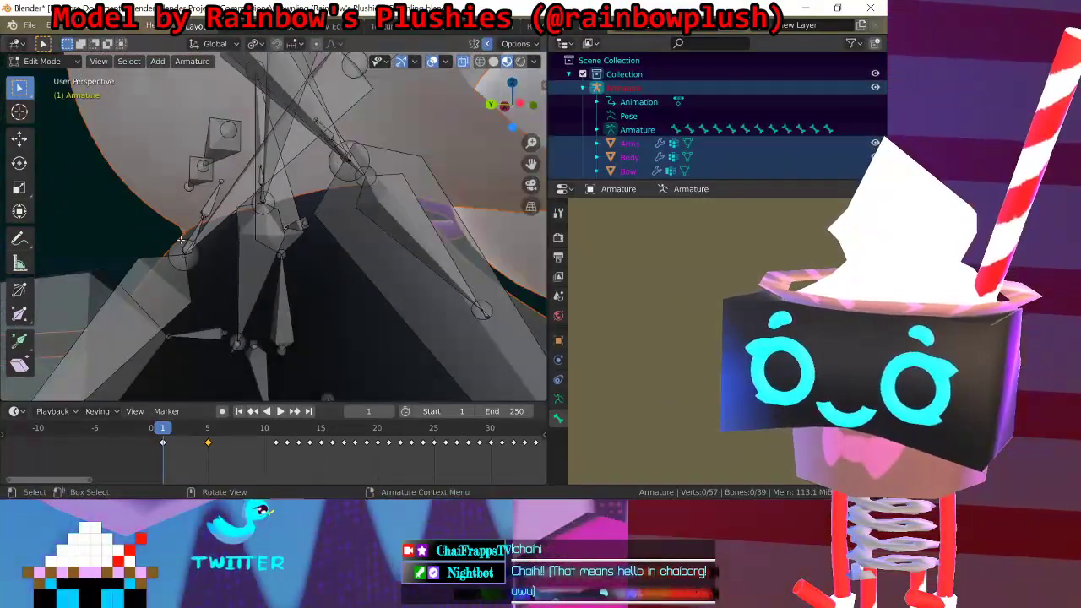
{"action": "left_click", "coordinate": [188, 246]}
{"action": "left_click", "coordinate": [196, 231]}
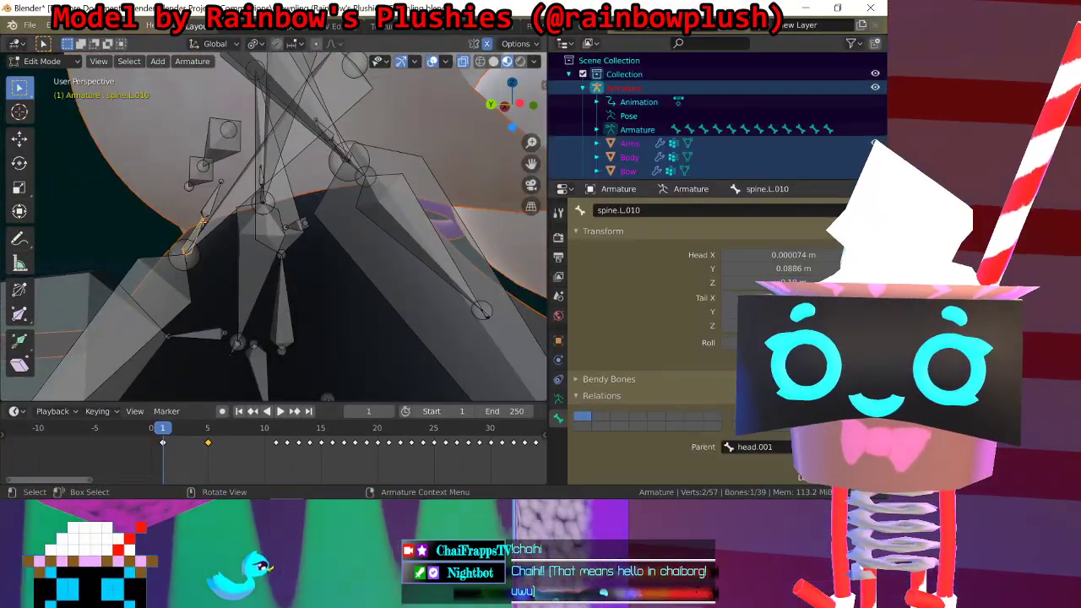
{"action": "left_click", "coordinate": [213, 197], "text": "shift"}
{"action": "key", "text": "x"}
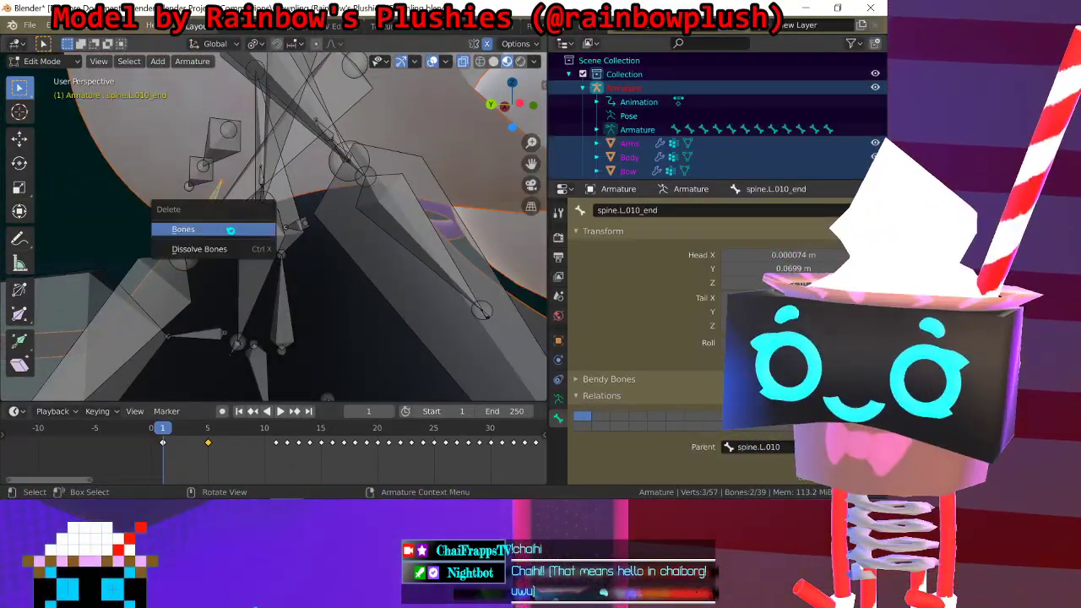
{"action": "left_click", "coordinate": [226, 228]}
Step: Delete the spine.L.009 bone and its spine.L.009_end tip bone near the arm joint
{"action": "middle_click_drag", "start_coordinate": [226, 229], "coordinate": [313, 215]}
{"action": "scroll", "coordinate": [278, 194], "scroll_direction": "up", "scroll_amount": 4}
{"action": "left_click", "coordinate": [265, 180]}
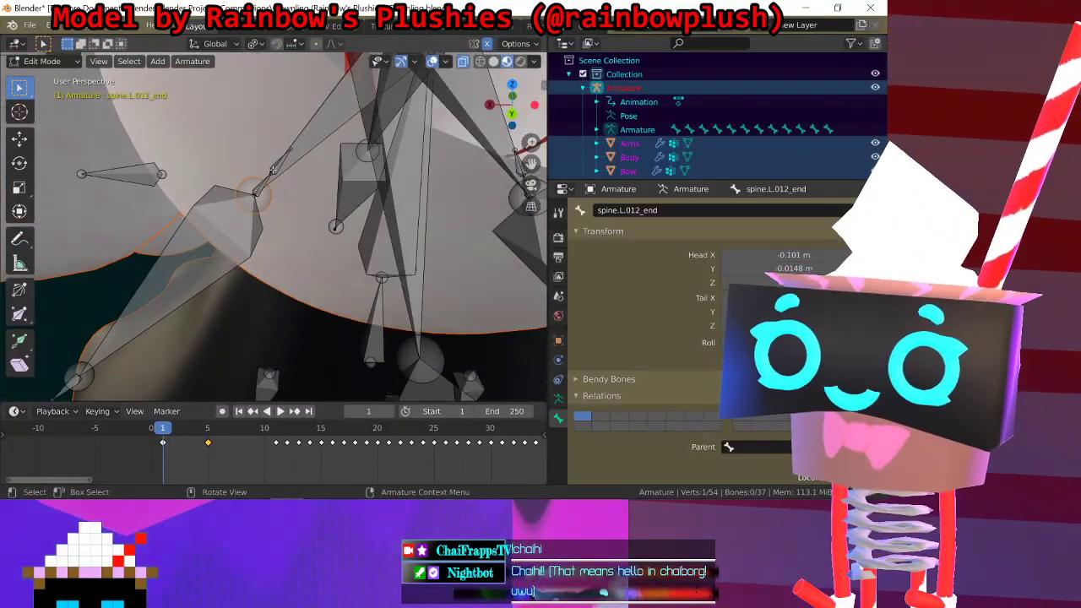
{"action": "left_click", "coordinate": [276, 166]}
{"action": "left_click", "coordinate": [263, 183]}
{"action": "left_click", "coordinate": [262, 183]}
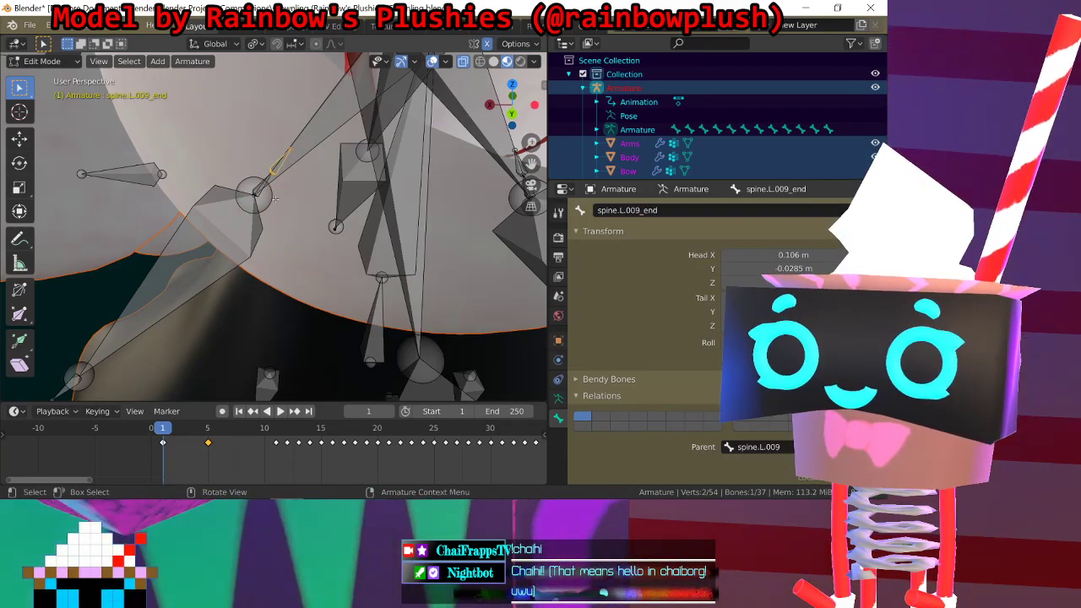
{"action": "middle_click_drag", "start_coordinate": [275, 200], "coordinate": [290, 195]}
{"action": "scroll", "coordinate": [271, 173], "scroll_direction": "up", "scroll_amount": 5}
{"action": "scroll", "coordinate": [266, 158], "scroll_direction": "down", "scroll_amount": 3}
{"action": "middle_click_drag", "start_coordinate": [266, 158], "coordinate": [306, 224]}
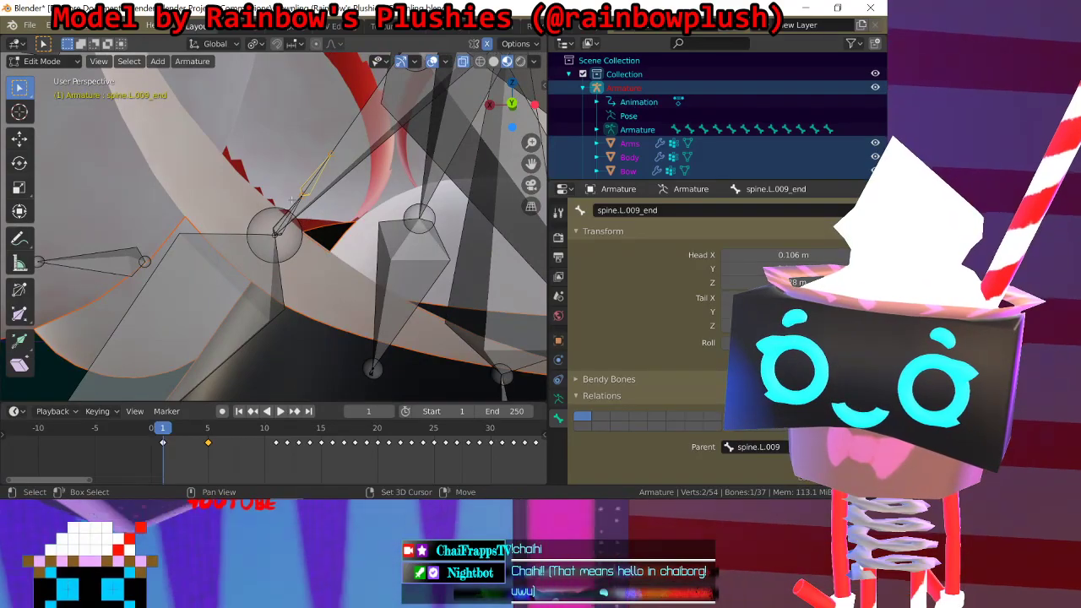
{"action": "left_click", "coordinate": [291, 200], "text": "shift"}
{"action": "left_click", "coordinate": [299, 227]}
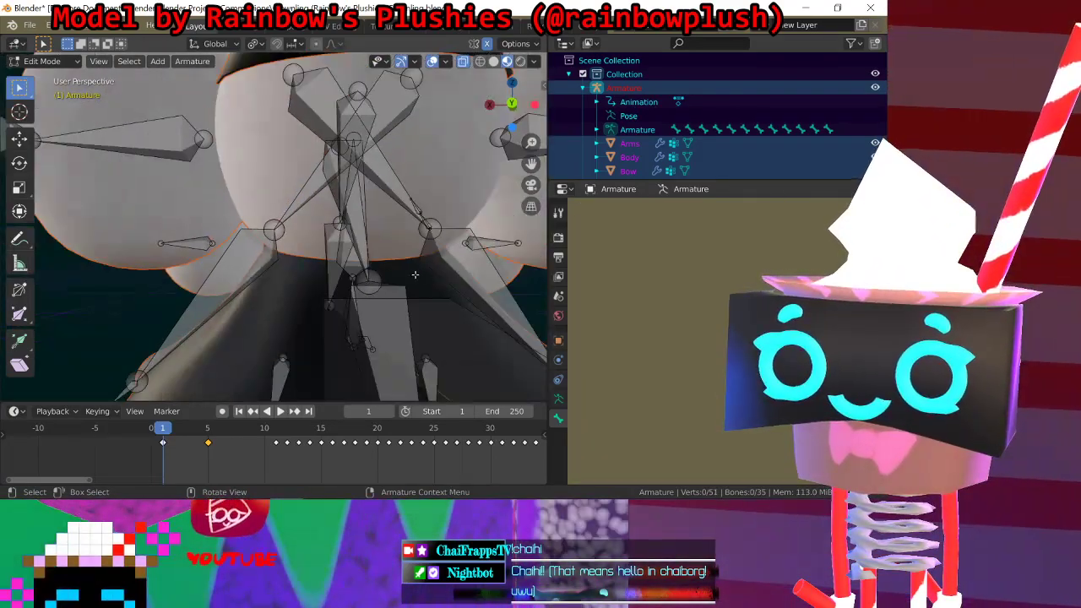
Step: Delete the spine.R.006 bone and the short bone attached to it at the opposite arm joint
{"action": "middle_click_drag", "start_coordinate": [337, 245], "coordinate": [405, 272]}
{"action": "middle_click_drag", "start_coordinate": [456, 209], "coordinate": [369, 206]}
{"action": "left_click", "coordinate": [368, 177]}
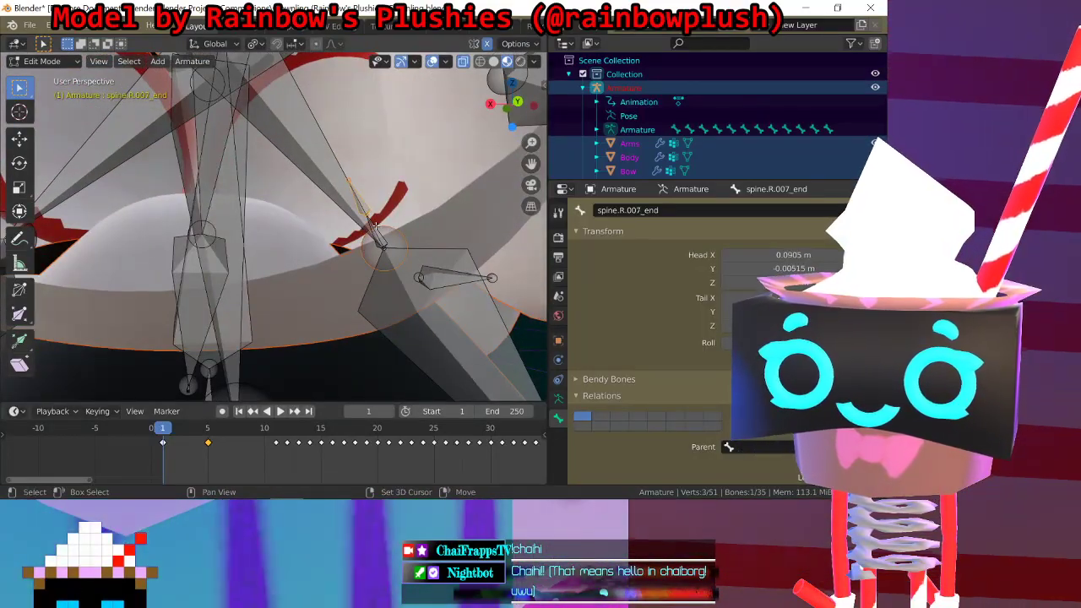
{"action": "key", "text": "x"}
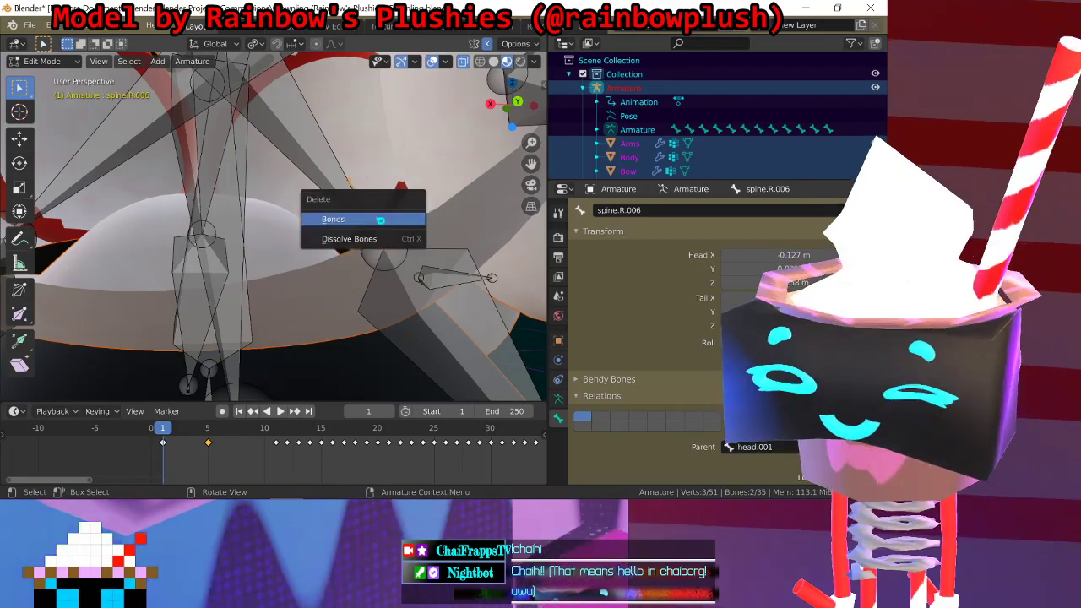
{"action": "left_click", "coordinate": [371, 218]}
Step: Rename the ear.001.R bone as ear.R
{"action": "middle_click_drag", "start_coordinate": [371, 218], "coordinate": [386, 262]}
{"action": "scroll", "coordinate": [237, 252], "scroll_direction": "down", "scroll_amount": 4}
{"action": "middle_click_drag", "start_coordinate": [350, 301], "coordinate": [109, 244], "text": "shift"}
{"action": "left_click", "coordinate": [71, 237]}
{"action": "left_click", "coordinate": [172, 228]}
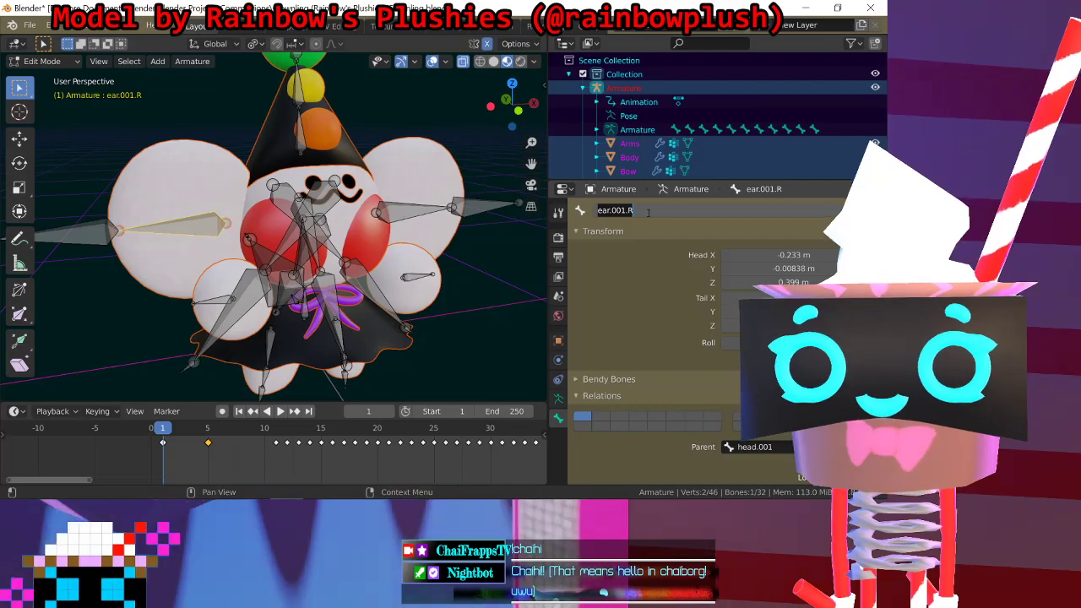
{"action": "key", "text": "BackSpace"}
{"action": "key", "text": "BackSpace"}
{"action": "key", "text": "BackSpace"}
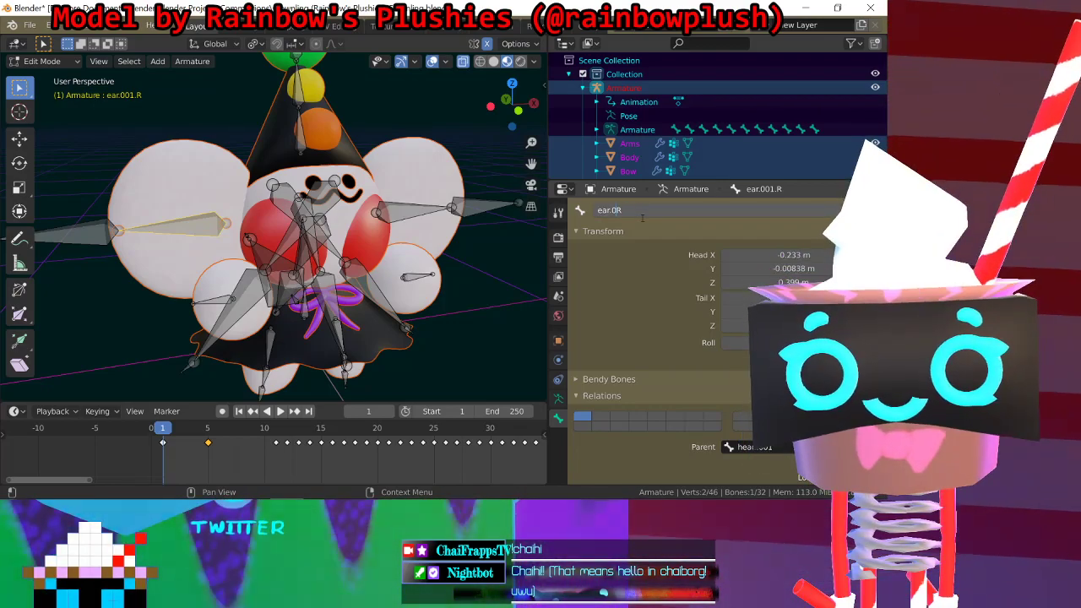
{"action": "key", "text": "Return"}
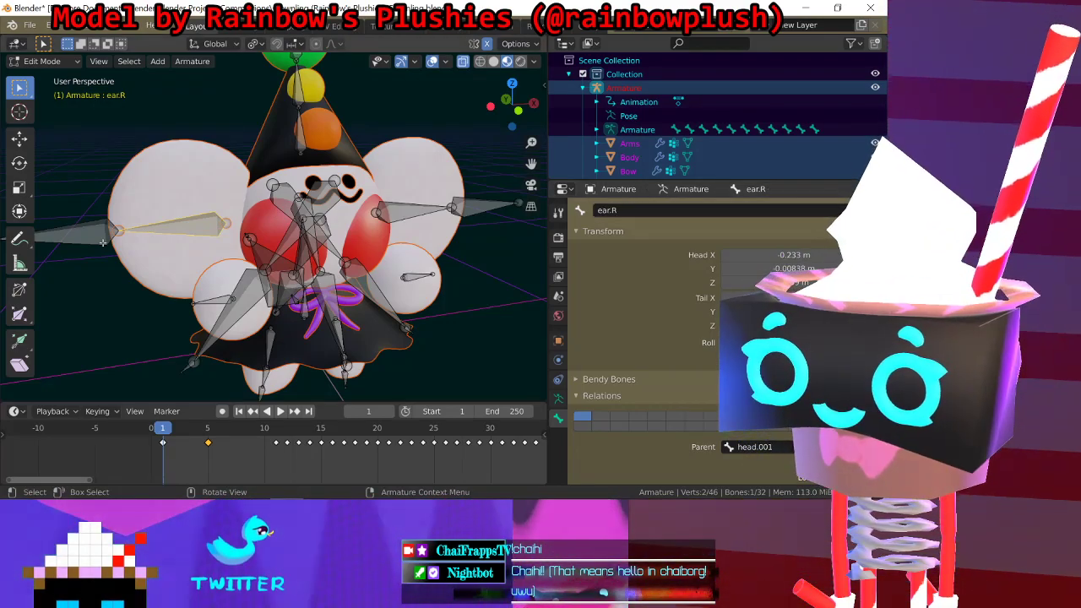
Step: Delete the ear.001.R_end and ear.001.L_end bones that extend beyond the ears
{"action": "left_click", "coordinate": [86, 238]}
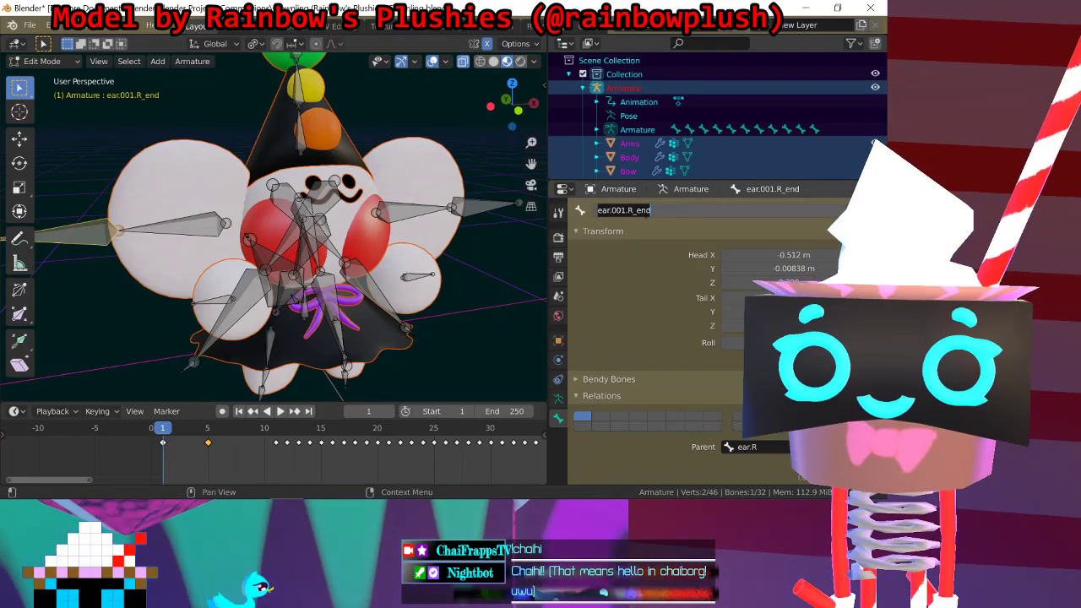
{"action": "double_click", "coordinate": [665, 212]}
{"action": "key", "text": "Escape"}
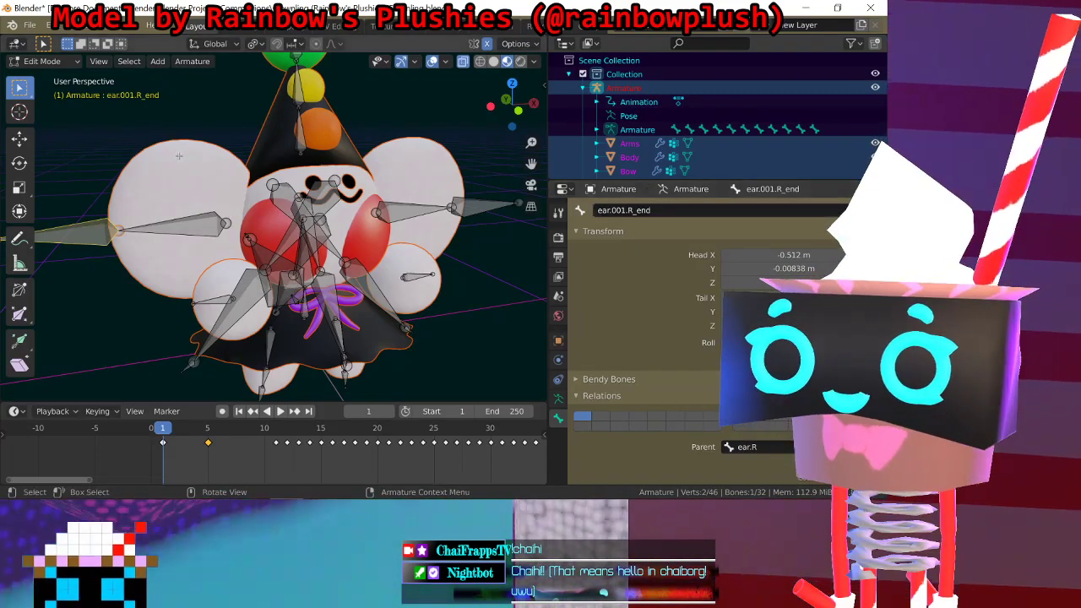
{"action": "middle_click_drag", "start_coordinate": [124, 200], "coordinate": [185, 185], "text": "shift"}
{"action": "scroll", "coordinate": [254, 210], "scroll_direction": "down", "scroll_amount": 3}
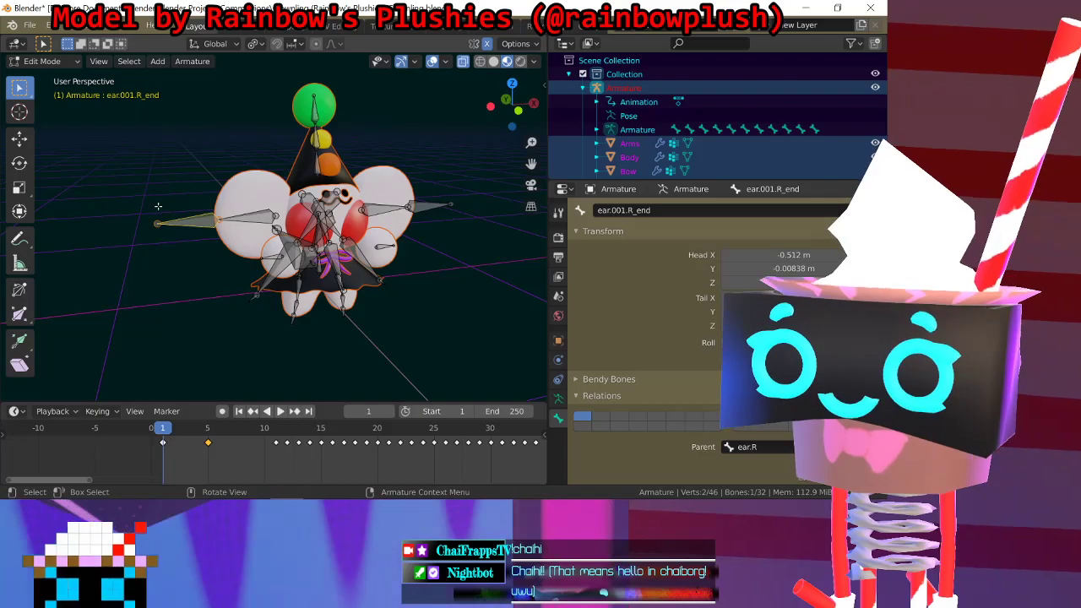
{"action": "key", "text": "Delete"}
{"action": "left_click", "coordinate": [432, 212]}
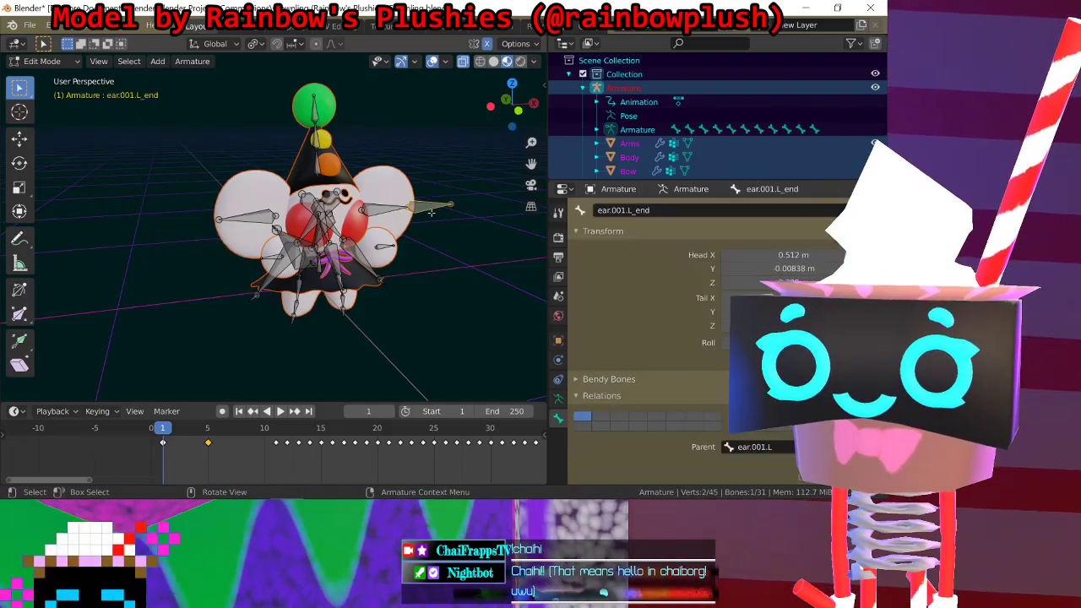
{"action": "key", "text": "Delete"}
Step: Rename the ear.001.L bone as ear.L
{"action": "left_click", "coordinate": [393, 208]}
{"action": "left_click", "coordinate": [647, 210]}
{"action": "left_click", "coordinate": [647, 211]}
{"action": "key", "text": "Left"}
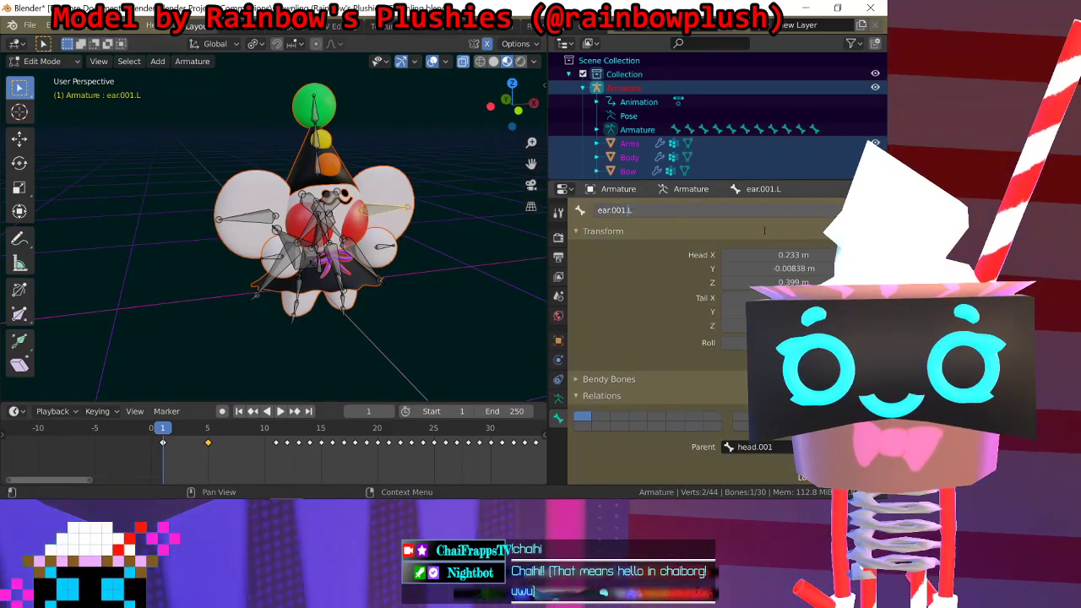
{"action": "key", "text": "BackSpace"}
{"action": "key", "text": "BackSpace"}
{"action": "key", "text": "BackSpace"}
{"action": "key", "text": "BackSpace"}
{"action": "key", "text": "Return"}
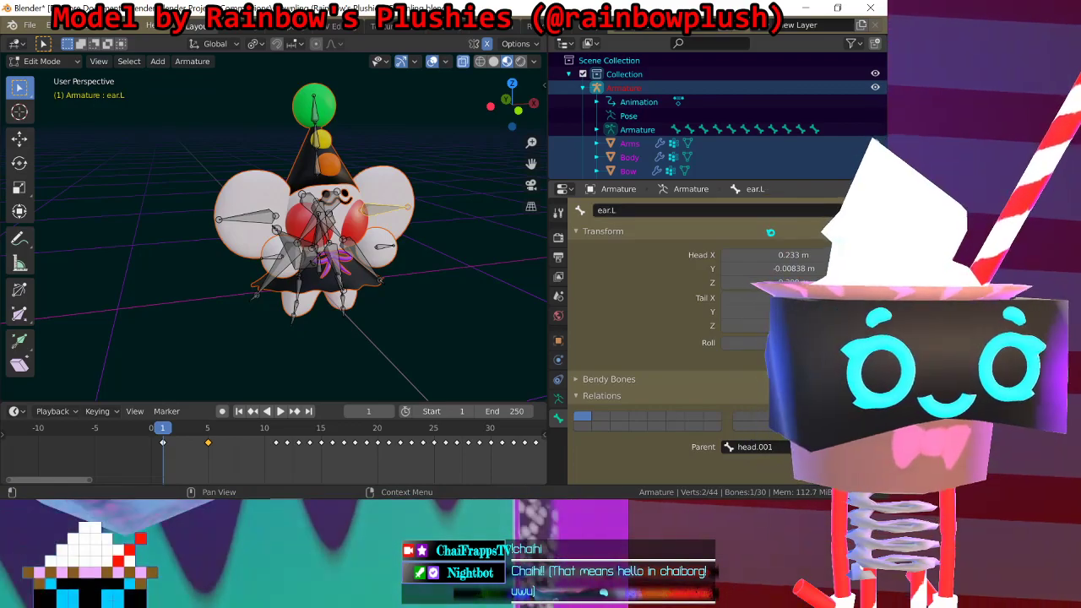
Step: Test the spine.L.004_end bone in the green ball by rotating it freely in Pose Mode, and undo the rotation
{"action": "middle_click_drag", "start_coordinate": [293, 279], "coordinate": [277, 108]}
{"action": "left_click", "coordinate": [268, 98]}
{"action": "middle_click_drag", "start_coordinate": [297, 158], "coordinate": [369, 196]}
{"action": "left_click", "coordinate": [76, 63]}
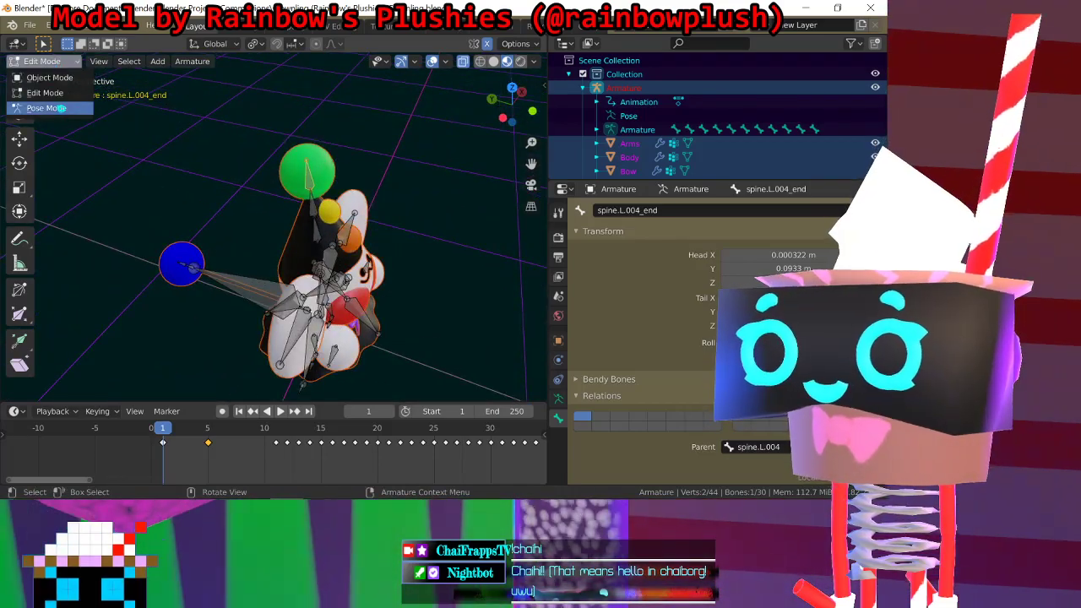
{"action": "left_click", "coordinate": [61, 108]}
{"action": "scroll", "coordinate": [329, 227], "scroll_direction": "up", "scroll_amount": 4}
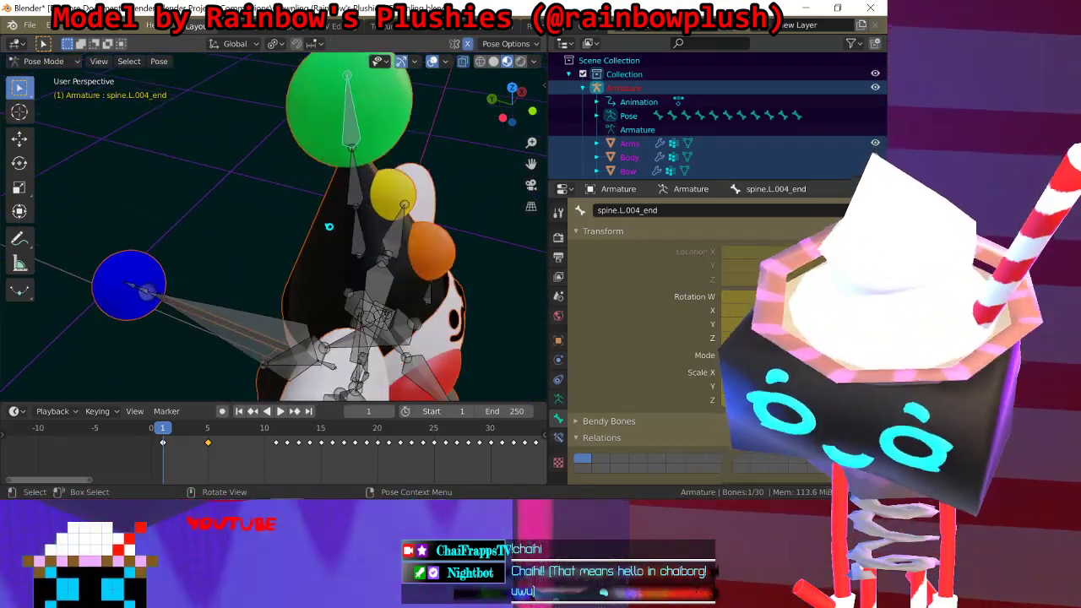
{"action": "scroll", "coordinate": [329, 226], "scroll_direction": "down", "scroll_amount": 3}
{"action": "key", "text": "r"}
{"action": "key", "text": "r"}
{"action": "left_click", "coordinate": [258, 244]}
{"action": "key", "text": "ctrl+z"}
{"action": "key", "text": "ctrl+z"}
{"action": "key", "text": "ctrl+z"}
{"action": "key", "text": "ctrl+shift+z"}
Step: Test the spine.L.004 bone below the green ball by rotating it freely, and undo the rotation
{"action": "left_click", "coordinate": [318, 193]}
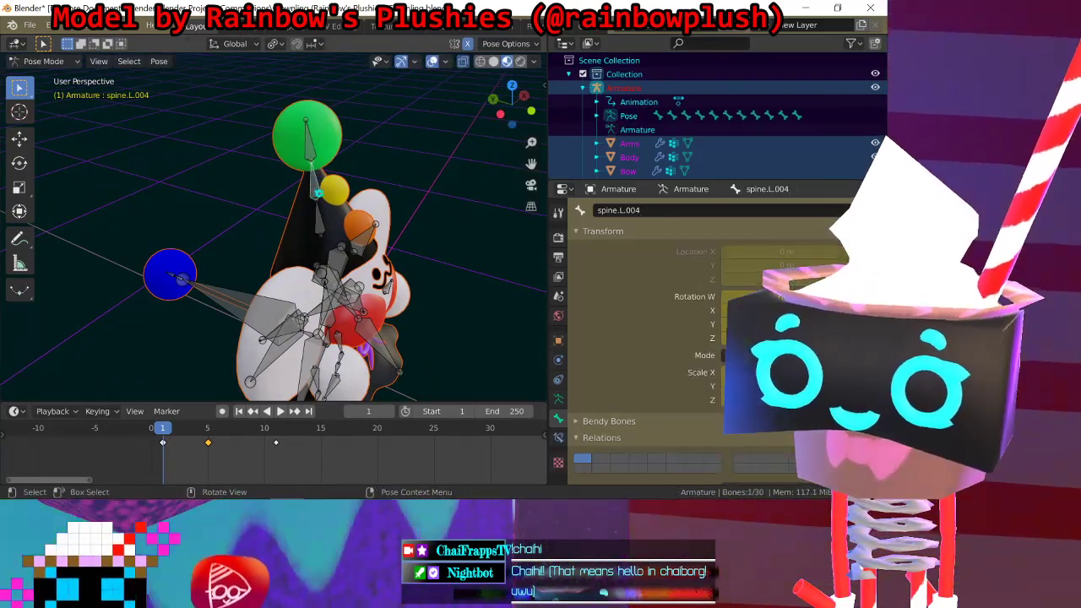
{"action": "key", "text": "r"}
{"action": "key", "text": "r"}
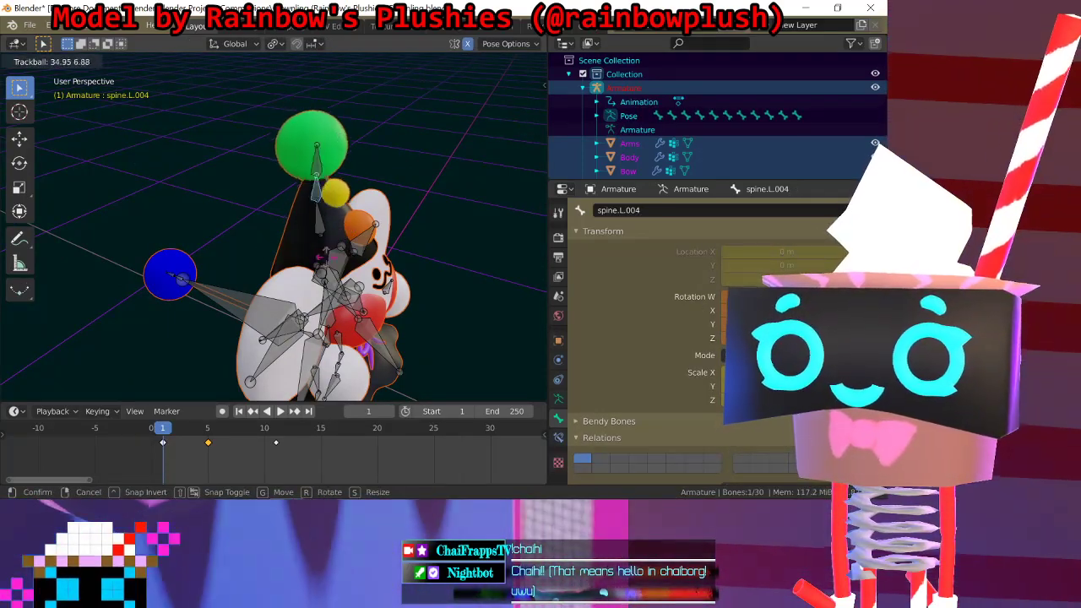
{"action": "left_click", "coordinate": [318, 215]}
{"action": "key", "text": "ctrl+z"}
Step: Return to Edit Mode and delete the spine.L.004_end bone in the green ball
{"action": "left_click", "coordinate": [56, 62]}
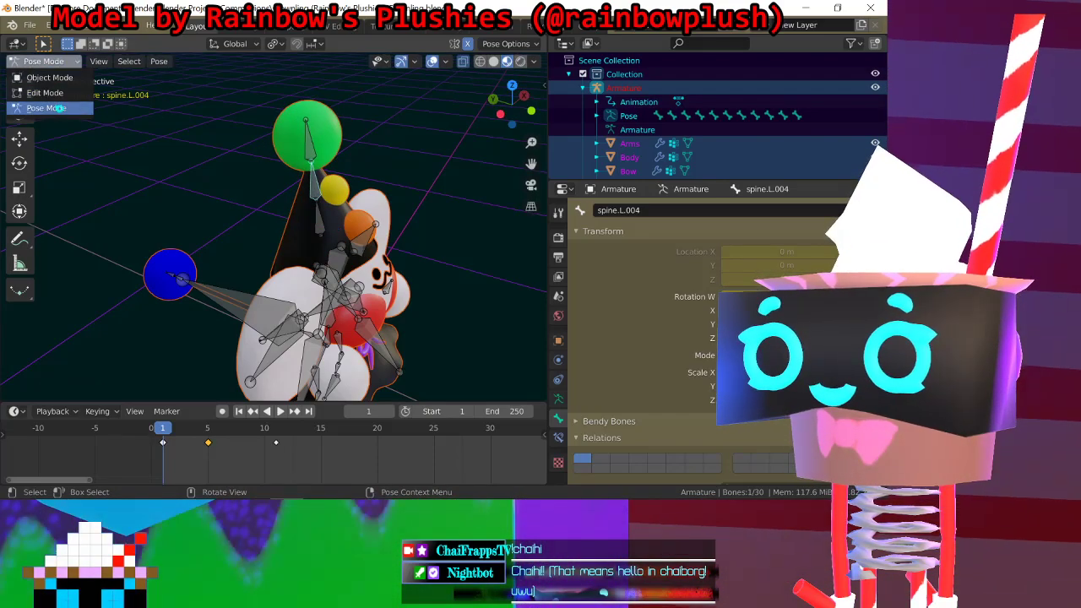
{"action": "left_click", "coordinate": [51, 93]}
{"action": "left_click", "coordinate": [317, 134]}
{"action": "key", "text": "x"}
{"action": "left_click", "coordinate": [355, 168]}
Step: Rename the spine.L.003 bone in the hat as hat
{"action": "left_click", "coordinate": [316, 180]}
{"action": "middle_click_drag", "start_coordinate": [377, 227], "coordinate": [306, 197]}
{"action": "left_click", "coordinate": [276, 195]}
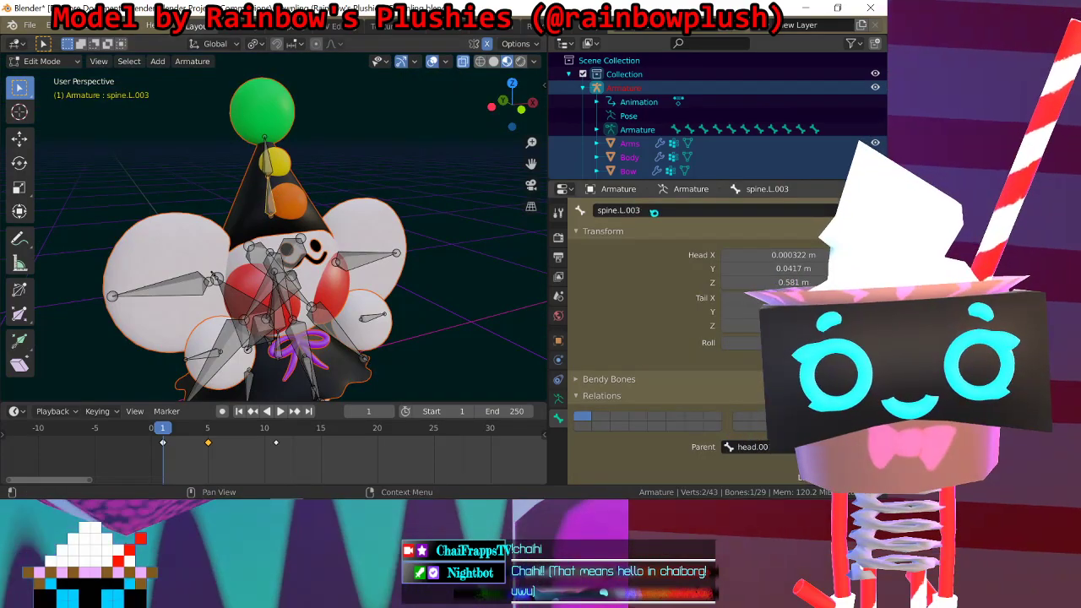
{"action": "left_click", "coordinate": [760, 210]}
{"action": "type", "text": "hand"}
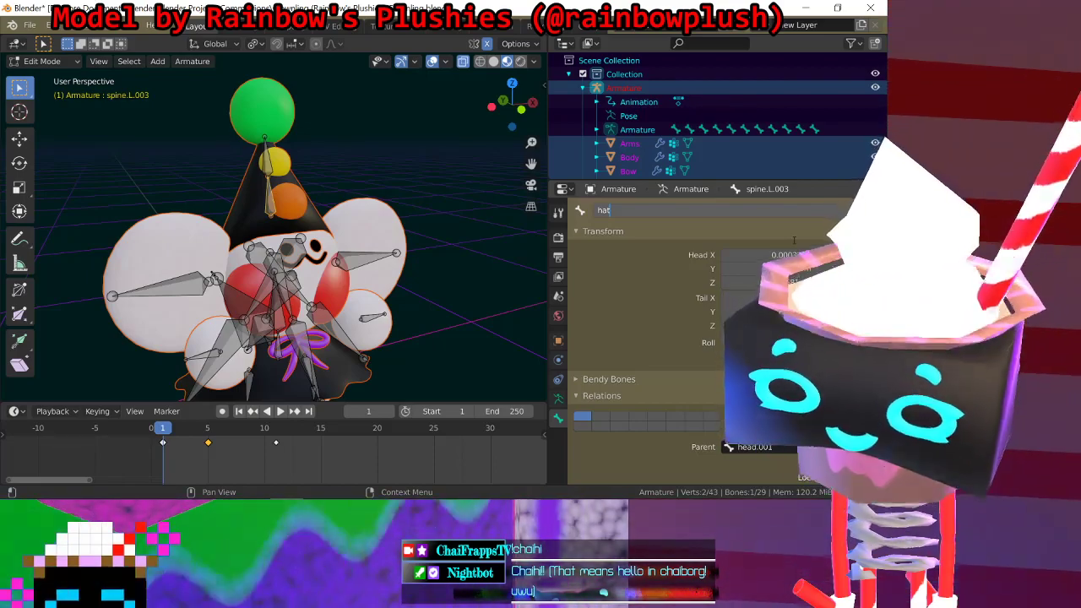
{"action": "key", "text": "Return"}
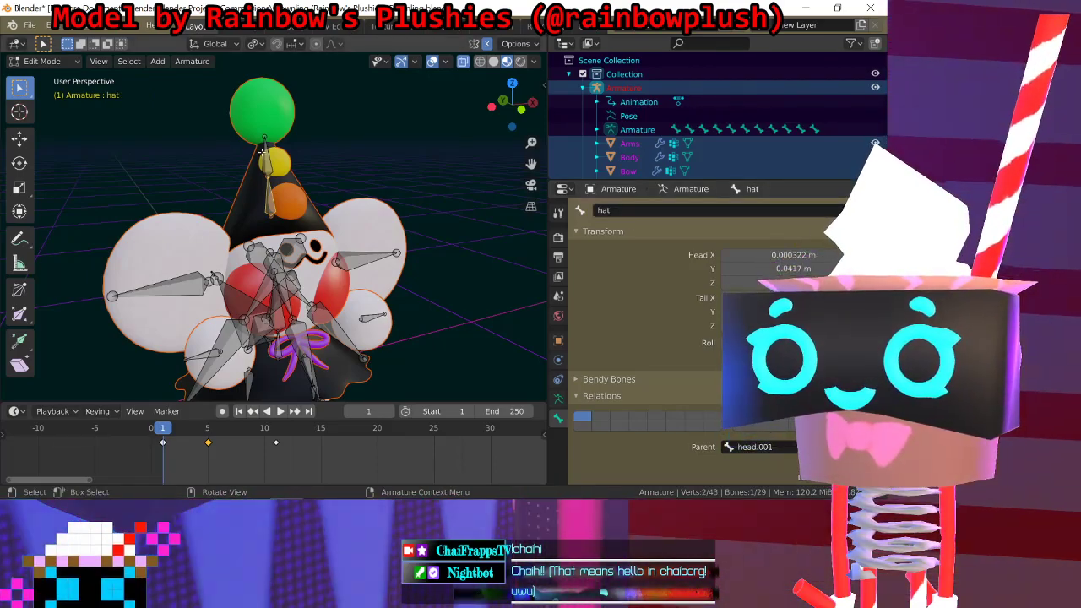
Step: Rename the spine.L.004 bone at the upper end of the hat as hat_top
{"action": "left_click", "coordinate": [263, 154]}
{"action": "left_click", "coordinate": [679, 209]}
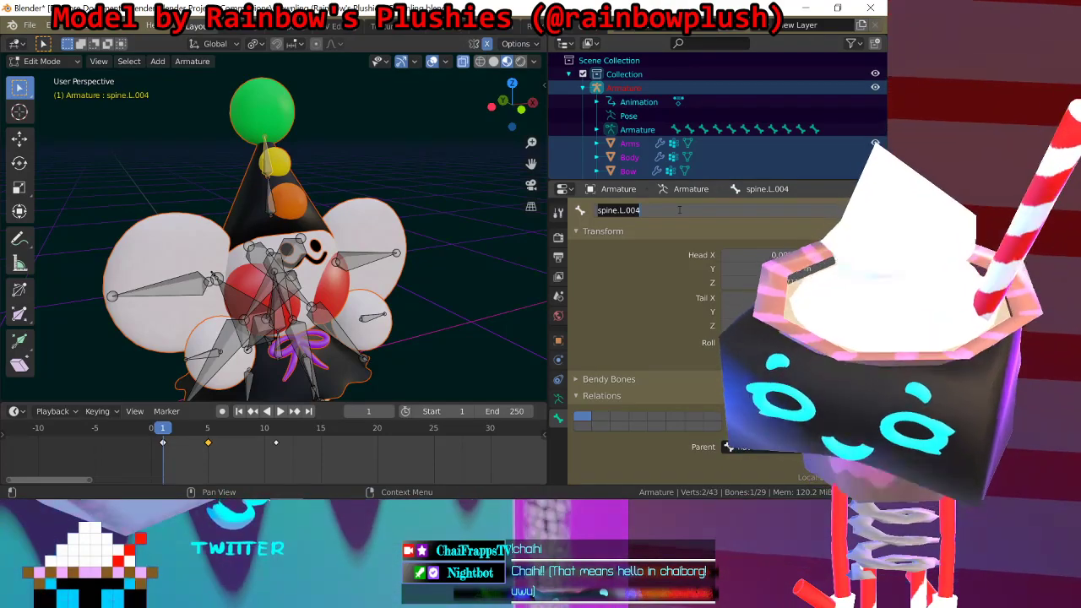
{"action": "type", "text": "hat"}
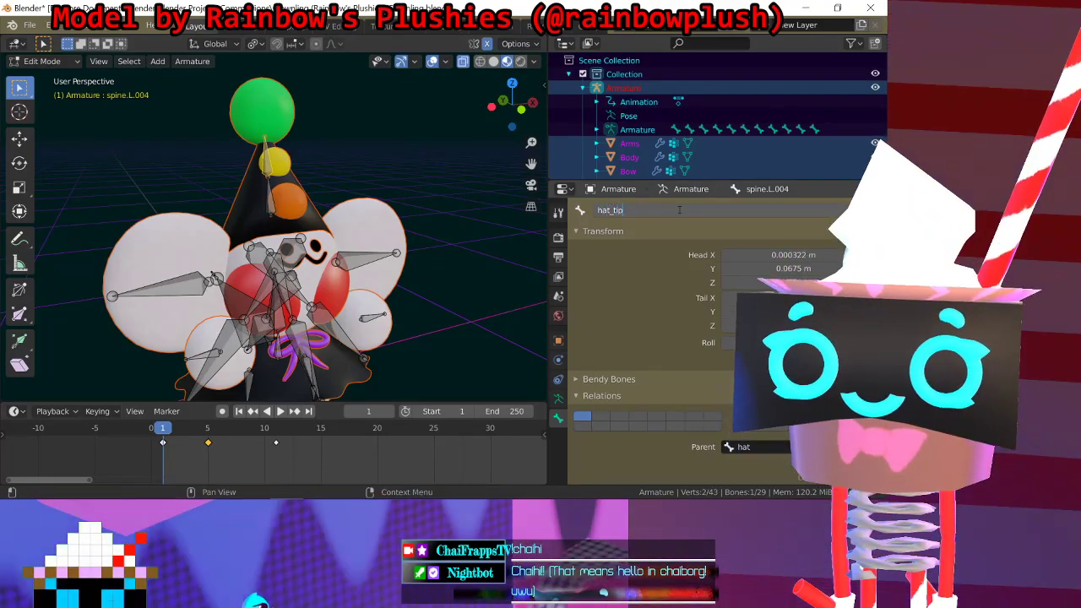
{"action": "type", "text": "_top"}
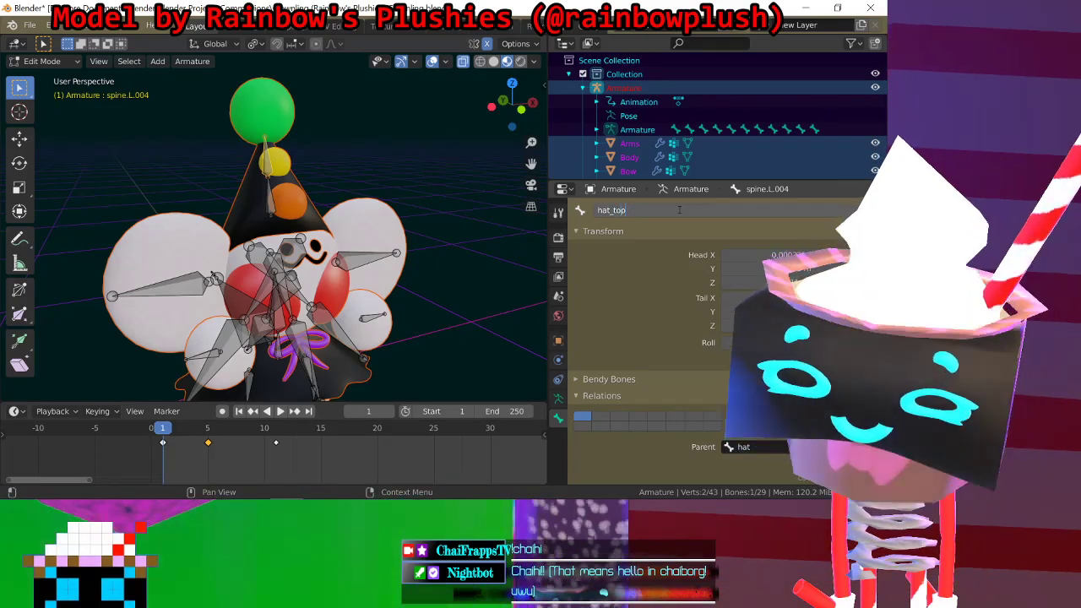
{"action": "key", "text": "Return"}
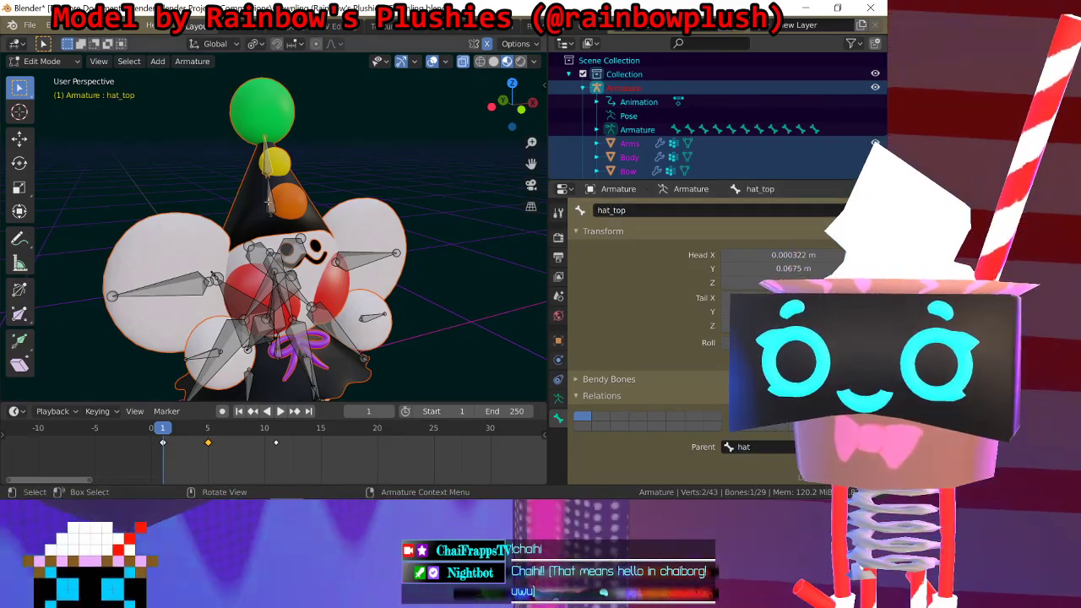
Step: Rename the lower hat bone as hat_base
{"action": "left_click", "coordinate": [268, 203]}
{"action": "left_click", "coordinate": [694, 210]}
{"action": "left_click", "coordinate": [693, 210]}
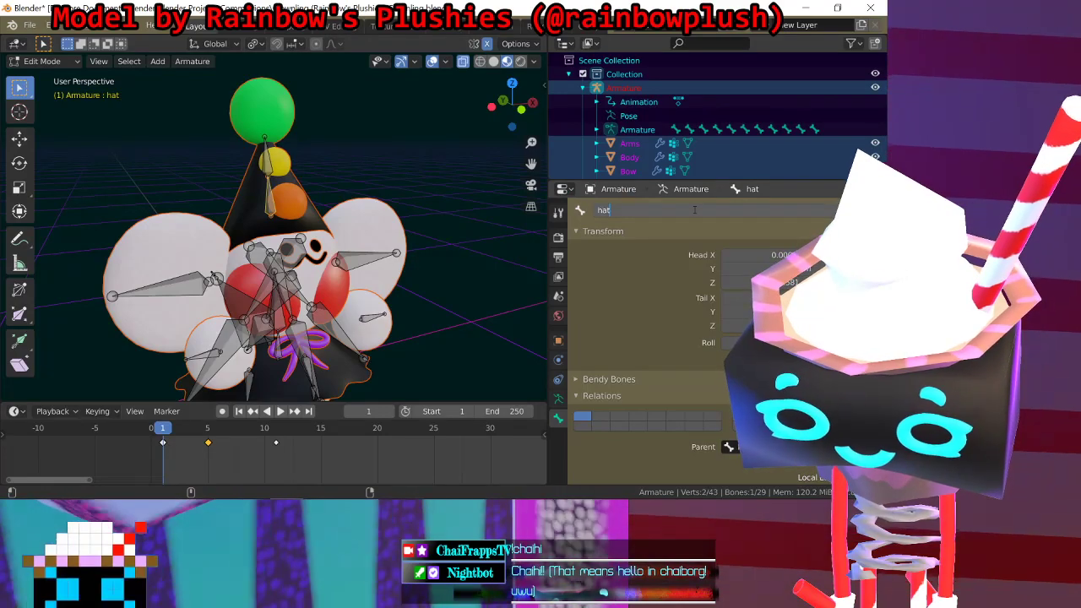
{"action": "type", "text": "_base"}
{"action": "key", "text": "Return"}
Step: Rename the right upper leg bone, leg.001.R, as leg.R
{"action": "middle_click_drag", "start_coordinate": [397, 257], "coordinate": [432, 275]}
{"action": "middle_click_drag", "start_coordinate": [316, 269], "coordinate": [290, 217]}
{"action": "left_click", "coordinate": [289, 218]}
{"action": "left_click", "coordinate": [309, 221]}
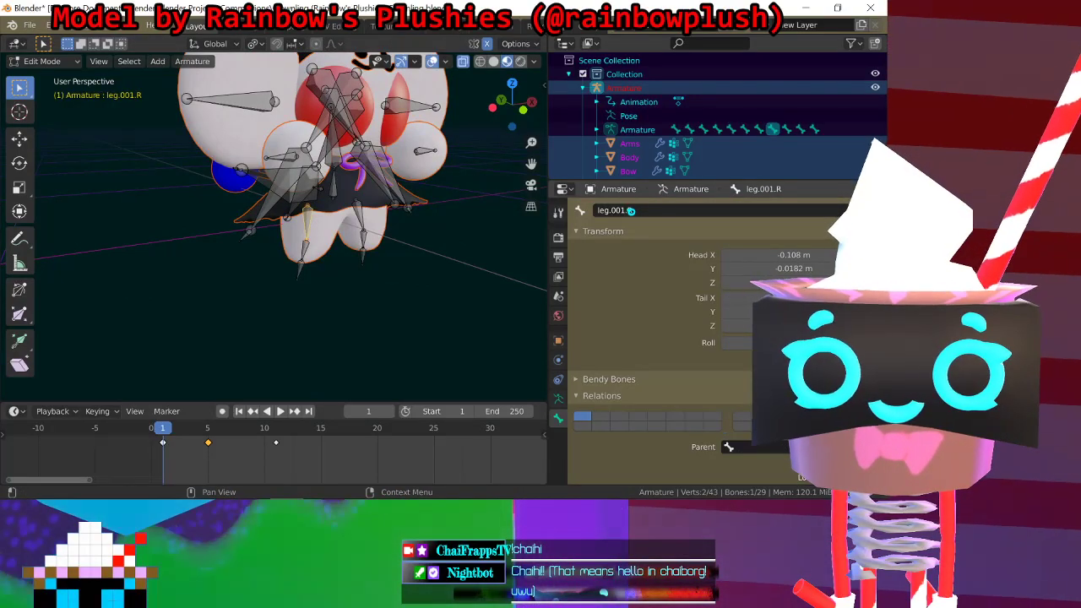
{"action": "key", "text": "BackSpace"}
{"action": "key", "text": "BackSpace"}
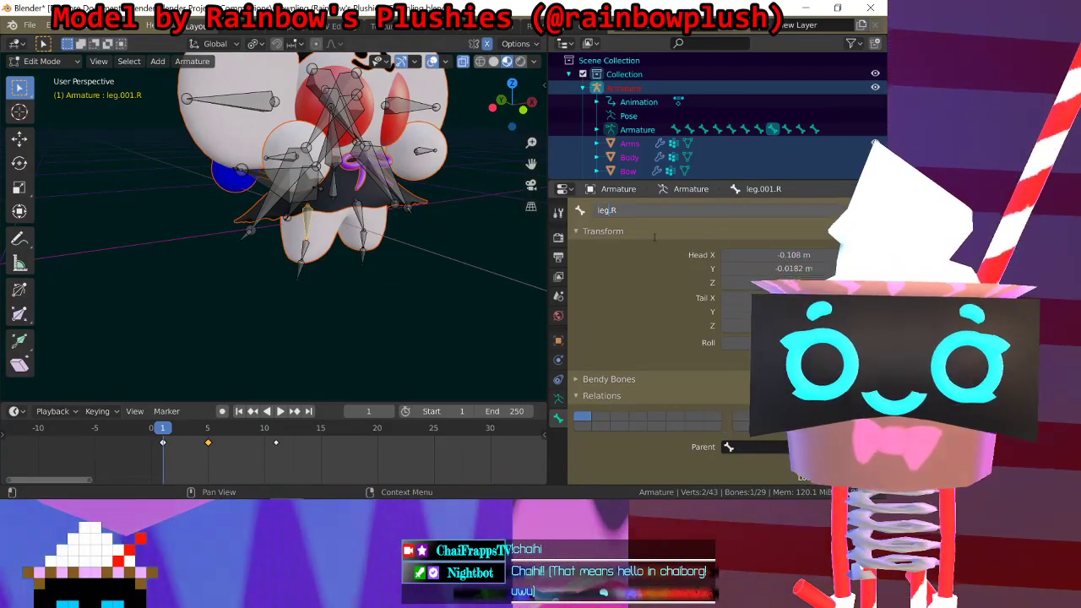
{"action": "key", "text": "Return"}
Step: Rename the right lower leg bone, leg.001.R.001, as leg.R.001
{"action": "left_click", "coordinate": [307, 246]}
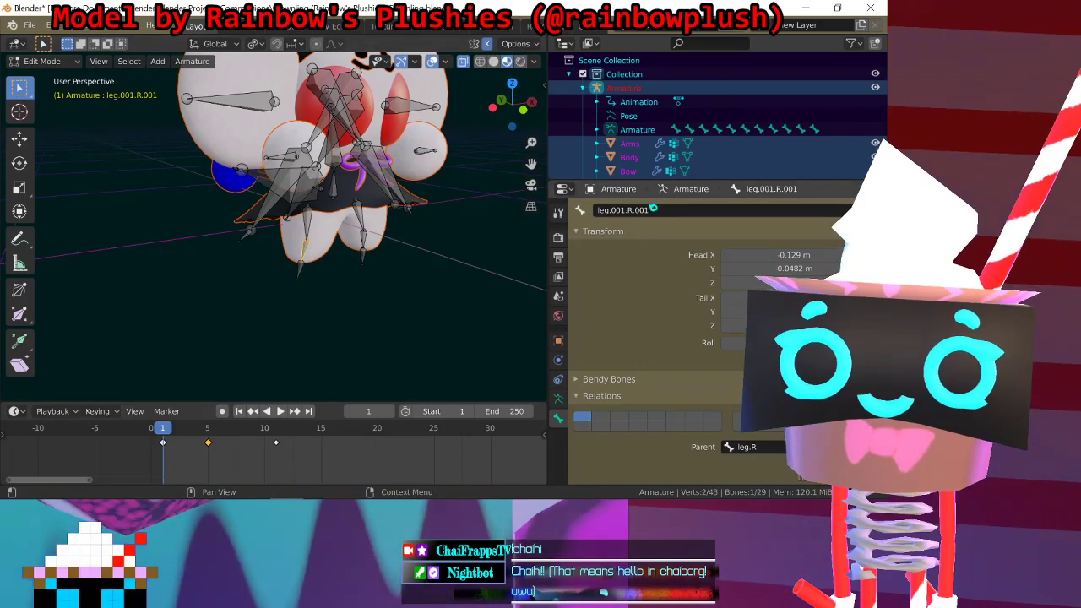
{"action": "left_click", "coordinate": [636, 212]}
{"action": "left_click", "coordinate": [630, 213]}
{"action": "left_click", "coordinate": [618, 214]}
{"action": "key", "text": "BackSpace"}
{"action": "key", "text": "BackSpace"}
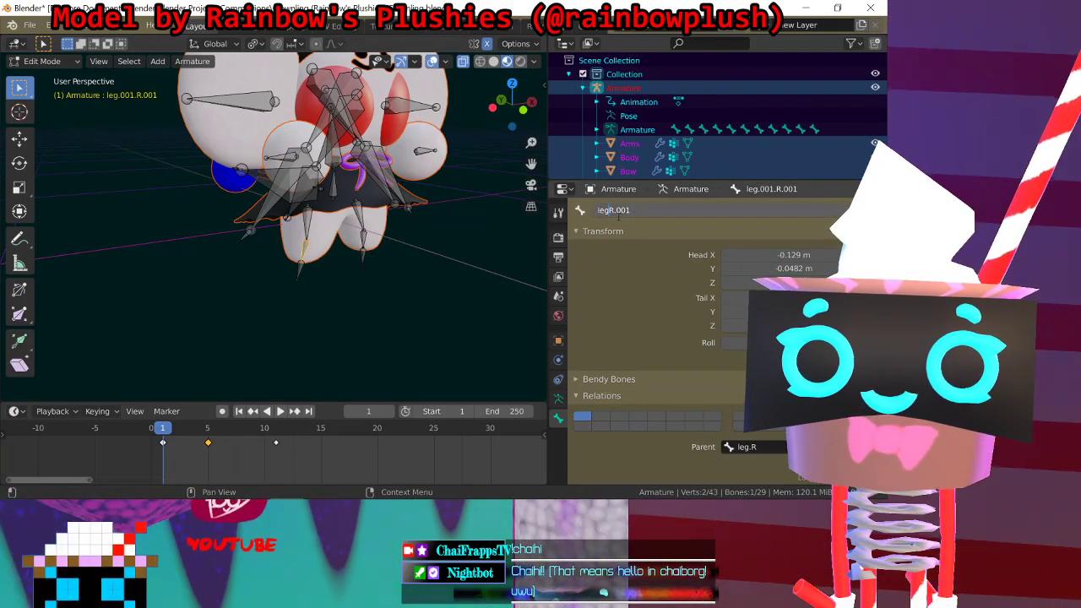
{"action": "type", "text": "."}
{"action": "key", "text": "Return"}
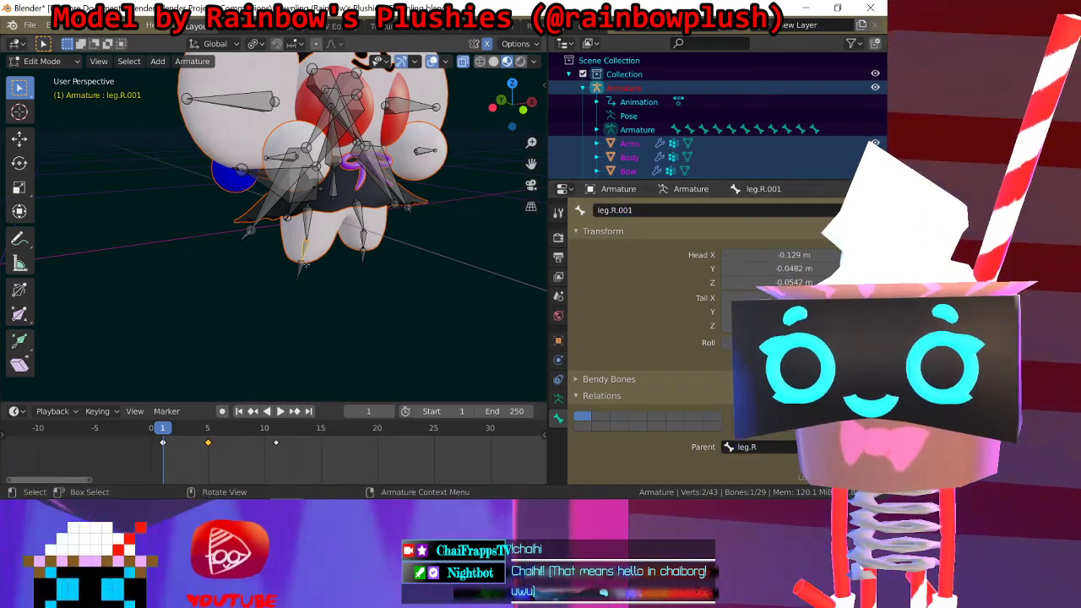
Step: Rename the end bone below the right foot as leg.R.001_end
{"action": "left_click", "coordinate": [308, 264]}
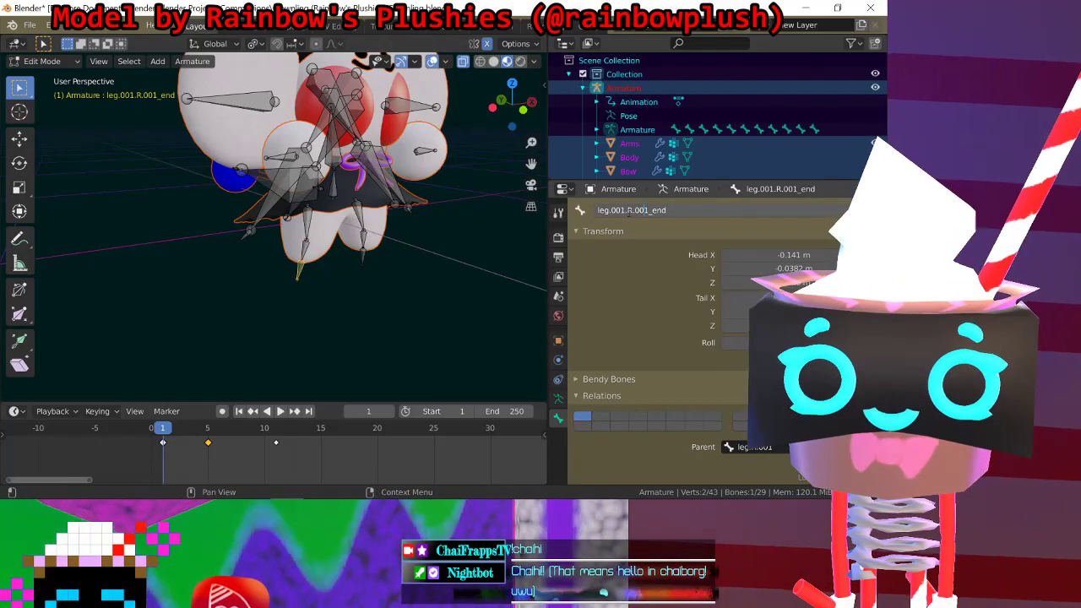
{"action": "left_click", "coordinate": [628, 211]}
{"action": "key", "text": "BackSpace"}
{"action": "key", "text": "BackSpace"}
{"action": "key", "text": "BackSpace"}
{"action": "key", "text": "BackSpace"}
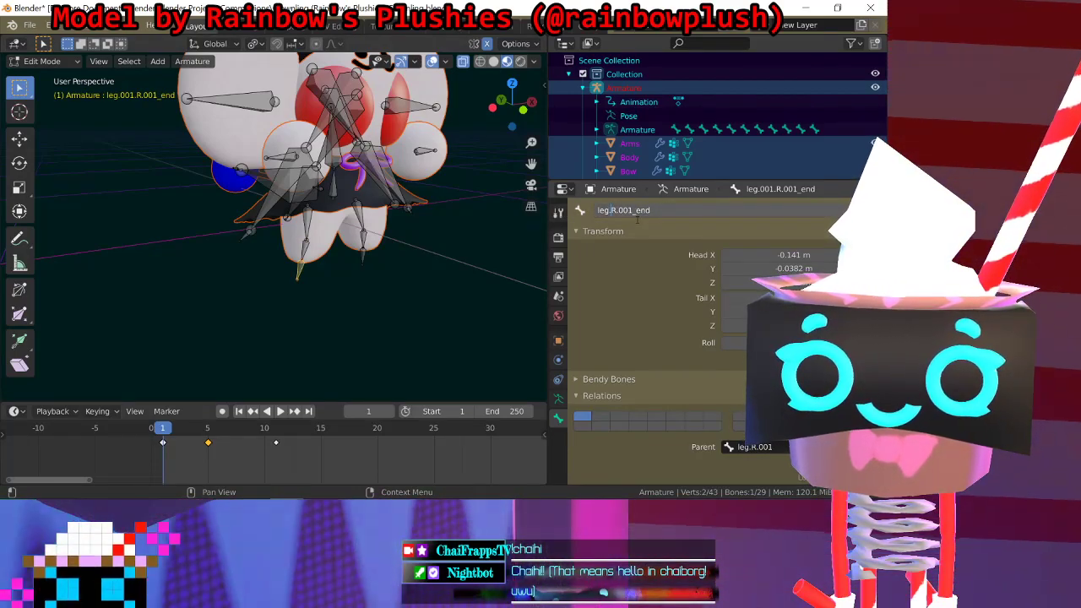
{"action": "key", "text": "Return"}
Step: Rename the left upper leg bone, leg.001.L, as leg.L
{"action": "left_click", "coordinate": [353, 218]}
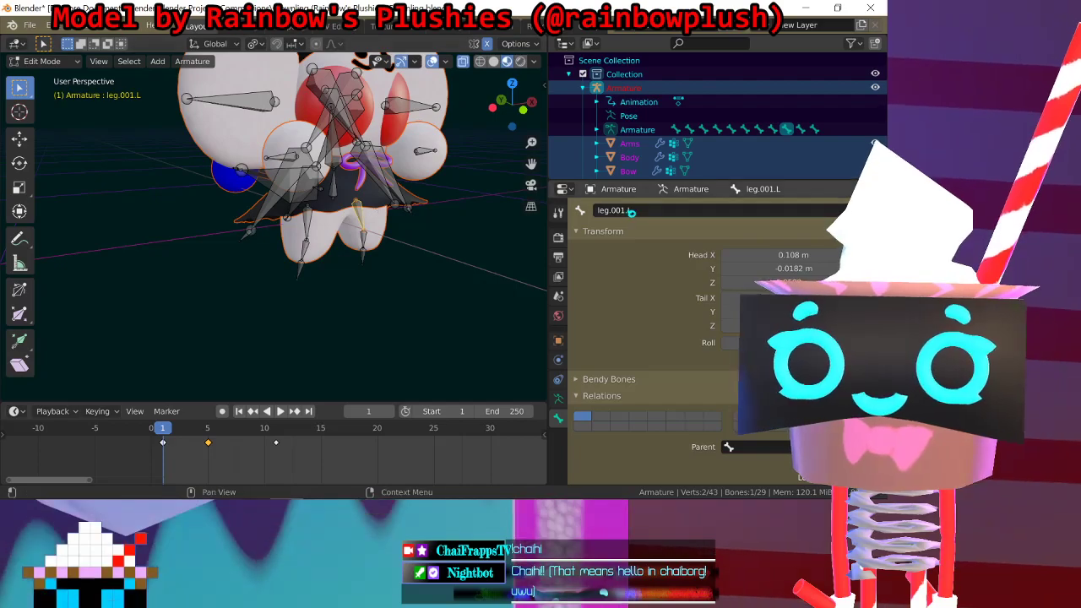
{"action": "left_click", "coordinate": [649, 211]}
{"action": "key", "text": "BackSpace"}
{"action": "key", "text": "BackSpace"}
{"action": "key", "text": "BackSpace"}
{"action": "key", "text": "BackSpace"}
{"action": "key", "text": "Return"}
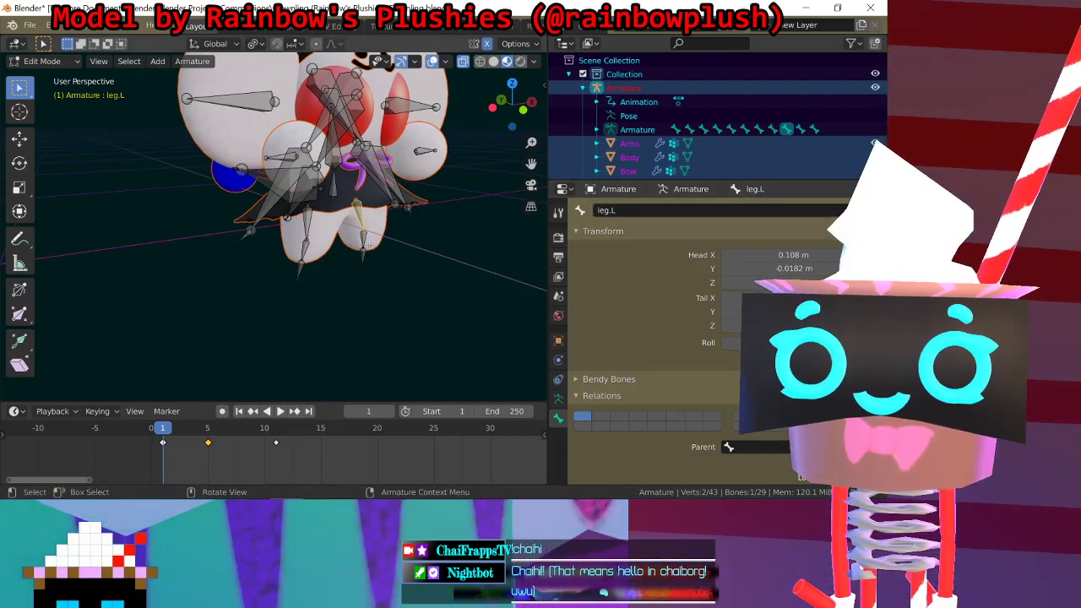
Step: Rename the left lower leg bone, leg.001.L.001, as leg.L.001
{"action": "left_click", "coordinate": [363, 236]}
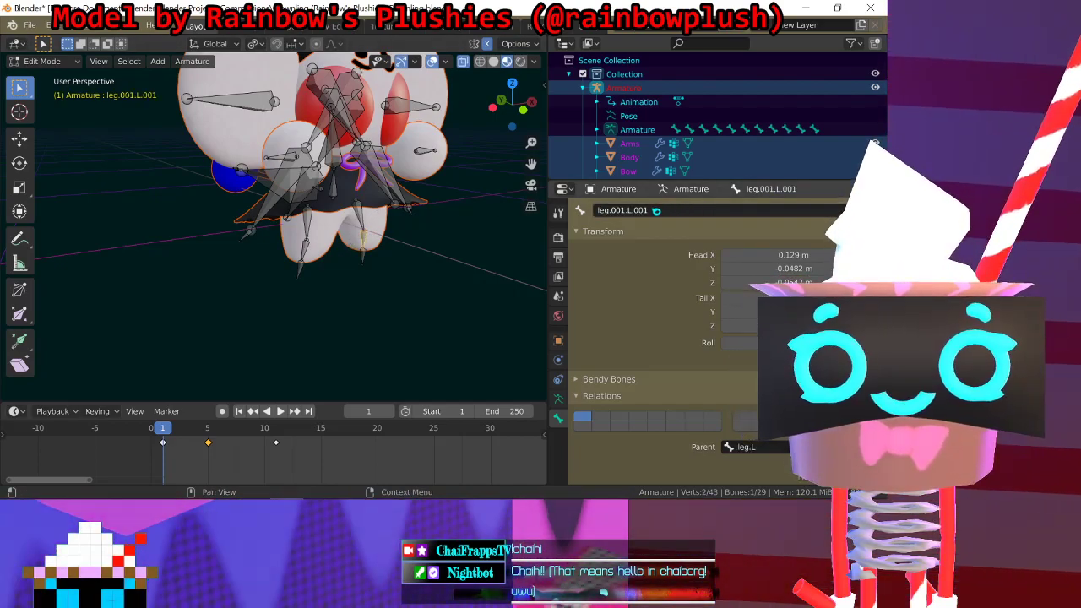
{"action": "left_click", "coordinate": [624, 210]}
{"action": "left_click", "coordinate": [625, 210]}
{"action": "key", "text": "Return"}
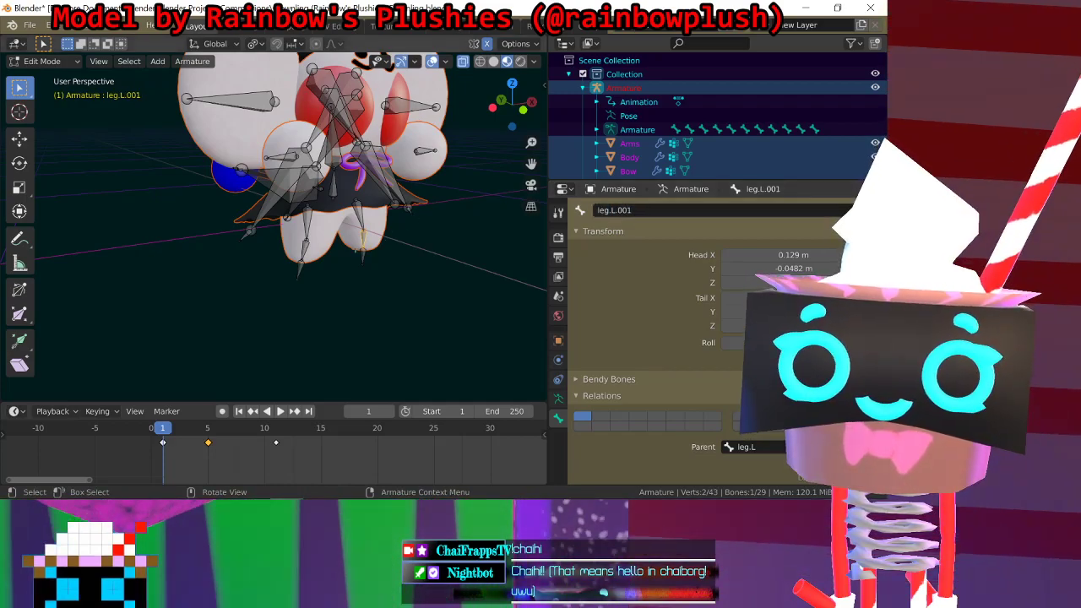
Step: Rename the end bone below the left foot as leg.L.001_end
{"action": "left_click", "coordinate": [363, 250]}
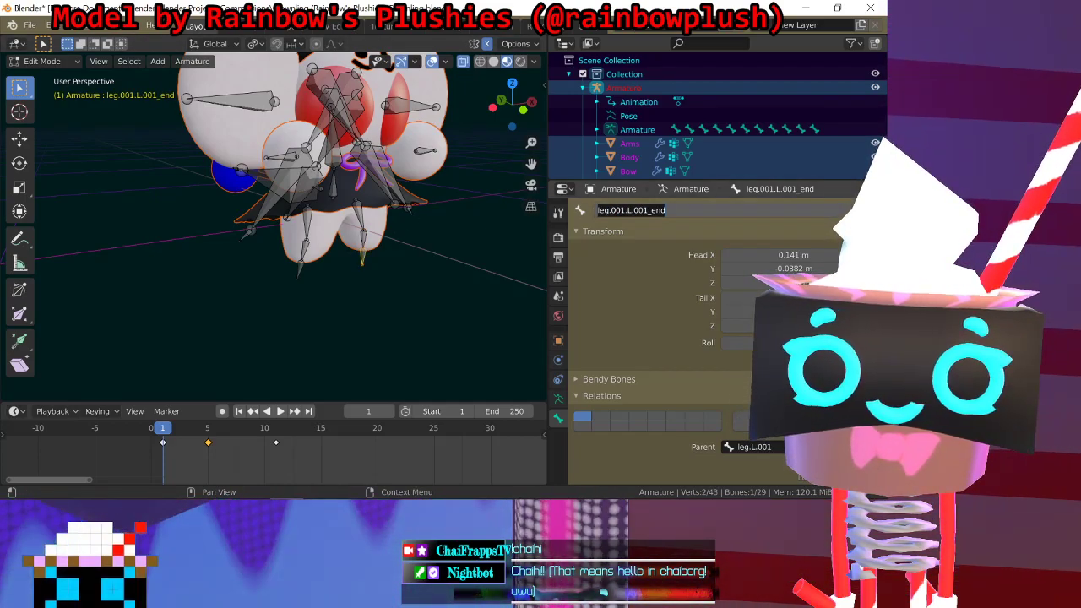
{"action": "key", "text": "BackSpace"}
{"action": "key", "text": "BackSpace"}
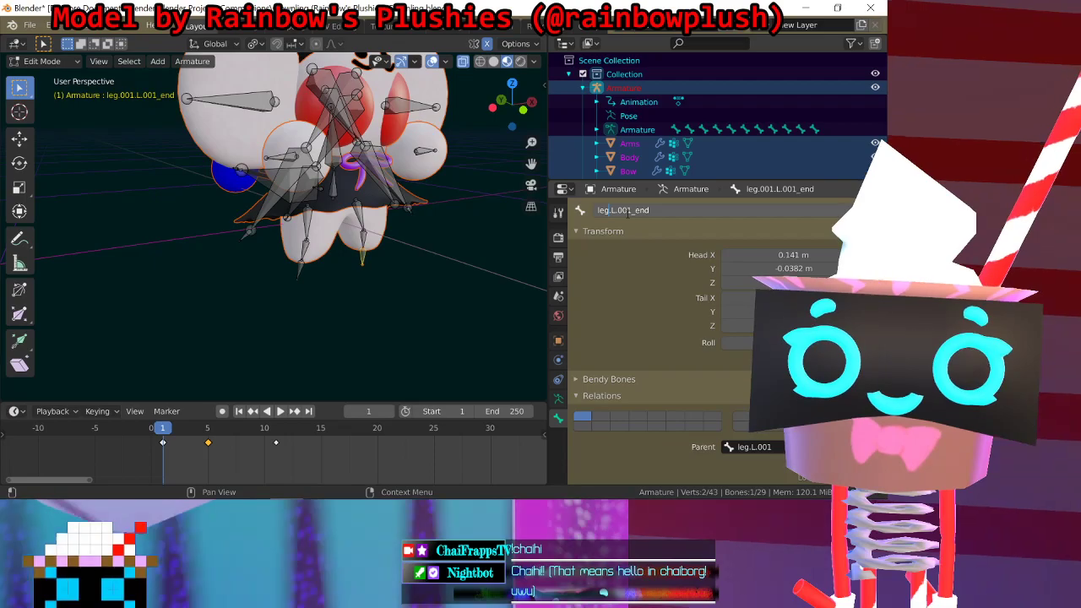
{"action": "key", "text": "Return"}
Step: Delete the leg.R.001_end and leg.L.001_end bones below the feet
{"action": "left_click", "coordinate": [306, 219]}
{"action": "middle_click_drag", "start_coordinate": [384, 226], "coordinate": [328, 229]}
{"action": "scroll", "coordinate": [371, 232], "scroll_direction": "up", "scroll_amount": 2}
{"action": "left_click", "coordinate": [327, 229]}
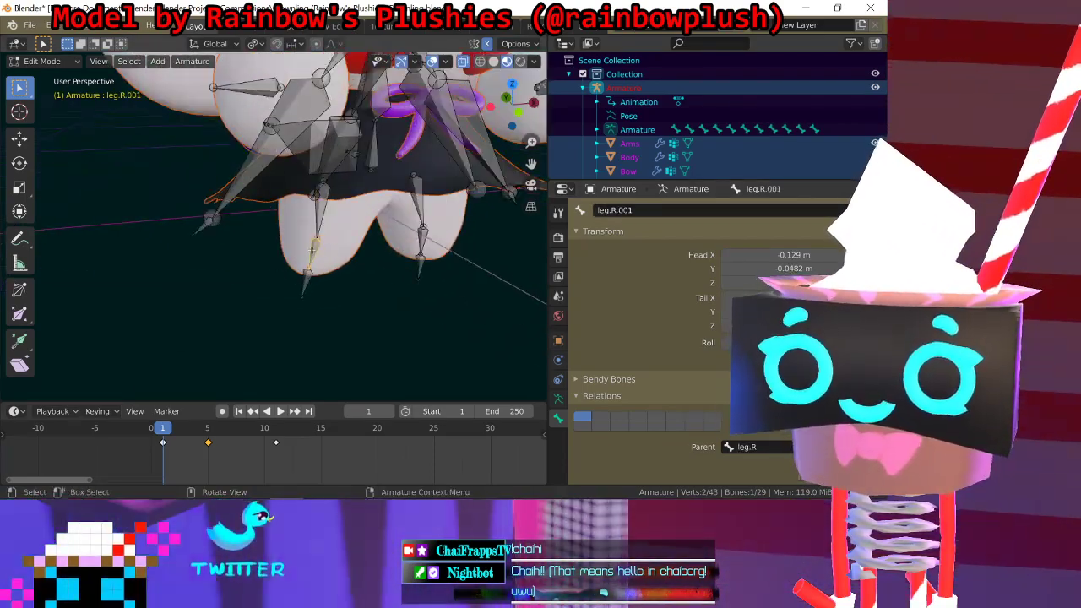
{"action": "left_click", "coordinate": [308, 274]}
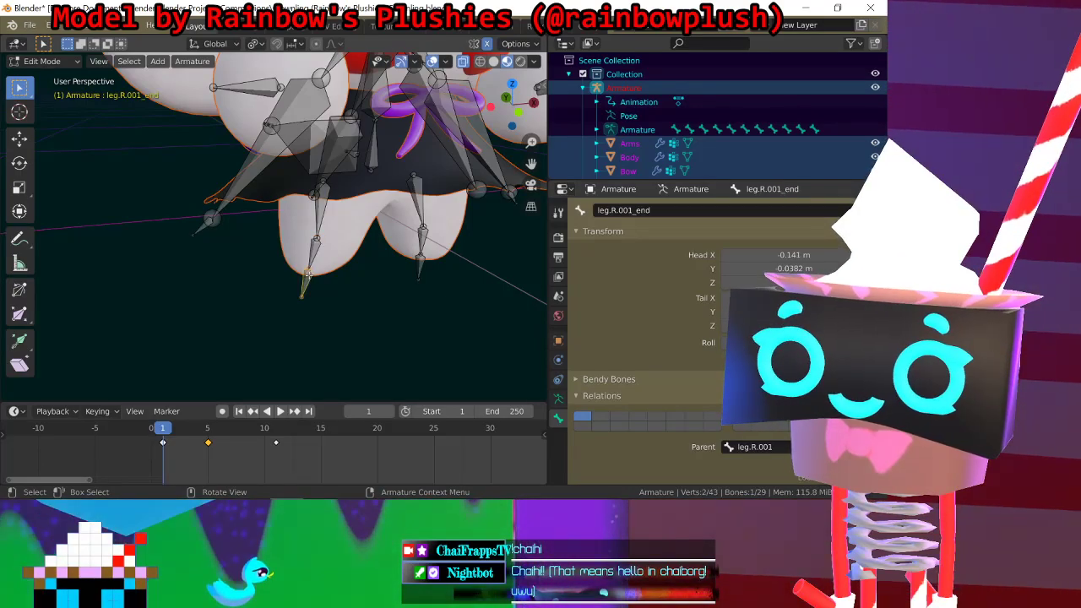
{"action": "left_click", "coordinate": [423, 266]}
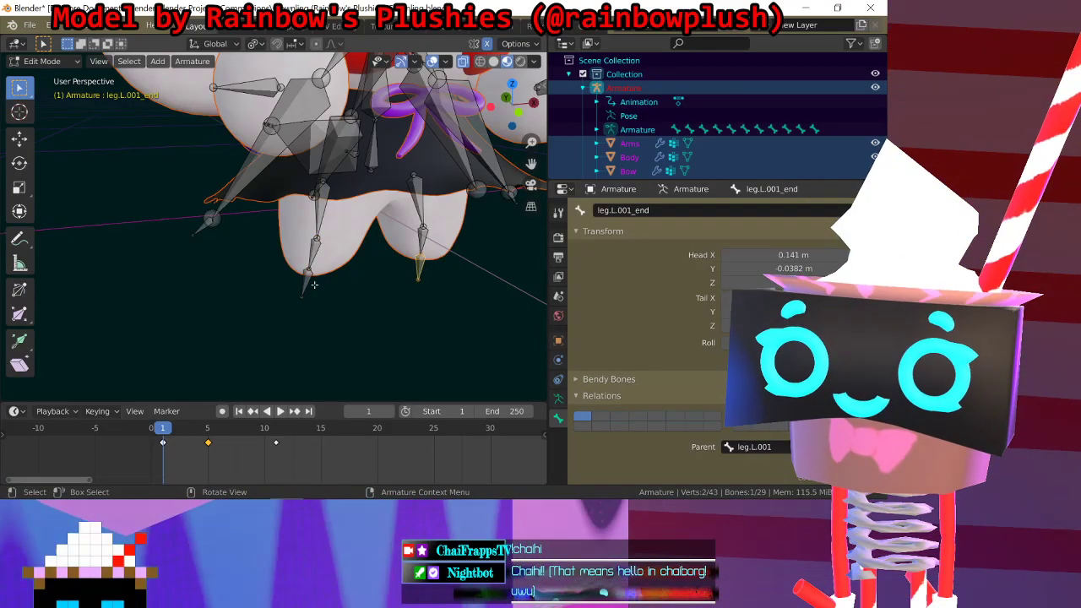
{"action": "left_click", "coordinate": [307, 275]}
{"action": "key", "text": "x"}
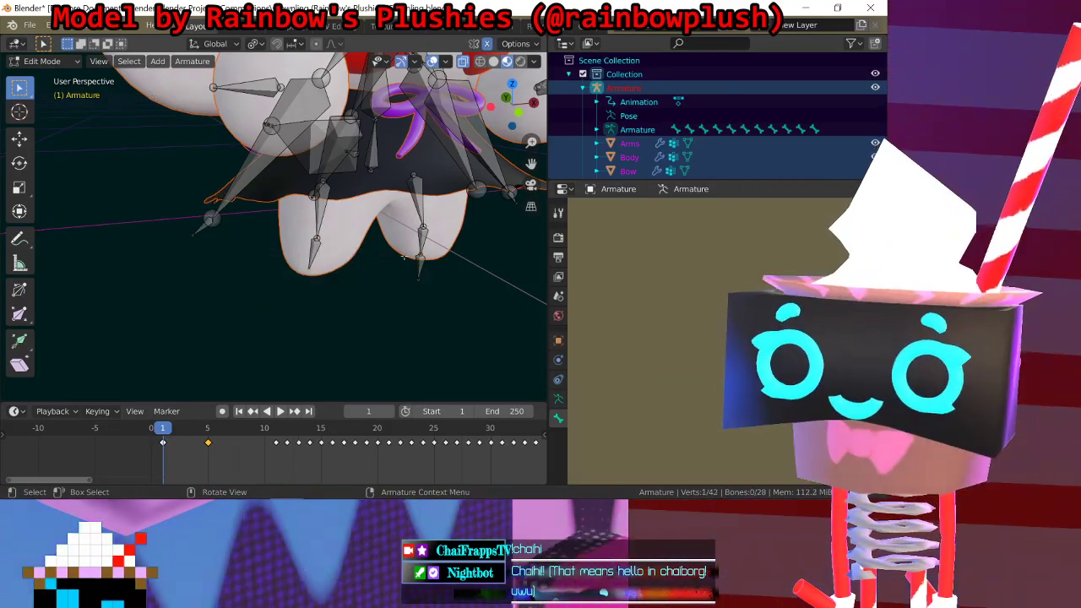
{"action": "left_click", "coordinate": [418, 266]}
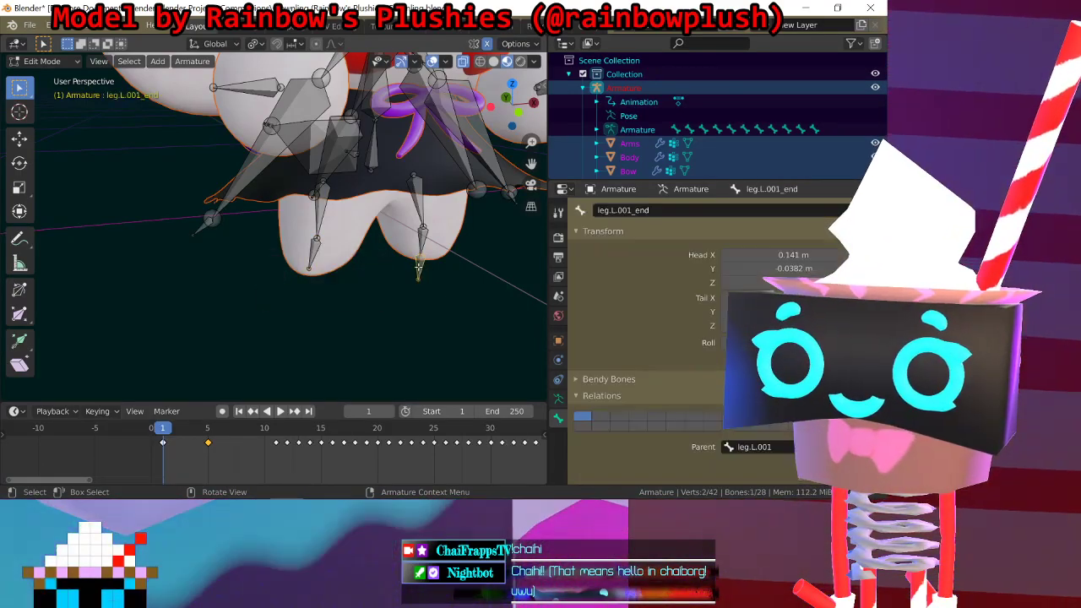
{"action": "key", "text": "x"}
{"action": "left_click", "coordinate": [419, 268]}
Step: Test the small head bone in front of tail_base by moving it in Pose Mode, and cancel the move
{"action": "middle_click_drag", "start_coordinate": [351, 267], "coordinate": [358, 233]}
{"action": "left_click", "coordinate": [358, 233]}
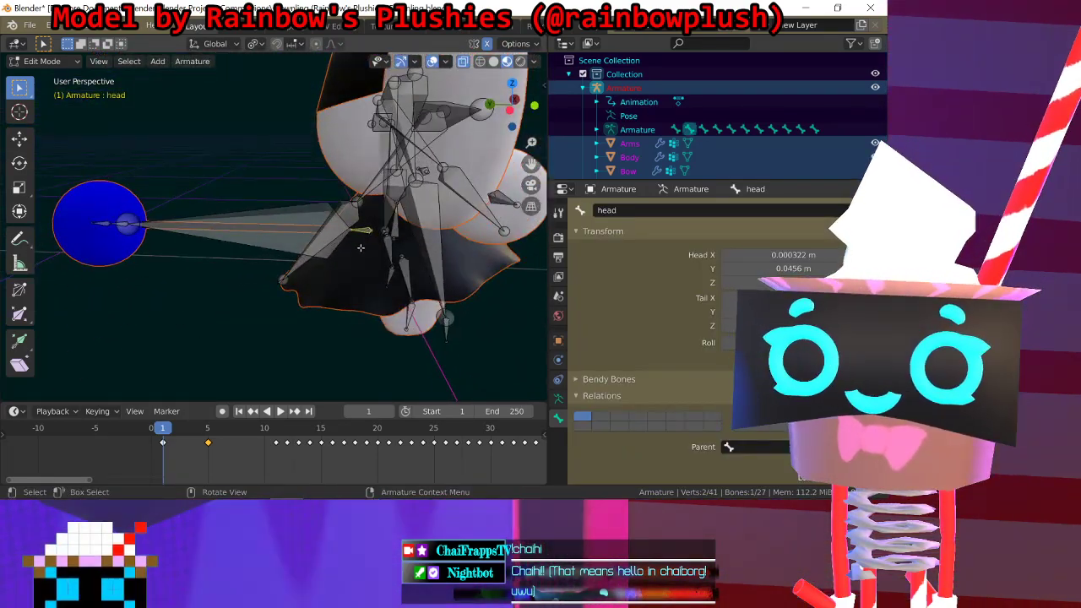
{"action": "middle_click_drag", "start_coordinate": [290, 233], "coordinate": [363, 235]}
{"action": "left_click", "coordinate": [292, 218]}
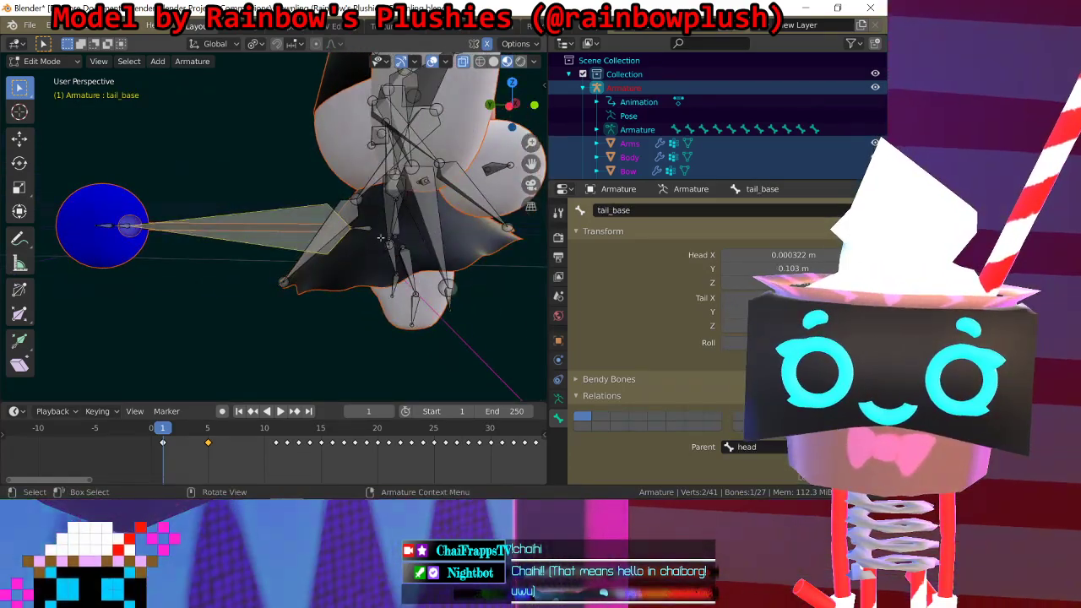
{"action": "left_click", "coordinate": [365, 227]}
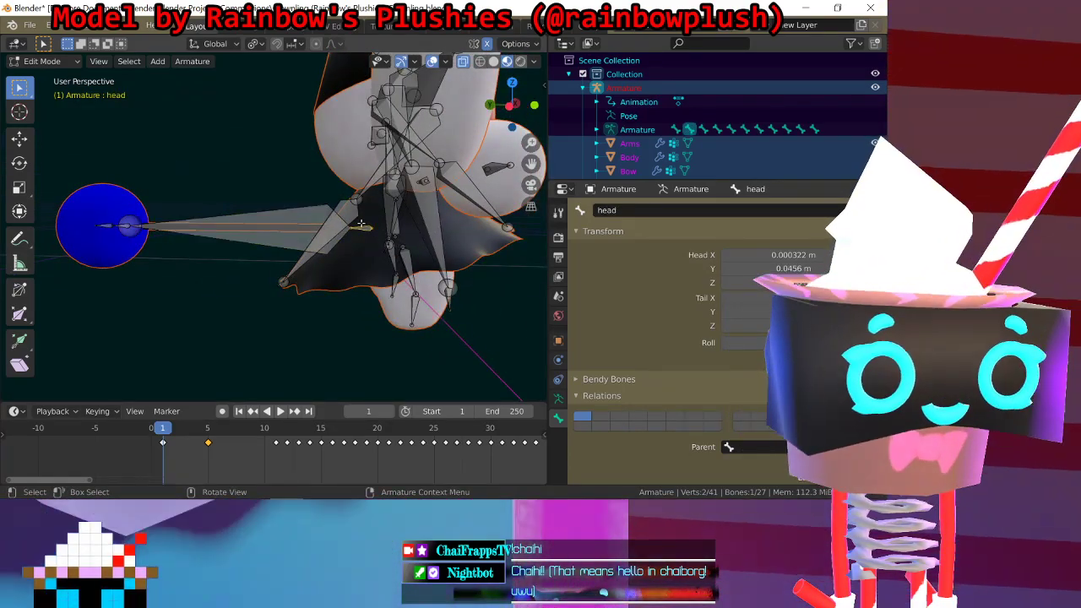
{"action": "mouse_move", "coordinate": [382, 236]}
{"action": "middle_mouse_down"}
{"action": "mouse_move", "coordinate": [304, 230]}
{"action": "mouse_move", "coordinate": [388, 234]}
{"action": "mouse_move", "coordinate": [377, 233]}
{"action": "middle_mouse_up"}
{"action": "left_click", "coordinate": [42, 60]}
{"action": "left_click", "coordinate": [38, 105]}
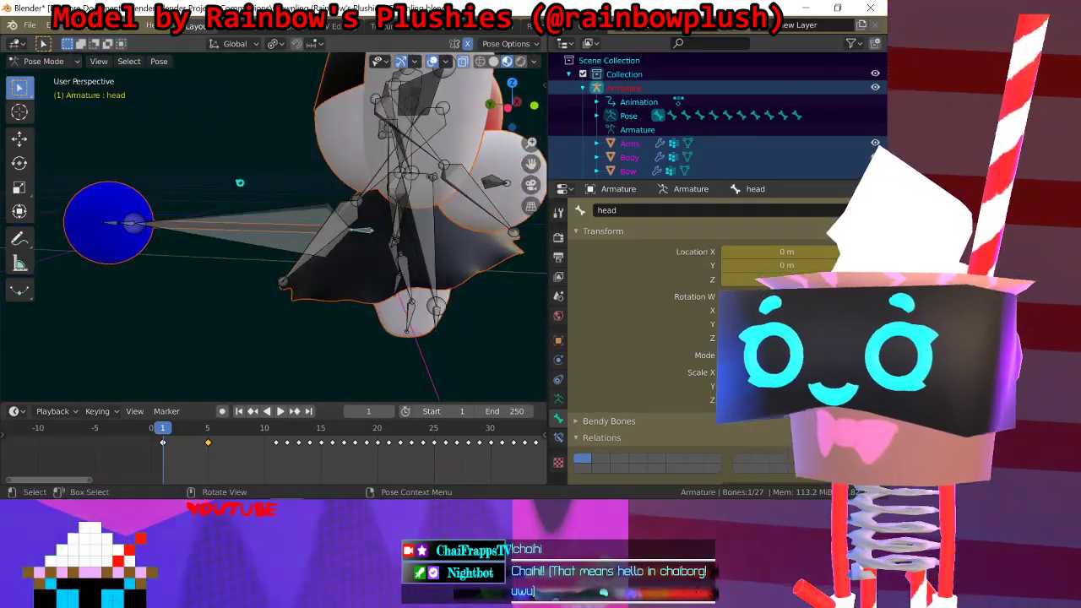
{"action": "key", "text": "g"}
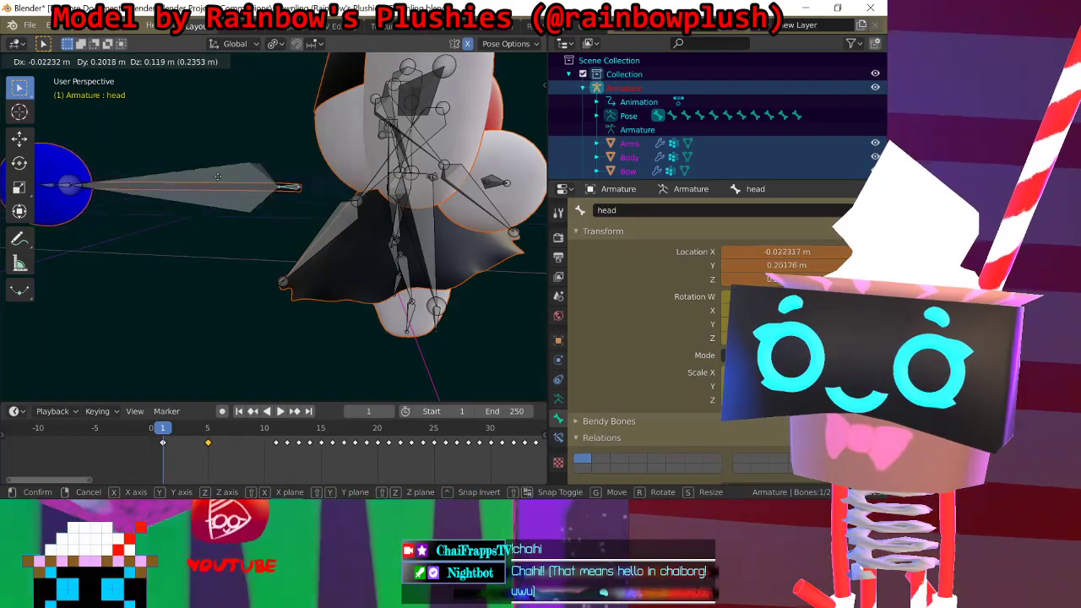
{"action": "key", "text": "Escape"}
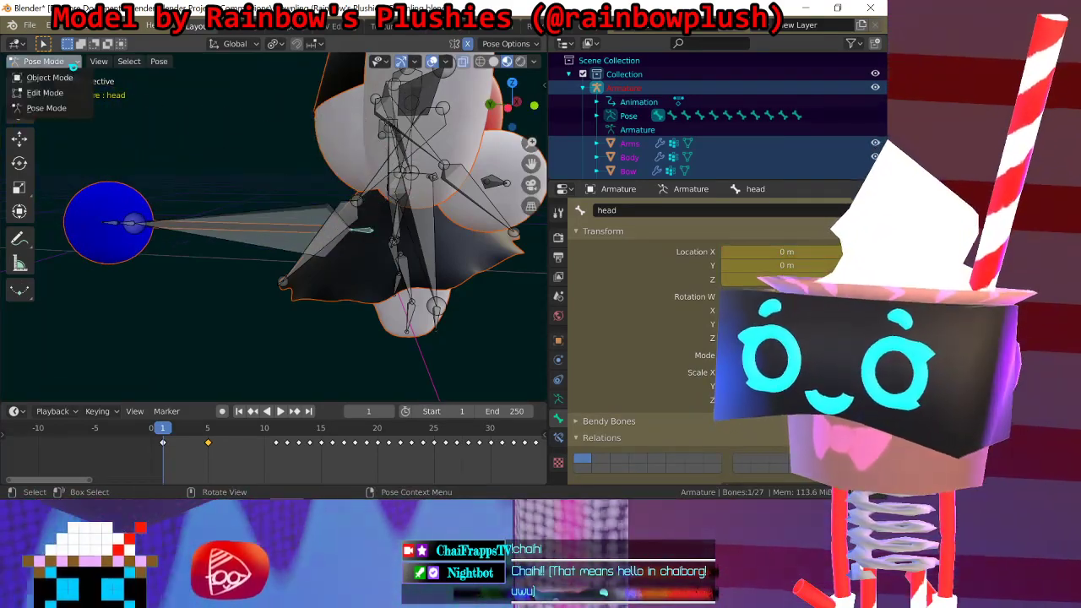
Step: Return to Edit Mode and delete the small head bone in front of tail_base
{"action": "left_click", "coordinate": [42, 60]}
{"action": "left_click", "coordinate": [77, 78]}
{"action": "left_click", "coordinate": [47, 61]}
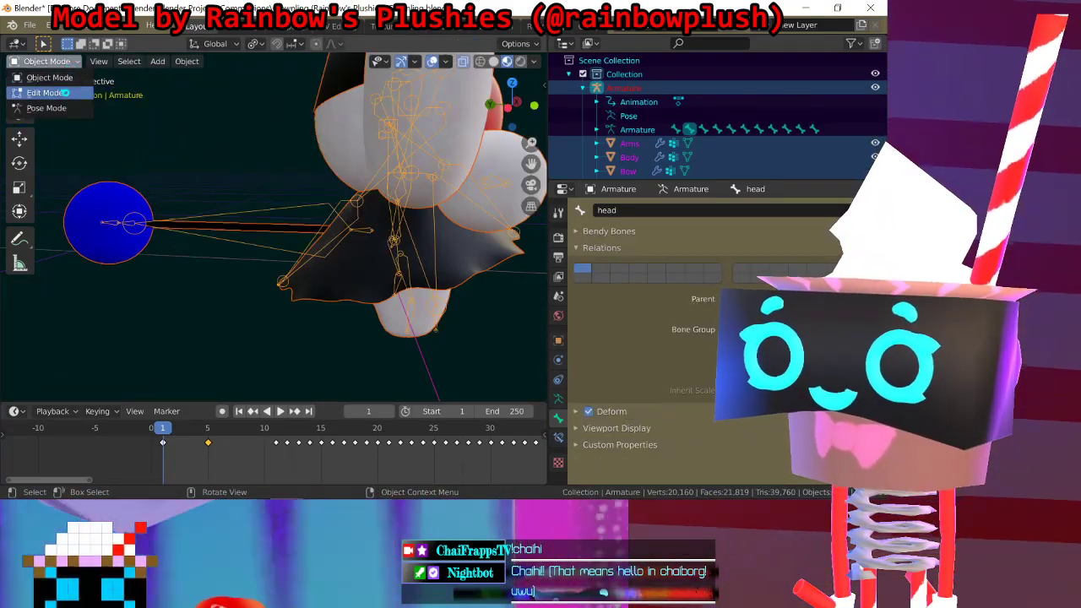
{"action": "left_click", "coordinate": [67, 93]}
{"action": "key", "text": "x"}
{"action": "left_click", "coordinate": [373, 258]}
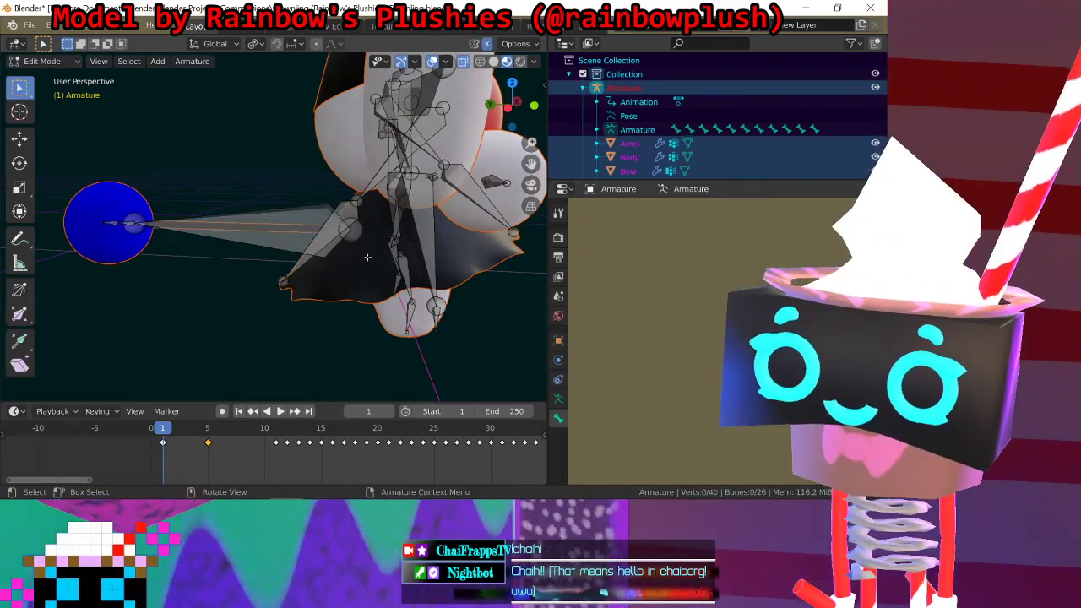
Step: Test the tail_end bone at the tip of the tail by rotating it in Pose Mode, and undo the rotation
{"action": "left_click", "coordinate": [287, 232]}
{"action": "middle_click_drag", "start_coordinate": [369, 213], "coordinate": [327, 219]}
{"action": "left_click", "coordinate": [107, 245]}
{"action": "scroll", "coordinate": [372, 240], "scroll_direction": "up", "scroll_amount": 4}
{"action": "left_click", "coordinate": [274, 226]}
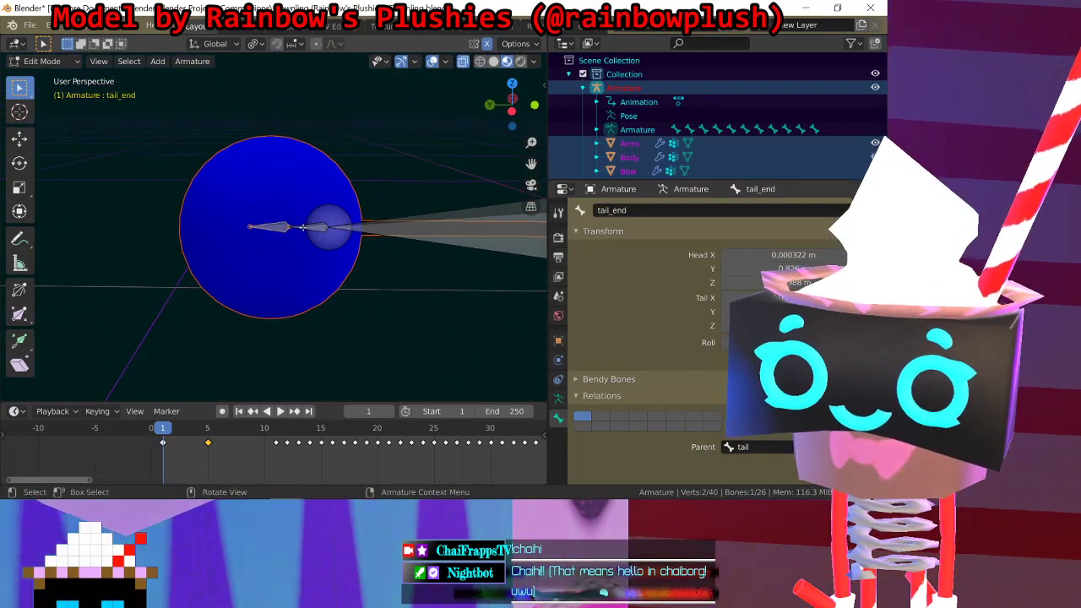
{"action": "left_click", "coordinate": [307, 227]}
{"action": "middle_click_drag", "start_coordinate": [411, 234], "coordinate": [293, 232], "text": "shift"}
{"action": "left_click", "coordinate": [170, 227]}
{"action": "left_click", "coordinate": [164, 224]}
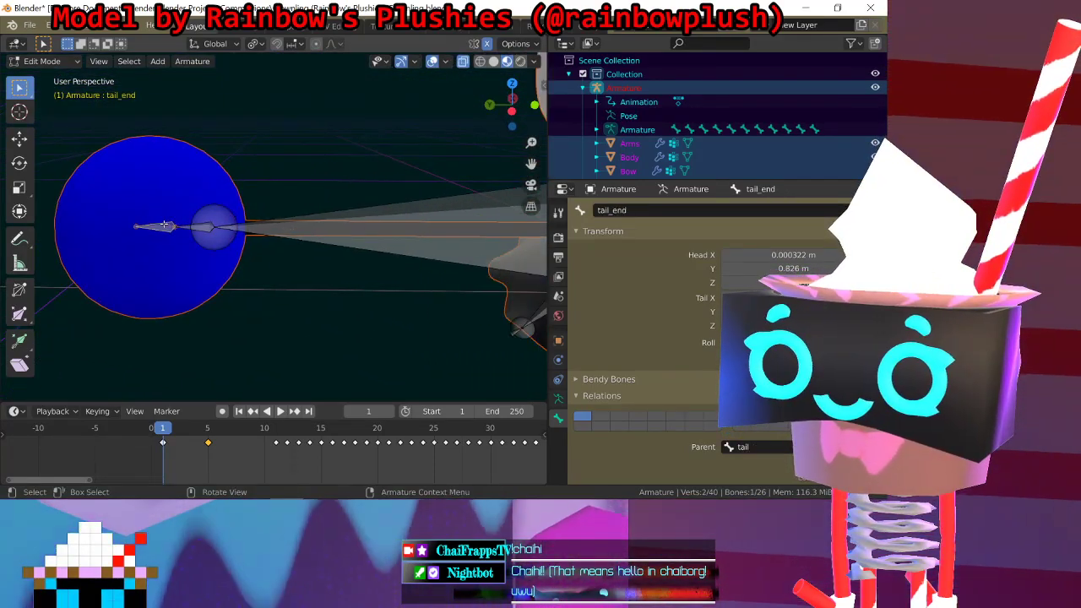
{"action": "left_click", "coordinate": [76, 62]}
{"action": "left_click", "coordinate": [59, 112]}
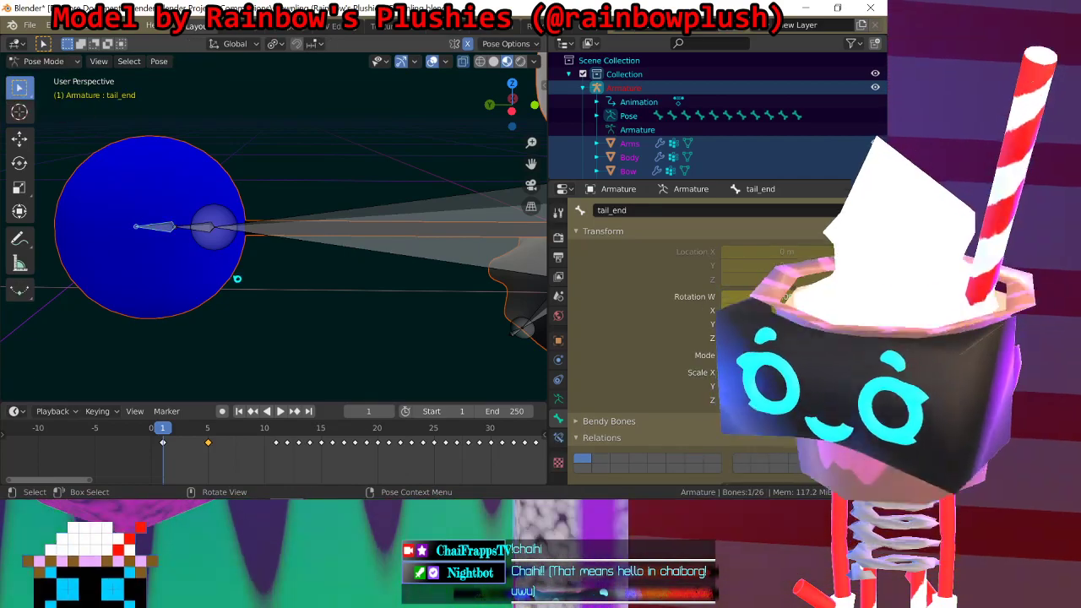
{"action": "key", "text": "r"}
{"action": "key", "text": "r"}
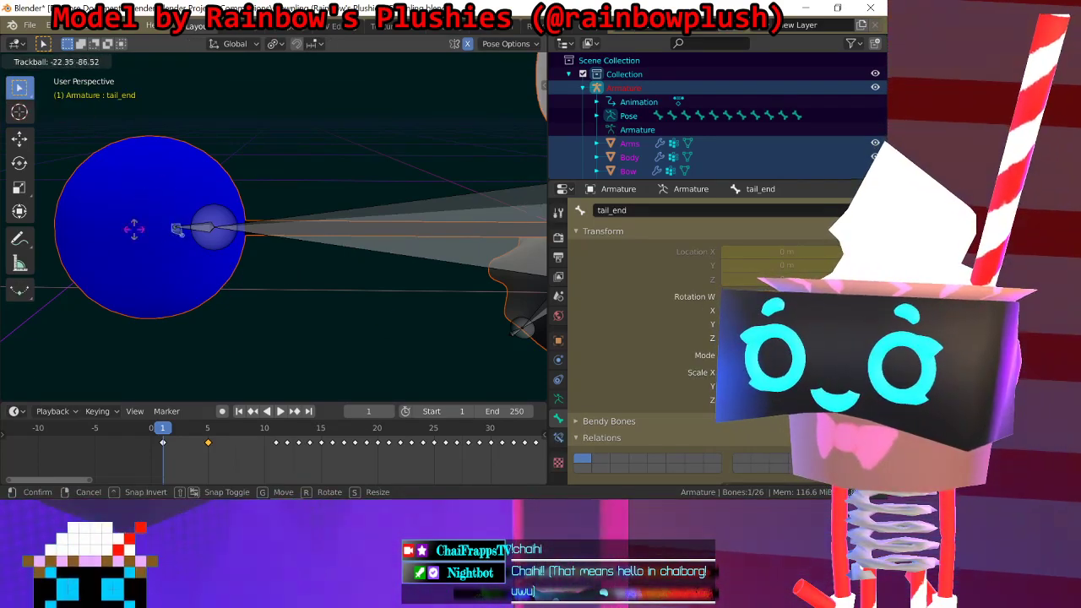
{"action": "left_click", "coordinate": [299, 207]}
{"action": "key", "text": "ctrl+z"}
Step: Return to Edit Mode and delete the tail_end bone at the tip of the tail
{"action": "key", "text": "Tab"}
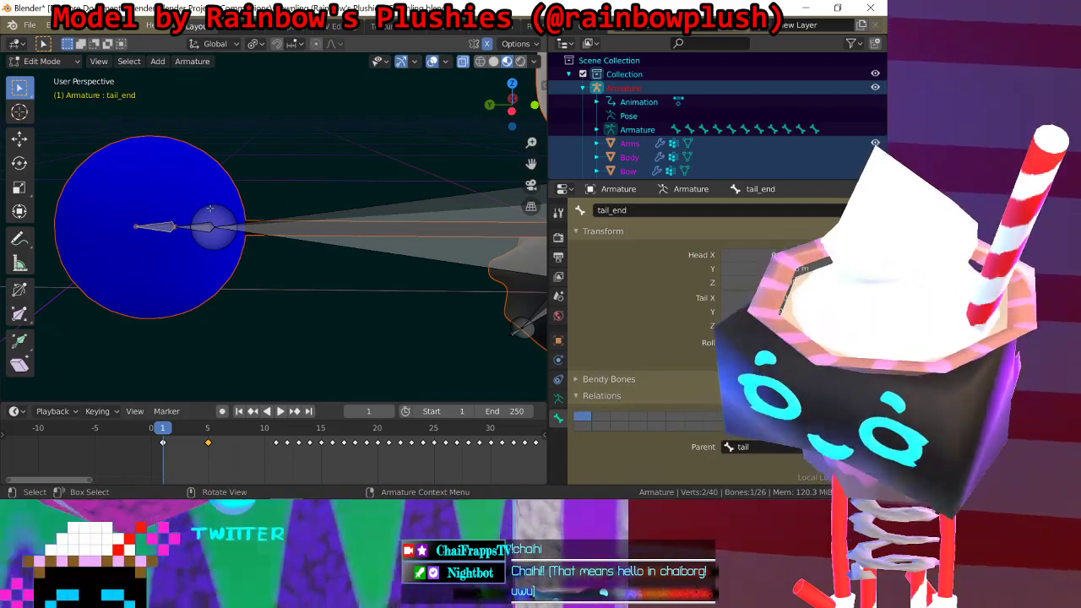
{"action": "key", "text": "x"}
{"action": "left_click", "coordinate": [211, 208]}
Step: Select the small tail bone inside the blue ball, try moving it in Pose Mode, and undo the move
{"action": "left_click", "coordinate": [181, 222]}
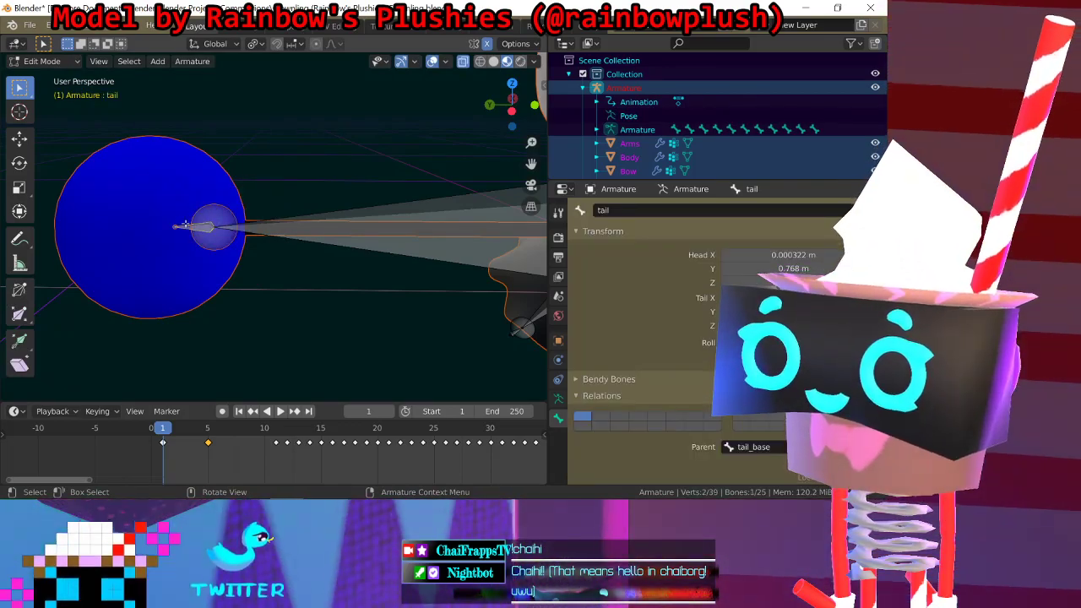
{"action": "left_click", "coordinate": [203, 227]}
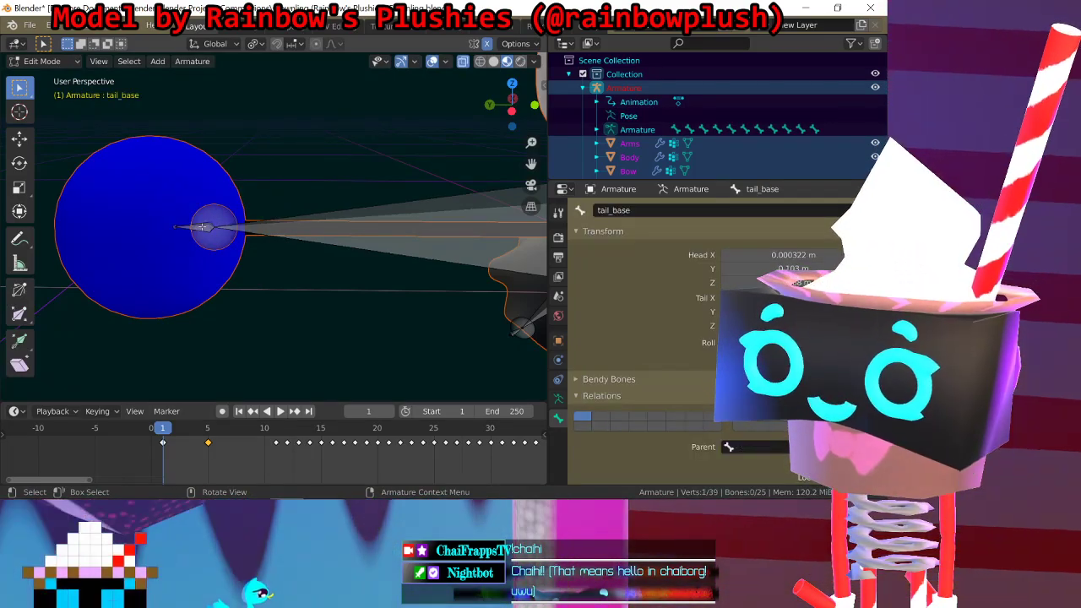
{"action": "left_click", "coordinate": [183, 228]}
{"action": "middle_click_drag", "start_coordinate": [183, 228], "coordinate": [391, 300]}
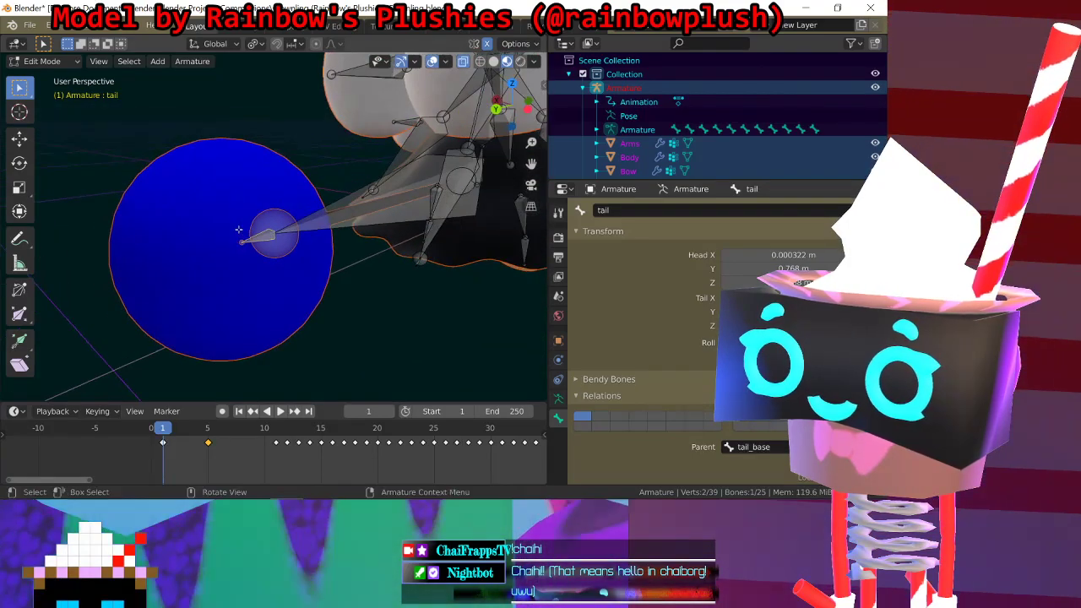
{"action": "left_click", "coordinate": [321, 272]}
{"action": "left_click", "coordinate": [250, 239]}
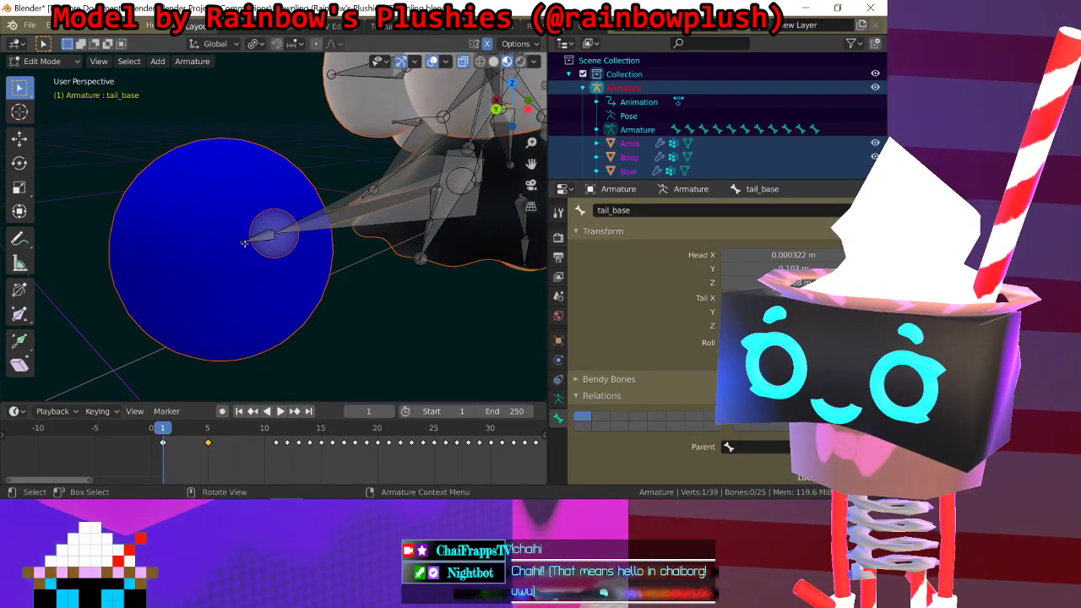
{"action": "left_click", "coordinate": [244, 243]}
{"action": "middle_click_drag", "start_coordinate": [247, 242], "coordinate": [206, 230]}
{"action": "left_click", "coordinate": [206, 231]}
{"action": "key", "text": "ctrl+Tab"}
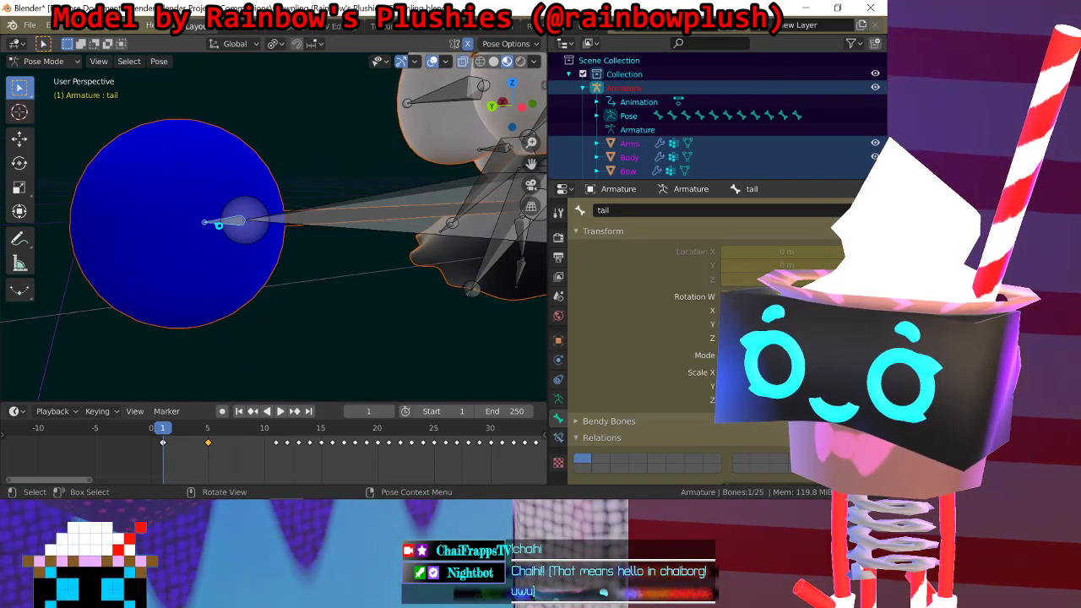
{"action": "key", "text": "g"}
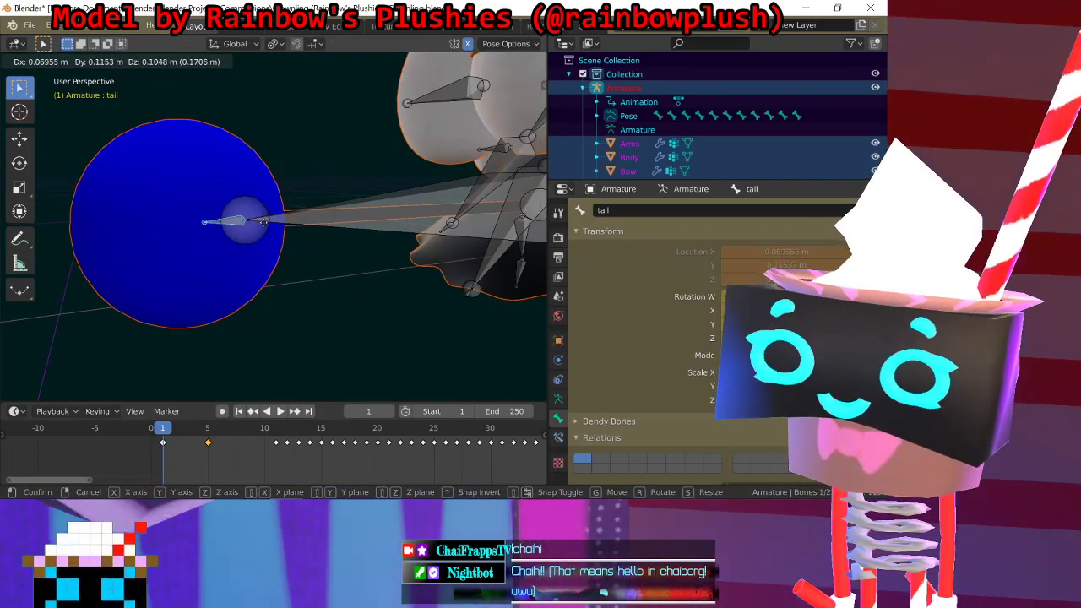
{"action": "left_click", "coordinate": [350, 197]}
{"action": "key", "text": "ctrl+z"}
Step: Test the small tail bone by rotating it freely in Pose Mode, and undo the rotation
{"action": "key", "text": "r"}
{"action": "key", "text": "r"}
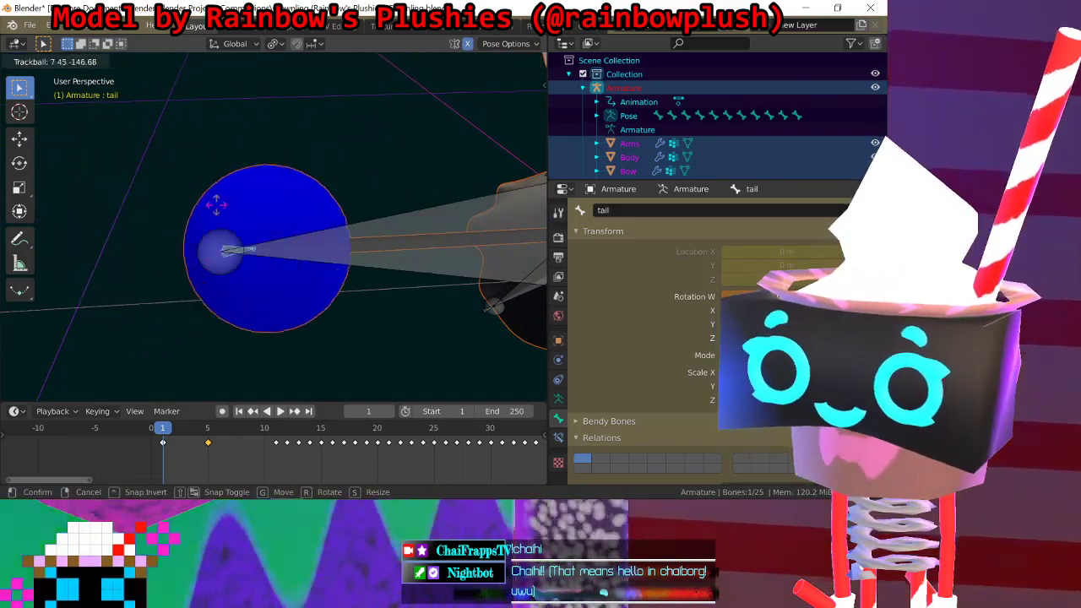
{"action": "left_click", "coordinate": [374, 282]}
{"action": "key", "text": "ctrl+z"}
Step: Return to Edit Mode and rename the long tail_base bone as tail
{"action": "scroll", "coordinate": [384, 233], "scroll_direction": "down", "scroll_amount": 8}
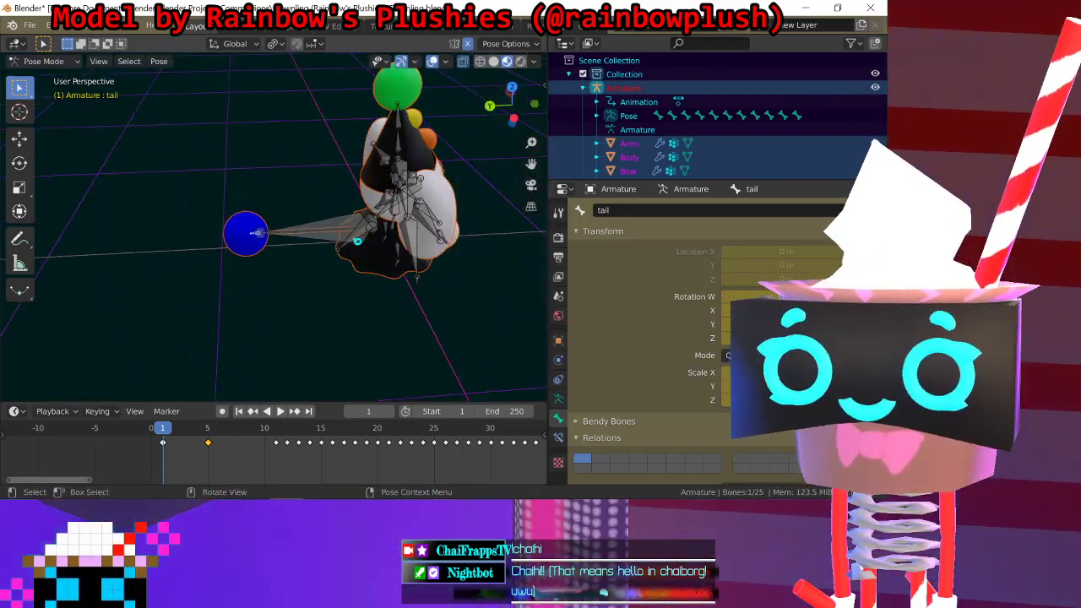
{"action": "middle_click_drag", "start_coordinate": [361, 241], "coordinate": [337, 222]}
{"action": "scroll", "coordinate": [278, 228], "scroll_direction": "up", "scroll_amount": 5}
{"action": "left_click", "coordinate": [42, 61]}
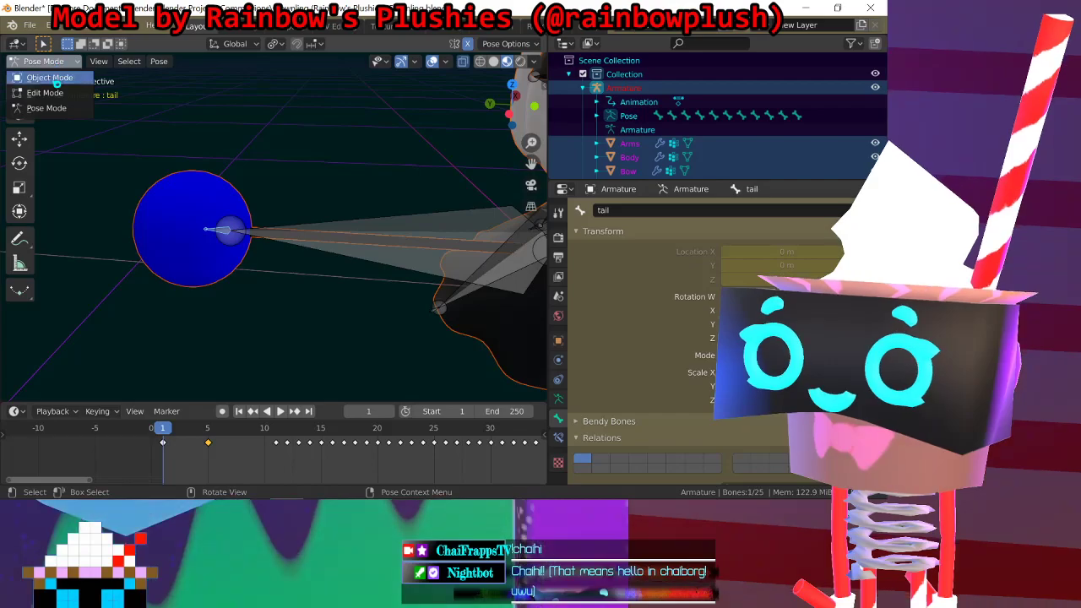
{"action": "left_click", "coordinate": [45, 92]}
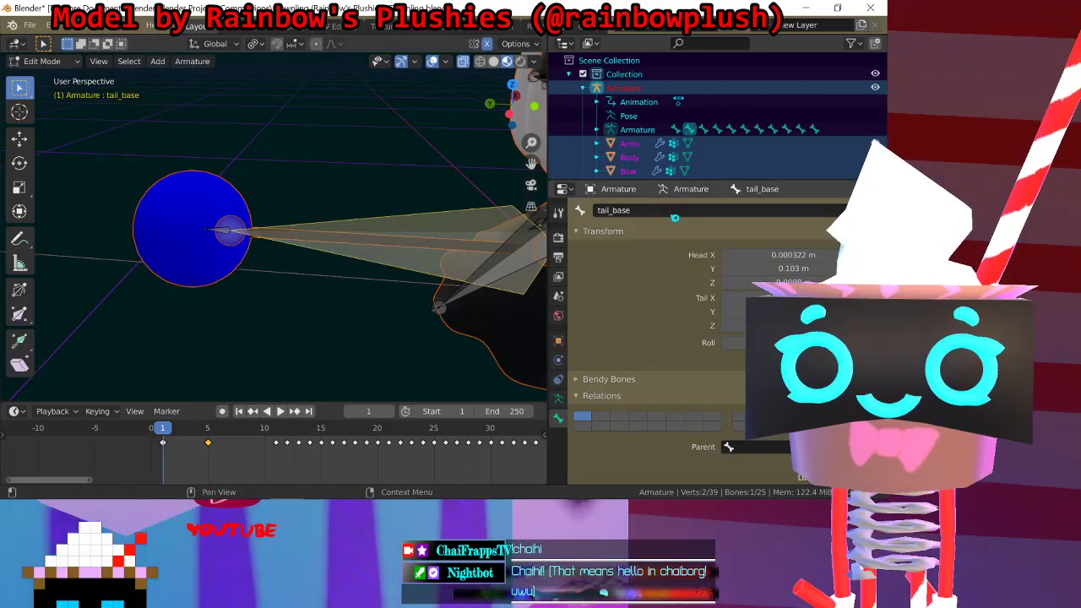
{"action": "left_click", "coordinate": [659, 210]}
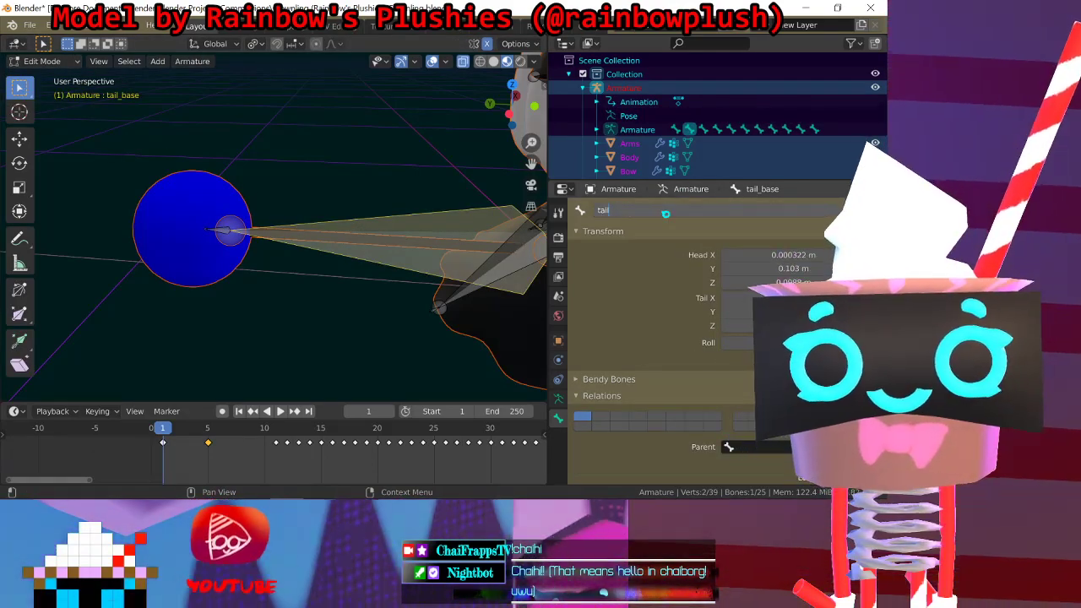
{"action": "type", "text": "tail"}
{"action": "key", "text": "Return"}
Step: Rename the small bone inside the blue tail ball as tail_end
{"action": "left_click", "coordinate": [221, 233]}
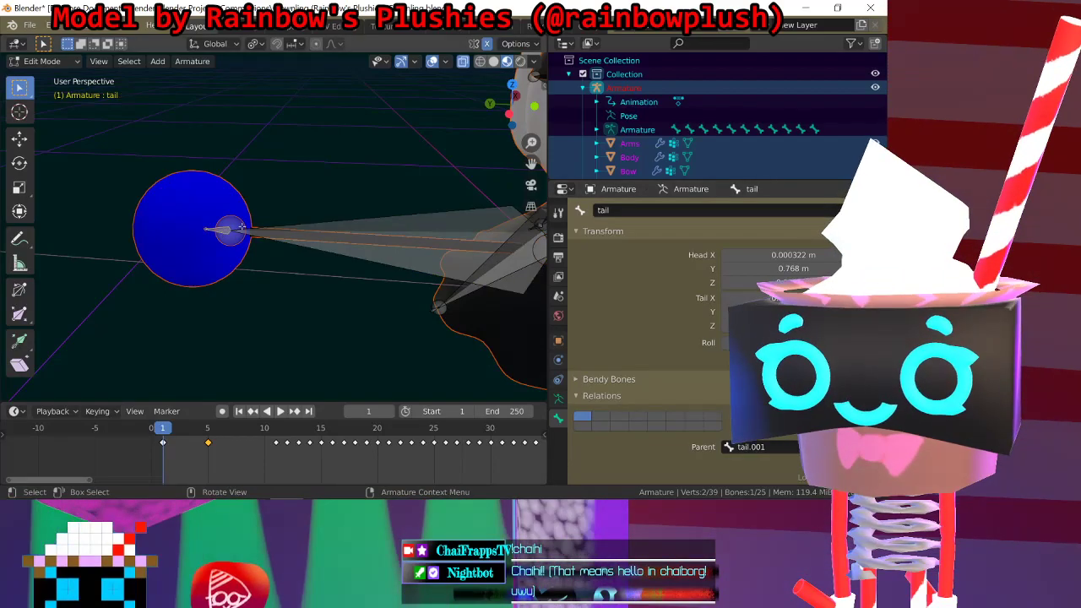
{"action": "left_click", "coordinate": [687, 210]}
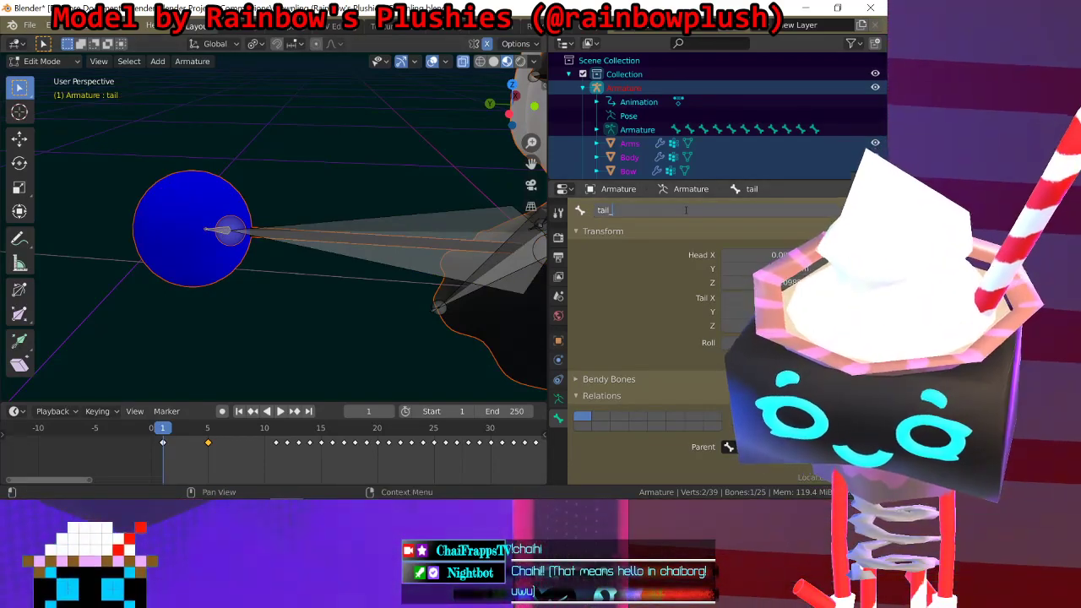
{"action": "type", "text": "tail_end"}
{"action": "key", "text": "Return"}
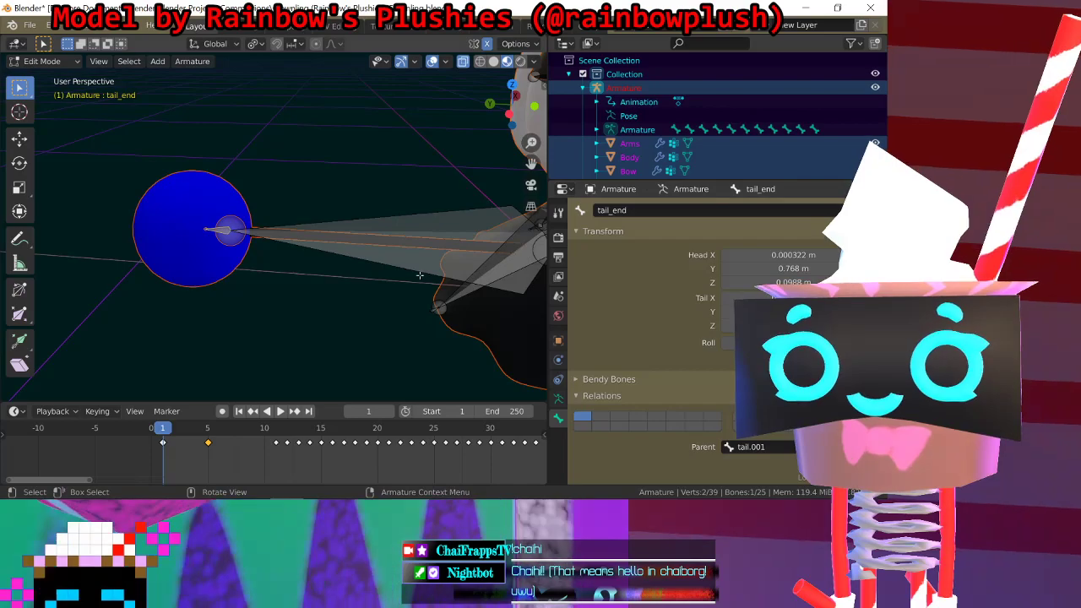
Step: Rename the long tail bone between the body and the blue ball as tail_base
{"action": "left_click", "coordinate": [420, 276]}
{"action": "left_click", "coordinate": [656, 211]}
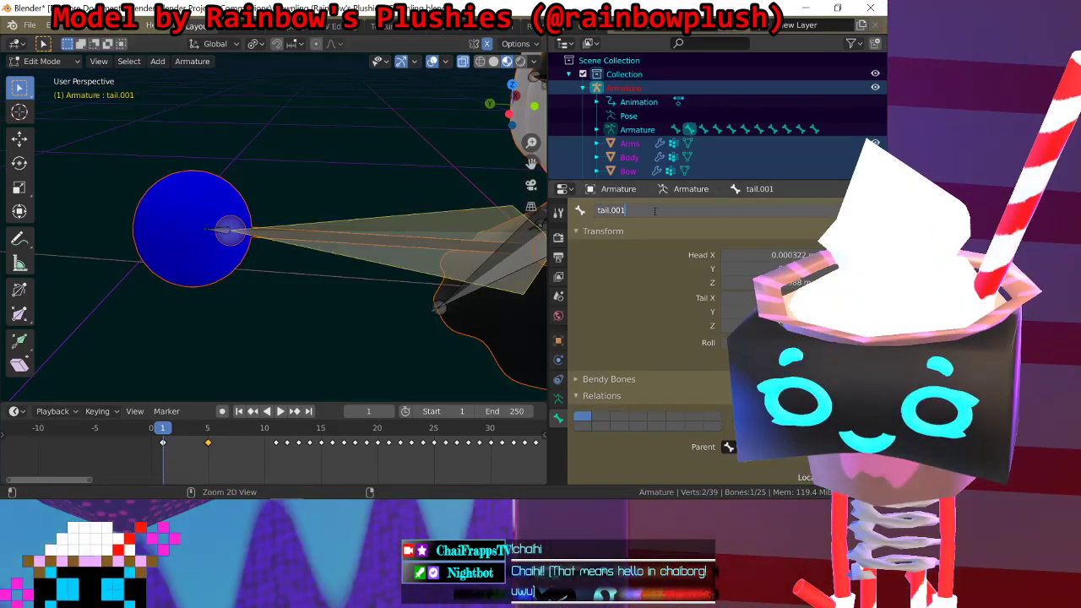
{"action": "type", "text": "tail_base"}
{"action": "key", "text": "Return"}
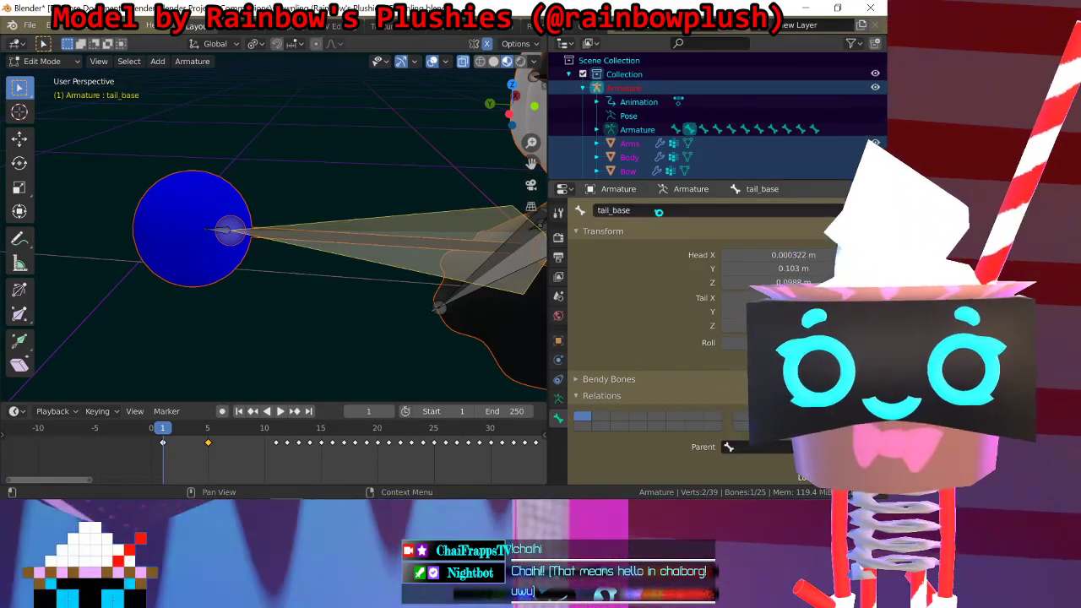
Step: Examine the tail_end bone and the bones in the lower body, selecting them one at a time
{"action": "mouse_move", "coordinate": [380, 188]}
{"action": "middle_mouse_down", "text": "shift"}
{"action": "mouse_move", "coordinate": [251, 158]}
{"action": "mouse_move", "coordinate": [395, 176]}
{"action": "middle_mouse_up", "text": "shift"}
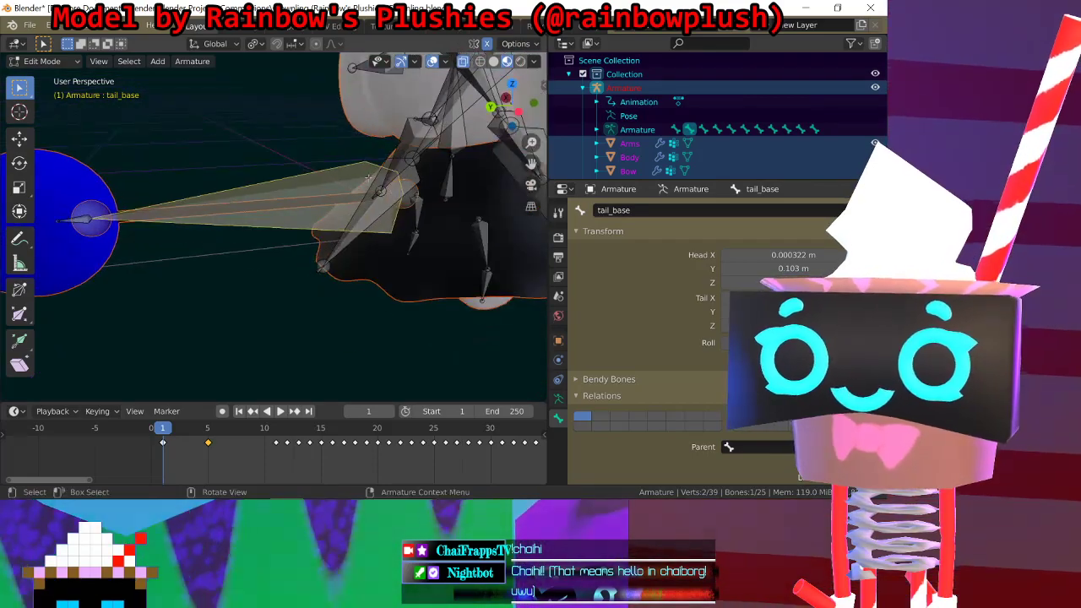
{"action": "left_click", "coordinate": [69, 221]}
{"action": "key", "text": "e"}
{"action": "left_click", "coordinate": [58, 220]}
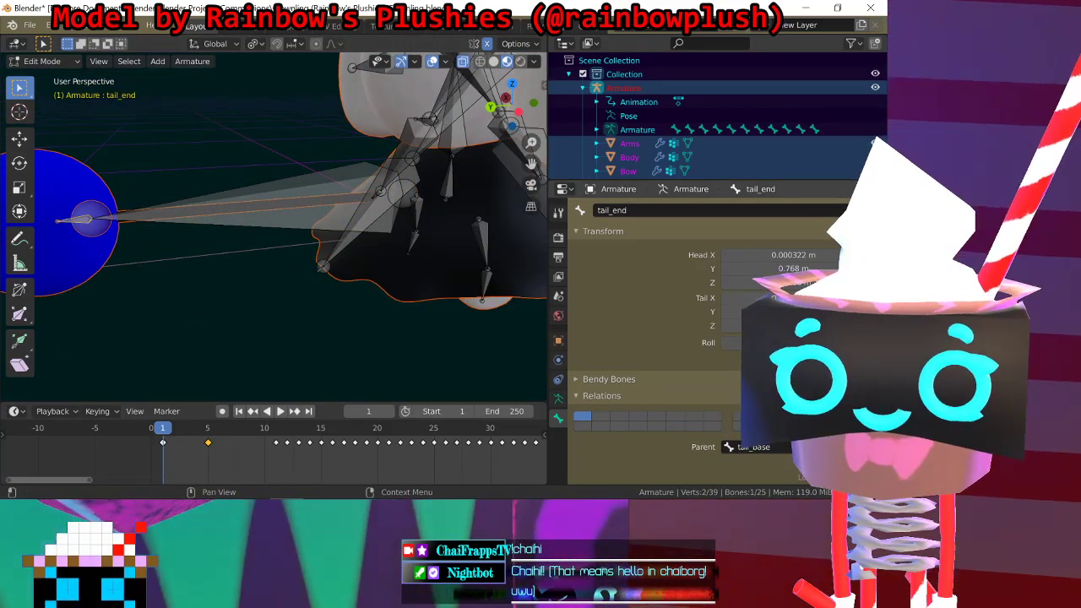
{"action": "middle_click_drag", "start_coordinate": [457, 334], "coordinate": [190, 186]}
{"action": "left_click", "coordinate": [359, 223]}
{"action": "left_click", "coordinate": [352, 227]}
{"action": "left_click", "coordinate": [264, 192]}
{"action": "left_click", "coordinate": [262, 210]}
Step: Delete the spine.R.007_end bone and two more leftover bones beside it in the upper body
{"action": "left_click", "coordinate": [233, 148]}
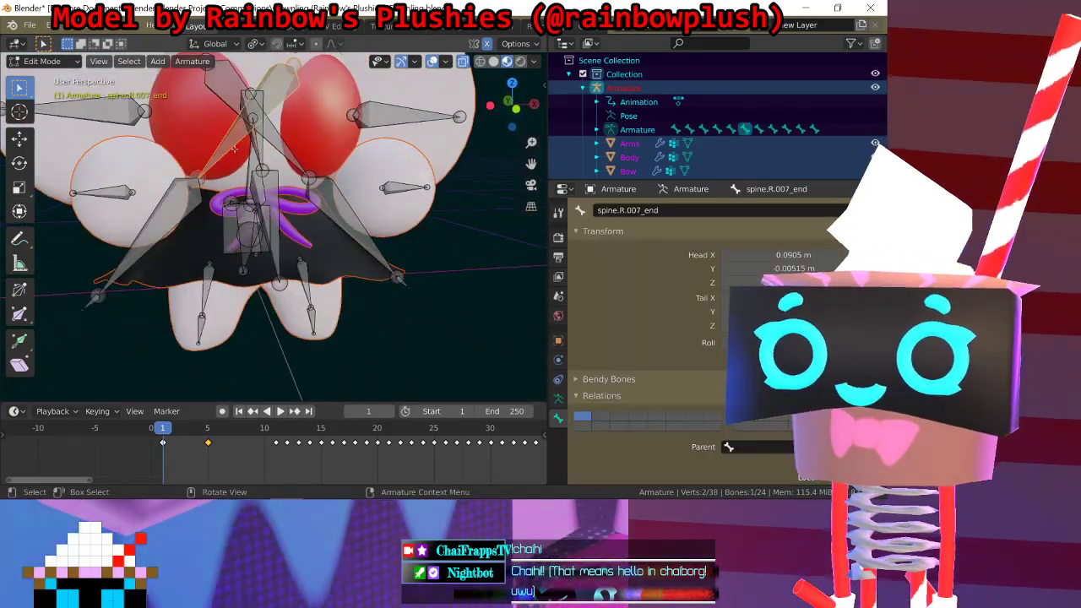
{"action": "key", "text": "x"}
{"action": "left_click", "coordinate": [236, 149]}
{"action": "left_click", "coordinate": [230, 95]}
{"action": "mouse_move", "coordinate": [228, 126]}
{"action": "middle_mouse_down"}
{"action": "mouse_move", "coordinate": [286, 133]}
{"action": "mouse_move", "coordinate": [240, 133]}
{"action": "middle_mouse_up"}
{"action": "key", "text": "x"}
{"action": "left_click", "coordinate": [285, 135]}
{"action": "left_click", "coordinate": [270, 125]}
{"action": "key", "text": "x"}
{"action": "left_click", "coordinate": [271, 127]}
Step: Examine the remaining body bones, the hat bones and the ear.R bone for their names and parents
{"action": "middle_click_drag", "start_coordinate": [244, 190], "coordinate": [265, 154]}
{"action": "left_click", "coordinate": [318, 178]}
{"action": "left_click", "coordinate": [270, 96]}
{"action": "middle_click_drag", "start_coordinate": [270, 96], "coordinate": [343, 194], "text": "shift"}
{"action": "scroll", "coordinate": [343, 194], "scroll_direction": "up", "scroll_amount": 2}
{"action": "left_click", "coordinate": [346, 186]}
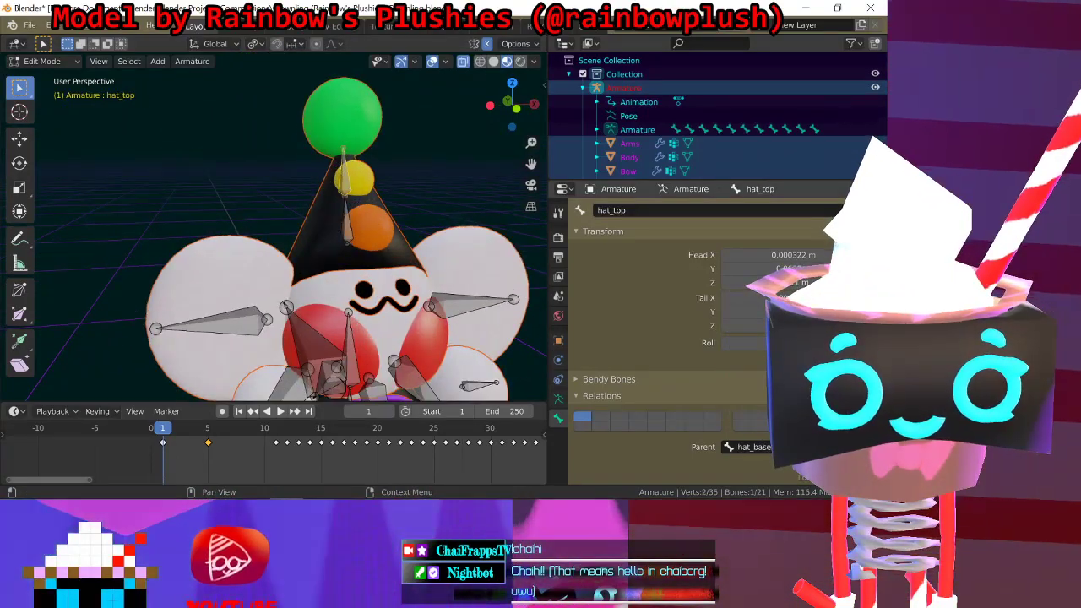
{"action": "left_click", "coordinate": [345, 219]}
{"action": "middle_click_drag", "start_coordinate": [345, 219], "coordinate": [274, 235]}
{"action": "middle_click_drag", "start_coordinate": [268, 279], "coordinate": [214, 184], "text": "shift"}
{"action": "left_click", "coordinate": [161, 152]}
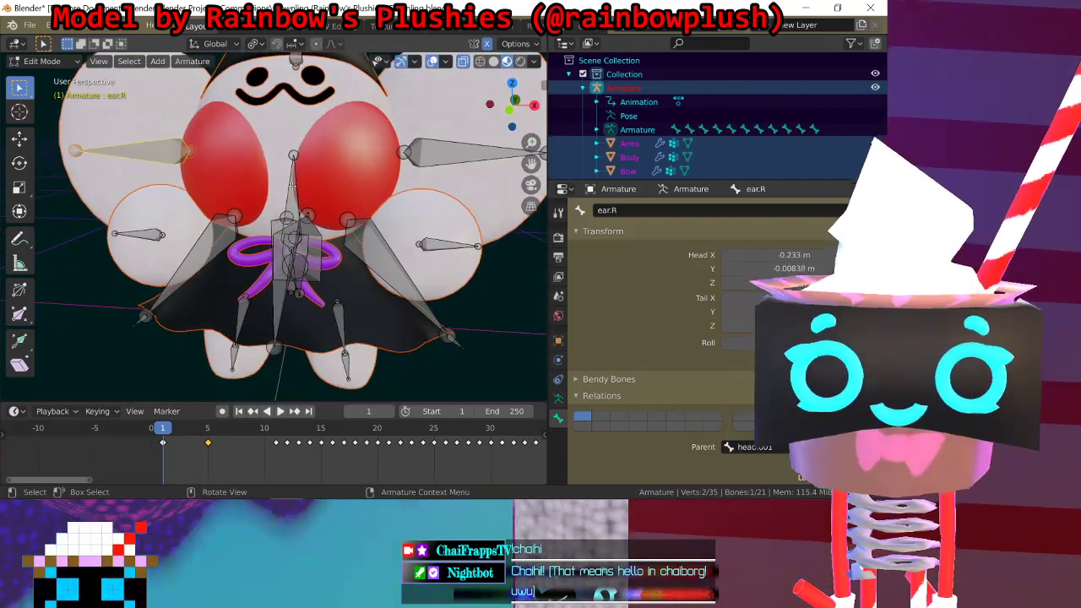
{"action": "middle_click_drag", "start_coordinate": [150, 174], "coordinate": [173, 187]}
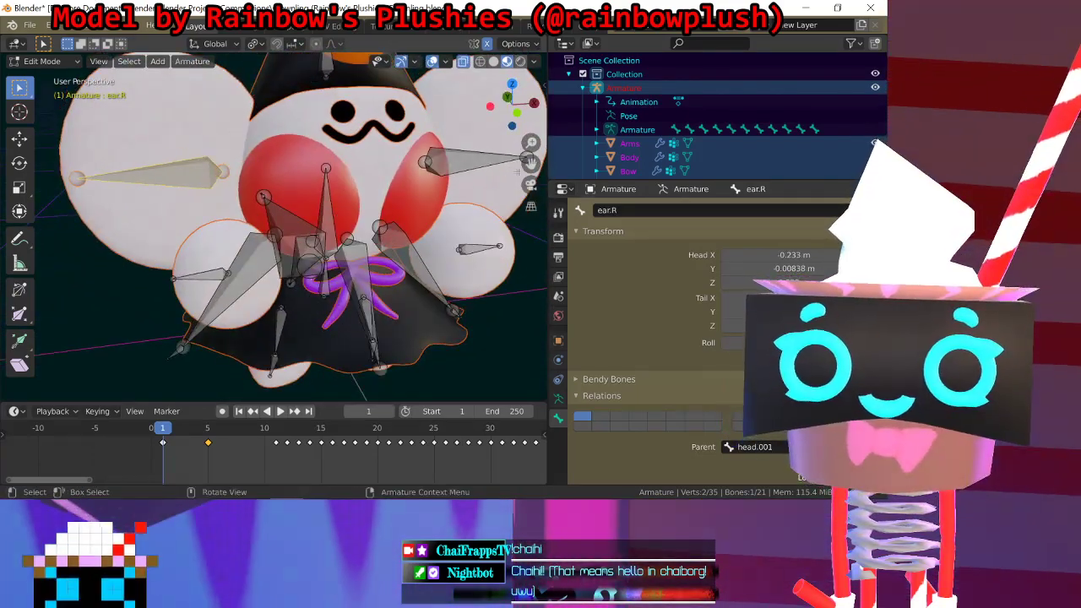
Step: Rename the head.001 bone as head, and select the ear.R bone to check its parent
{"action": "left_click", "coordinate": [326, 196]}
{"action": "middle_click_drag", "start_coordinate": [335, 203], "coordinate": [319, 201]}
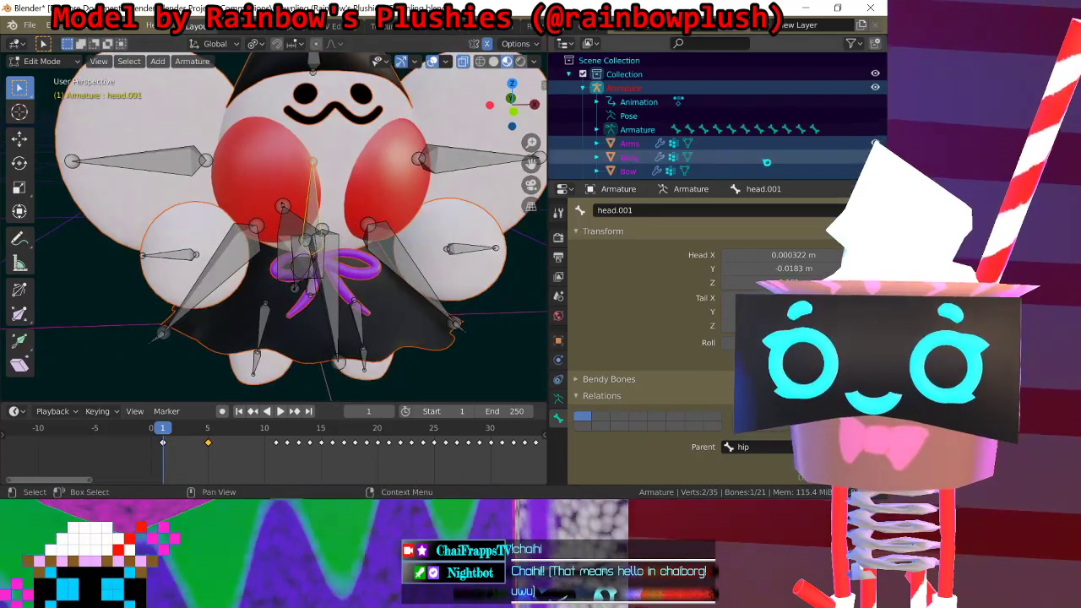
{"action": "left_click", "coordinate": [673, 210]}
{"action": "type", "text": "head"}
{"action": "key", "text": "Return"}
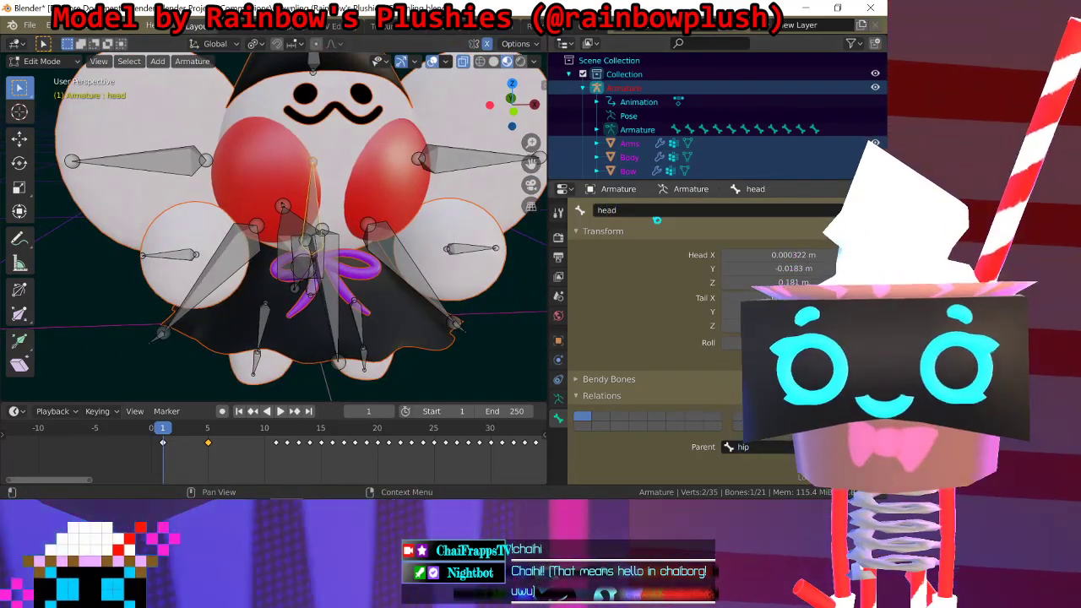
{"action": "left_click", "coordinate": [147, 159]}
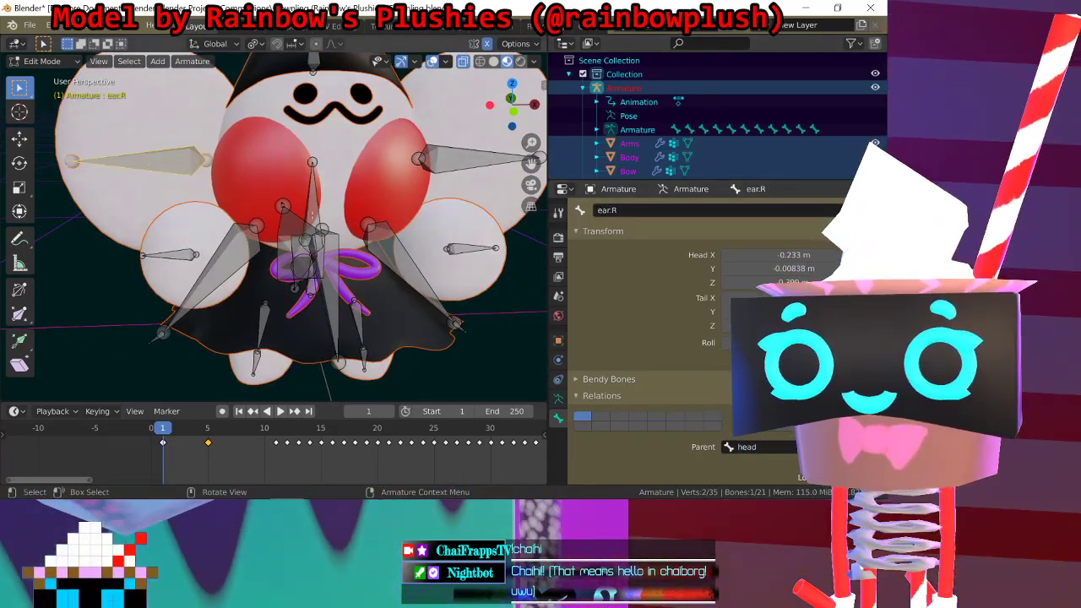
Step: Set the parent of the tail_base bone to hip
{"action": "middle_click_drag", "start_coordinate": [147, 160], "coordinate": [253, 121]}
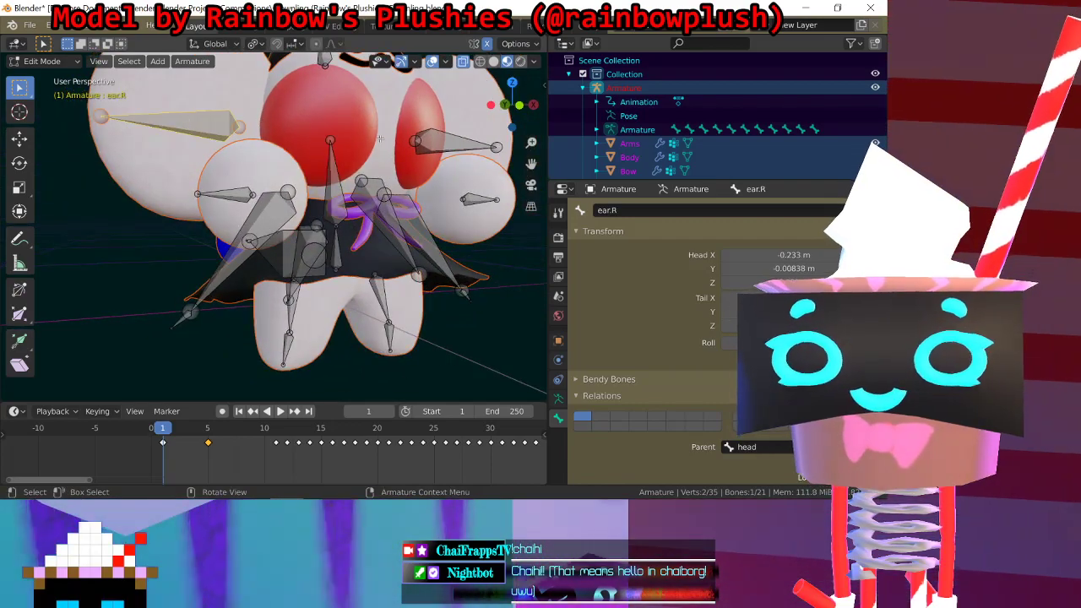
{"action": "left_click", "coordinate": [496, 135]}
{"action": "middle_click_drag", "start_coordinate": [496, 135], "coordinate": [321, 180]}
{"action": "left_click", "coordinate": [230, 221]}
{"action": "left_click", "coordinate": [261, 236]}
{"action": "middle_click_drag", "start_coordinate": [261, 236], "coordinate": [238, 179]}
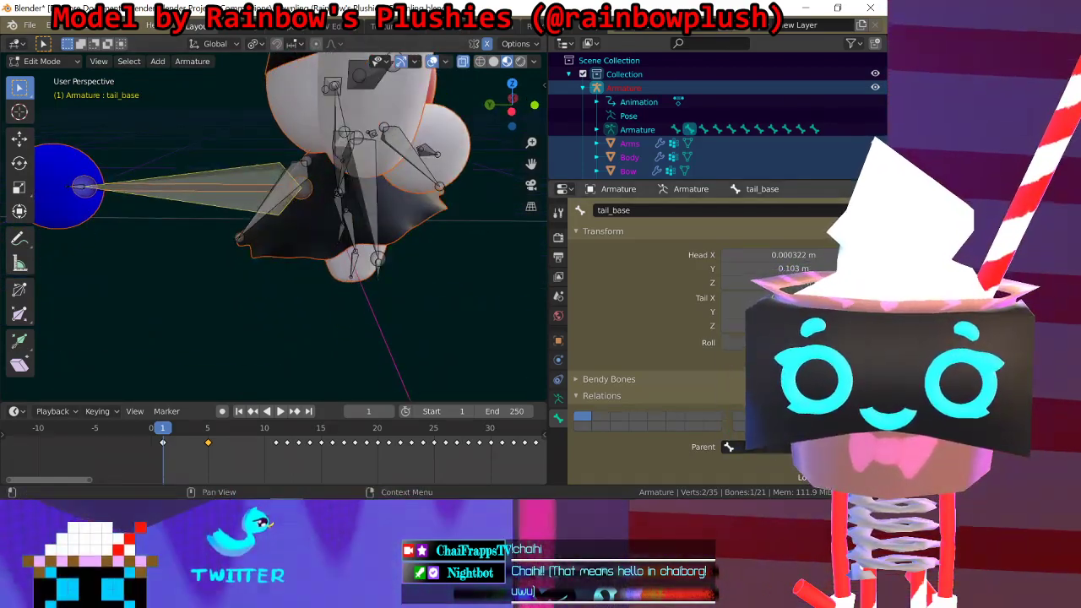
{"action": "key", "text": "Return"}
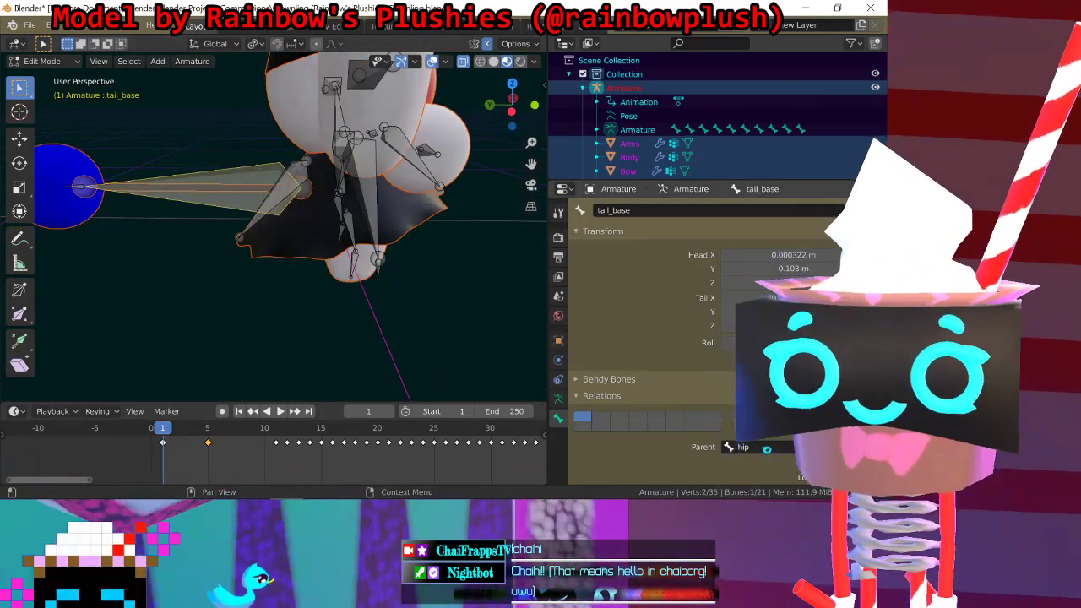
Step: Parent the rear cape bone spine.L.008 to the hip bone
{"action": "middle_click_drag", "start_coordinate": [64, 184], "coordinate": [305, 180]}
{"action": "left_click", "coordinate": [305, 180]}
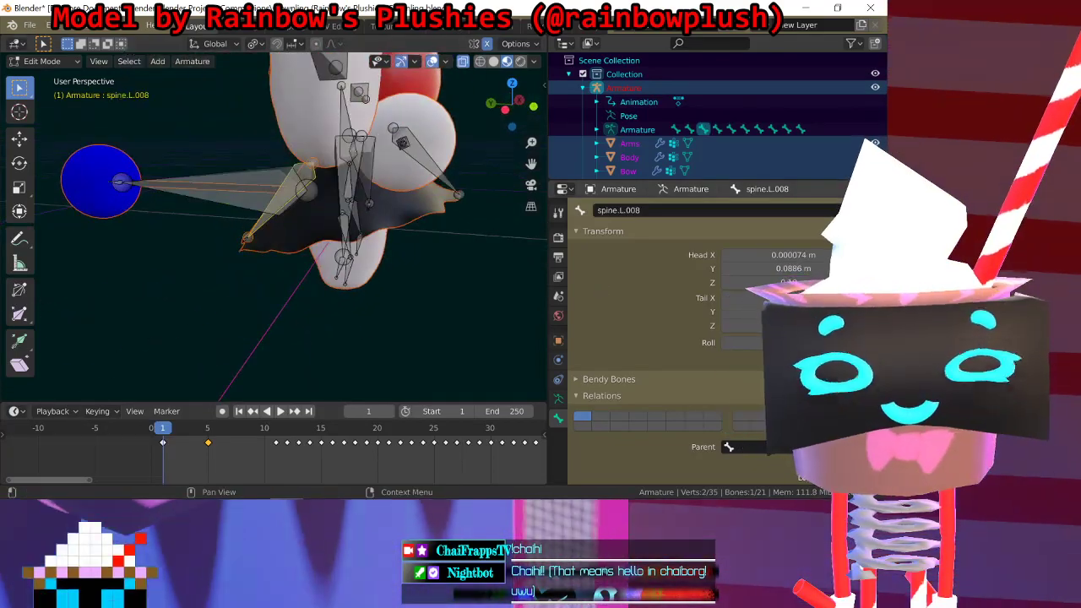
{"action": "type", "text": "hi"}
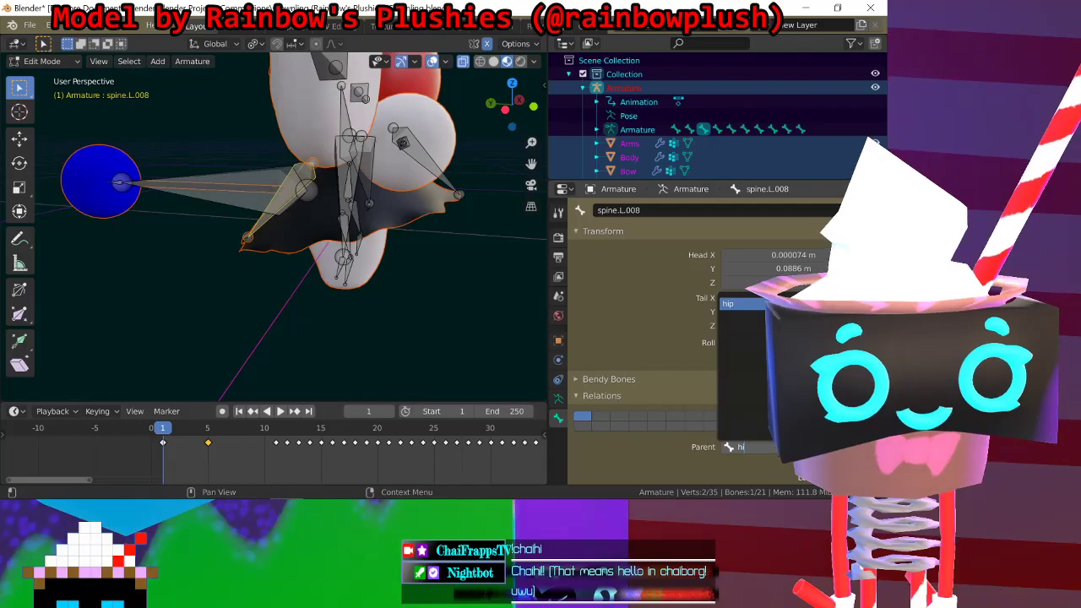
{"action": "type", "text": "p"}
{"action": "key", "text": "Return"}
Step: Parent the side cape bones spine.R.007 and spine.L.012 and the front cape bone spine.L.014 to hip
{"action": "middle_click_drag", "start_coordinate": [434, 227], "coordinate": [367, 237]}
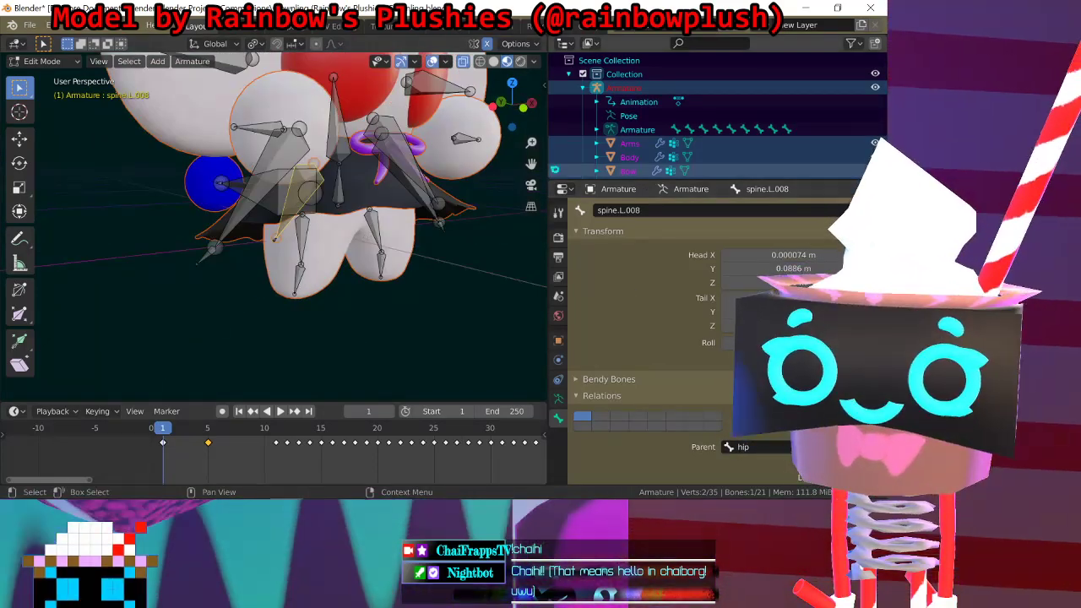
{"action": "middle_click_drag", "start_coordinate": [251, 200], "coordinate": [203, 189]}
{"action": "left_click", "coordinate": [201, 189]}
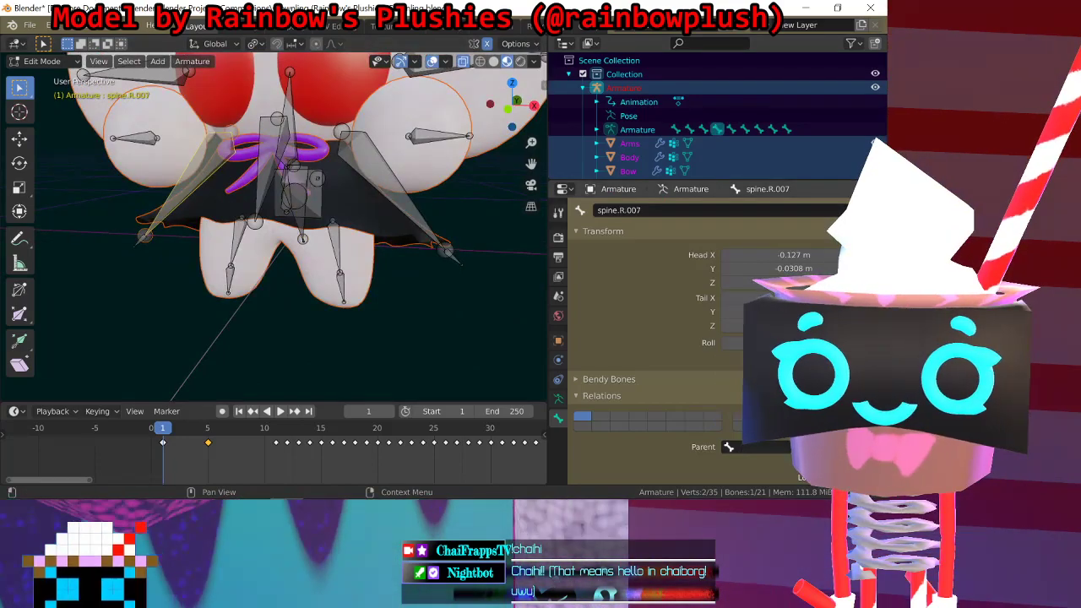
{"action": "key", "text": "Return"}
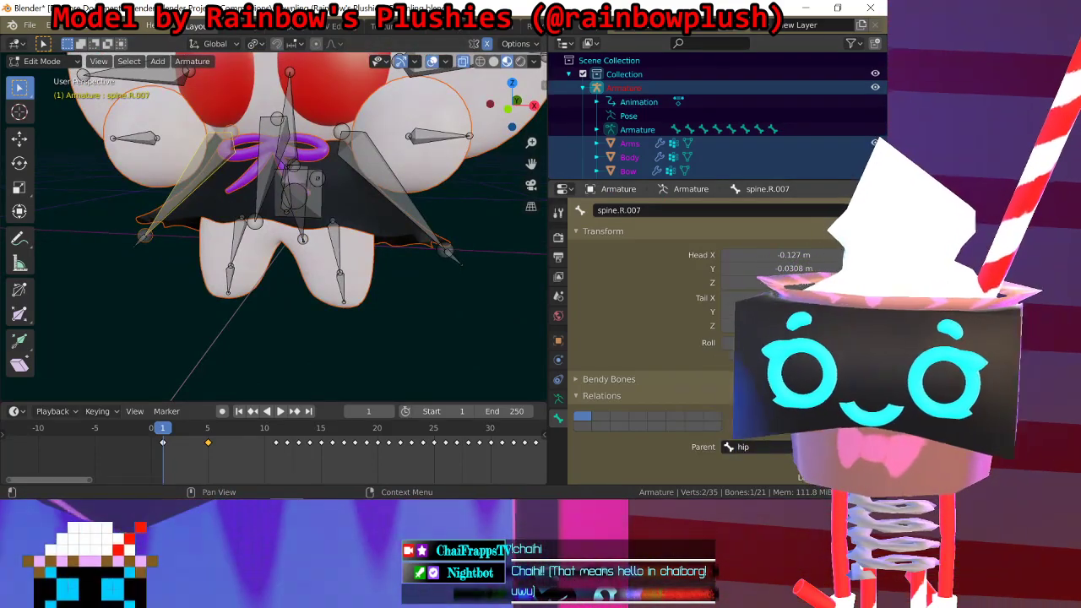
{"action": "left_click", "coordinate": [394, 207]}
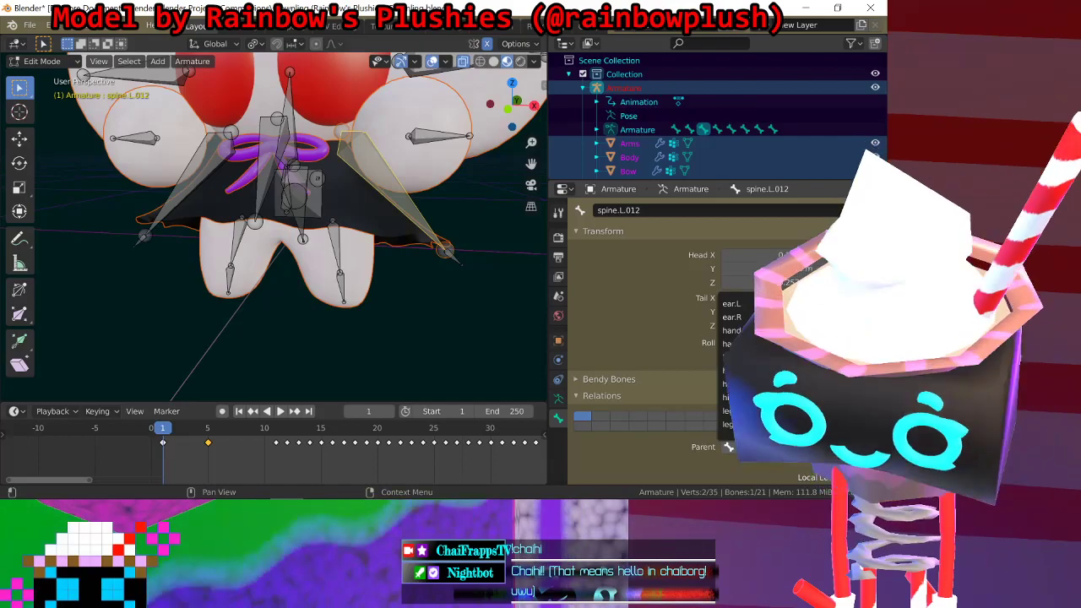
{"action": "key", "text": "Return"}
{"action": "middle_click_drag", "start_coordinate": [355, 207], "coordinate": [462, 228]}
{"action": "left_click", "coordinate": [413, 191]}
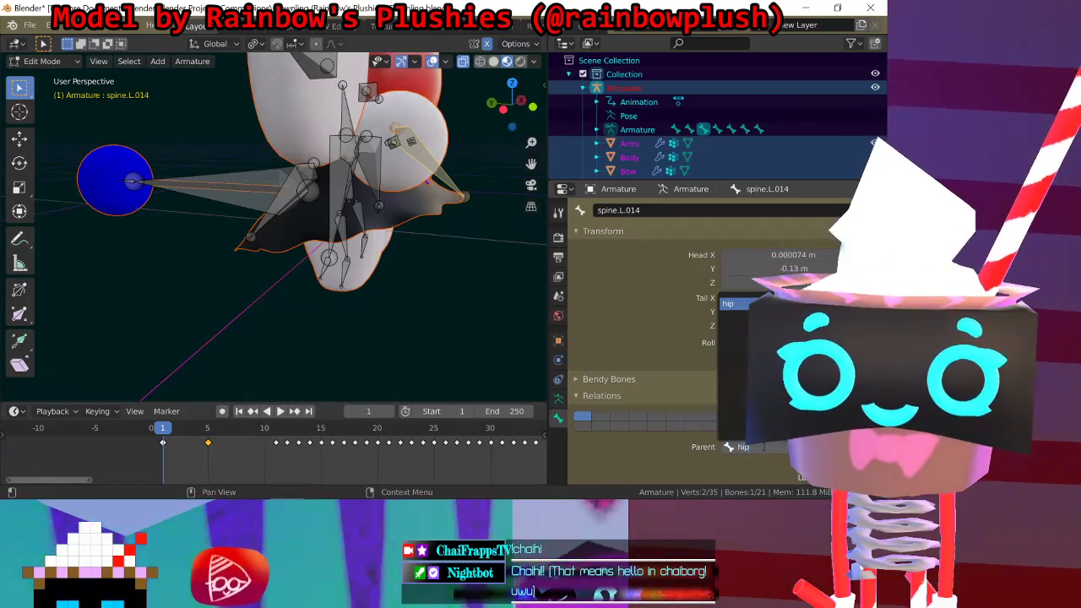
Step: Parent the upper leg bones leg.R and leg.L to the hip bone
{"action": "middle_click_drag", "start_coordinate": [456, 177], "coordinate": [278, 224]}
{"action": "left_click", "coordinate": [291, 221]}
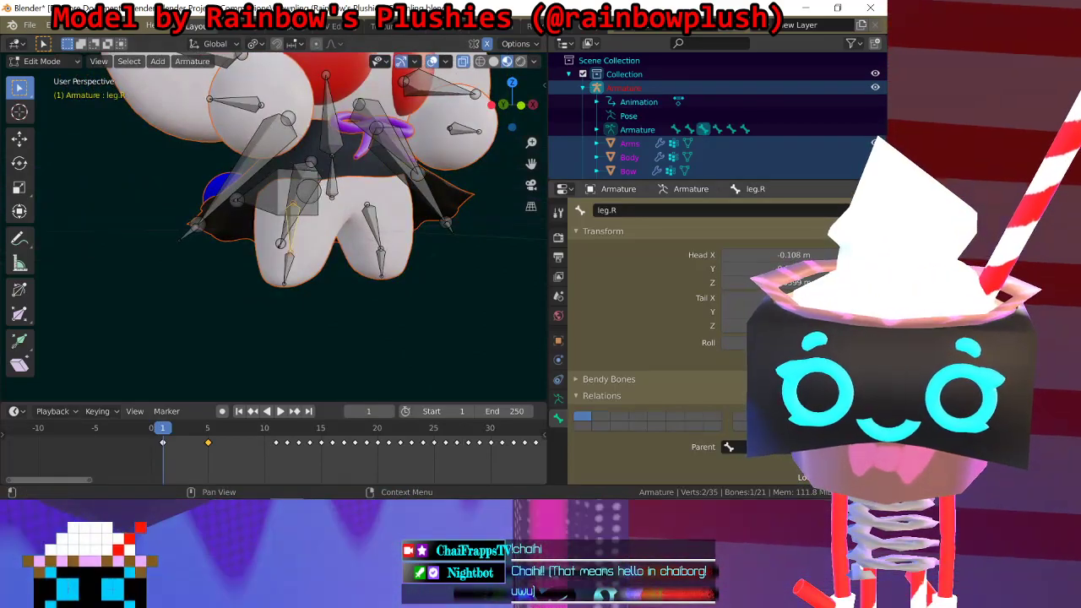
{"action": "key", "text": "Return"}
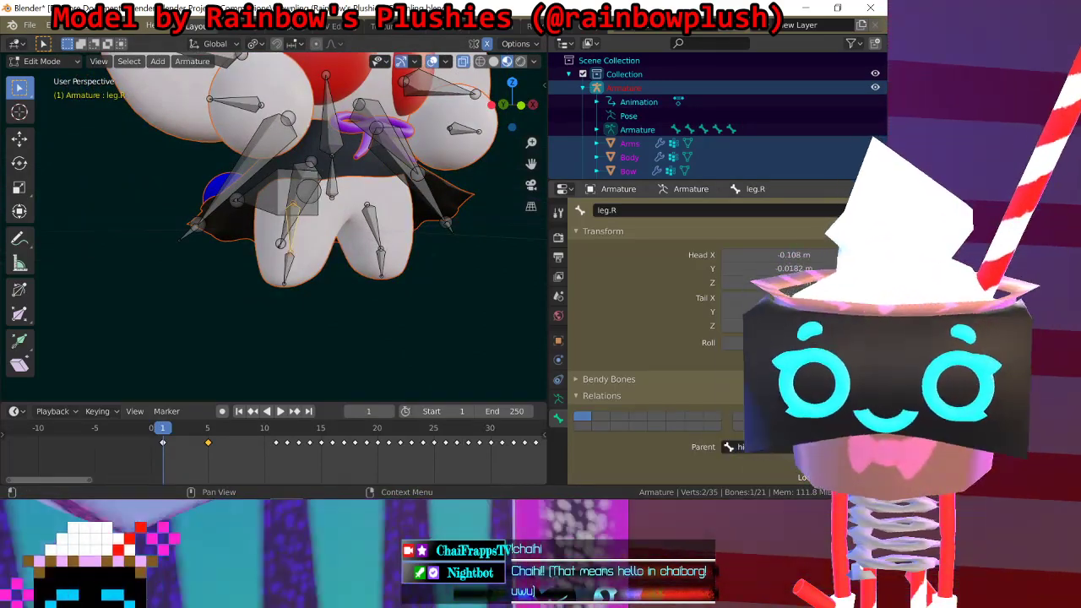
{"action": "left_click", "coordinate": [373, 223]}
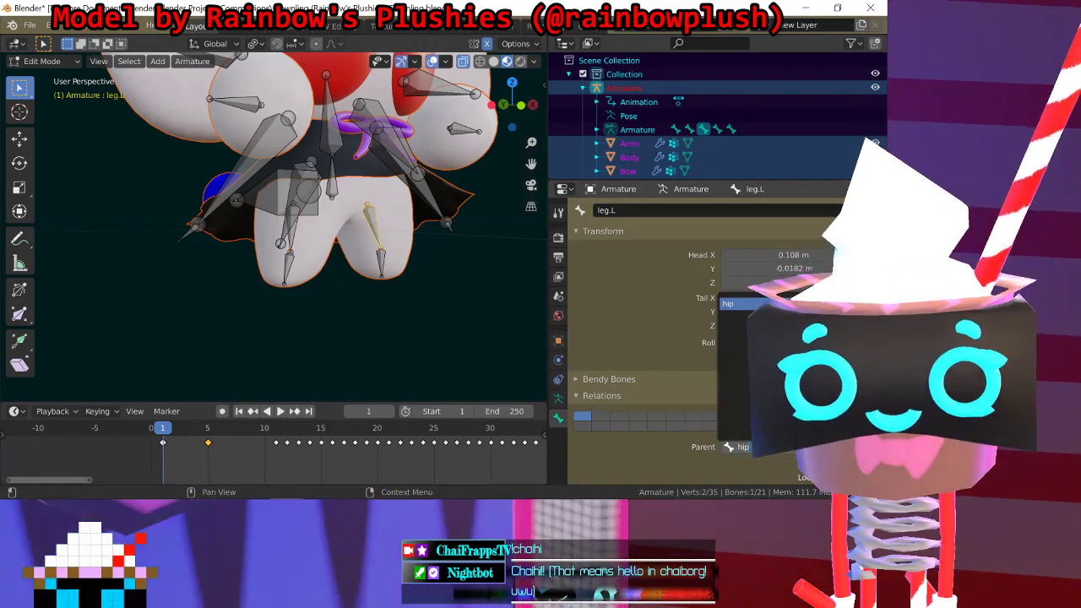
{"action": "key", "text": "Return"}
Step: Check the parent assignments of the lower leg bones and the head bone
{"action": "left_click", "coordinate": [285, 260]}
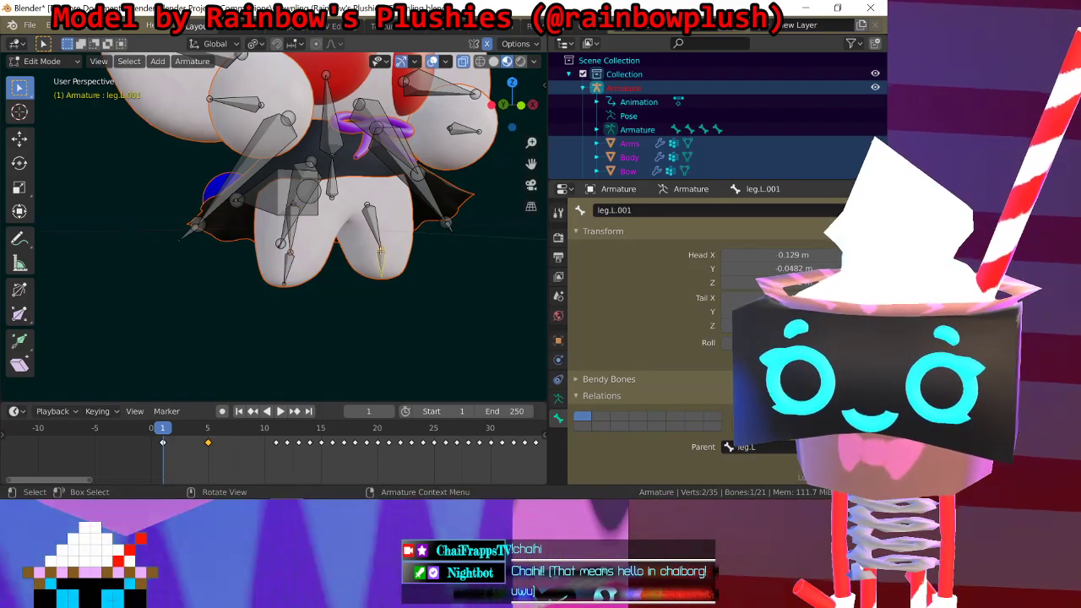
{"action": "left_click", "coordinate": [377, 245]}
{"action": "middle_click_drag", "start_coordinate": [377, 254], "coordinate": [355, 274]}
{"action": "left_click", "coordinate": [284, 186]}
{"action": "mouse_move", "coordinate": [284, 186]}
{"action": "middle_mouse_down"}
{"action": "mouse_move", "coordinate": [256, 236]}
{"action": "mouse_move", "coordinate": [249, 198]}
{"action": "mouse_move", "coordinate": [296, 173]}
{"action": "mouse_move", "coordinate": [258, 227]}
{"action": "mouse_move", "coordinate": [245, 221]}
{"action": "mouse_move", "coordinate": [262, 211]}
{"action": "mouse_move", "coordinate": [343, 216]}
{"action": "mouse_move", "coordinate": [274, 198]}
{"action": "middle_mouse_up"}
{"action": "left_click", "coordinate": [274, 199]}
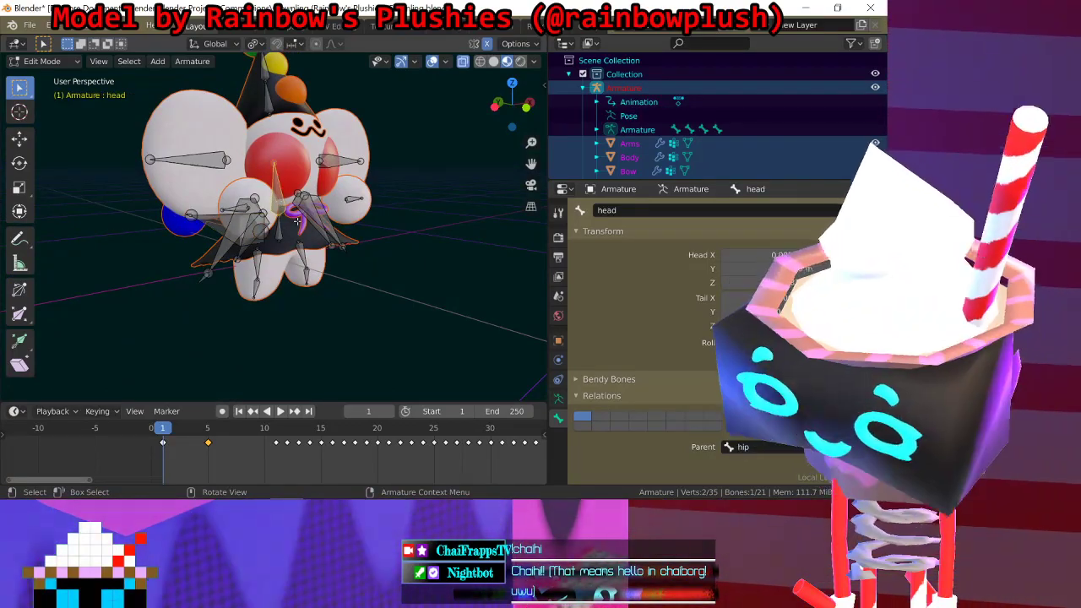
Step: Switch to Unity, inspect the Clownling avatar's bone configuration in the scene, and return to Blender
{"action": "mouse_move", "coordinate": [666, 500]}
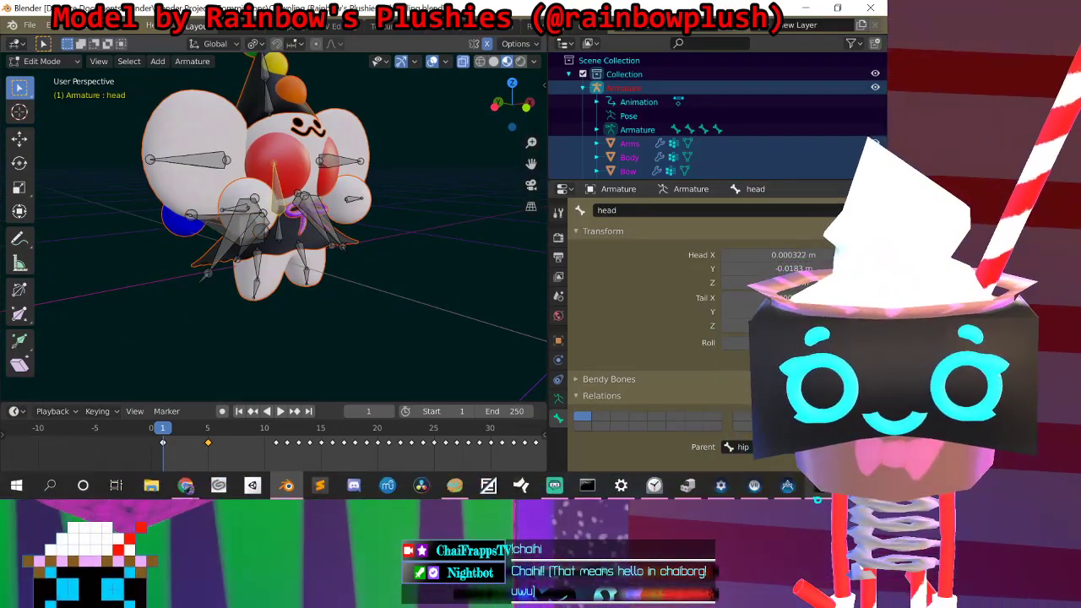
{"action": "left_click", "coordinate": [819, 487]}
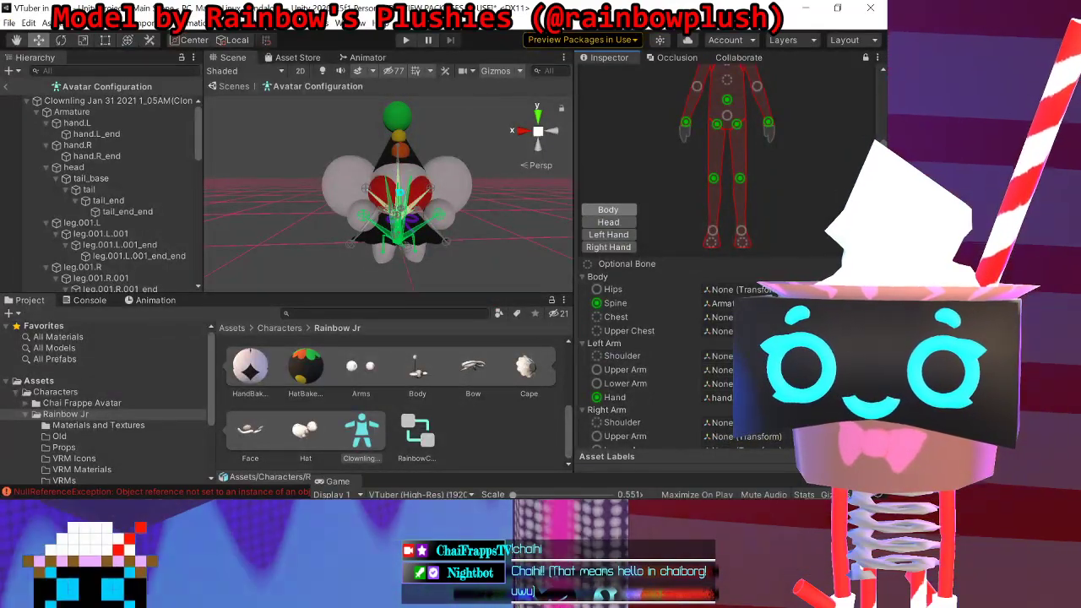
{"action": "scroll", "coordinate": [414, 174], "scroll_direction": "up", "scroll_amount": 5}
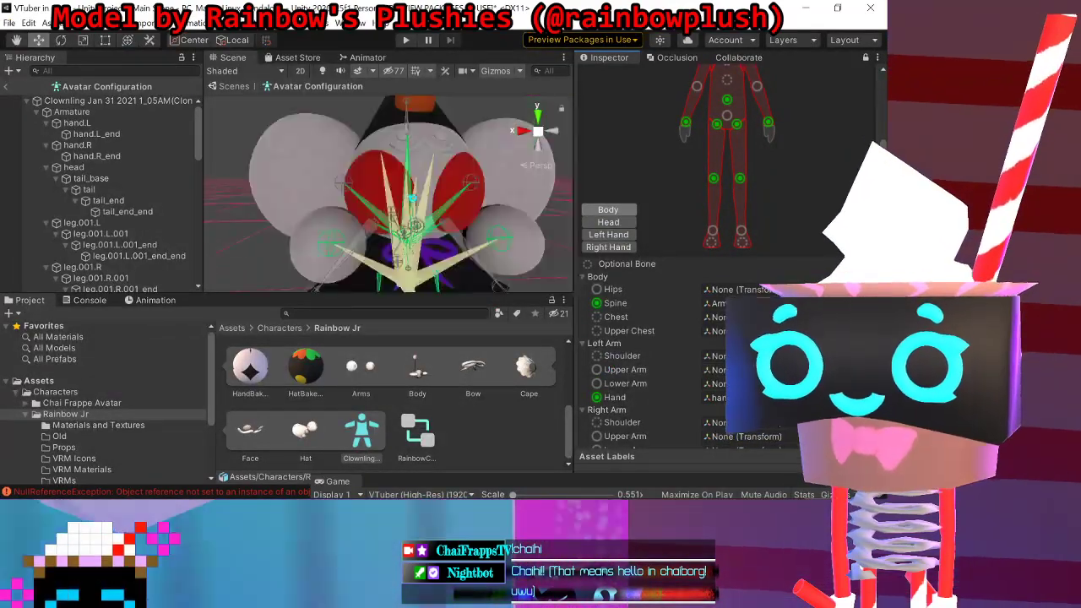
{"action": "scroll", "coordinate": [413, 175], "scroll_direction": "down", "scroll_amount": 5}
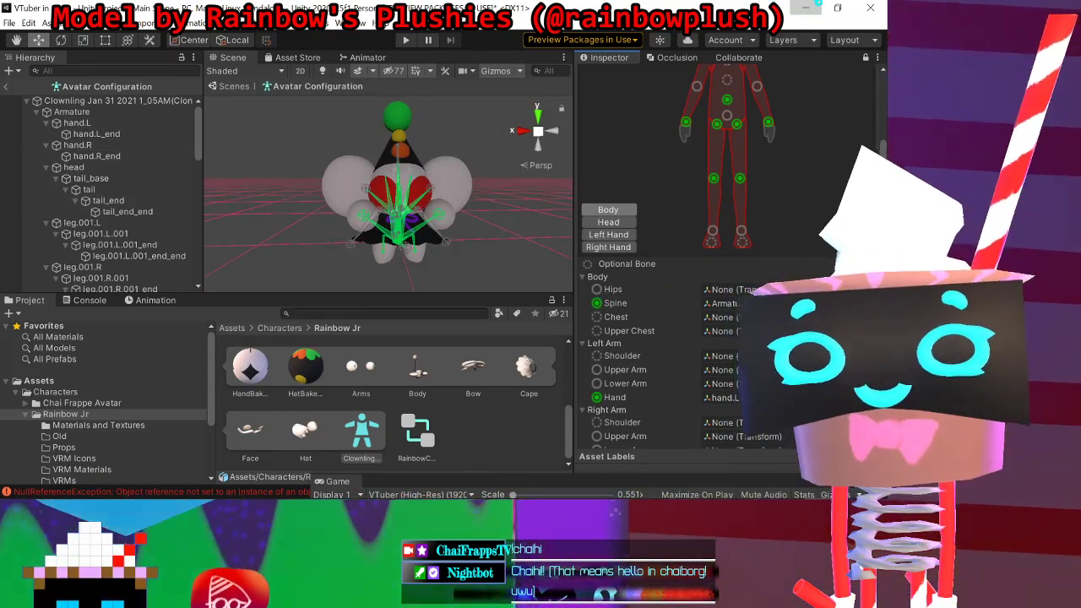
{"action": "left_click", "coordinate": [805, 8]}
Step: Try to extrude a new bone from the joint between the hip and head bones
{"action": "scroll", "coordinate": [284, 207], "scroll_direction": "up", "scroll_amount": 5}
{"action": "scroll", "coordinate": [284, 207], "scroll_direction": "down", "scroll_amount": 2}
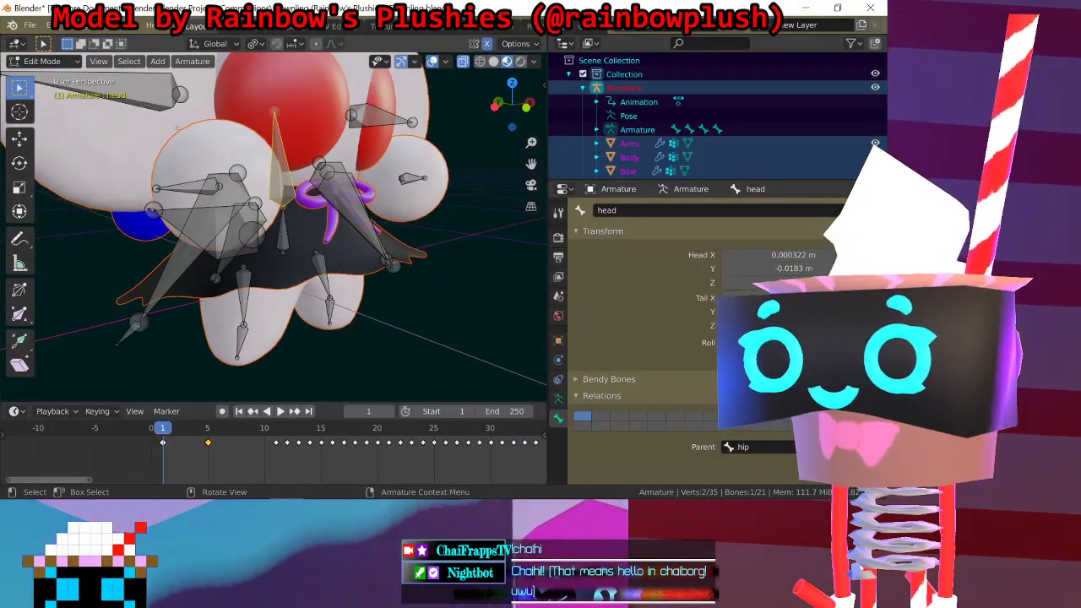
{"action": "left_click", "coordinate": [282, 208]}
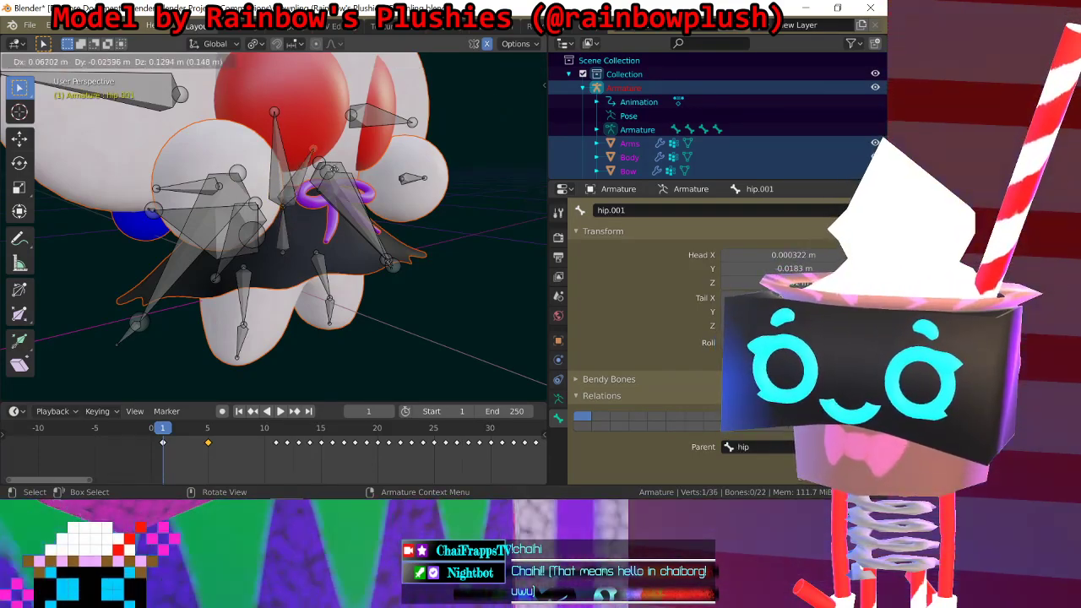
{"action": "right_click", "coordinate": [361, 199], "text": "ctrl"}
{"action": "key", "text": "ctrl+z"}
Step: Disconnect the head bone from its hip parent while keeping the parent relationship
{"action": "left_click", "coordinate": [281, 179]}
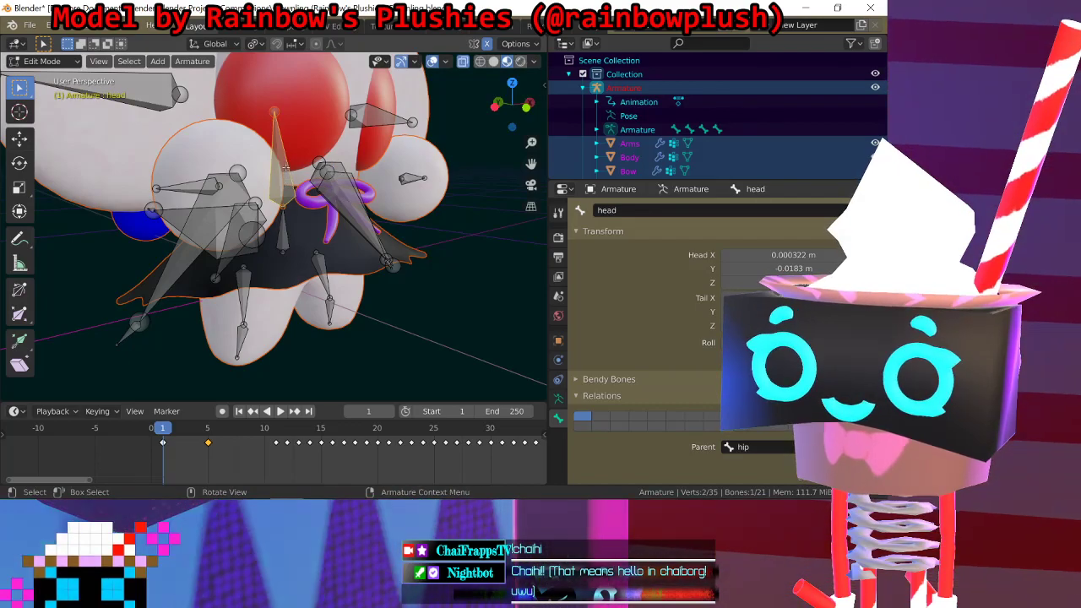
{"action": "left_click", "coordinate": [285, 230]}
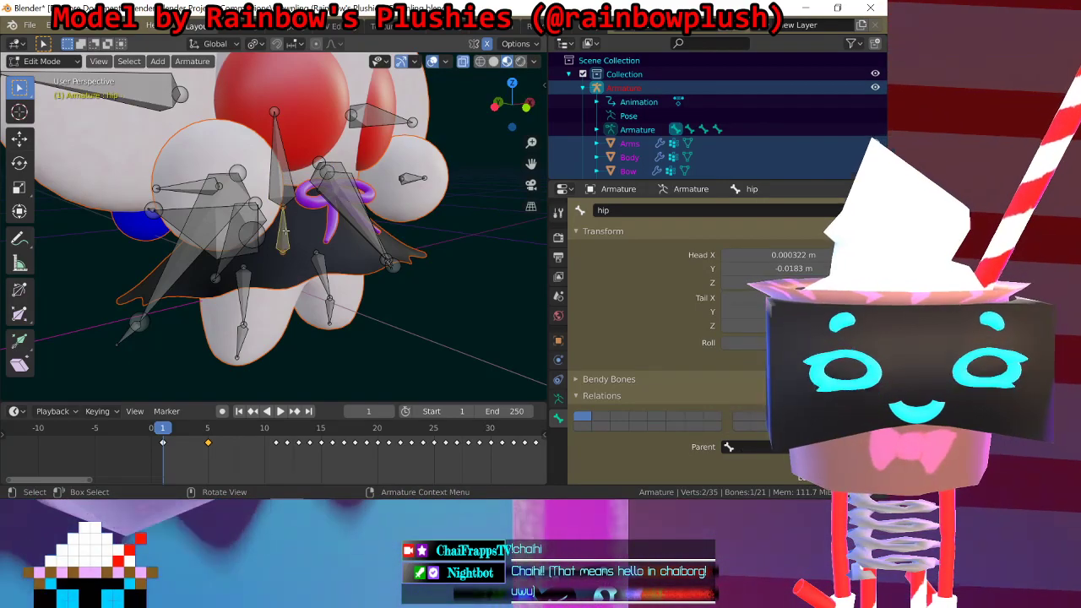
{"action": "left_click", "coordinate": [288, 198]}
{"action": "left_click", "coordinate": [285, 207]}
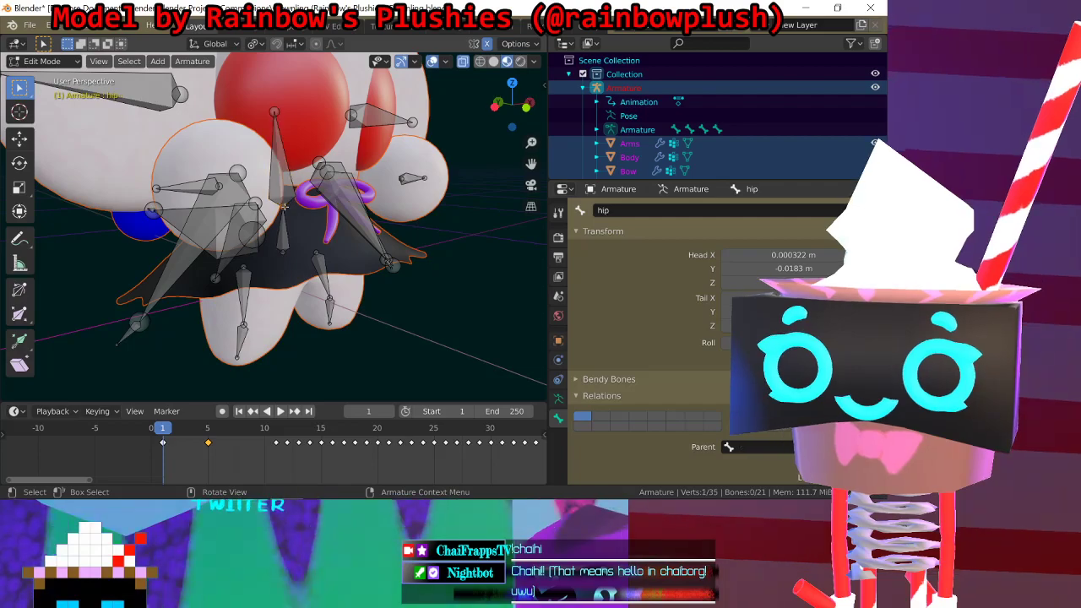
{"action": "left_click", "coordinate": [284, 193]}
{"action": "left_click", "coordinate": [867, 461]}
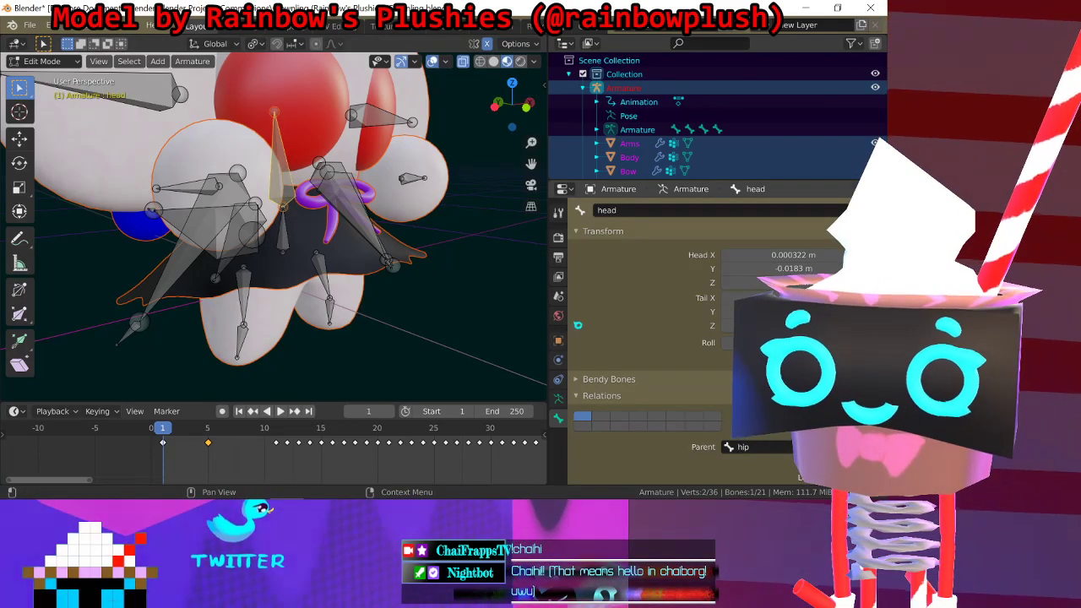
Step: Raise the head bone's base joint slightly and lower the hip bone's tip about 0.02 m along Z to open a gap
{"action": "scroll", "coordinate": [300, 229], "scroll_direction": "up", "scroll_amount": 3}
{"action": "left_click", "coordinate": [291, 189]}
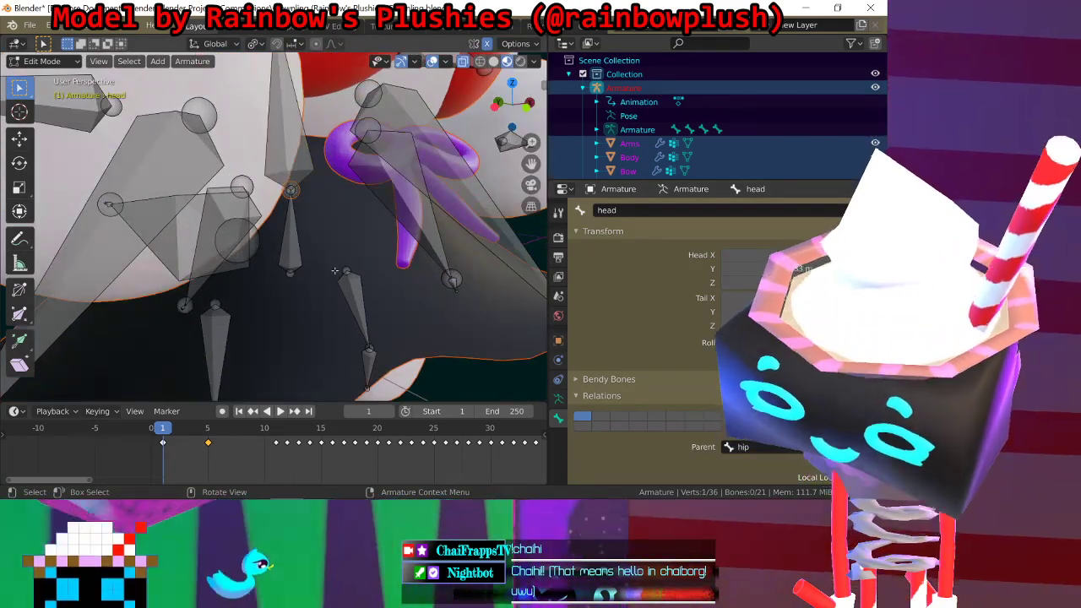
{"action": "key", "text": "g"}
{"action": "left_click", "coordinate": [303, 200]}
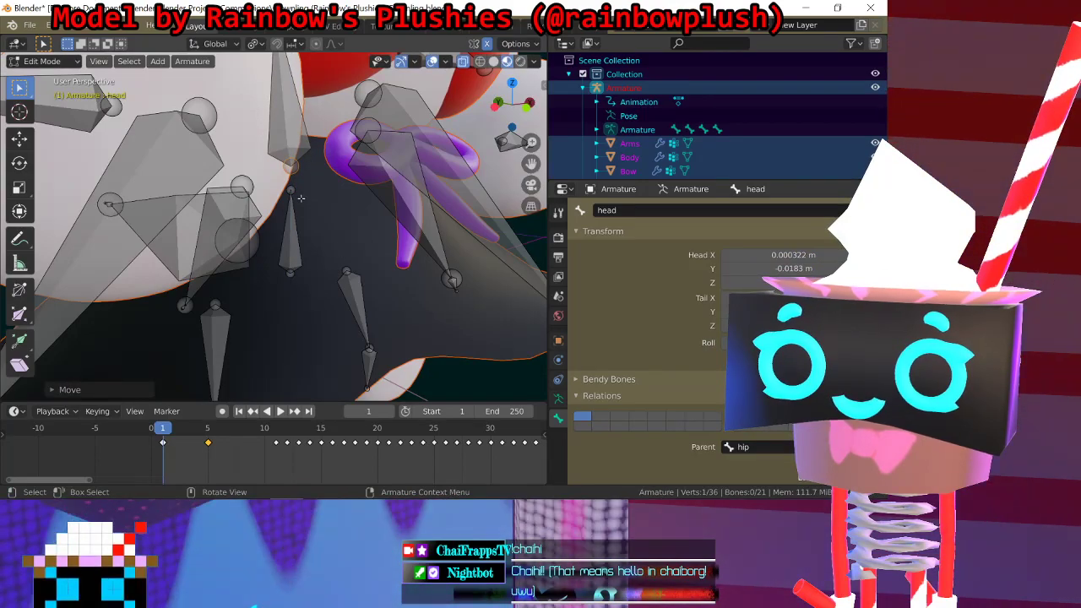
{"action": "left_click", "coordinate": [306, 221]}
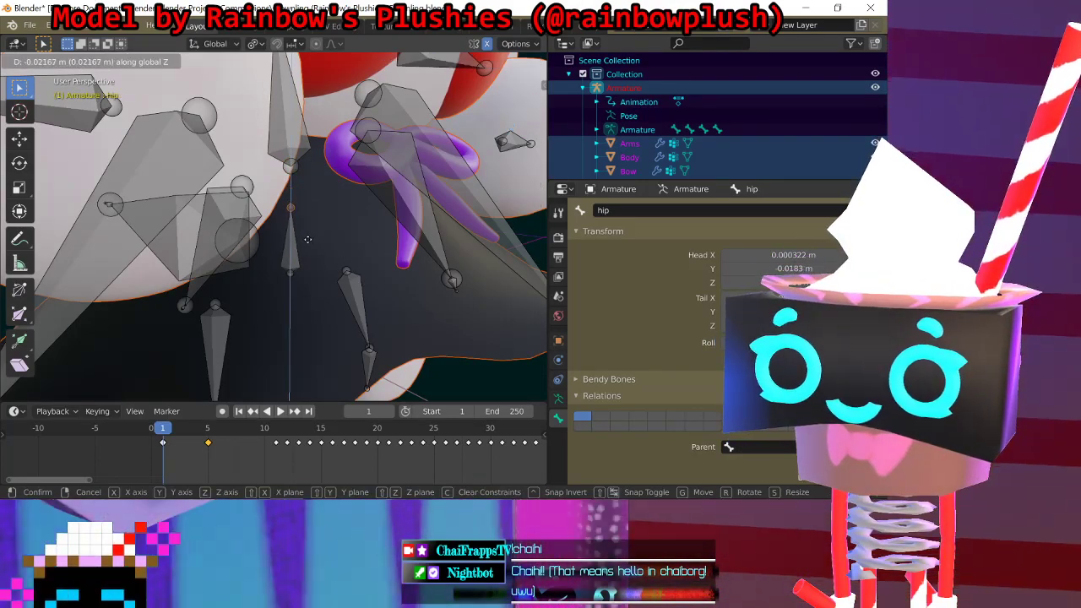
{"action": "left_click", "coordinate": [297, 210]}
Step: Fill the gap between the hip and head bones with a new bone and rename it spine
{"action": "key", "text": "f"}
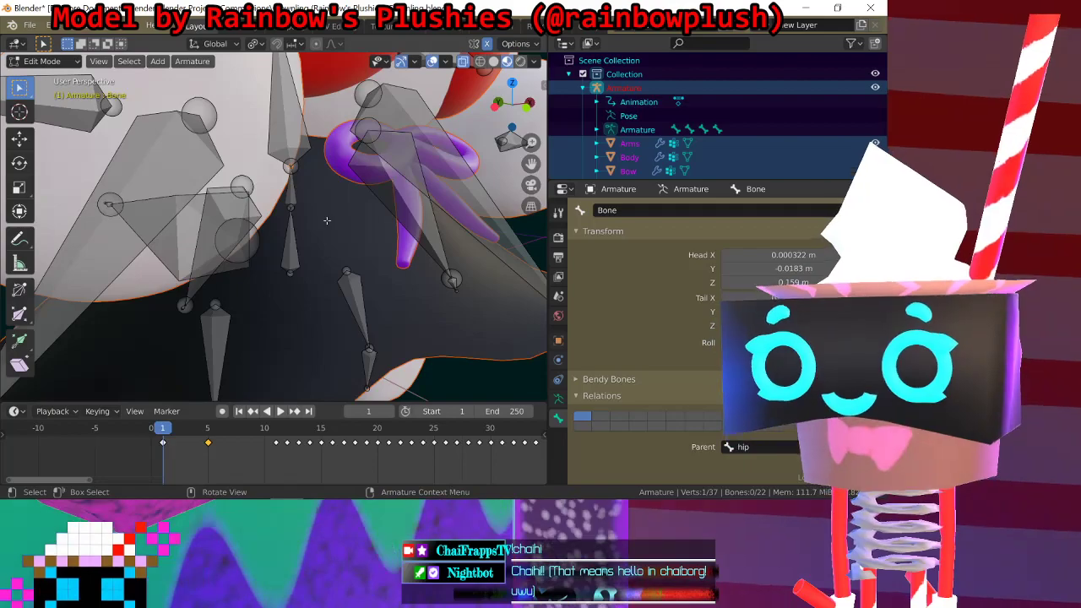
{"action": "scroll", "coordinate": [327, 221], "scroll_direction": "down", "scroll_amount": 5}
{"action": "middle_click_drag", "start_coordinate": [346, 227], "coordinate": [268, 208]}
{"action": "left_click", "coordinate": [273, 209], "text": "shift"}
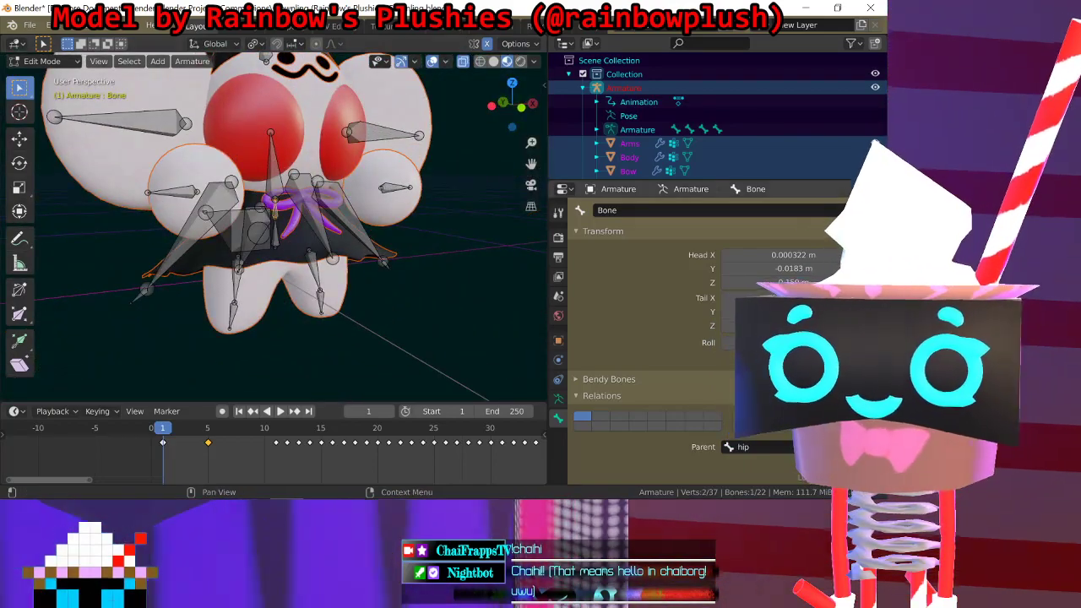
{"action": "left_click", "coordinate": [687, 211]}
{"action": "type", "text": "spine"}
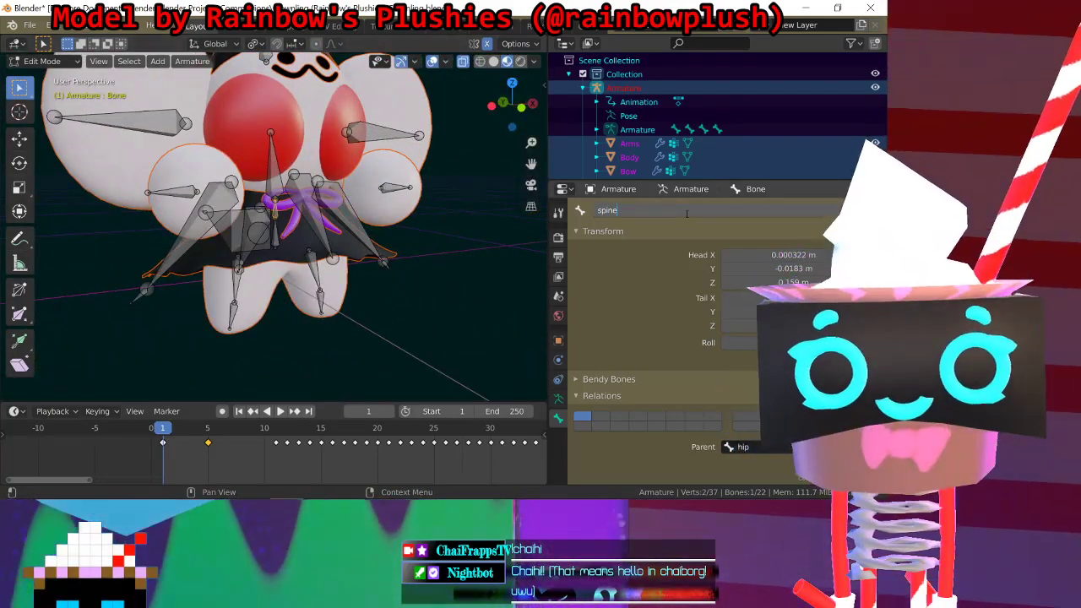
{"action": "key", "text": "Return"}
Step: Change the head bone's parent to the spine bone
{"action": "mouse_move", "coordinate": [289, 191]}
{"action": "middle_mouse_down"}
{"action": "mouse_move", "coordinate": [325, 189]}
{"action": "mouse_move", "coordinate": [276, 177]}
{"action": "middle_mouse_up"}
{"action": "scroll", "coordinate": [276, 177], "scroll_direction": "up", "scroll_amount": 2}
{"action": "left_click", "coordinate": [276, 177]}
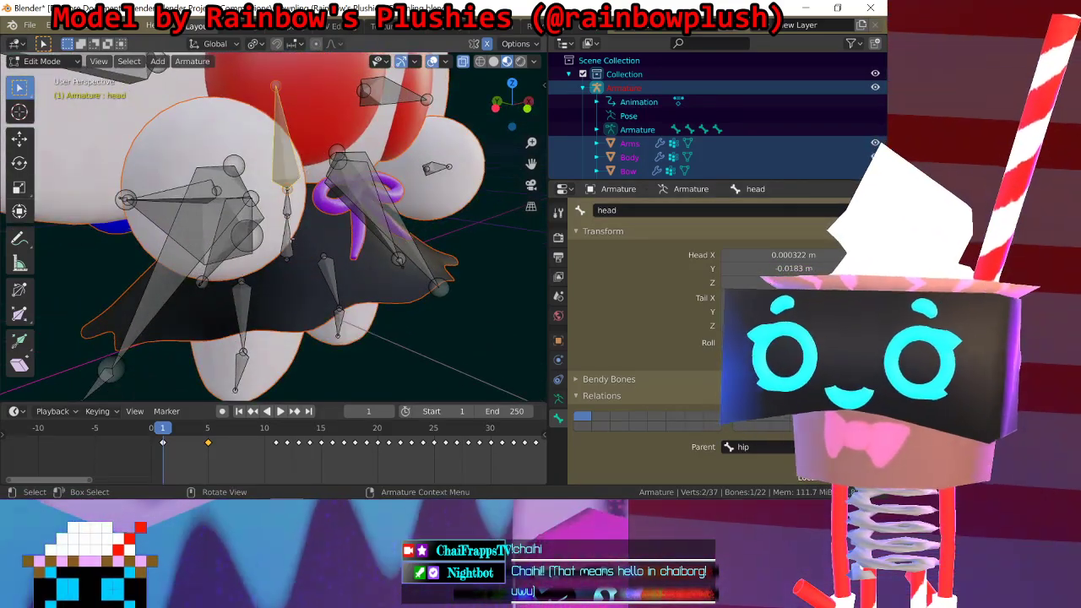
{"action": "left_click", "coordinate": [291, 240]}
{"action": "left_click", "coordinate": [291, 200]}
{"action": "left_click", "coordinate": [290, 154]}
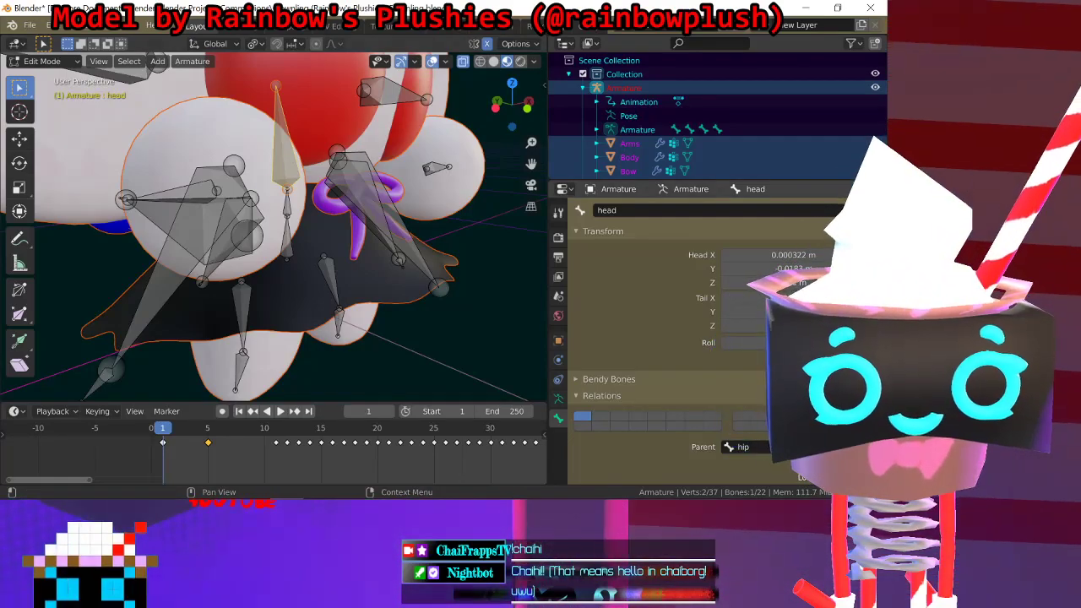
{"action": "left_click", "coordinate": [287, 210]}
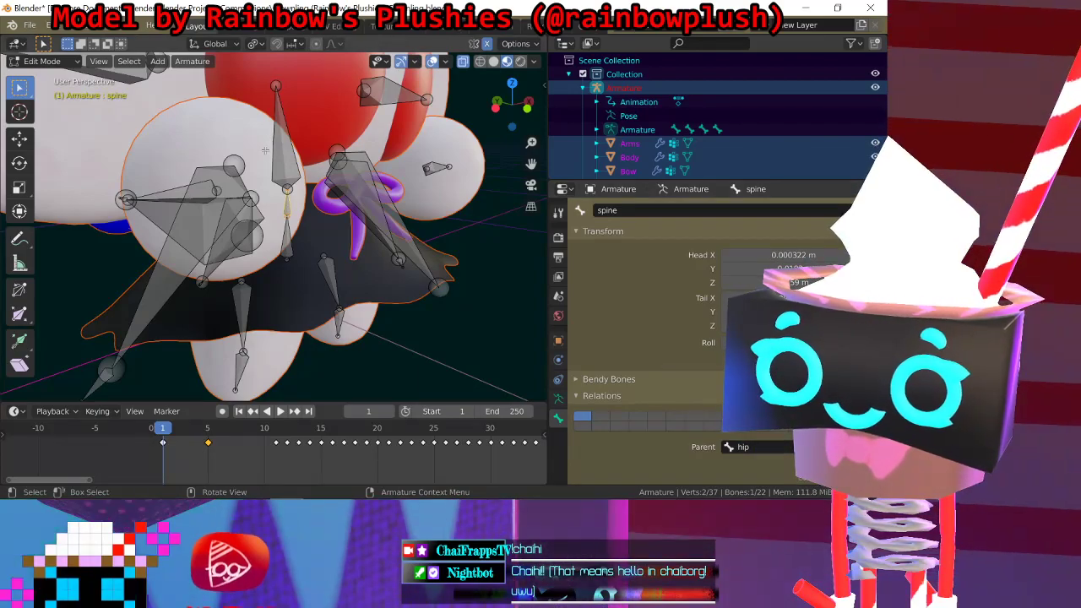
{"action": "left_click", "coordinate": [297, 165]}
{"action": "left_click", "coordinate": [285, 160]}
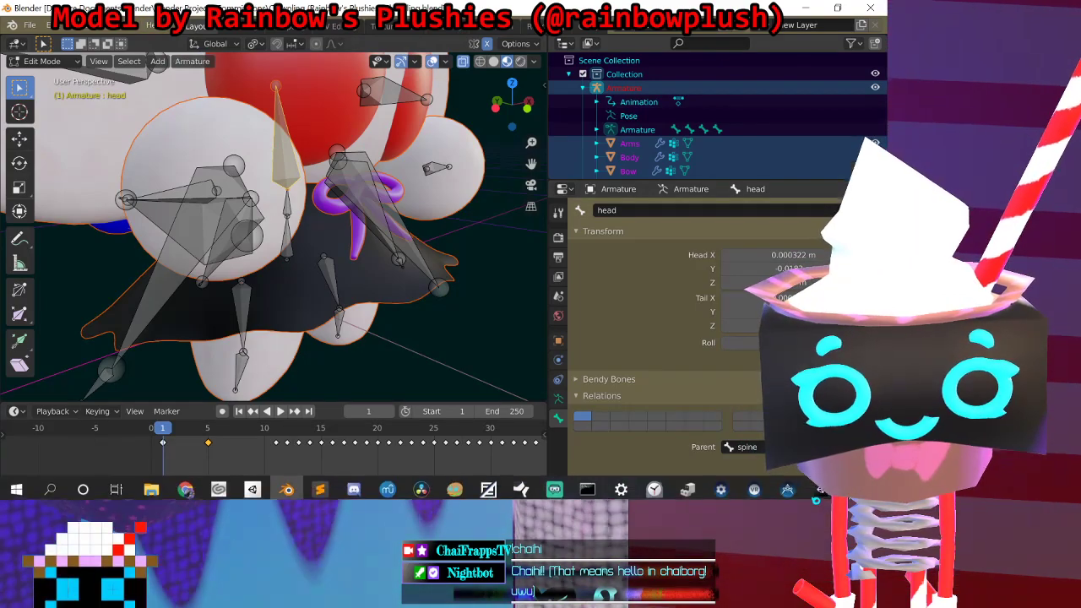
Step: Switch to Unity, examine the avatar's humanoid bone mapping for the body, arms and legs, and return to Blender
{"action": "left_click", "coordinate": [688, 492]}
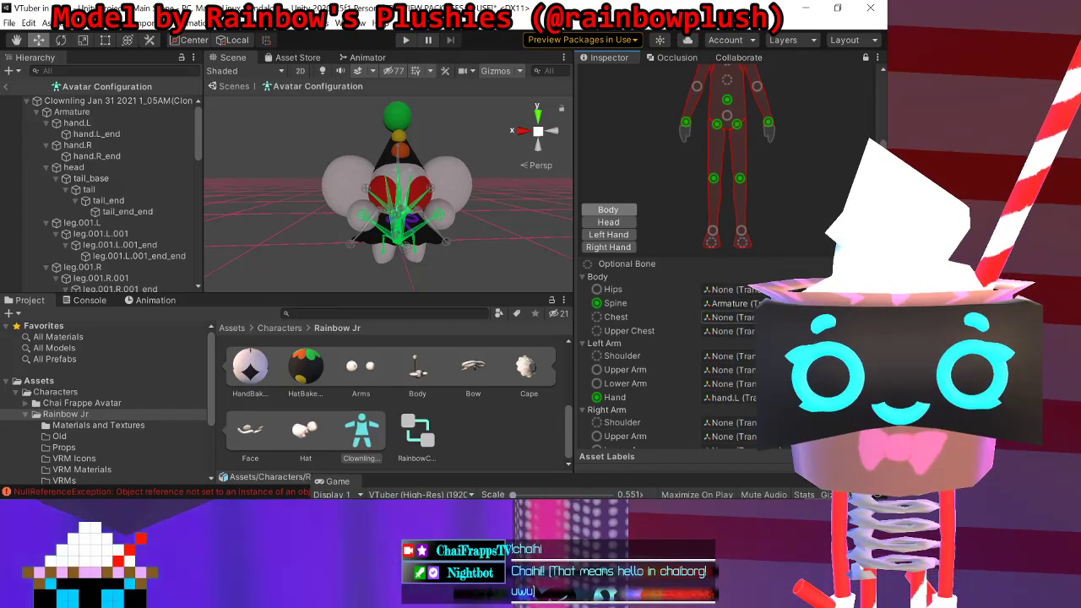
{"action": "scroll", "coordinate": [659, 315], "scroll_direction": "down", "scroll_amount": 3}
{"action": "scroll", "coordinate": [659, 315], "scroll_direction": "up", "scroll_amount": 3}
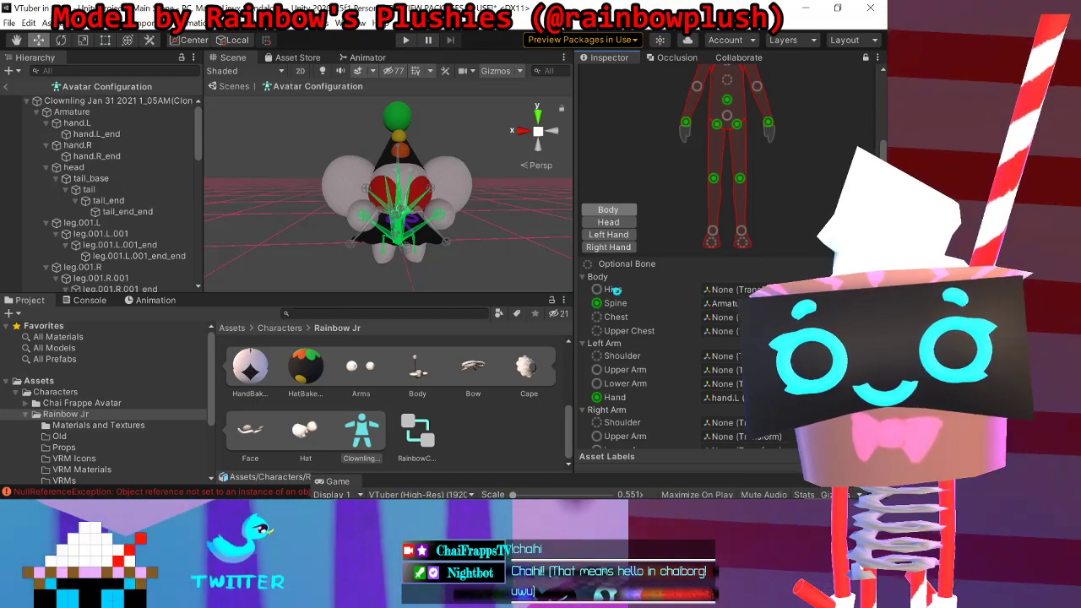
{"action": "scroll", "coordinate": [706, 146], "scroll_direction": "up", "scroll_amount": 3}
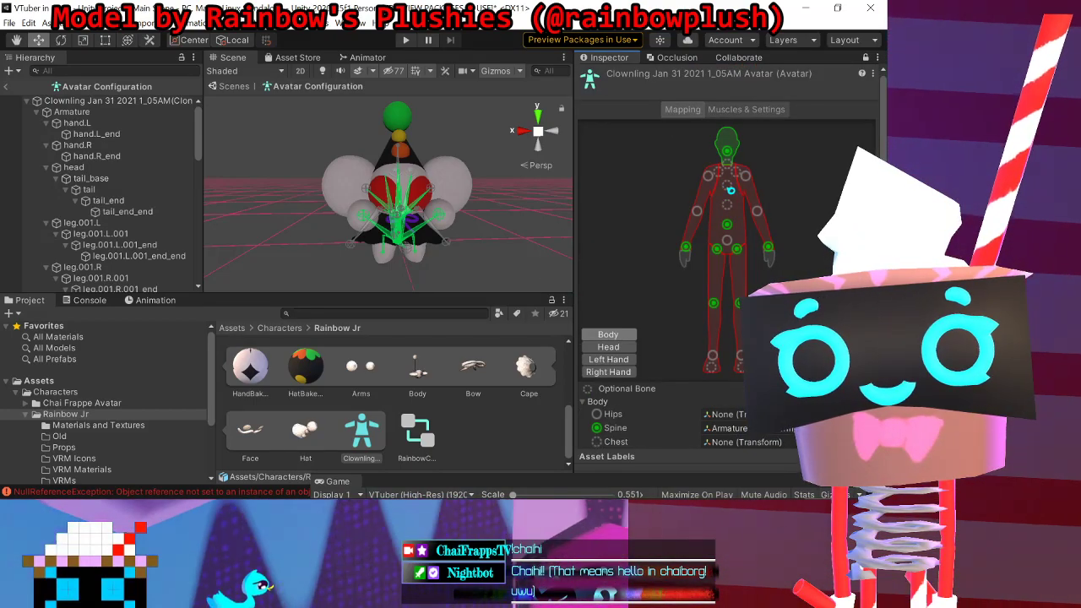
{"action": "scroll", "coordinate": [731, 191], "scroll_direction": "down", "scroll_amount": 8}
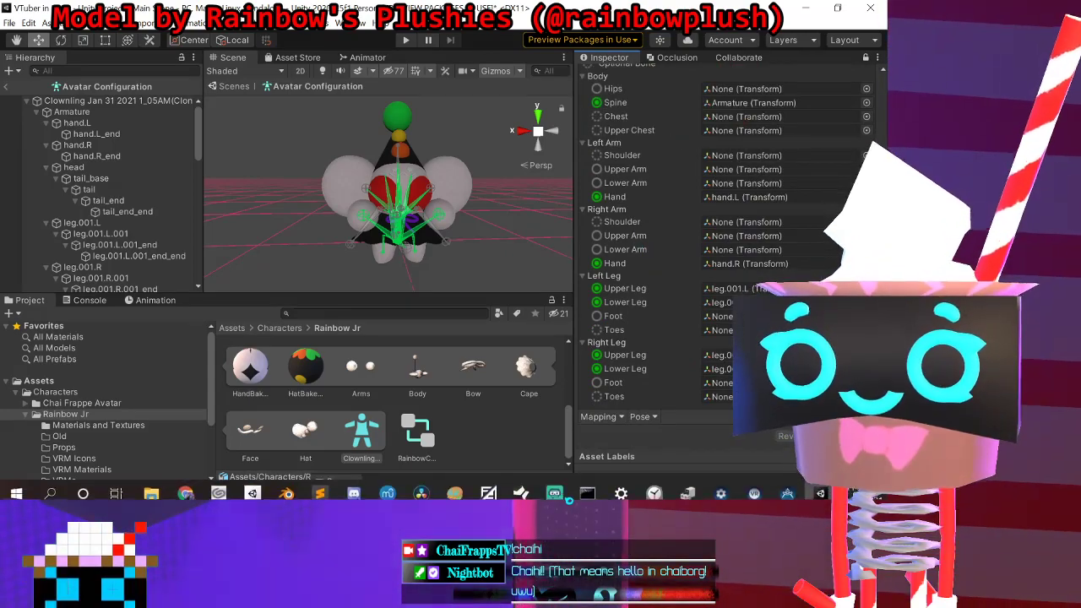
{"action": "left_click", "coordinate": [294, 488]}
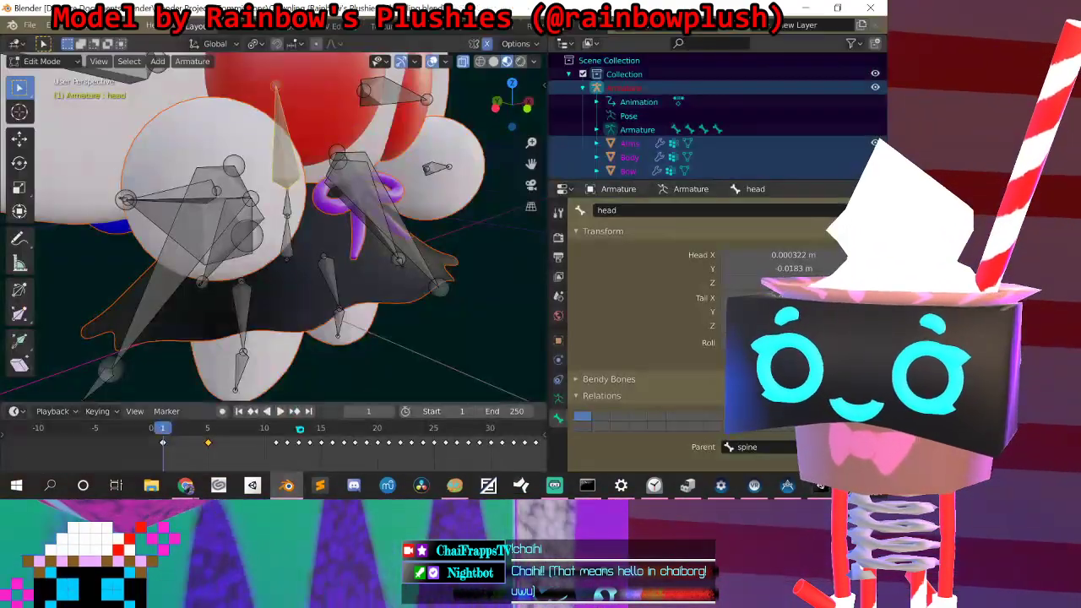
Step: Try to extrude new bones from the upper joints of both side cape bones at once
{"action": "middle_click_drag", "start_coordinate": [262, 168], "coordinate": [311, 216]}
{"action": "left_click", "coordinate": [188, 155]}
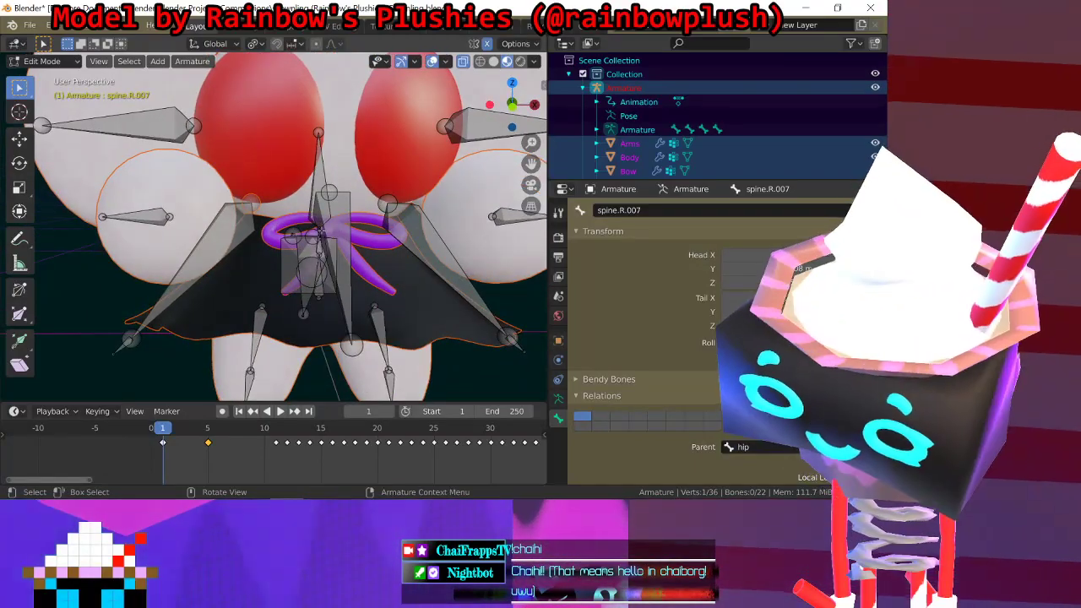
{"action": "left_click", "coordinate": [392, 201]}
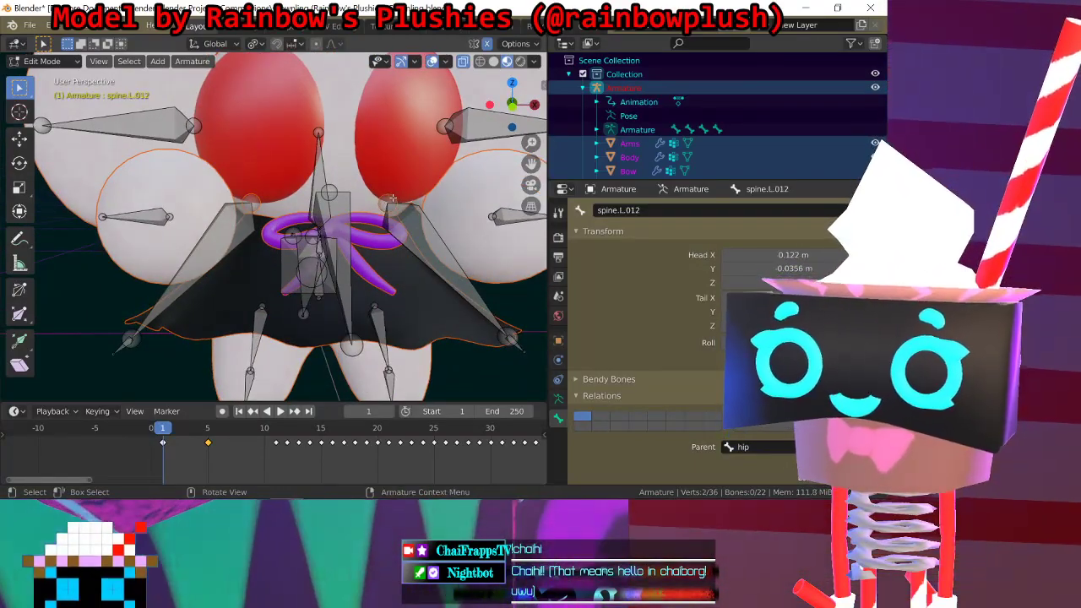
{"action": "key", "text": "e"}
{"action": "right_click", "coordinate": [484, 297]}
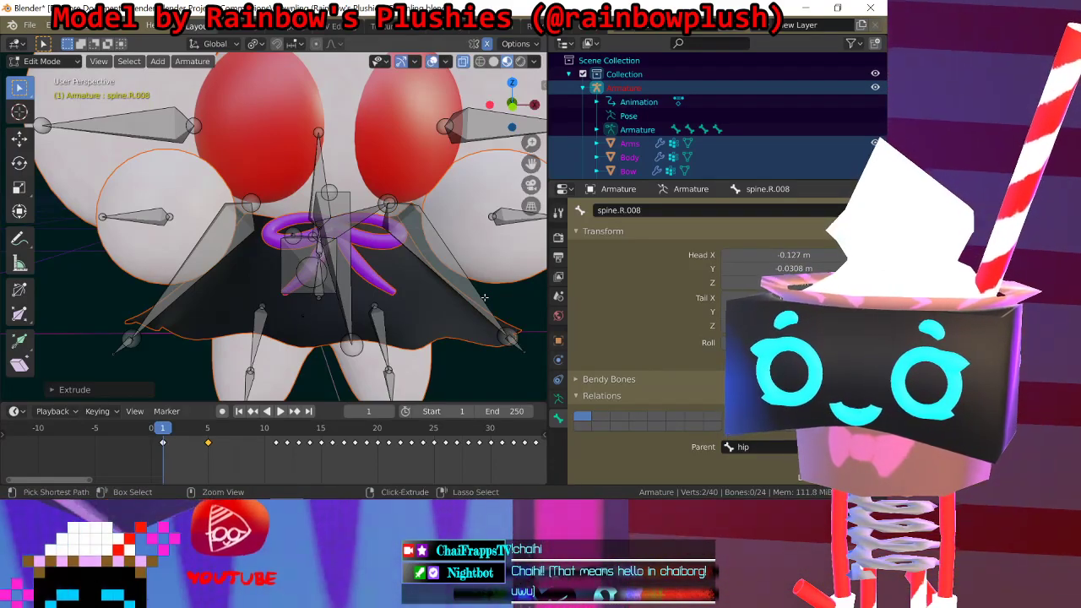
{"action": "key", "text": "ctrl+z"}
Step: Try to extrude a bone from only the upper joint of the spine.R.007 cape bone
{"action": "middle_click_drag", "start_coordinate": [282, 199], "coordinate": [273, 254]}
{"action": "left_click", "coordinate": [254, 202]}
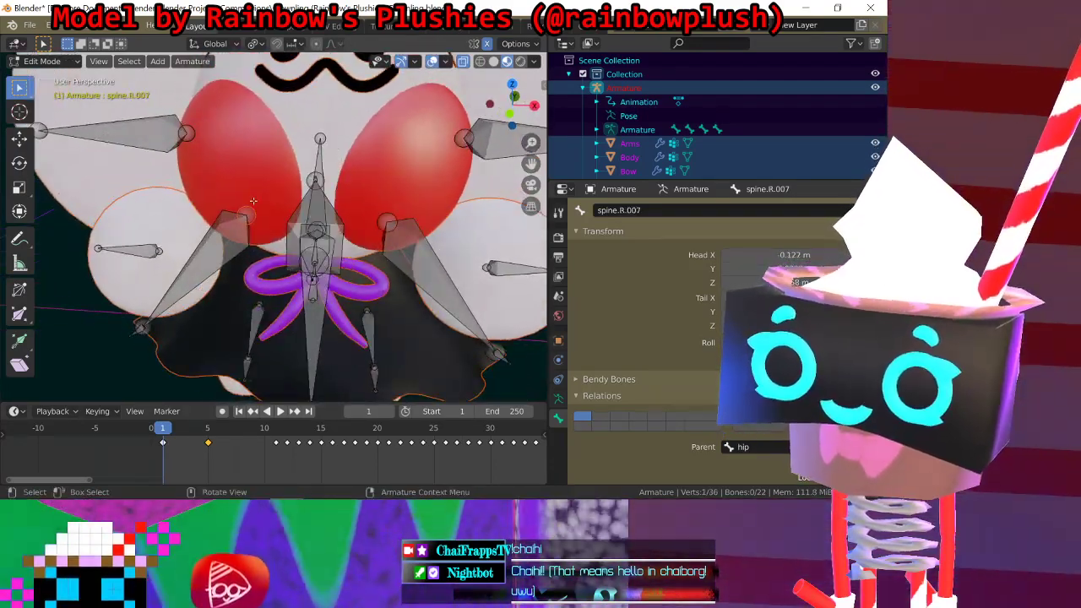
{"action": "middle_click_drag", "start_coordinate": [263, 215], "coordinate": [280, 226]}
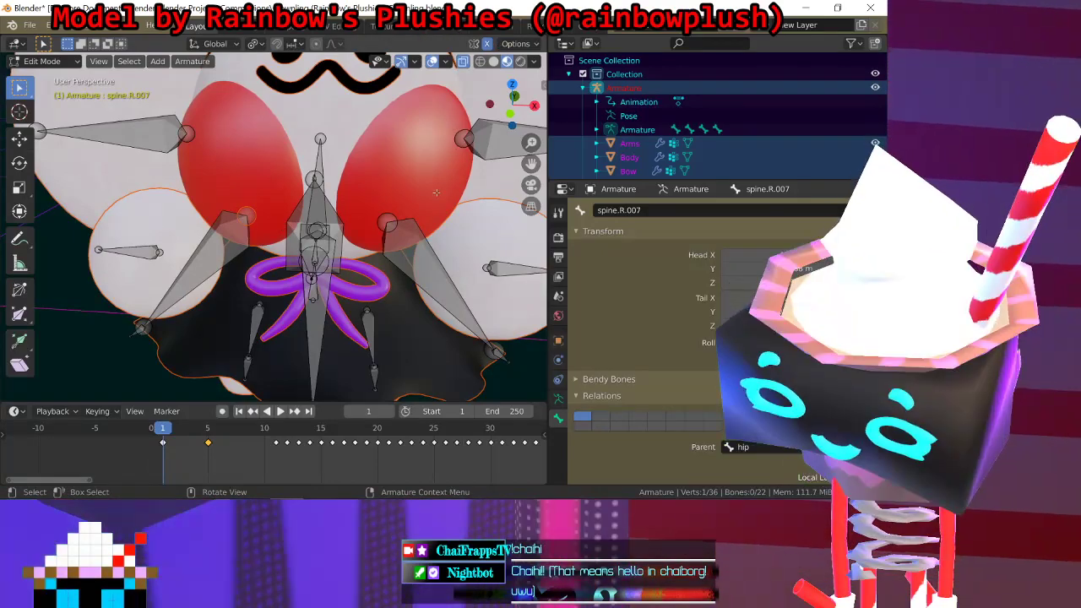
{"action": "key", "text": "e"}
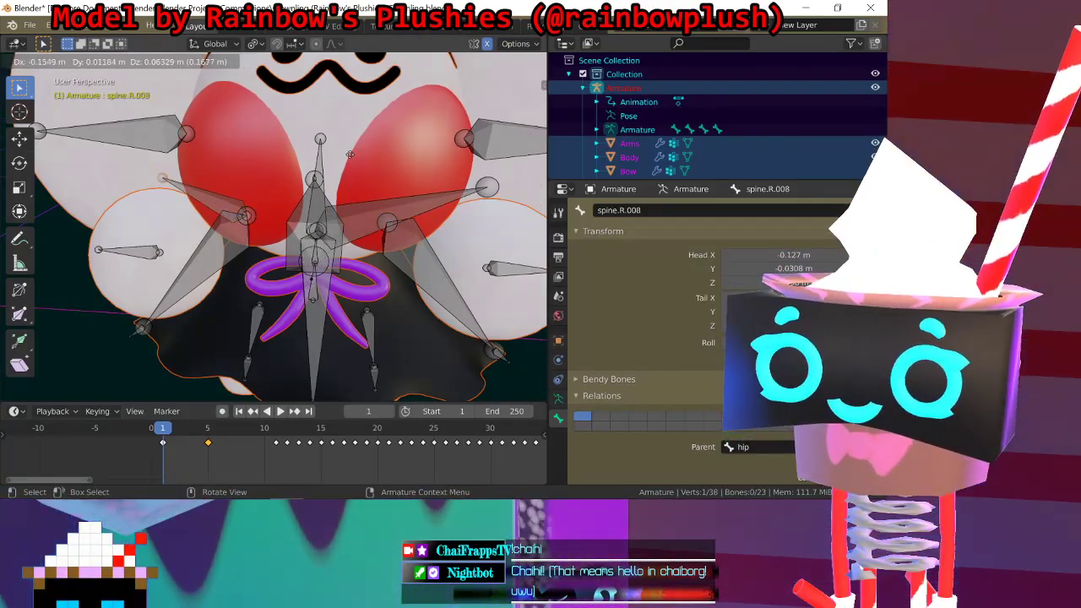
{"action": "right_click", "coordinate": [489, 150]}
{"action": "key", "text": "ctrl+z"}
Step: Set the transform pivot point to 3D Cursor and snap the cursor to the world origin
{"action": "middle_click_drag", "start_coordinate": [220, 194], "coordinate": [250, 84]}
{"action": "left_click", "coordinate": [255, 44]}
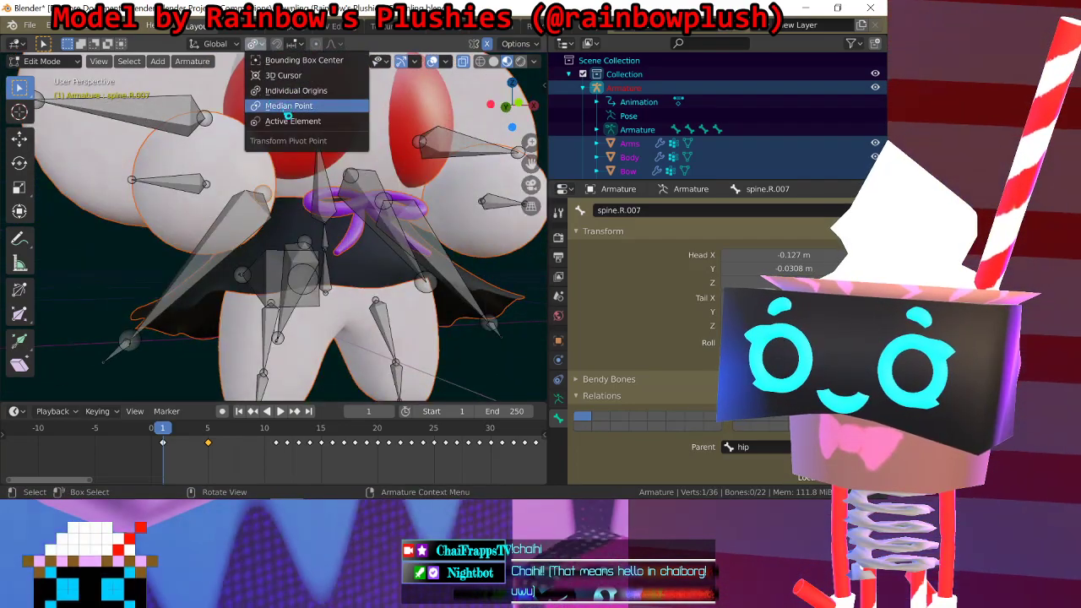
{"action": "left_click", "coordinate": [281, 76]}
{"action": "scroll", "coordinate": [338, 194], "scroll_direction": "down", "scroll_amount": 6}
{"action": "middle_click_drag", "start_coordinate": [356, 187], "coordinate": [342, 249]}
{"action": "key", "text": "shift+s"}
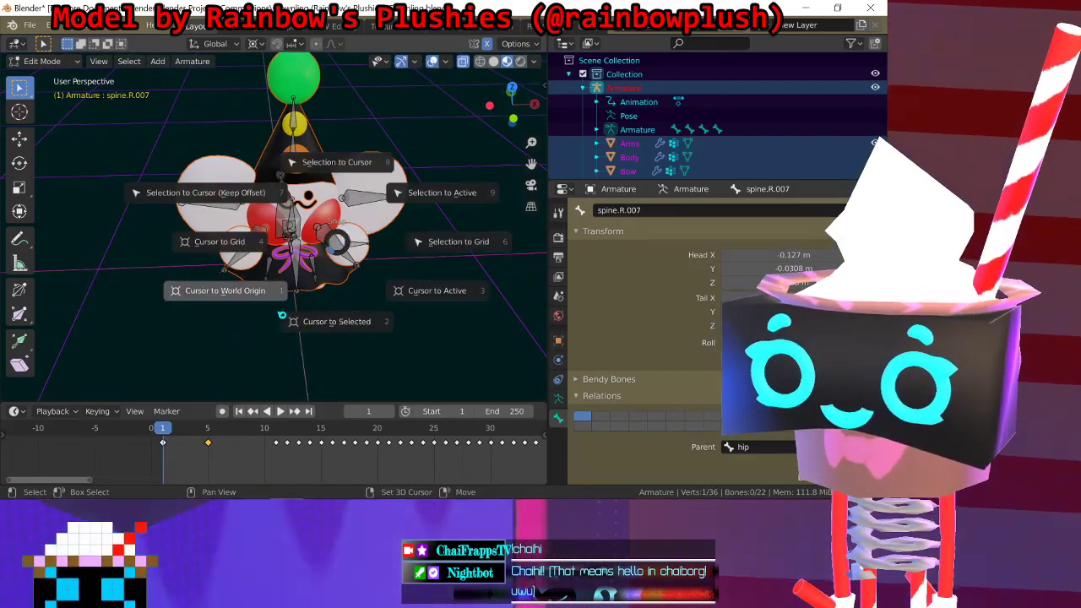
{"action": "left_click", "coordinate": [256, 293]}
{"action": "middle_click_drag", "start_coordinate": [325, 265], "coordinate": [314, 230]}
{"action": "scroll", "coordinate": [314, 231], "scroll_direction": "up", "scroll_amount": 5}
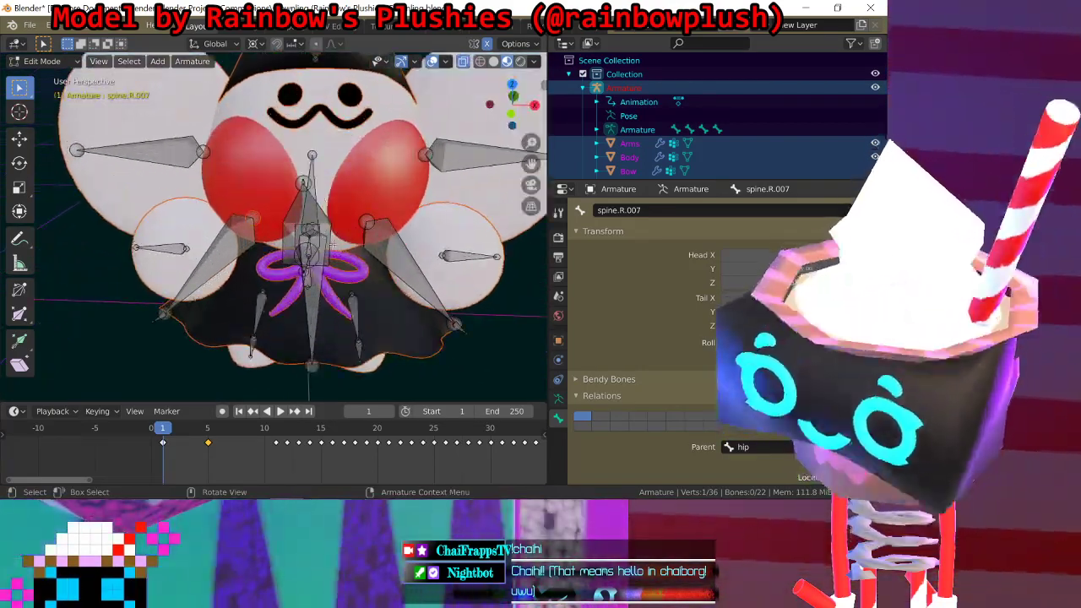
Step: Try extruding from the upper joint of spine.R.007 and rotating that joint about the cursor, undoing both attempts
{"action": "key", "text": "e"}
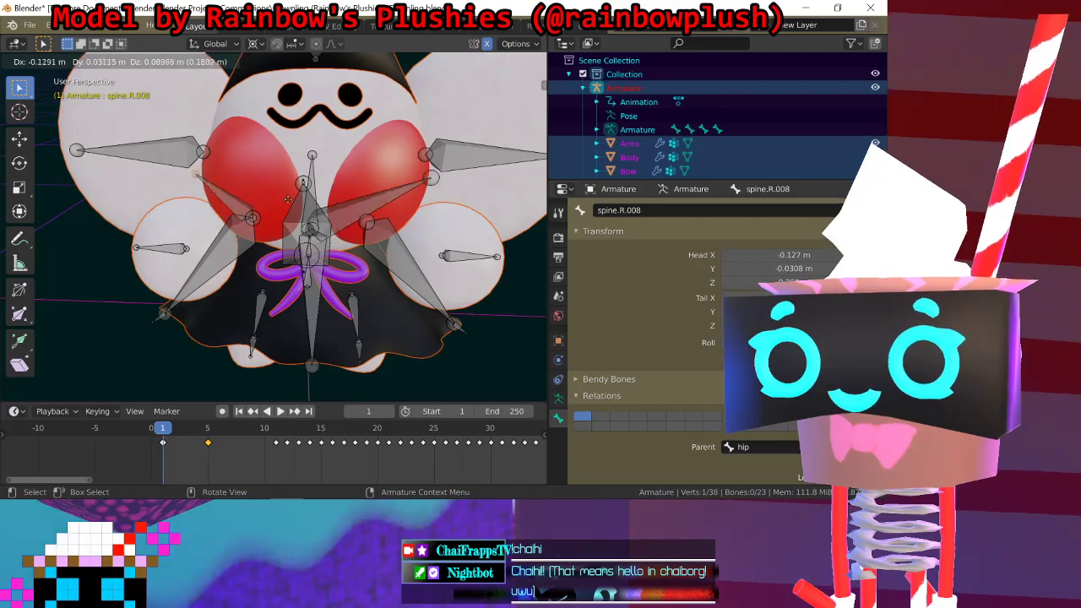
{"action": "left_click", "coordinate": [387, 255]}
{"action": "middle_click_drag", "start_coordinate": [386, 255], "coordinate": [397, 285]}
{"action": "key", "text": "ctrl+z"}
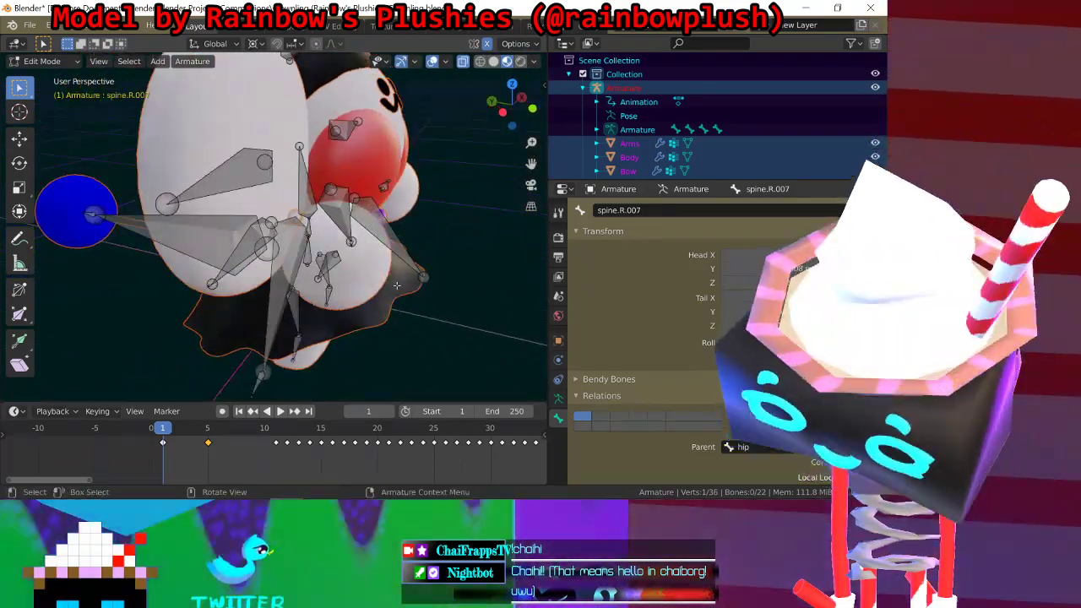
{"action": "key", "text": "r"}
{"action": "left_click", "coordinate": [369, 240]}
{"action": "key", "text": "ctrl+z"}
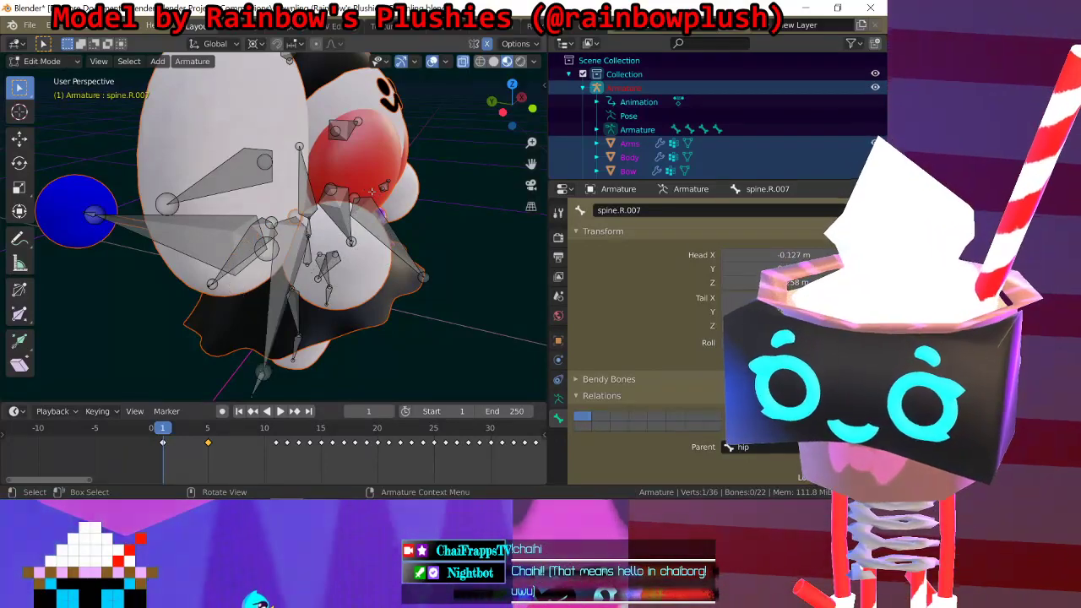
Step: Extrude a single bone about 0.09 m inward along global X from the upper joint of spine.R.007
{"action": "middle_click_drag", "start_coordinate": [385, 232], "coordinate": [349, 217]}
{"action": "scroll", "coordinate": [349, 216], "scroll_direction": "up", "scroll_amount": 3}
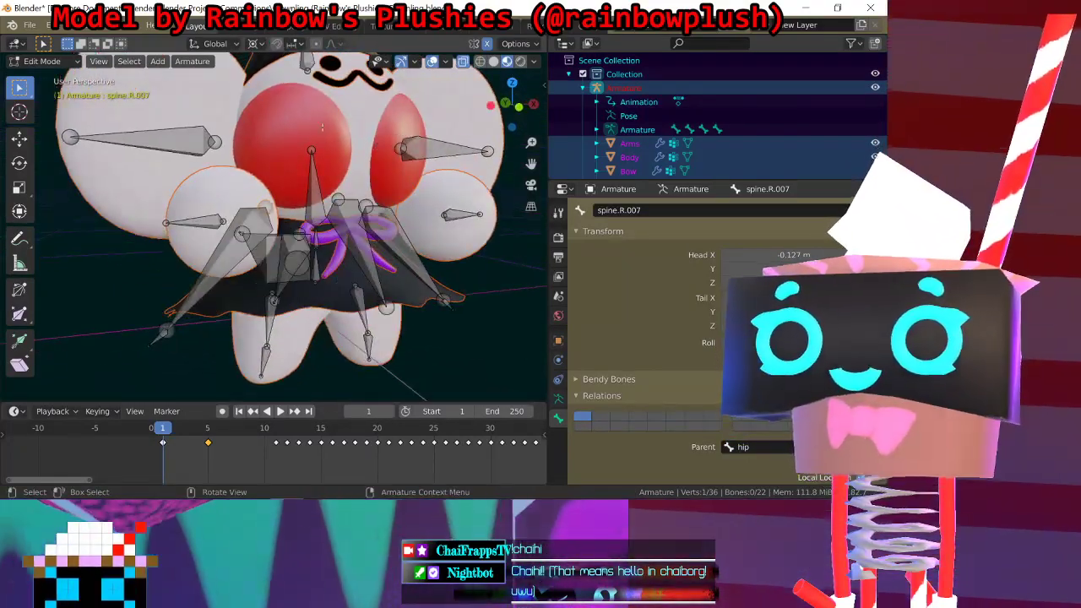
{"action": "scroll", "coordinate": [323, 178], "scroll_direction": "up", "scroll_amount": 2}
{"action": "scroll", "coordinate": [324, 177], "scroll_direction": "down", "scroll_amount": 3}
{"action": "middle_click_drag", "start_coordinate": [325, 177], "coordinate": [303, 182]}
{"action": "scroll", "coordinate": [303, 182], "scroll_direction": "up", "scroll_amount": 2}
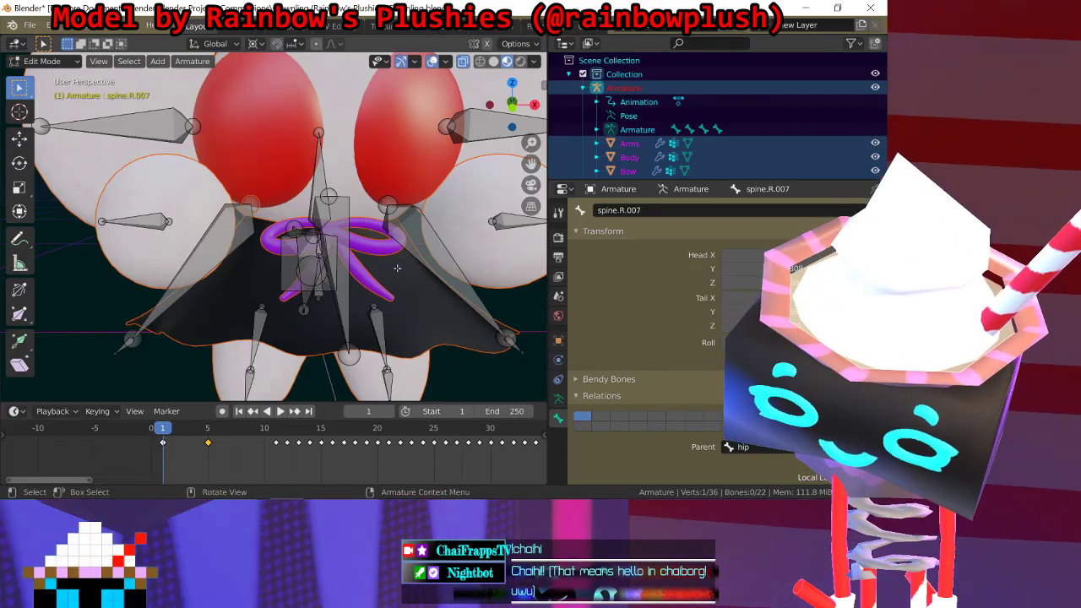
{"action": "key", "text": "e"}
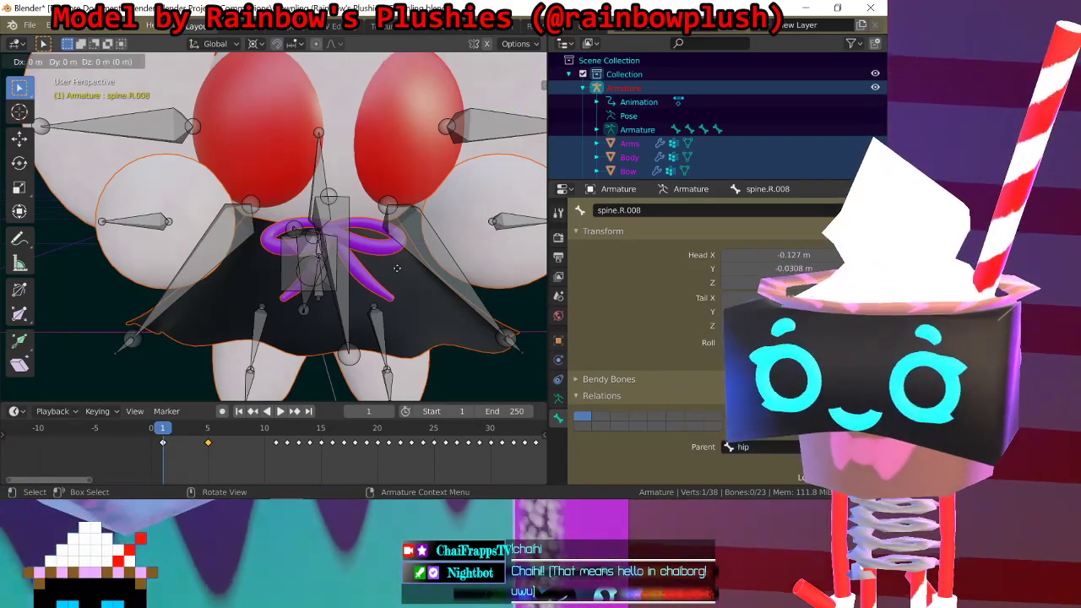
{"action": "key", "text": "x"}
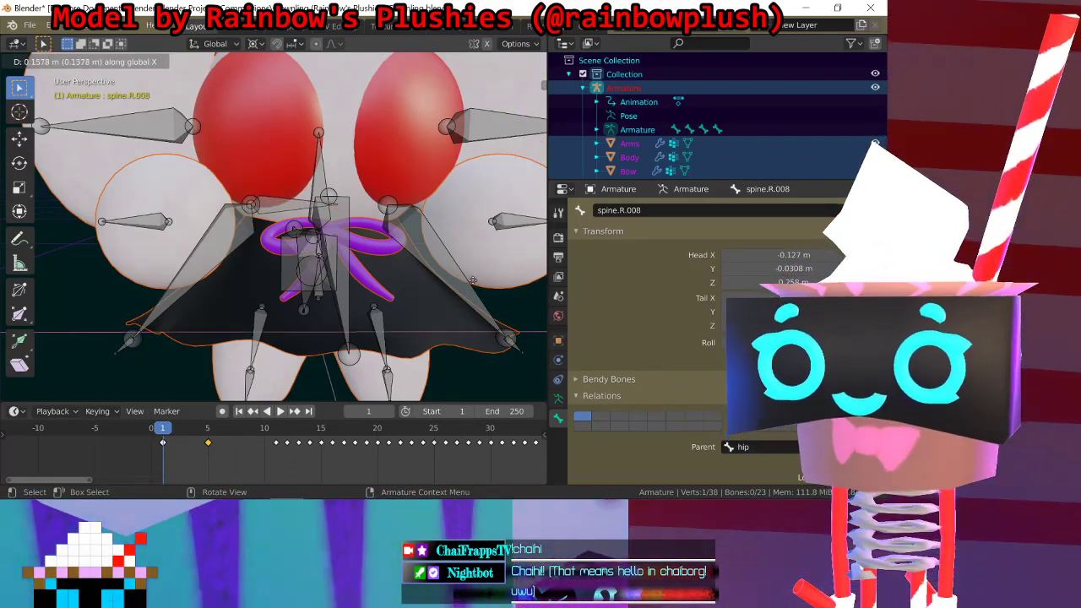
{"action": "left_click", "coordinate": [441, 266]}
{"action": "mouse_move", "coordinate": [440, 266]}
{"action": "middle_mouse_down"}
{"action": "mouse_move", "coordinate": [408, 275]}
{"action": "mouse_move", "coordinate": [427, 271]}
{"action": "middle_mouse_up"}
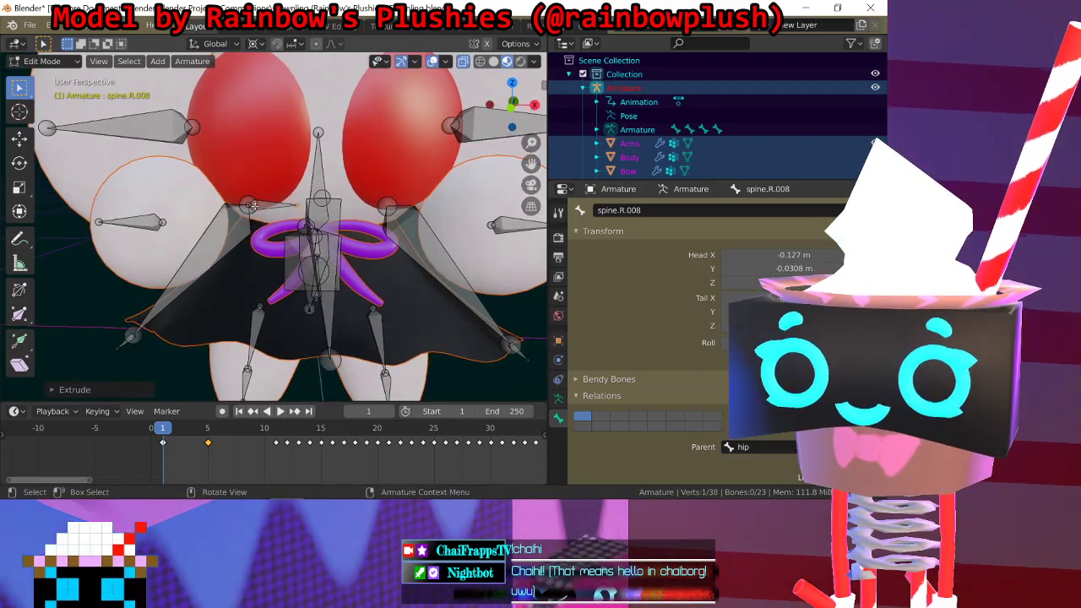
Step: Switch the direction of the horizontal bone extruded from the cape joint so it points outward
{"action": "left_click", "coordinate": [273, 205]}
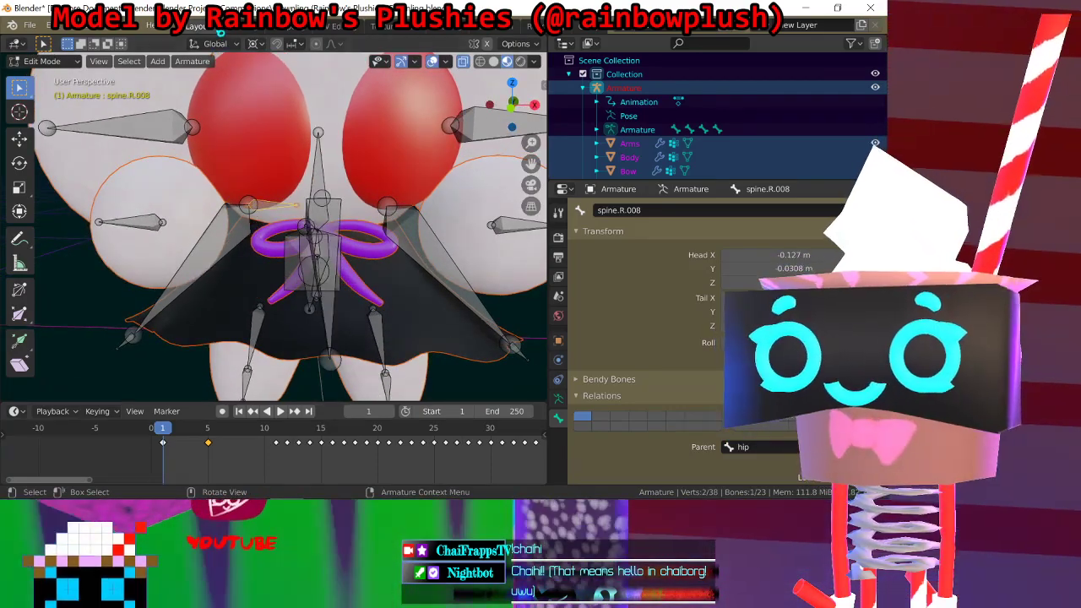
{"action": "left_click", "coordinate": [190, 61]}
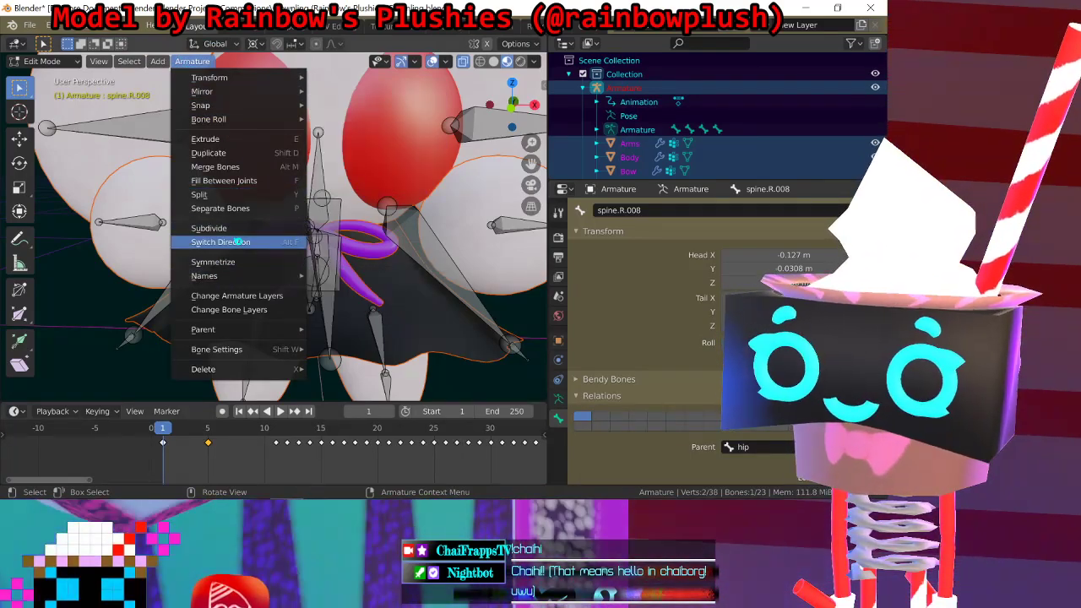
{"action": "left_click", "coordinate": [211, 228]}
{"action": "middle_click_drag", "start_coordinate": [230, 230], "coordinate": [310, 217]}
{"action": "left_click", "coordinate": [231, 256]}
{"action": "left_click", "coordinate": [296, 209]}
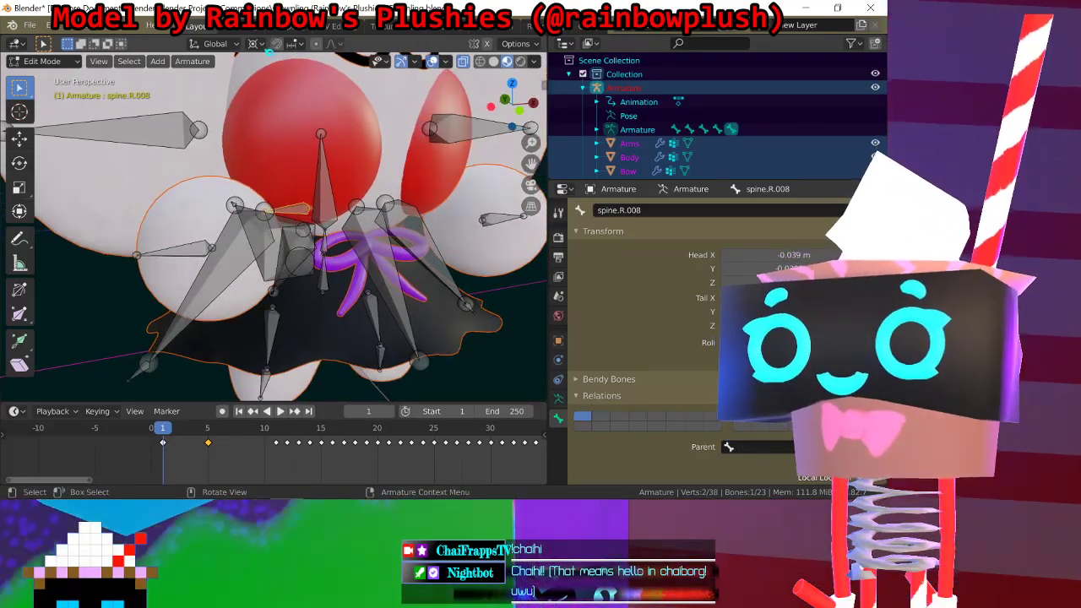
Step: Duplicate the horizontal spine.R.008 bone and mirror the copy across the X axis to the opposite side
{"action": "key", "text": "ctrl+m"}
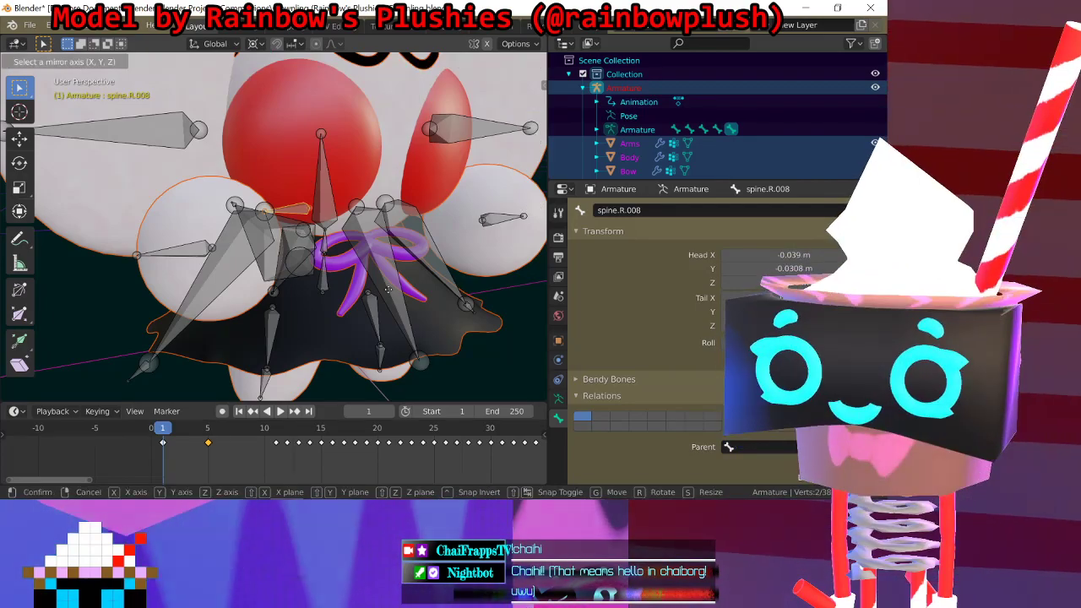
{"action": "key", "text": "x"}
{"action": "key", "text": "Return"}
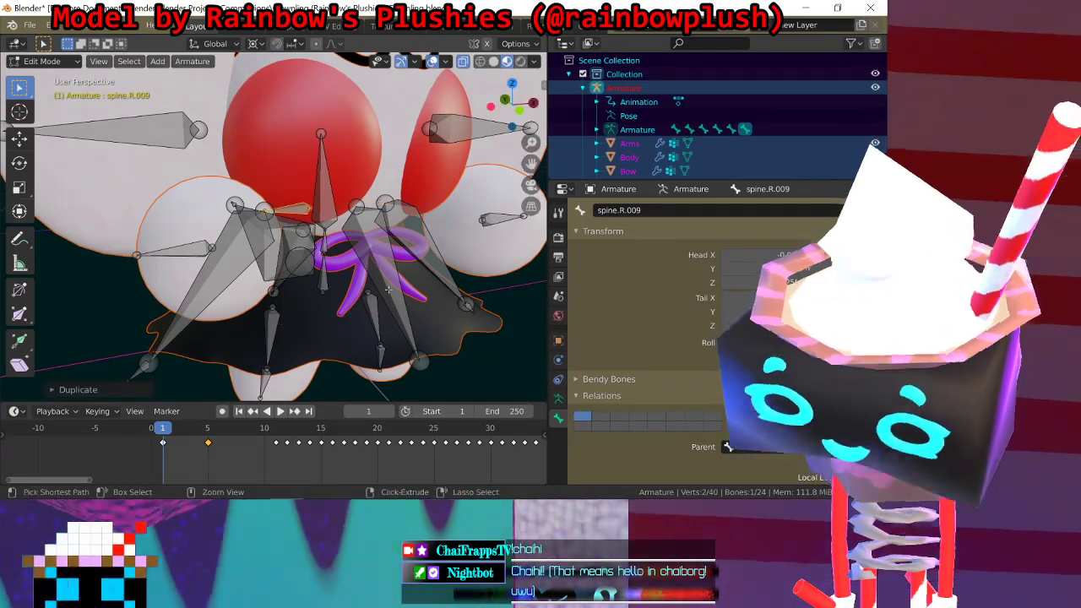
{"action": "key", "text": "ctrl+m"}
{"action": "key", "text": "x"}
{"action": "key", "text": "Return"}
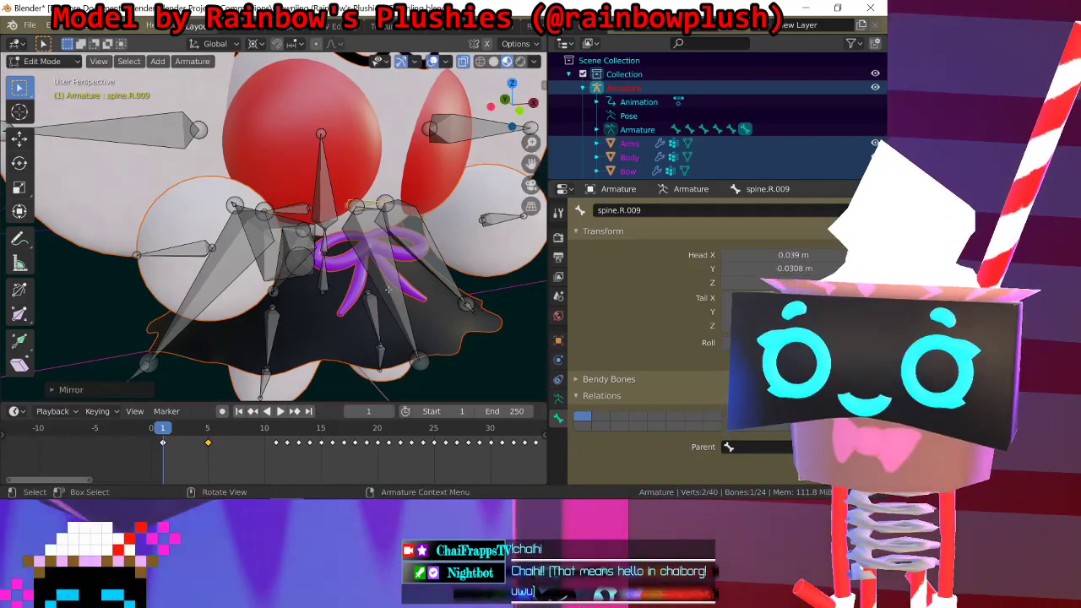
{"action": "left_click", "coordinate": [290, 211]}
{"action": "left_click", "coordinate": [241, 244]}
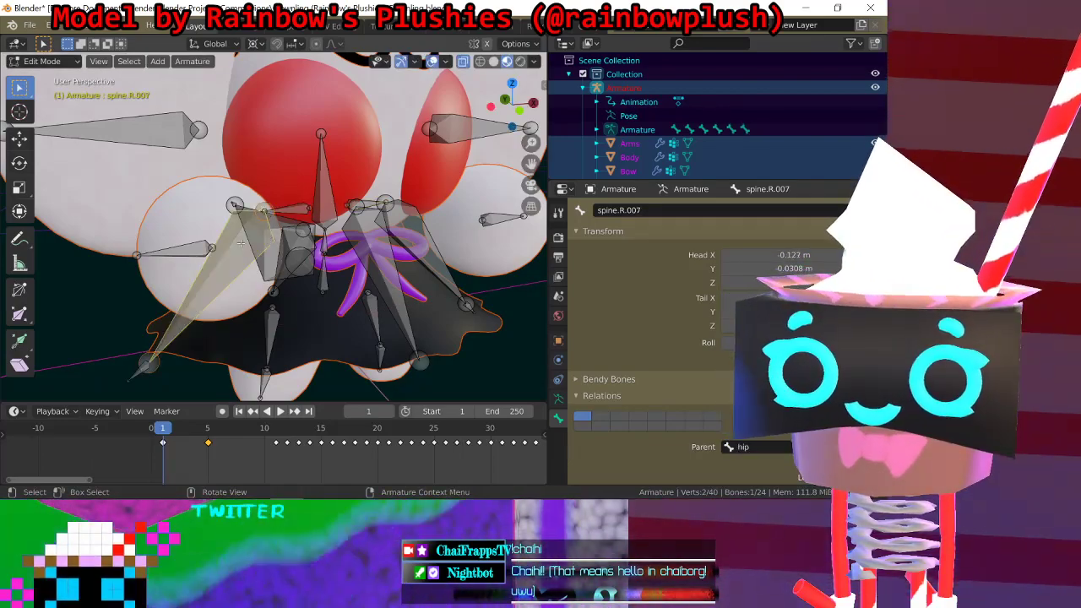
{"action": "middle_click_drag", "start_coordinate": [154, 355], "coordinate": [191, 291]}
{"action": "left_click", "coordinate": [118, 341]}
{"action": "left_click", "coordinate": [161, 305]}
{"action": "left_click", "coordinate": [144, 331]}
{"action": "middle_click_drag", "start_coordinate": [144, 331], "coordinate": [169, 351]}
Step: Undo the mirrored duplicate and remove the remaining horizontal bone beside spine.R.007
{"action": "key", "text": "ctrl+z"}
{"action": "key", "text": "ctrl+z"}
{"action": "key", "text": "ctrl+z"}
{"action": "key", "text": "ctrl+z"}
{"action": "key", "text": "ctrl+z"}
{"action": "key", "text": "ctrl+z"}
{"action": "key", "text": "ctrl+z"}
{"action": "key", "text": "ctrl+z"}
{"action": "key", "text": "ctrl+z"}
{"action": "key", "text": "ctrl+z"}
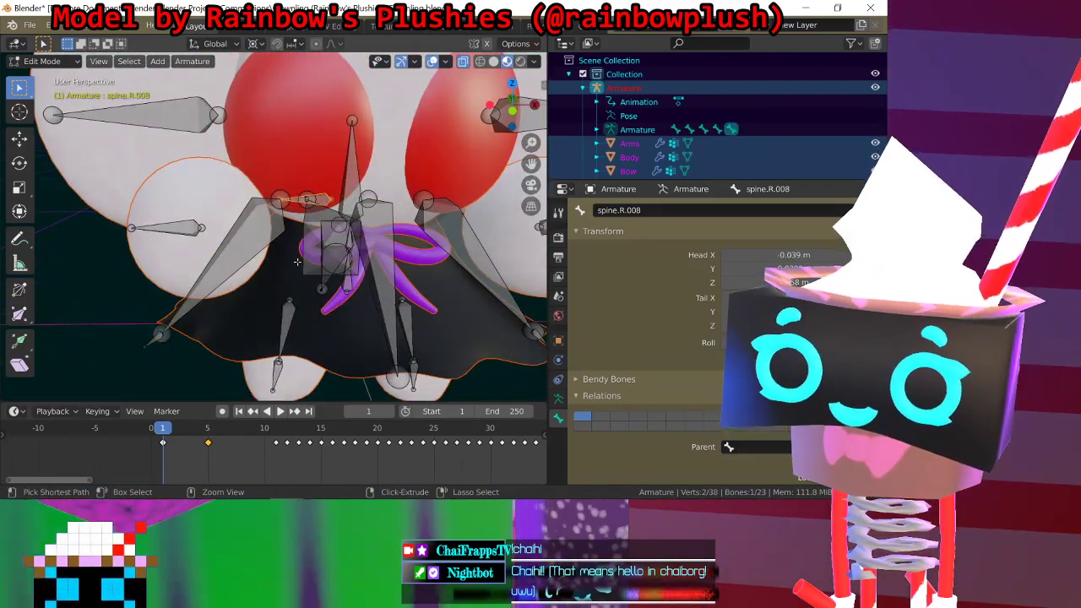
{"action": "key", "text": "Delete"}
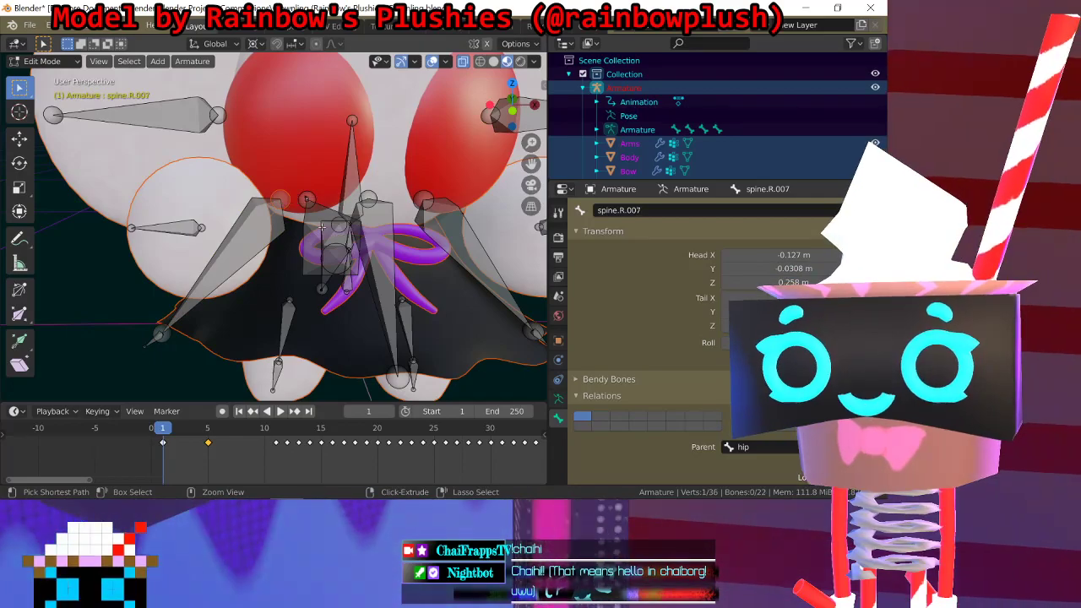
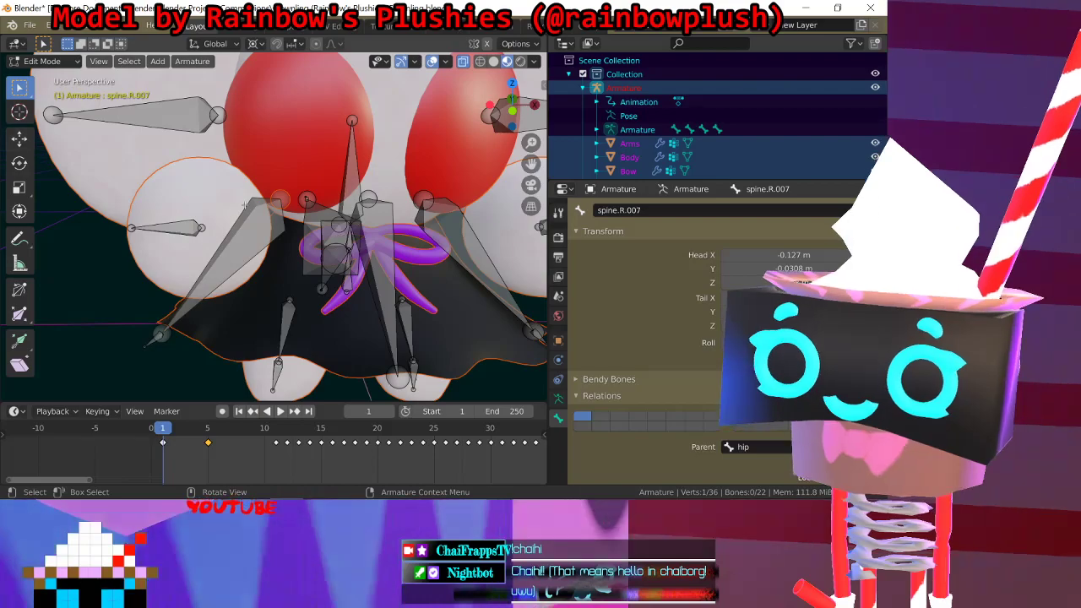
Step: Extrude a short bone inward along global X from the base joint of hand.R
{"action": "middle_click_drag", "start_coordinate": [287, 195], "coordinate": [353, 186]}
{"action": "middle_click_drag", "start_coordinate": [425, 194], "coordinate": [238, 252]}
{"action": "left_click", "coordinate": [245, 223]}
{"action": "left_click", "coordinate": [222, 239]}
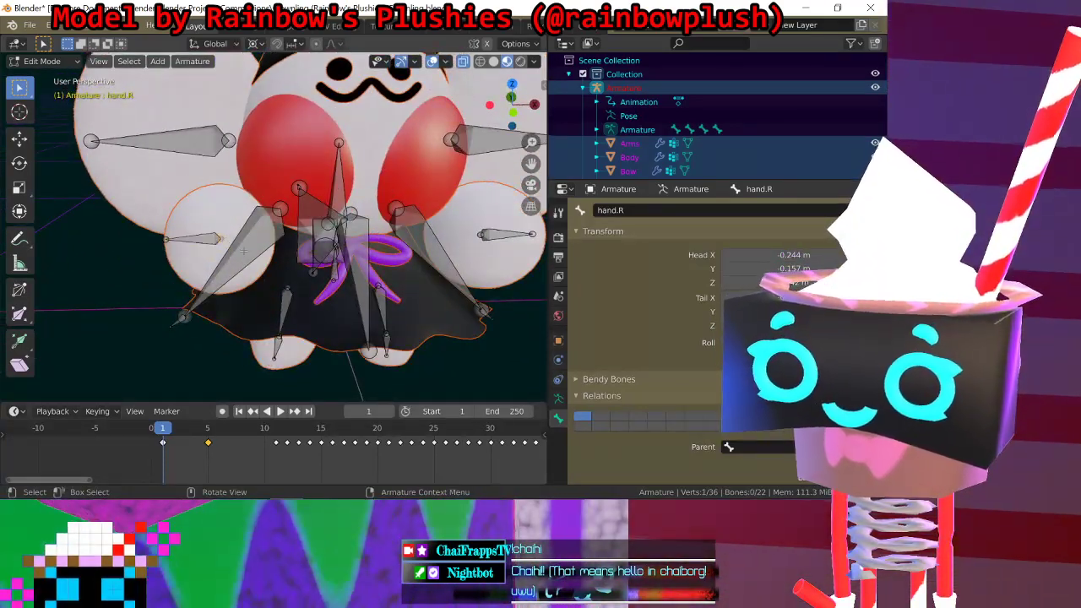
{"action": "key", "text": "e"}
{"action": "key", "text": "x"}
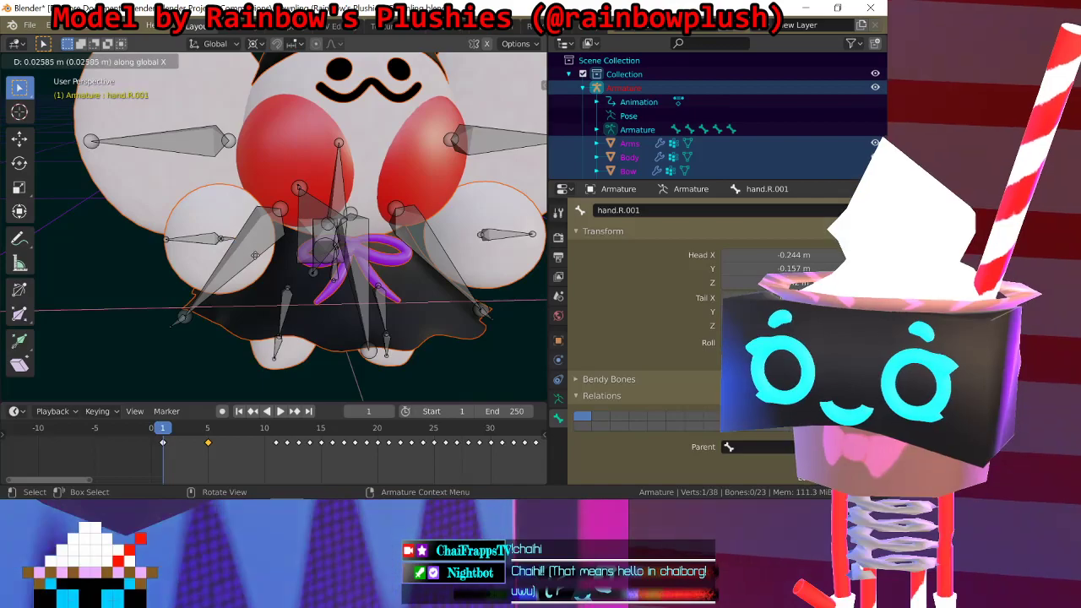
{"action": "left_click", "coordinate": [265, 260]}
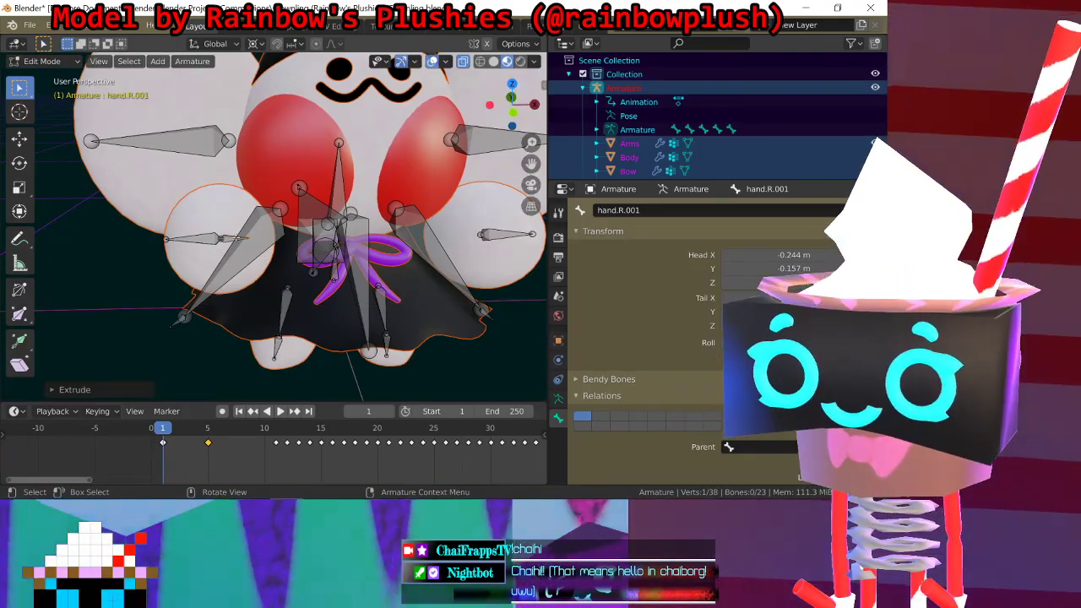
Step: Duplicate the short inner bone beside hand.R in place and mirror the copy across the X axis to the opposite hand
{"action": "left_click", "coordinate": [239, 239]}
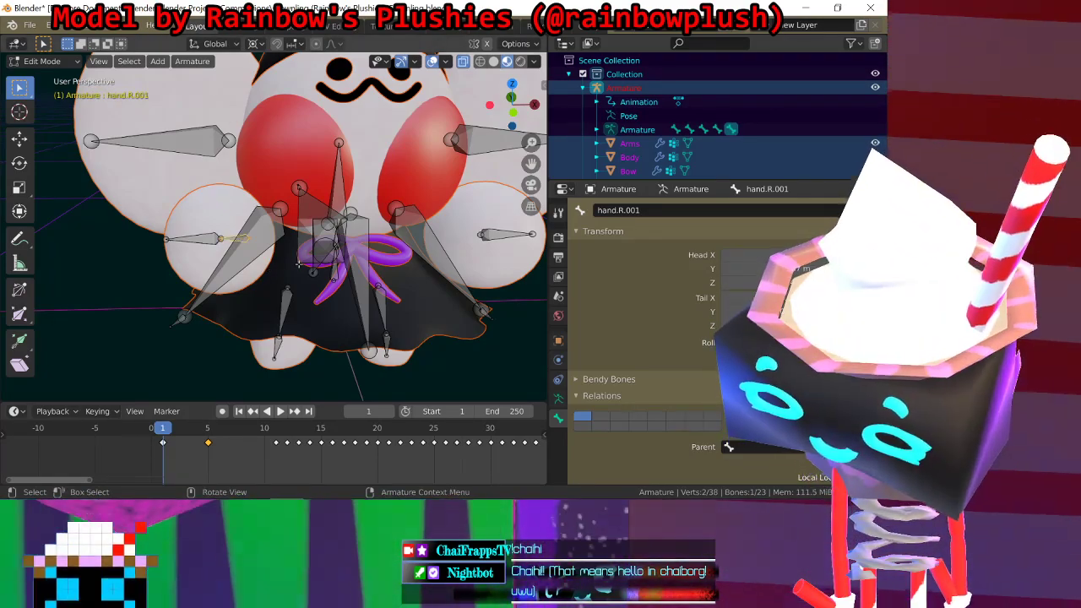
{"action": "key", "text": "shift+d"}
{"action": "right_click", "coordinate": [299, 265]}
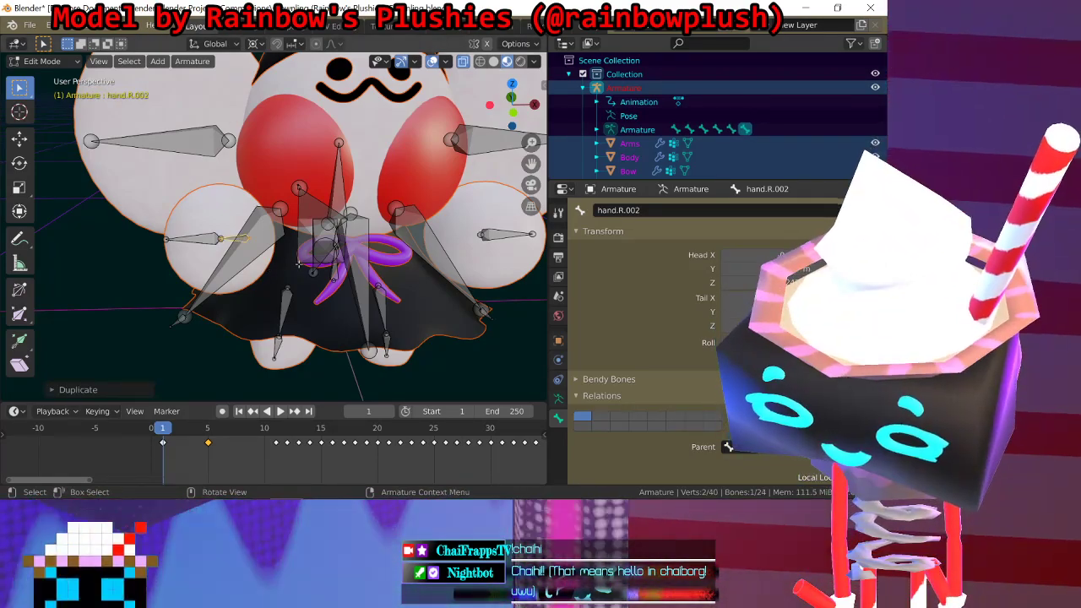
{"action": "key", "text": "ctrl+m"}
{"action": "key", "text": "x"}
{"action": "key", "text": "Return"}
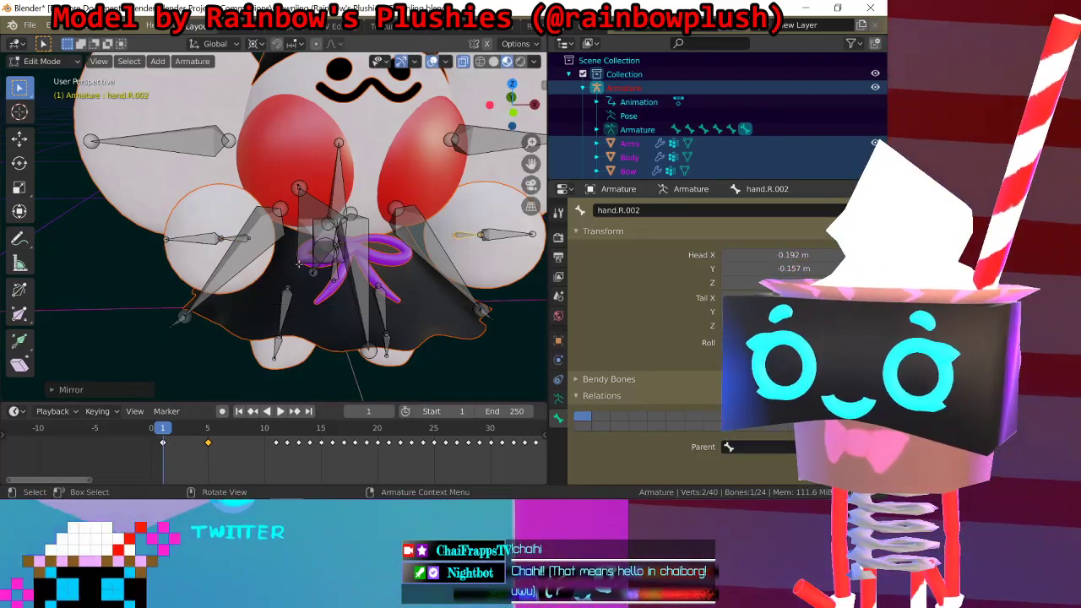
Step: Rename the short bone next to hand.R to shoulder.R
{"action": "left_click", "coordinate": [238, 238]}
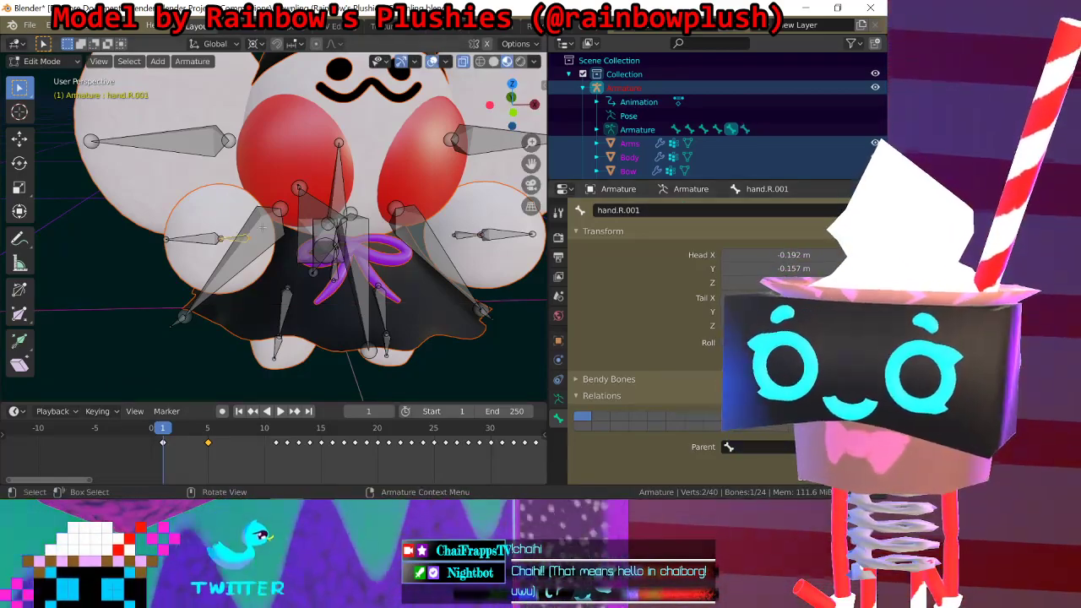
{"action": "left_click", "coordinate": [773, 211]}
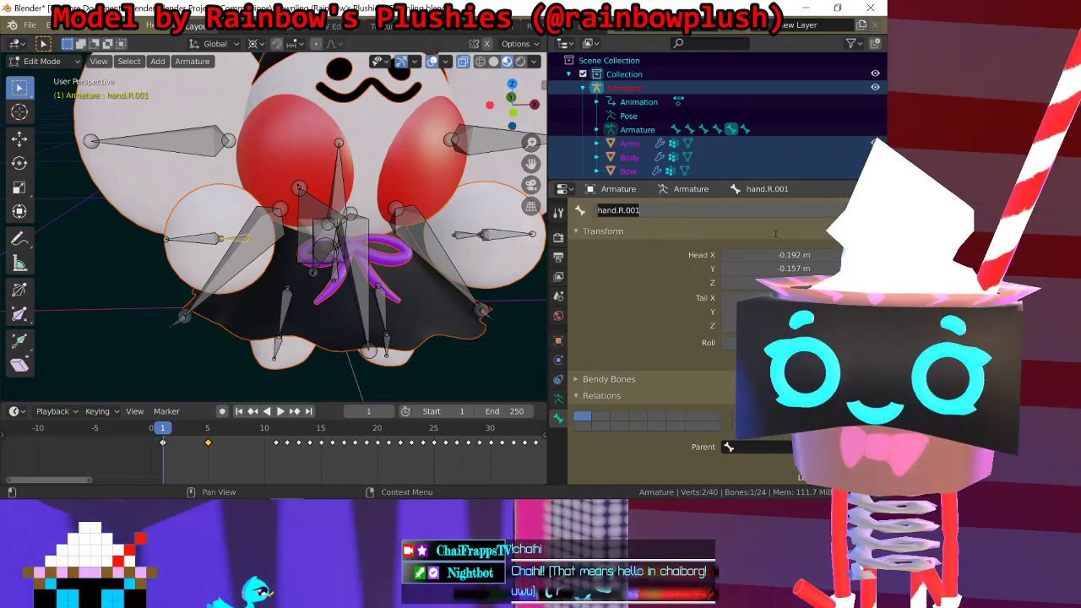
{"action": "type", "text": "shoulder."}
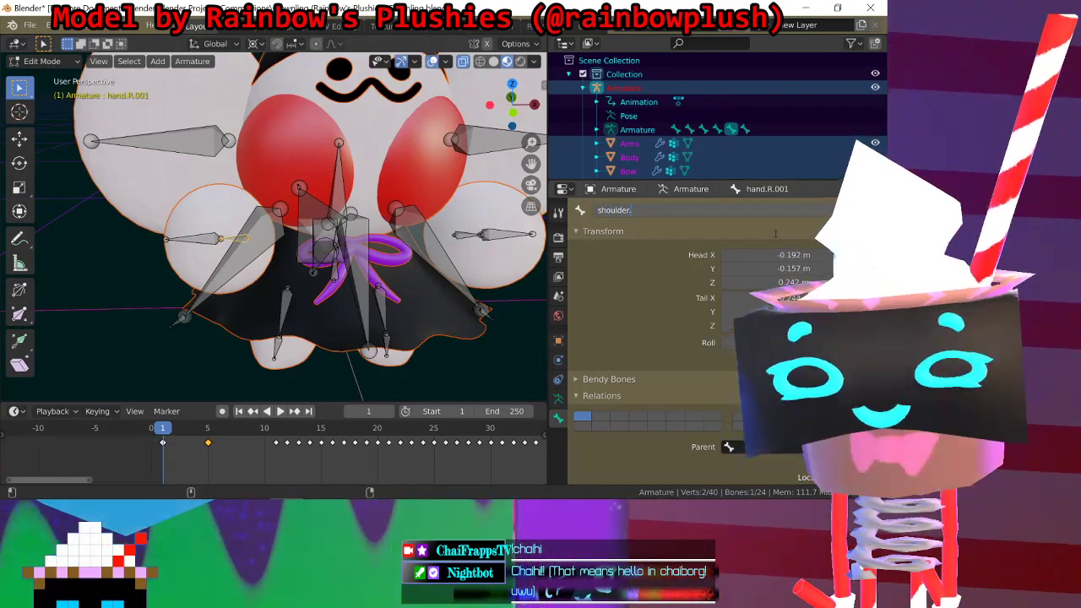
{"action": "type", "text": "R"}
{"action": "key", "text": "Return"}
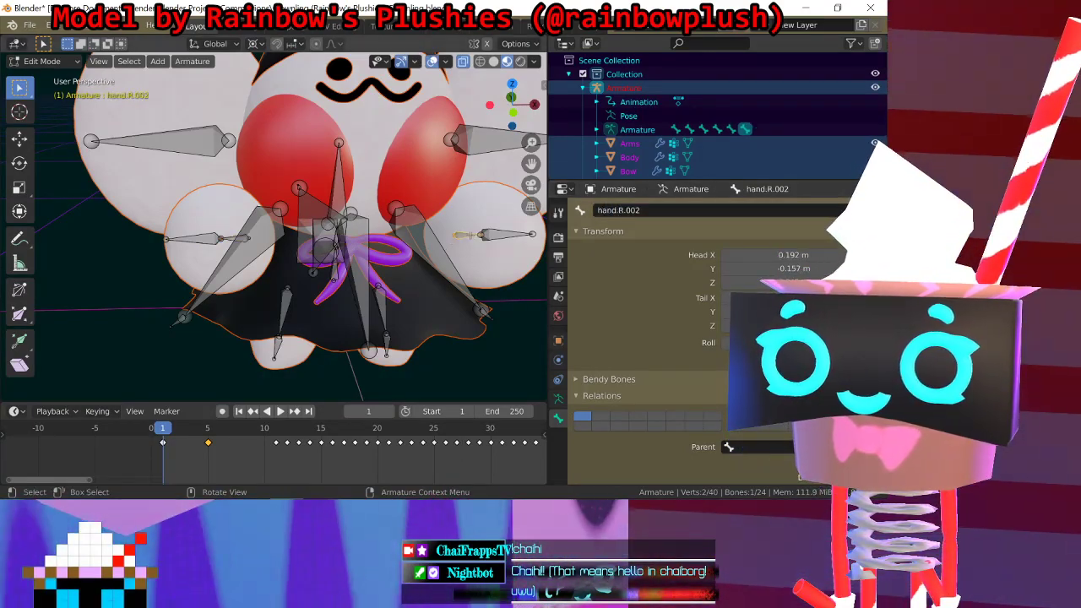
Step: Rename the mirrored short bone next to hand.L to shoulder.L
{"action": "left_click", "coordinate": [744, 129]}
{"action": "left_click", "coordinate": [742, 211]}
{"action": "type", "text": "shoulder"}
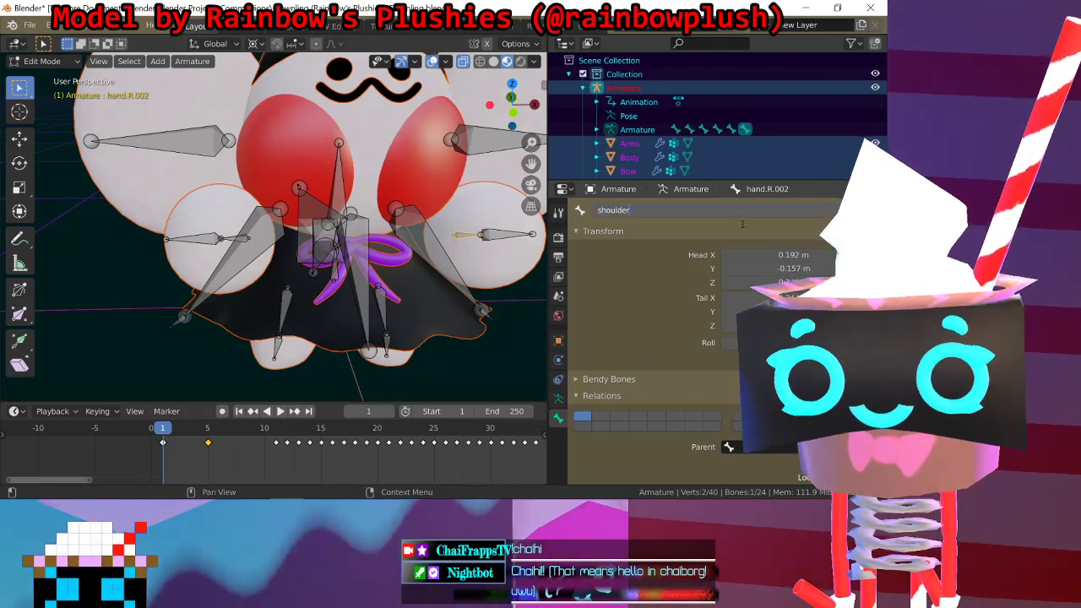
{"action": "type", "text": ".L"}
{"action": "key", "text": "Return"}
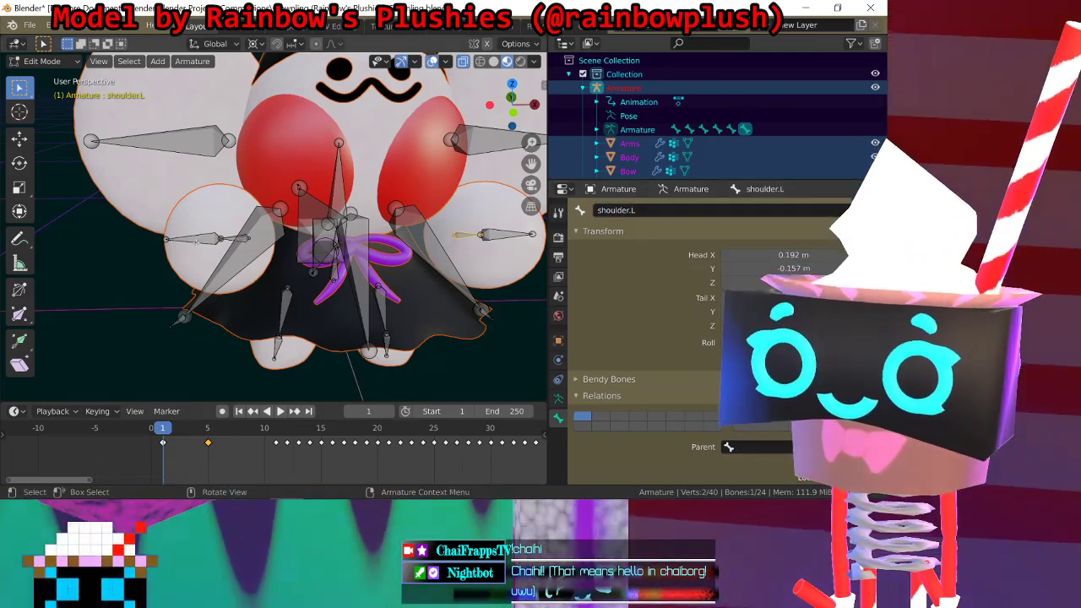
Step: Parent hand.R to shoulder.R and hand.L to shoulder.L as connected bones, and save the file
{"action": "left_click", "coordinate": [196, 240]}
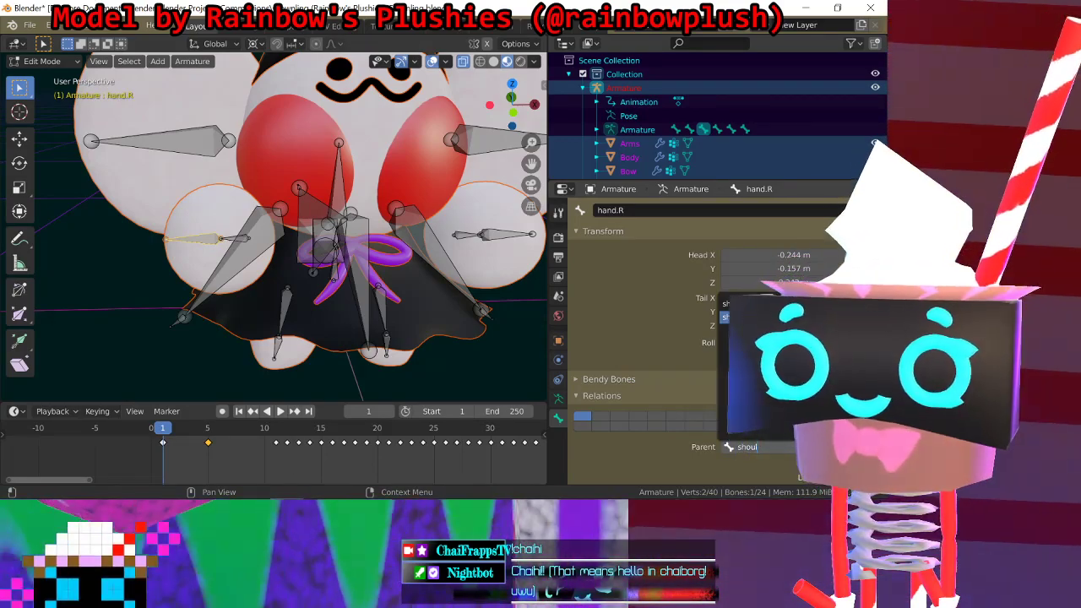
{"action": "key", "text": "Return"}
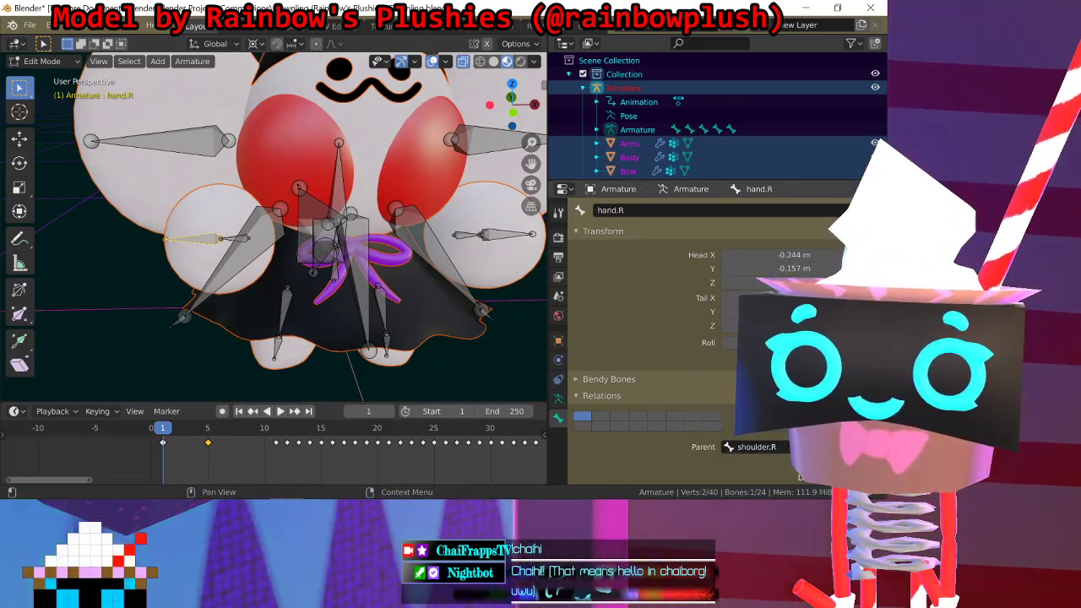
{"action": "left_click", "coordinate": [502, 234]}
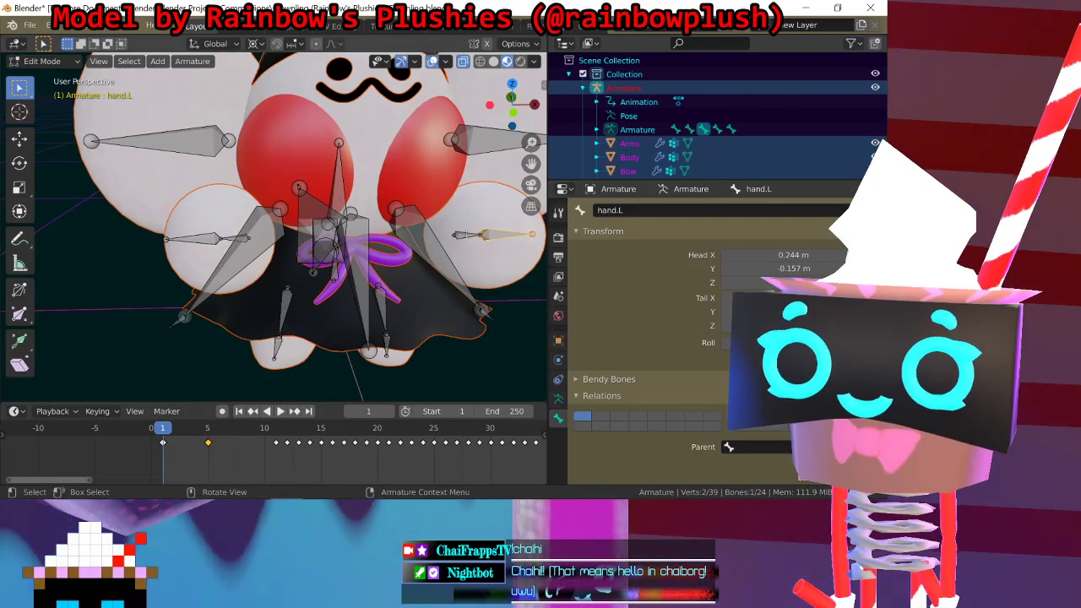
{"action": "left_click", "coordinate": [517, 234]}
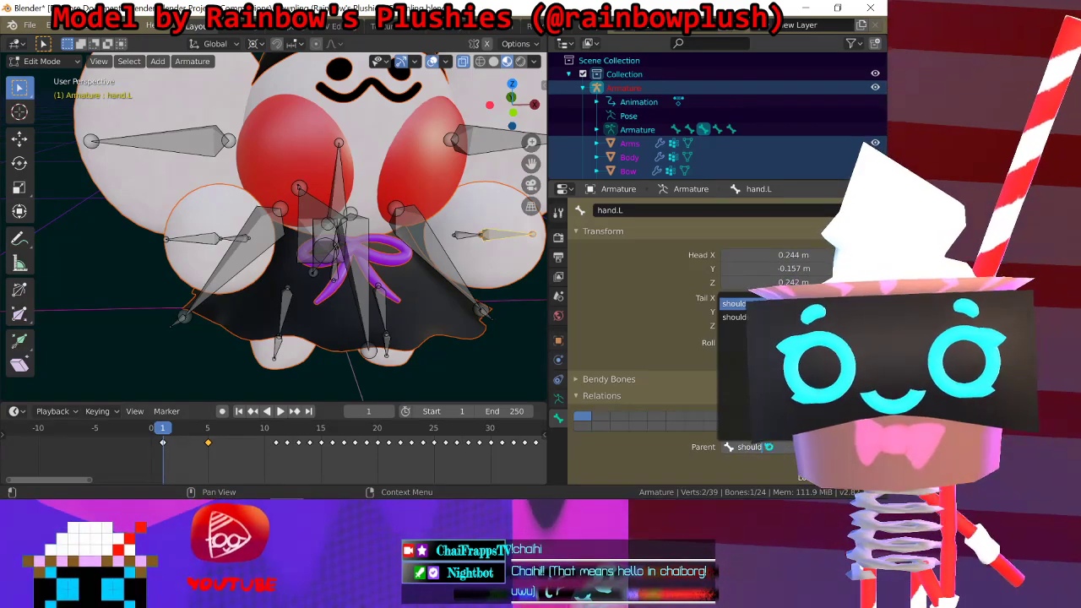
{"action": "key", "text": "Return"}
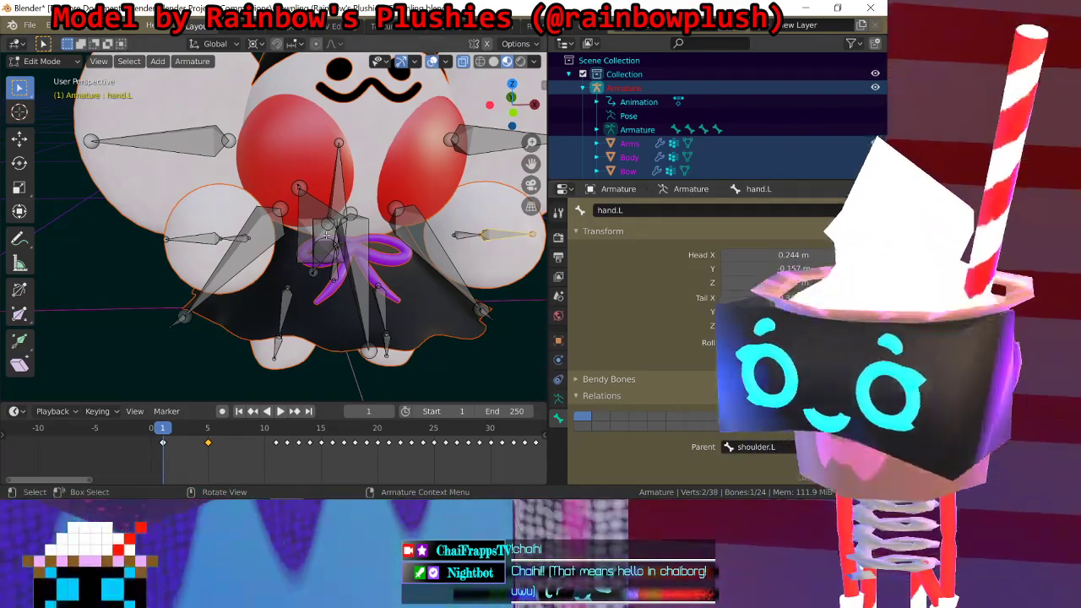
{"action": "key", "text": "ctrl+s"}
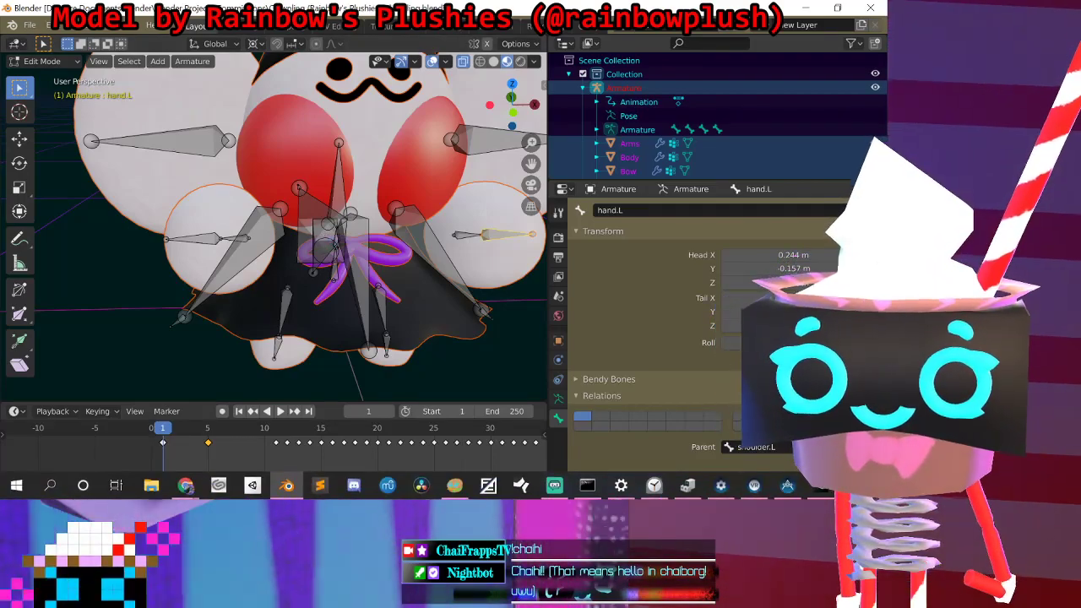
Step: Switch to Unity to check the arm bone slots in the avatar configuration, and return to Blender
{"action": "left_click", "coordinate": [831, 495]}
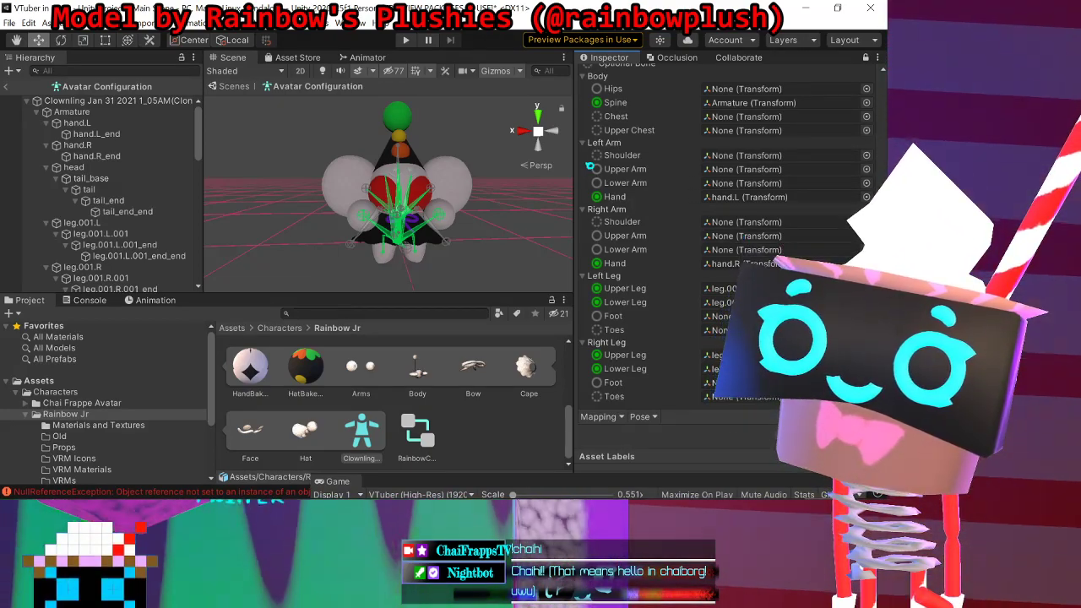
{"action": "mouse_move", "coordinate": [564, 497]}
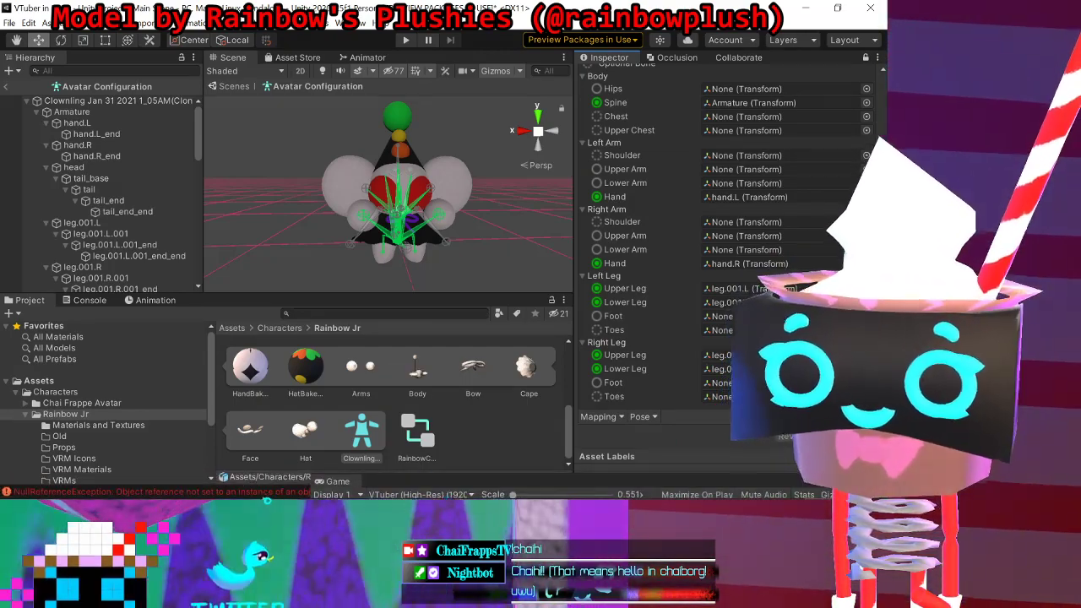
{"action": "left_click", "coordinate": [287, 487]}
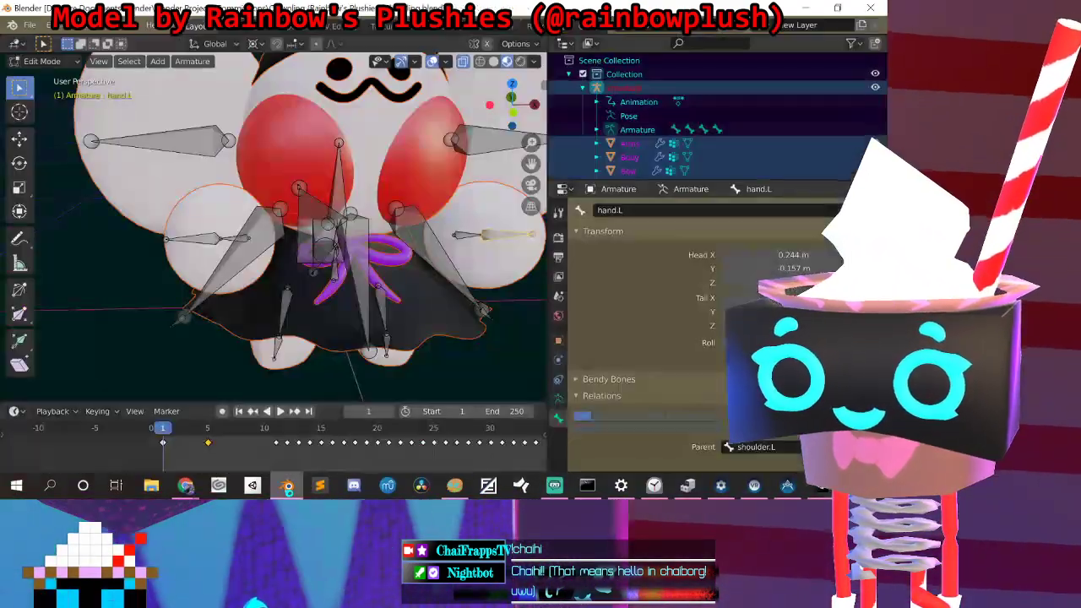
Step: Disconnect hand.R from shoulder.R while keeping it as the parent, and select the joint at the base of hand.R
{"action": "scroll", "coordinate": [222, 227], "scroll_direction": "up", "scroll_amount": 3}
{"action": "left_click", "coordinate": [182, 246]}
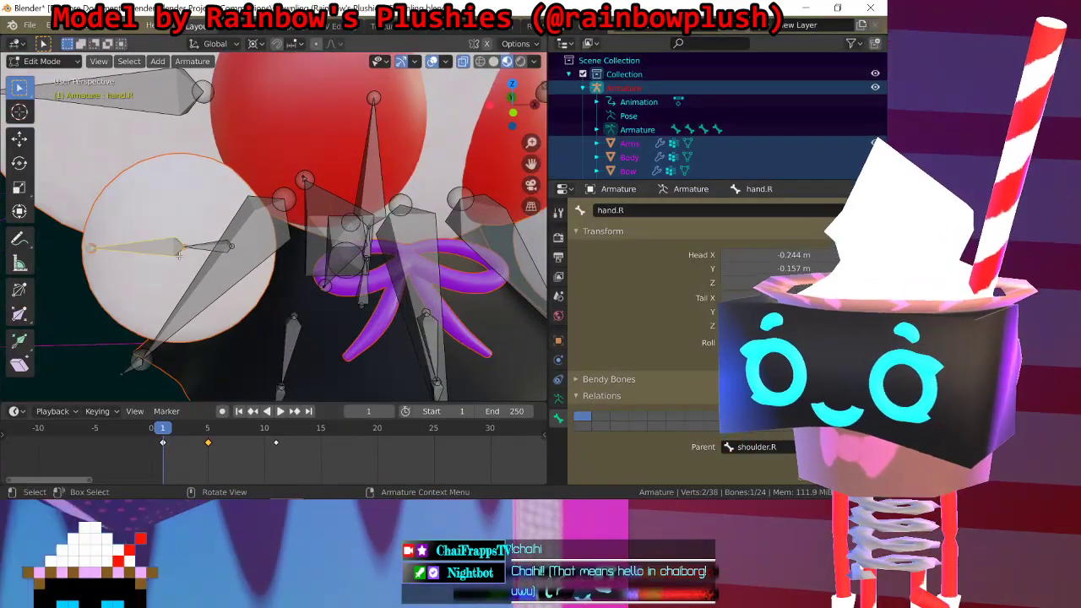
{"action": "left_click", "coordinate": [184, 246]}
{"action": "left_click", "coordinate": [160, 247]}
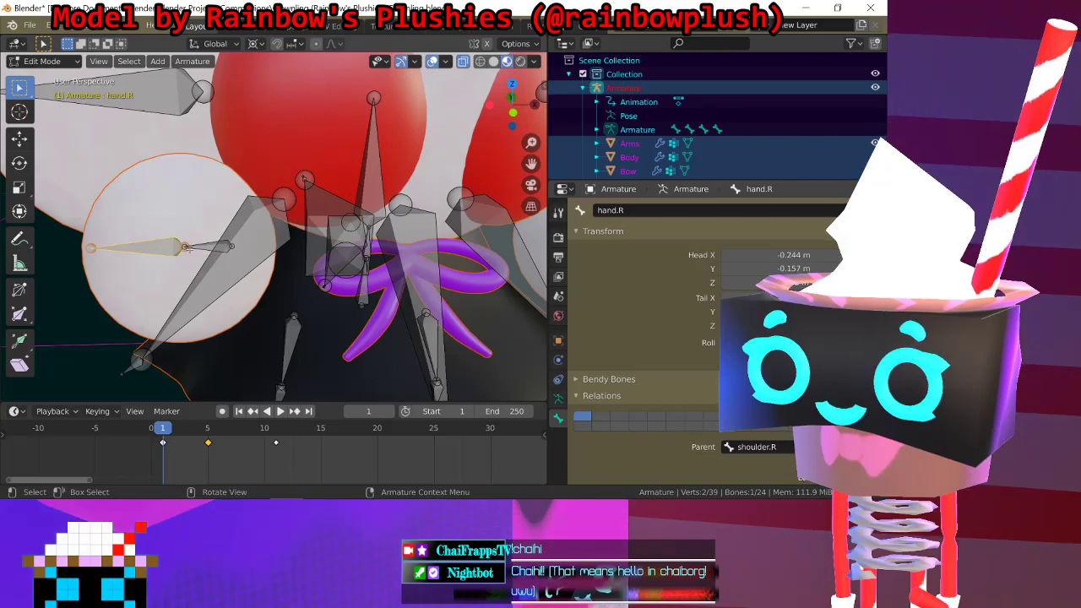
{"action": "left_click", "coordinate": [185, 246], "text": "shift"}
{"action": "middle_click_drag", "start_coordinate": [224, 249], "coordinate": [356, 306]}
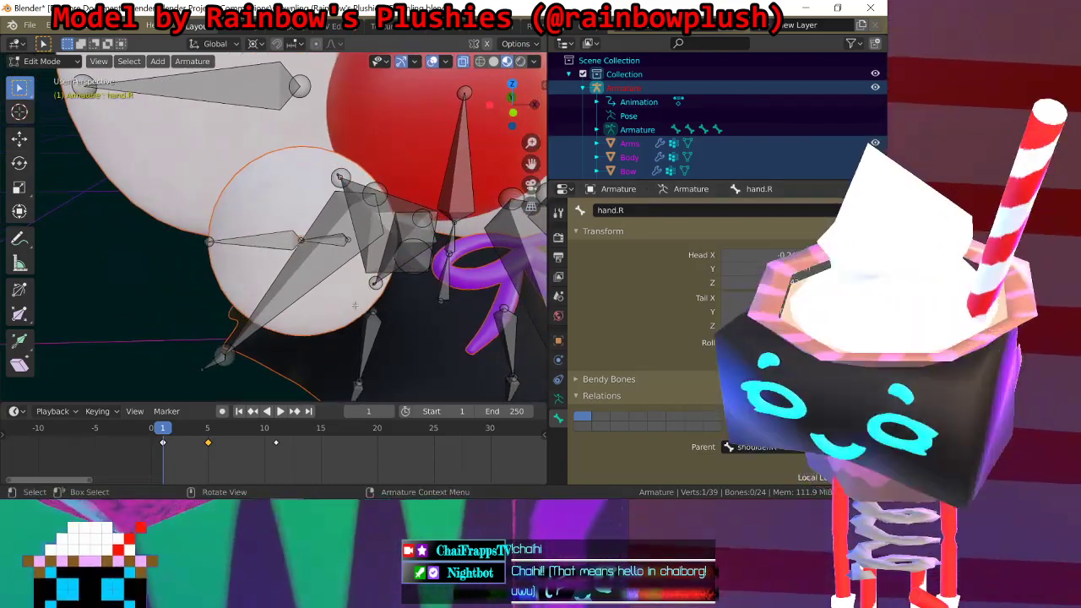
{"action": "scroll", "coordinate": [356, 306], "scroll_direction": "down", "scroll_amount": 5}
{"action": "middle_click_drag", "start_coordinate": [438, 240], "coordinate": [412, 243], "text": "shift"}
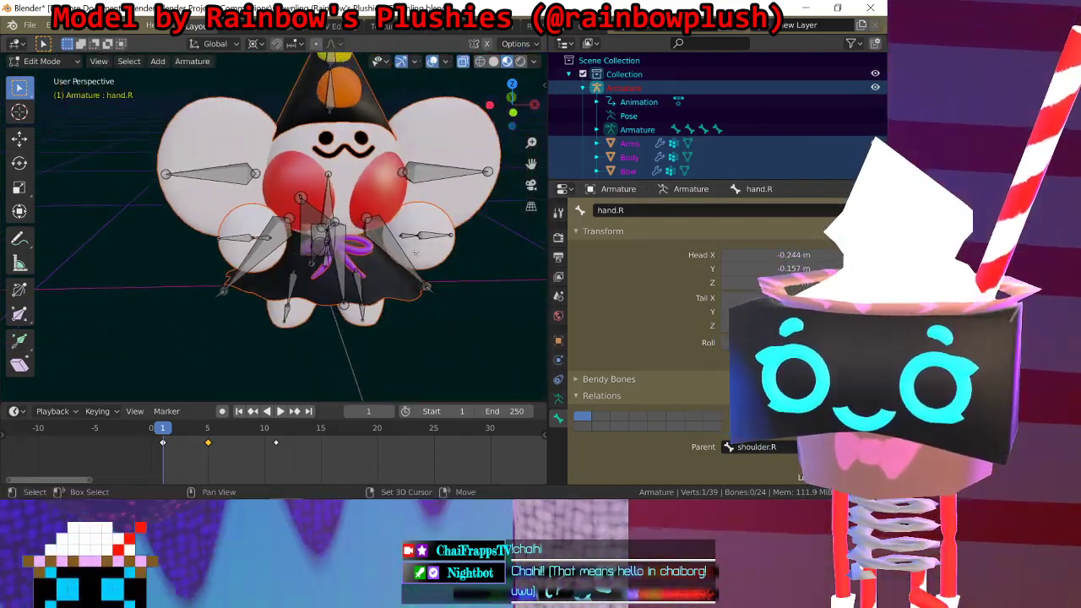
Step: Disconnect hand.L from shoulder.L while keeping shoulder.L as its parent
{"action": "left_click", "coordinate": [411, 241]}
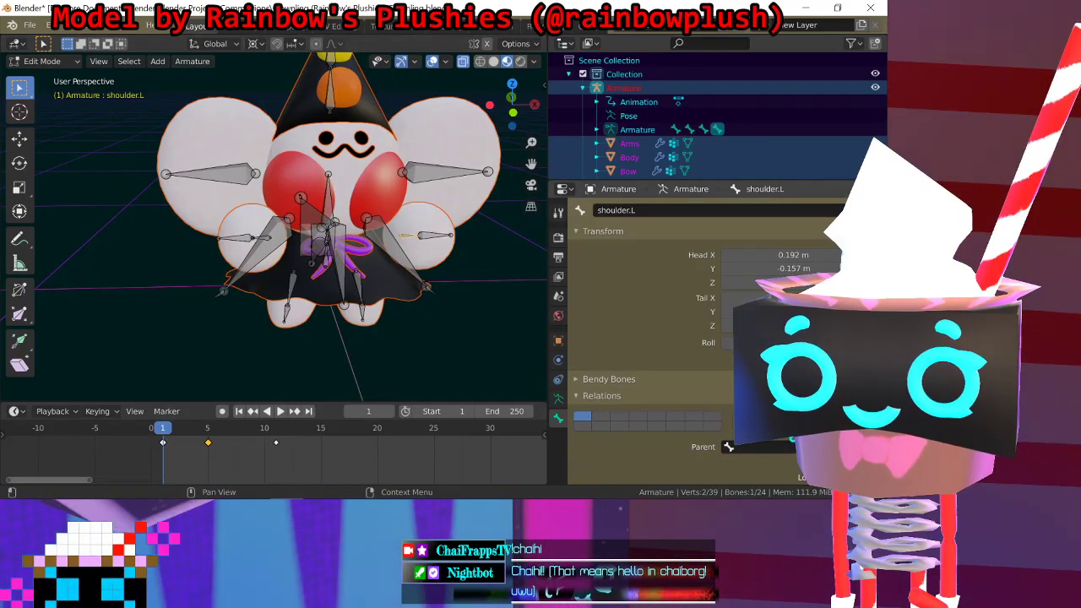
{"action": "left_click", "coordinate": [421, 235]}
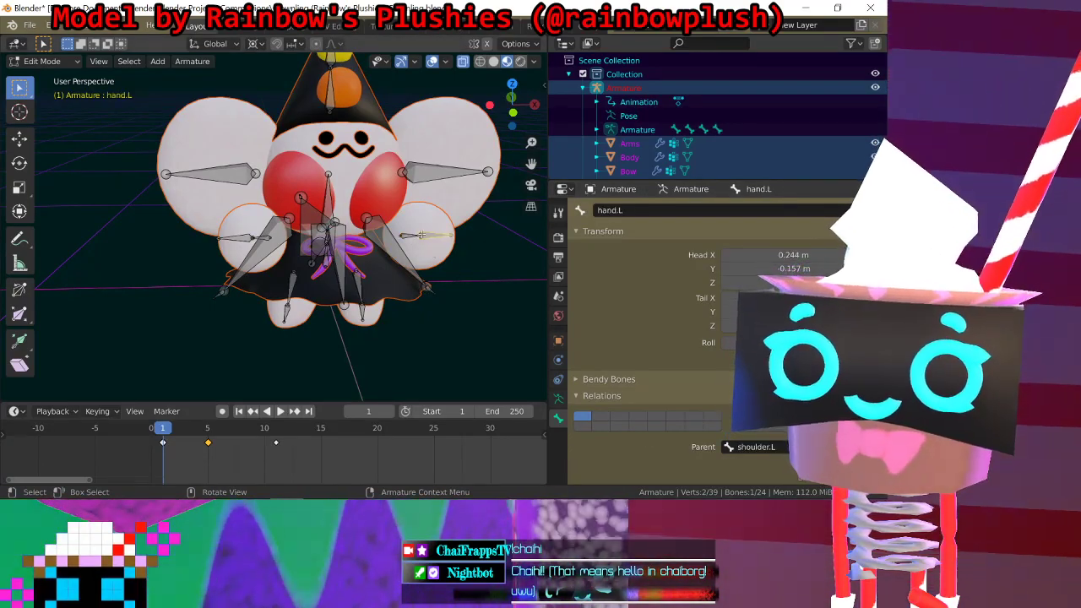
{"action": "scroll", "coordinate": [420, 232], "scroll_direction": "up", "scroll_amount": 5}
{"action": "middle_click_drag", "start_coordinate": [421, 233], "coordinate": [379, 235]}
{"action": "middle_click_drag", "start_coordinate": [511, 283], "coordinate": [397, 256], "text": "shift"}
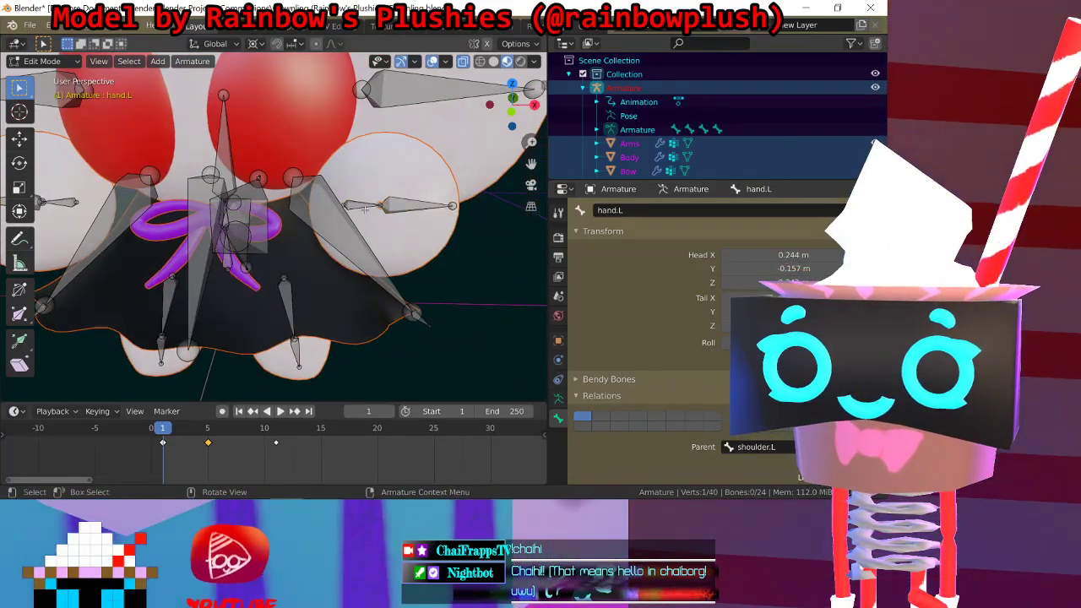
Step: Enable X-axis mirroring and move the base joint of hand.R about 0.068 m outward along global X
{"action": "left_click", "coordinate": [324, 214]}
{"action": "middle_click_drag", "start_coordinate": [324, 214], "coordinate": [319, 213]}
{"action": "left_click", "coordinate": [284, 239]}
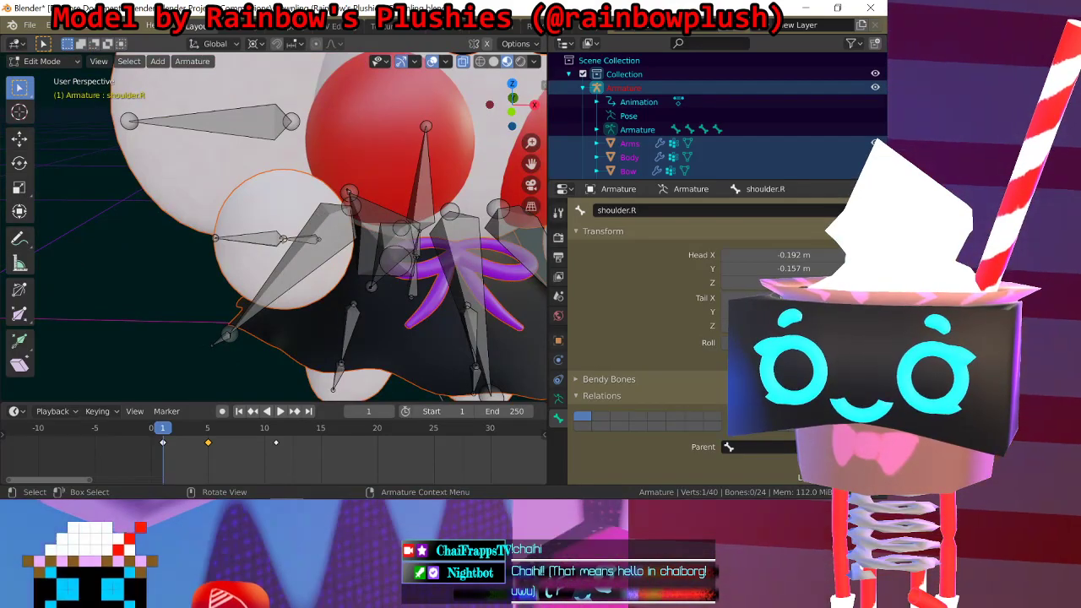
{"action": "left_click", "coordinate": [284, 238]}
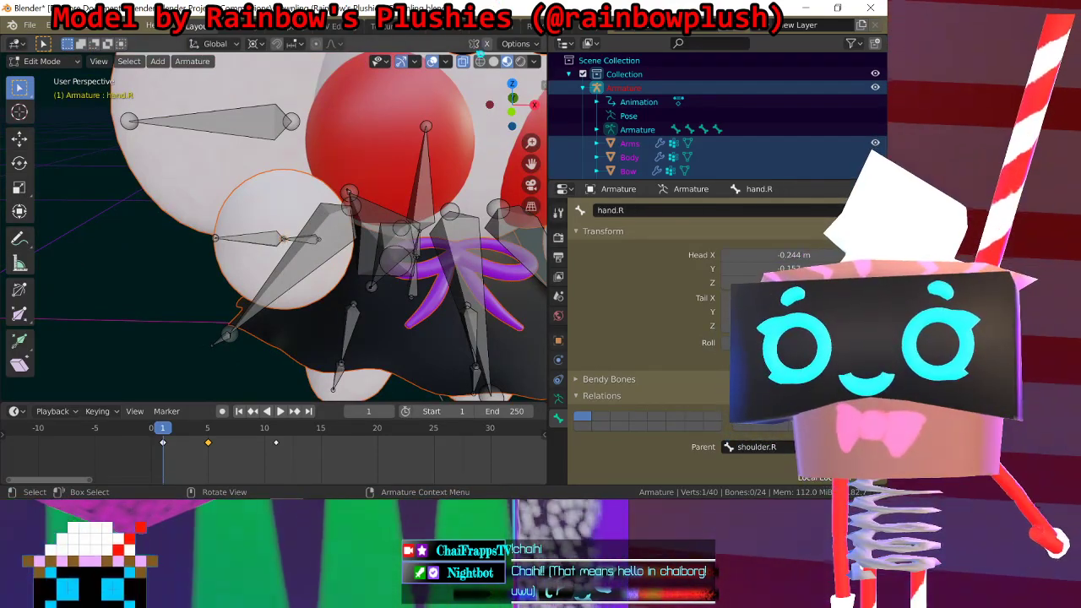
{"action": "middle_click_drag", "start_coordinate": [463, 170], "coordinate": [335, 151], "text": "shift"}
{"action": "scroll", "coordinate": [335, 152], "scroll_direction": "down", "scroll_amount": 1}
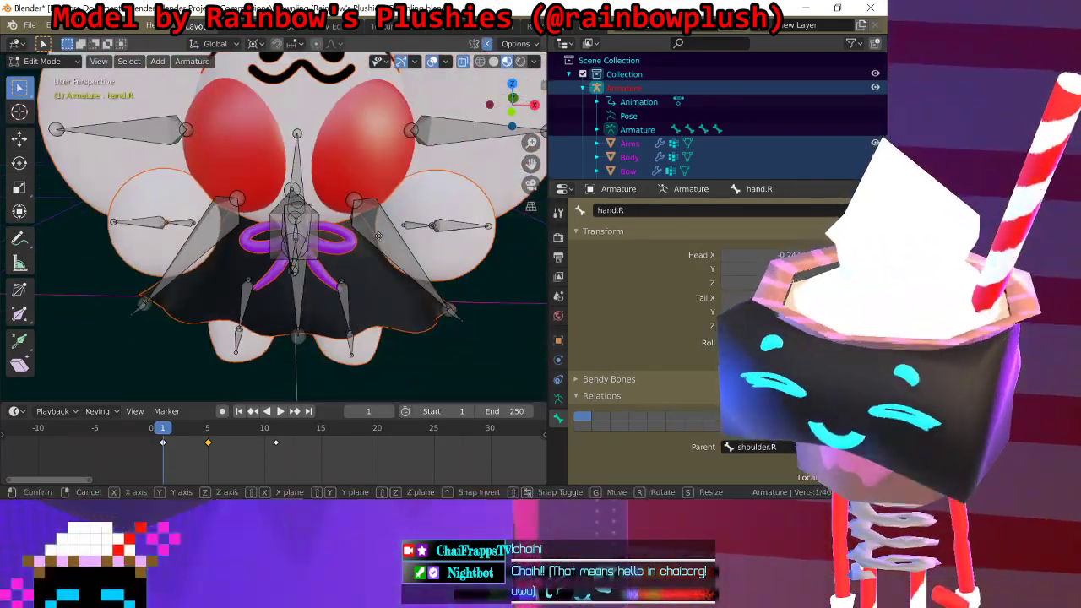
{"action": "key", "text": "g"}
{"action": "key", "text": "x"}
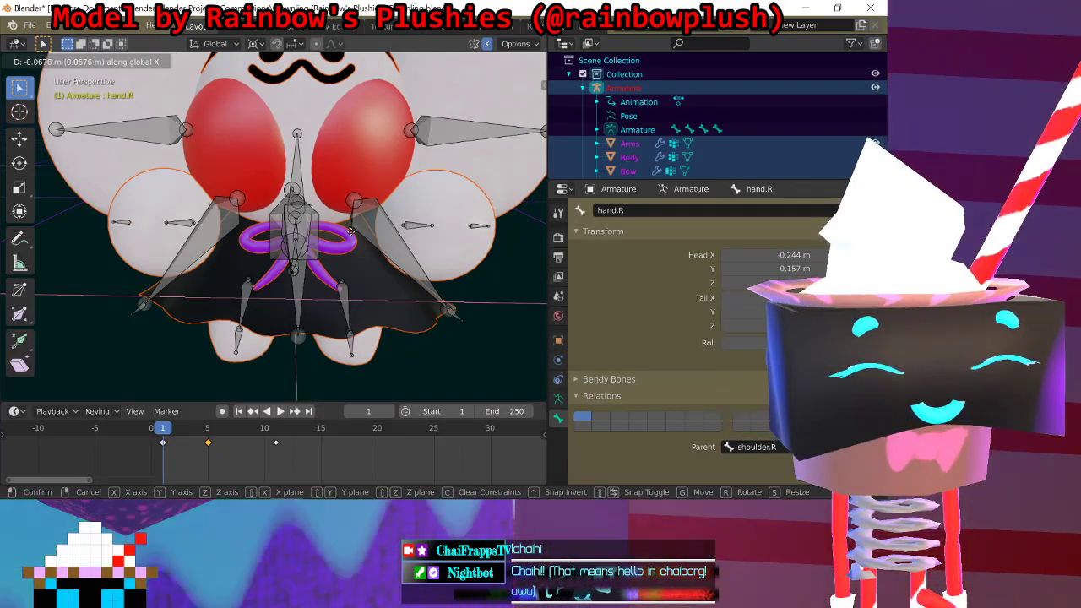
{"action": "left_click", "coordinate": [351, 232]}
Step: Extrude two consecutive bones, each about 0.03 m long, outward along global X from the outer joint of shoulder.R, with X mirroring on
{"action": "middle_click_drag", "start_coordinate": [350, 232], "coordinate": [373, 238]}
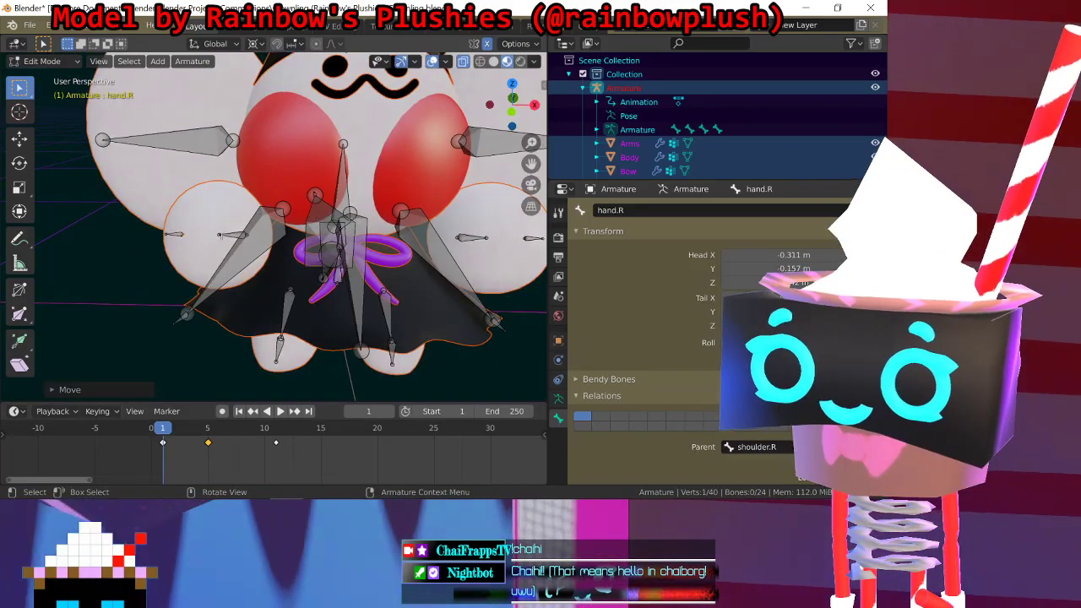
{"action": "left_click", "coordinate": [221, 236]}
{"action": "middle_click_drag", "start_coordinate": [236, 249], "coordinate": [354, 277]}
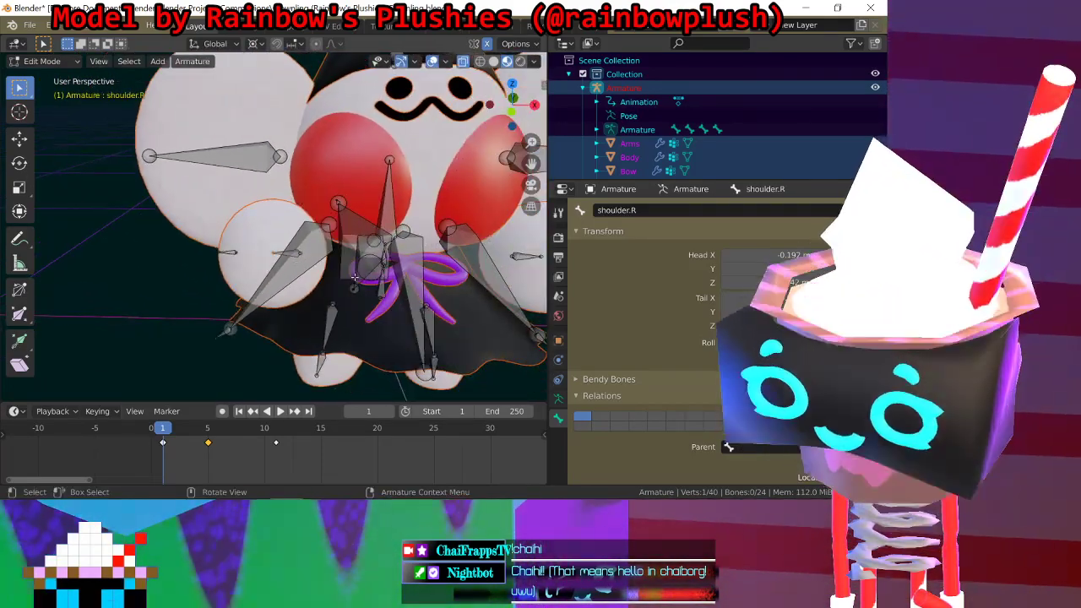
{"action": "key", "text": "e"}
{"action": "key", "text": "x"}
{"action": "left_click", "coordinate": [341, 283]}
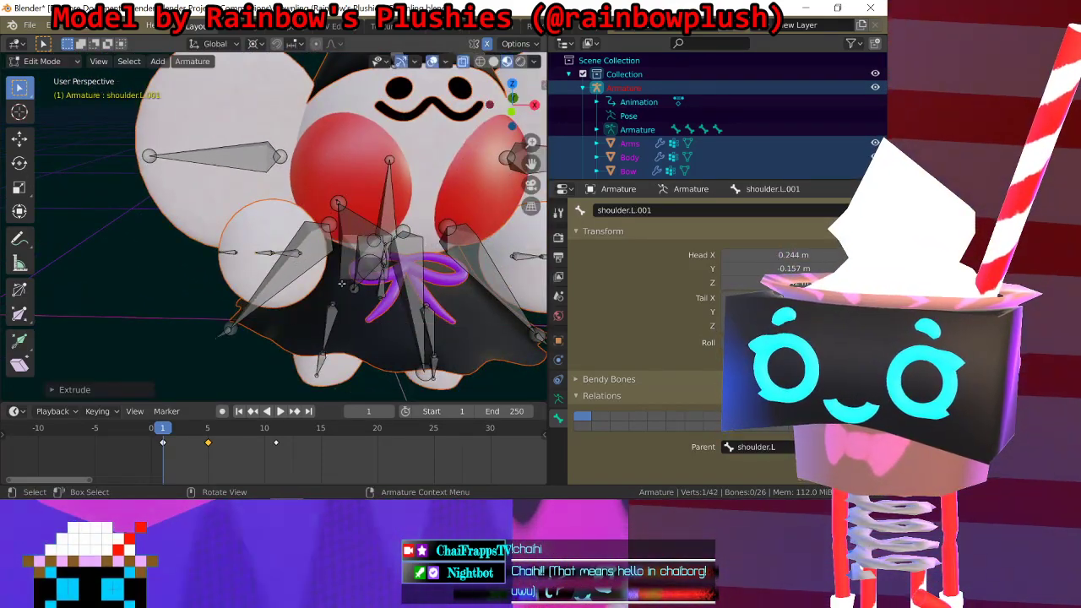
{"action": "key", "text": "e"}
{"action": "key", "text": "x"}
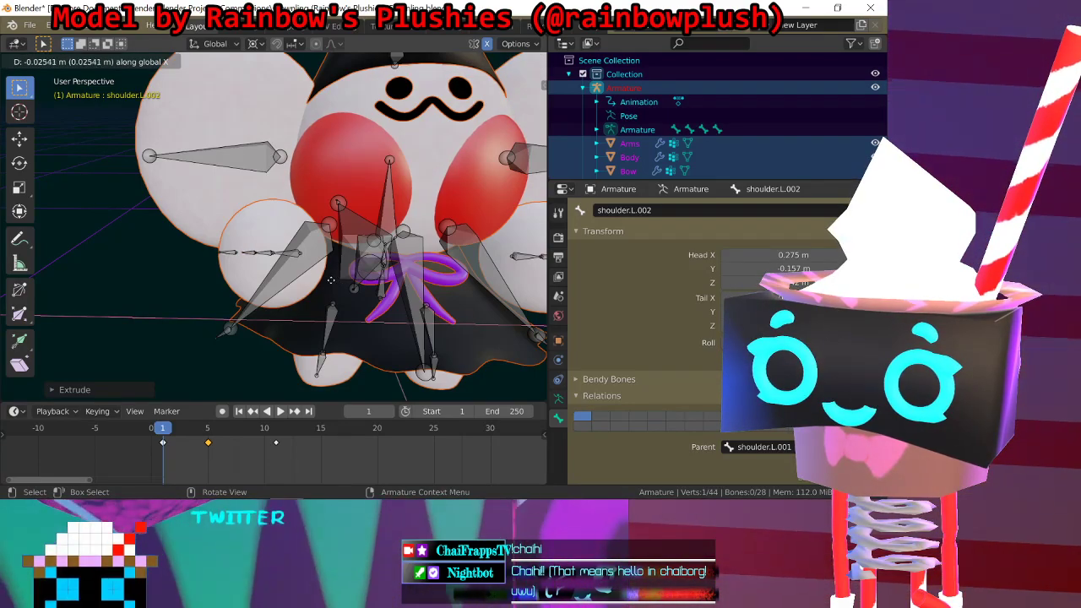
{"action": "left_click", "coordinate": [328, 278]}
Step: Finish the mirrored extrusion and check the right arm chain bone by bone, from hand.R to shoulder.R
{"action": "left_click", "coordinate": [241, 250]}
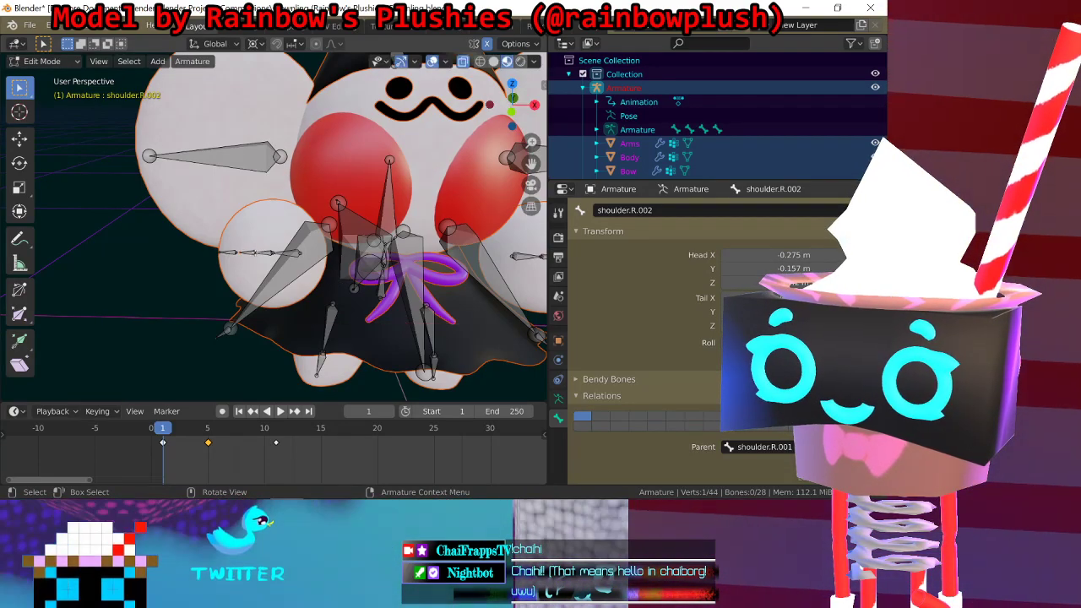
{"action": "left_click", "coordinate": [262, 250], "text": "shift"}
{"action": "middle_click_drag", "start_coordinate": [342, 263], "coordinate": [249, 257], "text": "shift"}
{"action": "middle_click_drag", "start_coordinate": [377, 254], "coordinate": [343, 267]}
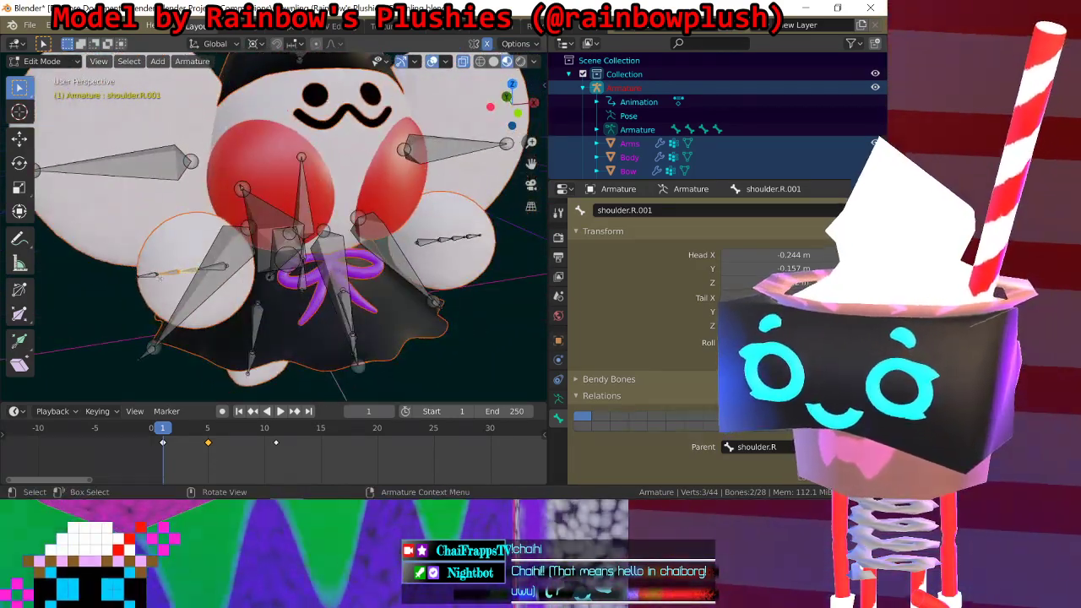
{"action": "left_click", "coordinate": [160, 271]}
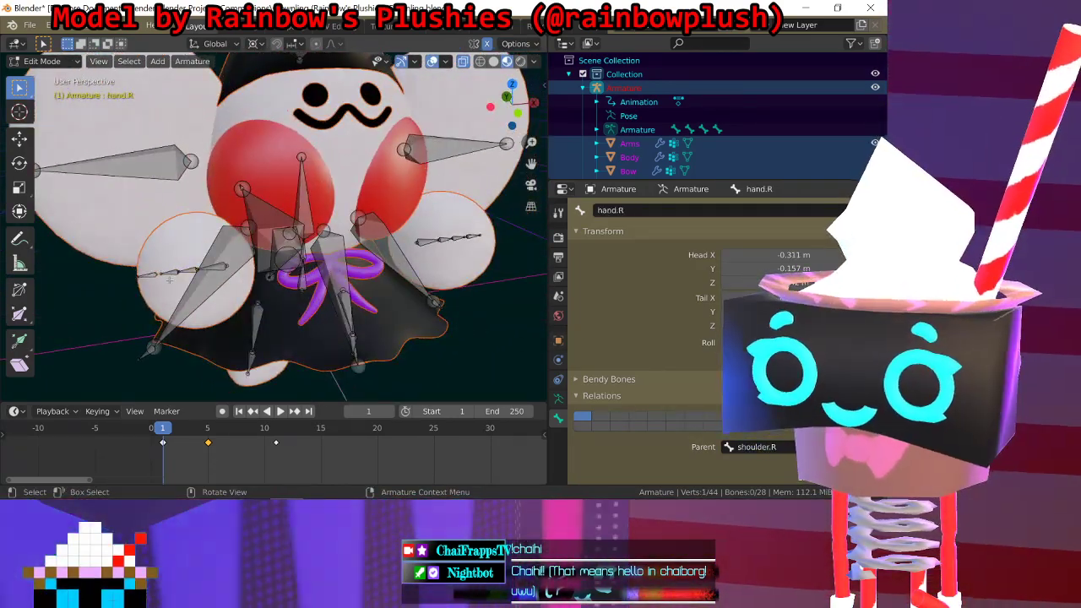
{"action": "left_click", "coordinate": [184, 271]}
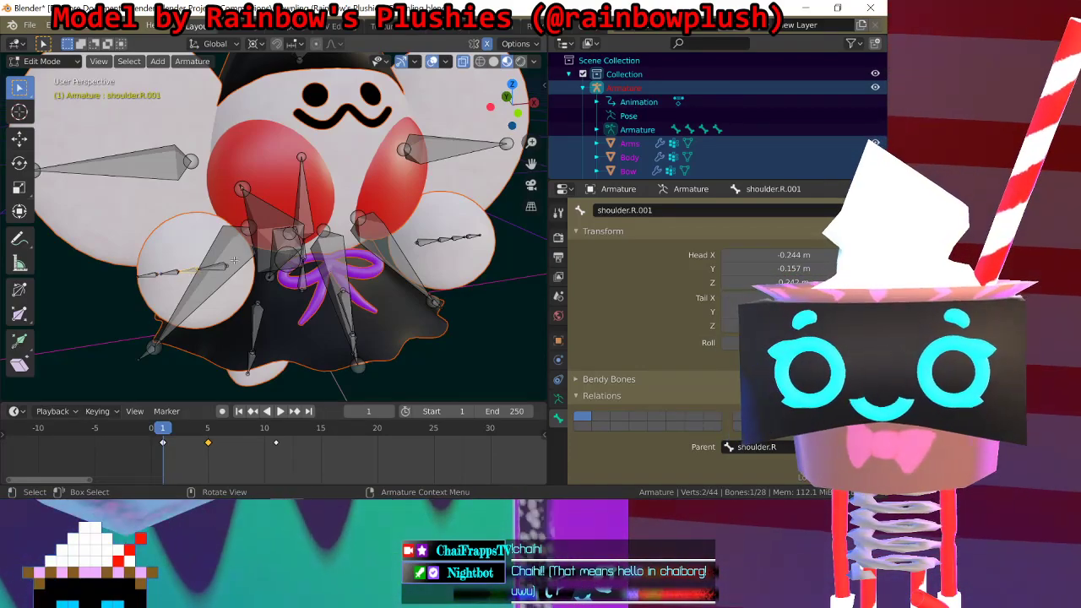
{"action": "left_click", "coordinate": [215, 267]}
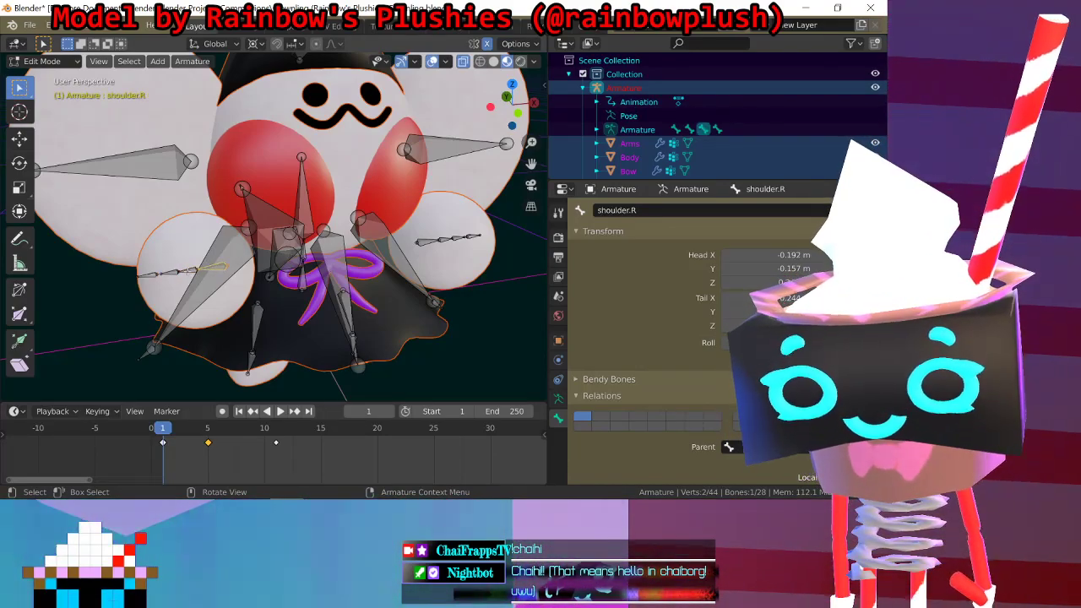
{"action": "left_click", "coordinate": [187, 270]}
{"action": "double_click", "coordinate": [624, 210]}
{"action": "type", "text": "up"}
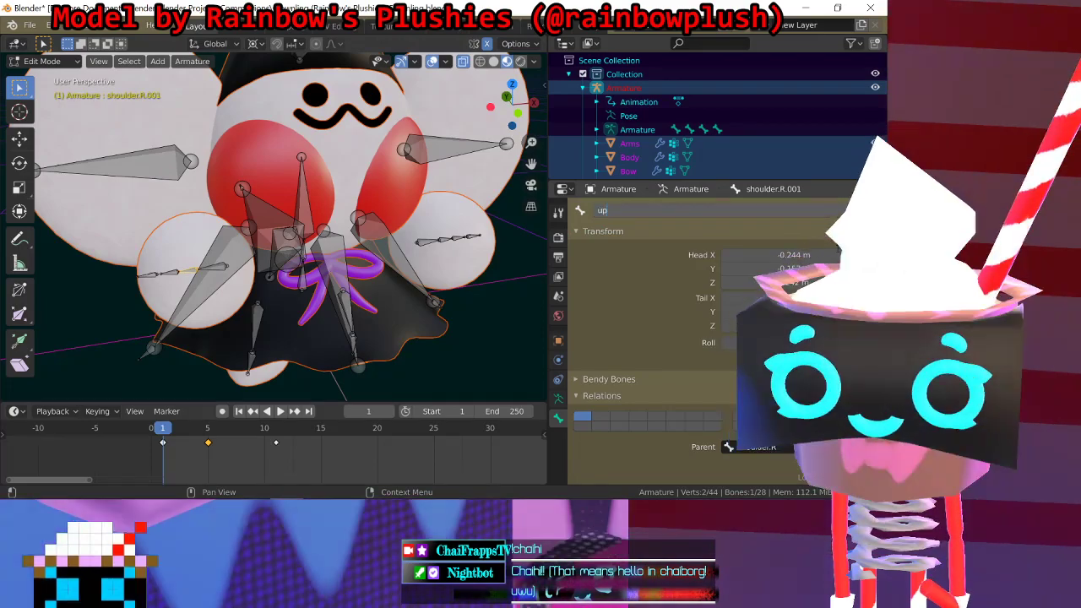
{"action": "type", "text": "per_arm"}
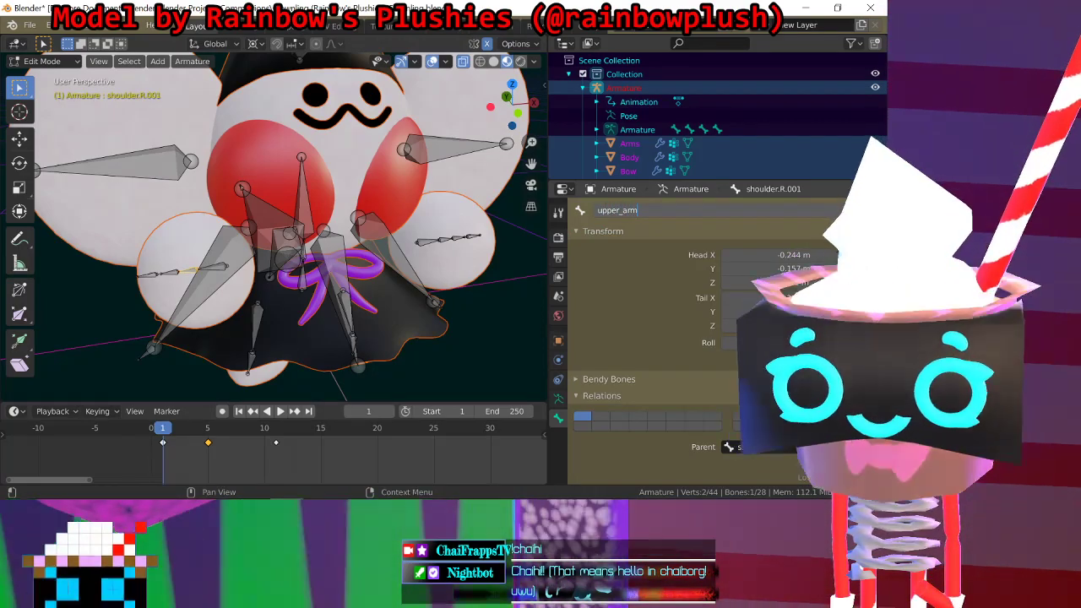
{"action": "key", "text": "BackSpace"}
{"action": "key", "text": "BackSpace"}
{"action": "key", "text": "BackSpace"}
{"action": "key", "text": "BackSpace"}
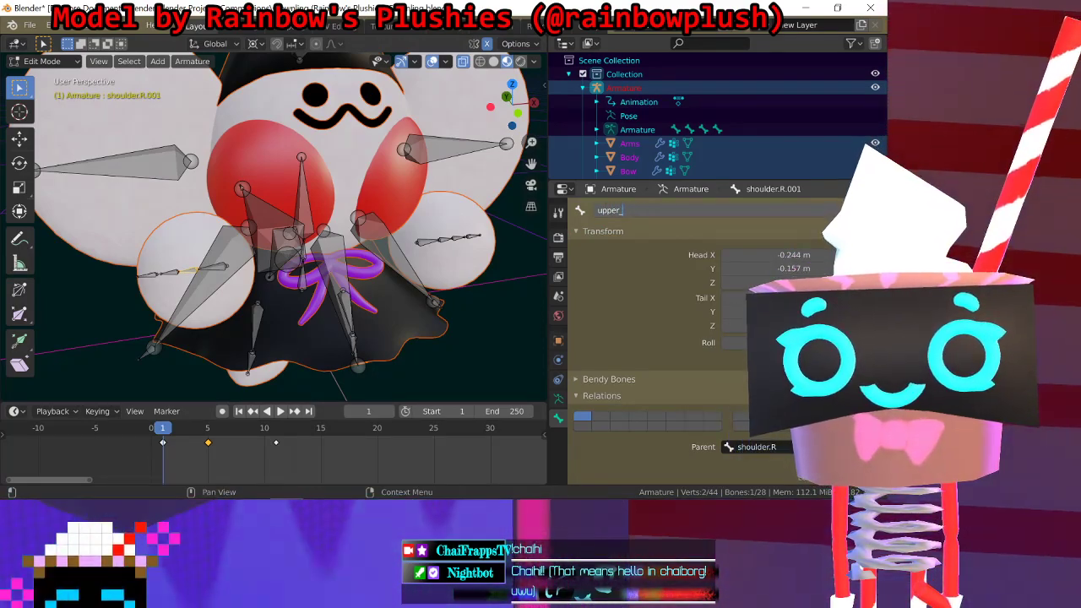
{"action": "type", "text": "arm"}
{"action": "key", "text": "BackSpace"}
{"action": "key", "text": "BackSpace"}
{"action": "key", "text": "BackSpace"}
{"action": "key", "text": "BackSpace"}
{"action": "key", "text": "BackSpace"}
{"action": "key", "text": "BackSpace"}
{"action": "key", "text": "BackSpace"}
{"action": "key", "text": "BackSpace"}
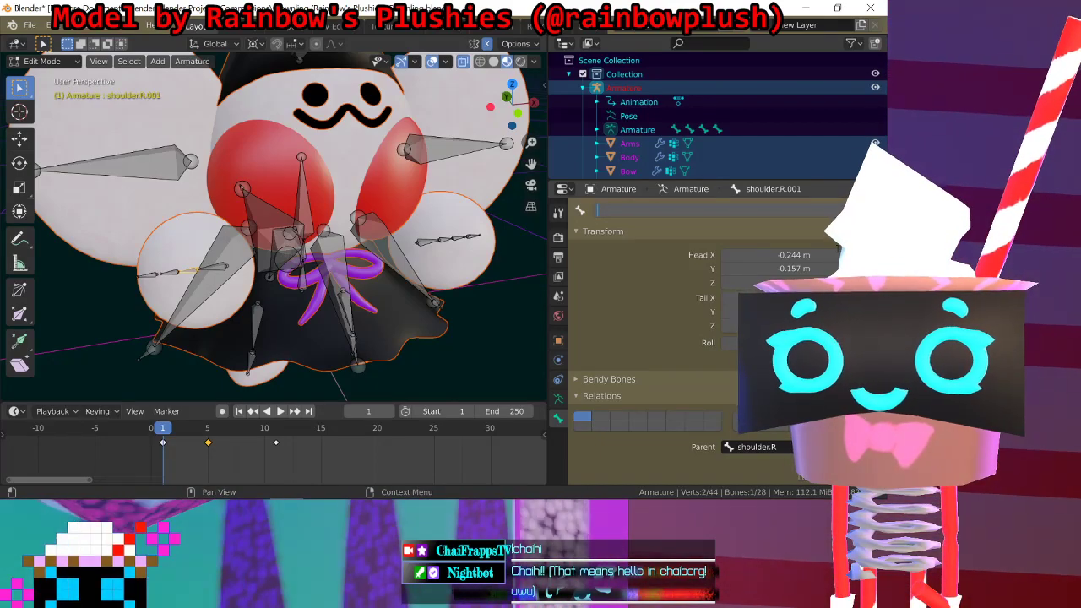
Step: Check the arm slots in Unity's Avatar Configuration, return to Blender and rename the bone directly after shoulder.R as arm.R
{"action": "left_click", "coordinate": [688, 485]}
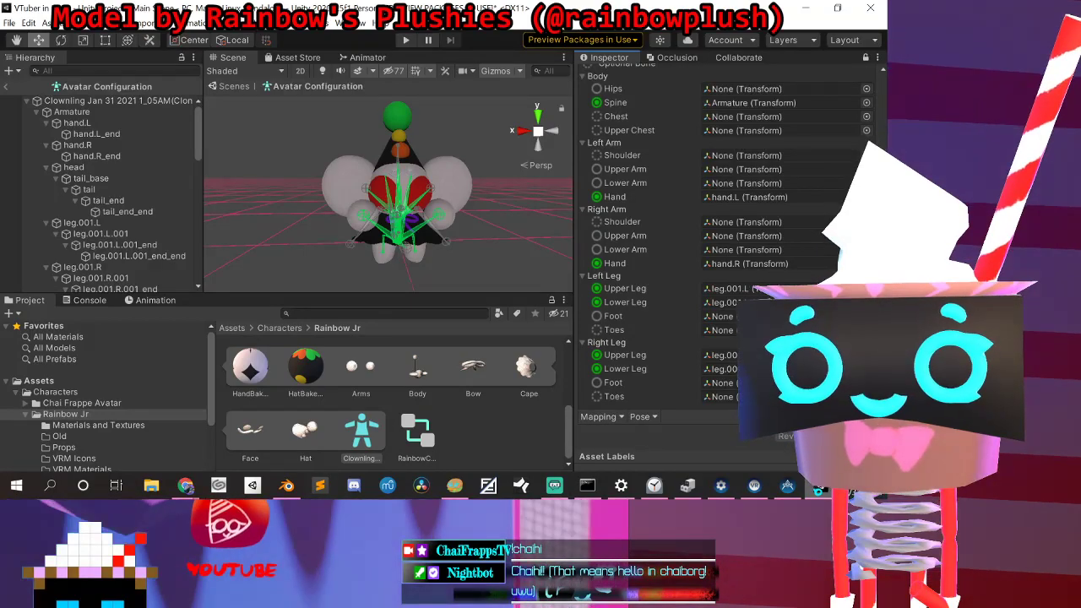
{"action": "key", "text": "alt+Tab"}
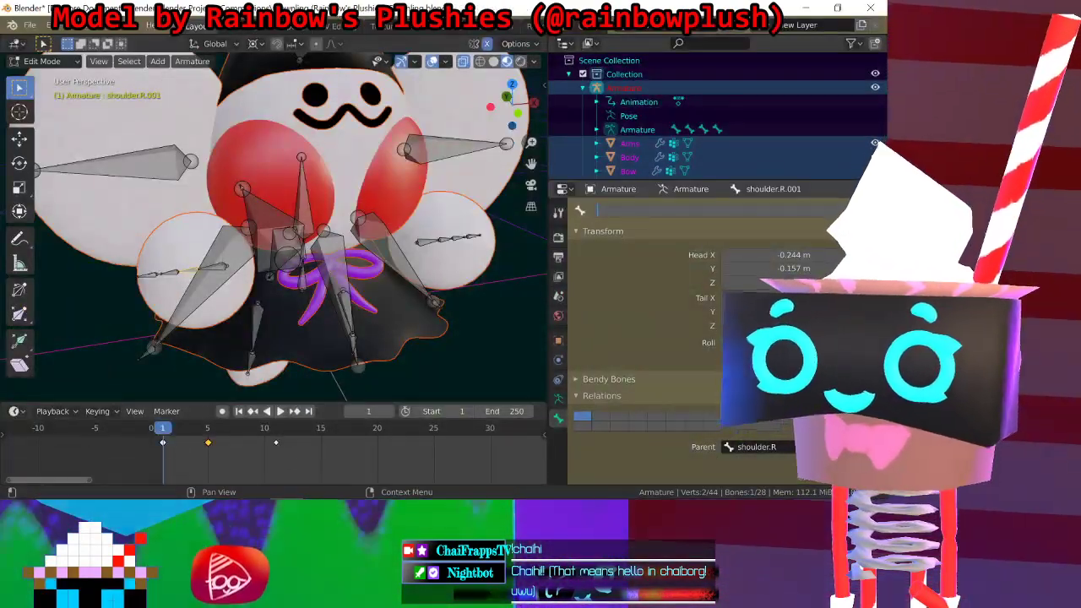
{"action": "type", "text": "arm.L"}
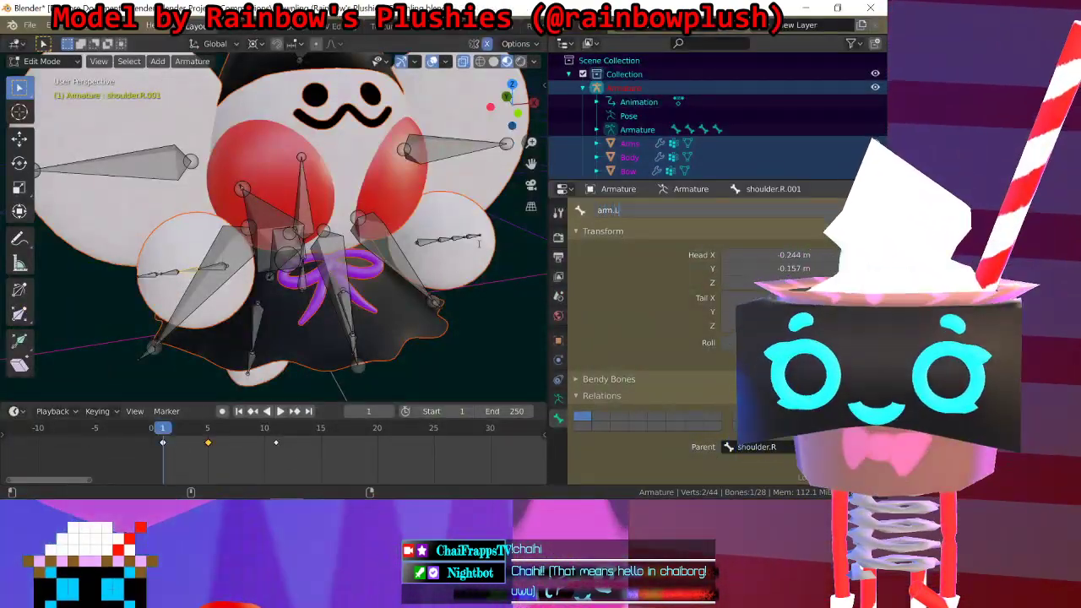
{"action": "key", "text": "Return"}
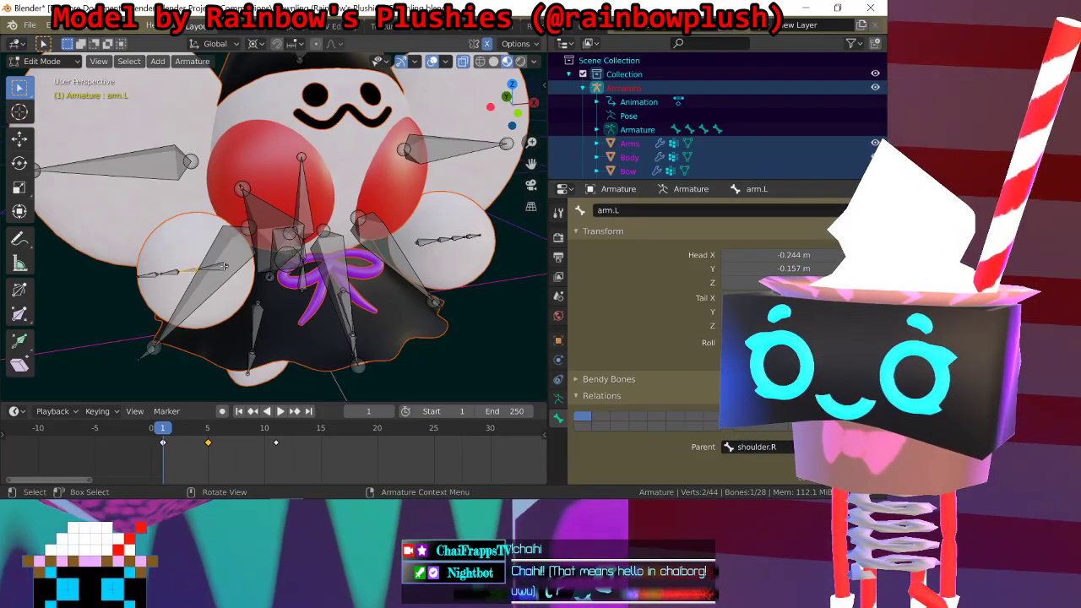
{"action": "left_click", "coordinate": [221, 266]}
{"action": "left_click", "coordinate": [186, 268]}
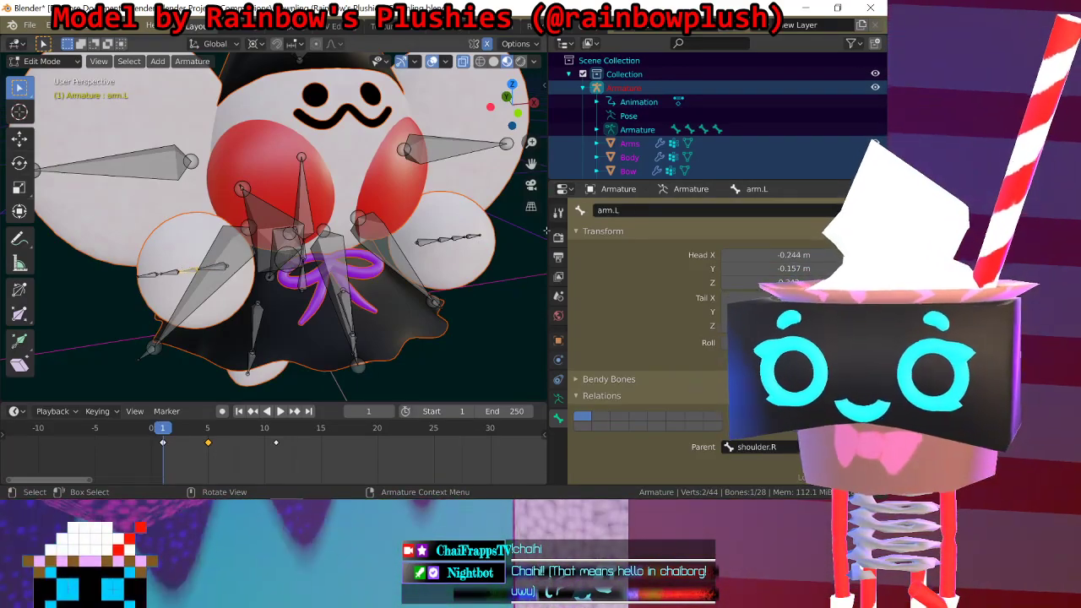
{"action": "key", "text": "BackSpace"}
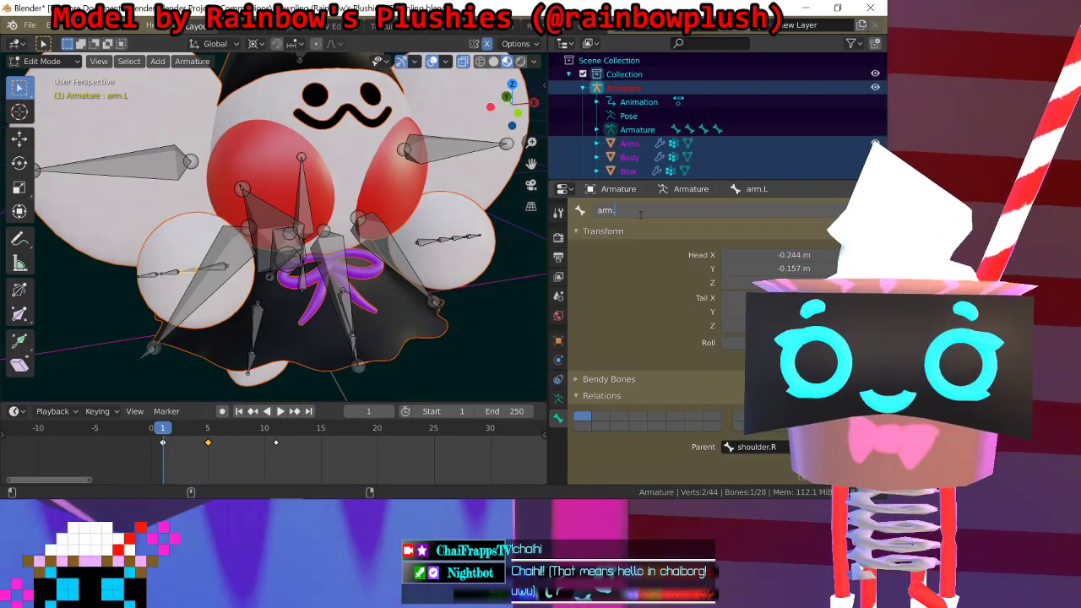
{"action": "type", "text": "R"}
{"action": "key", "text": "Return"}
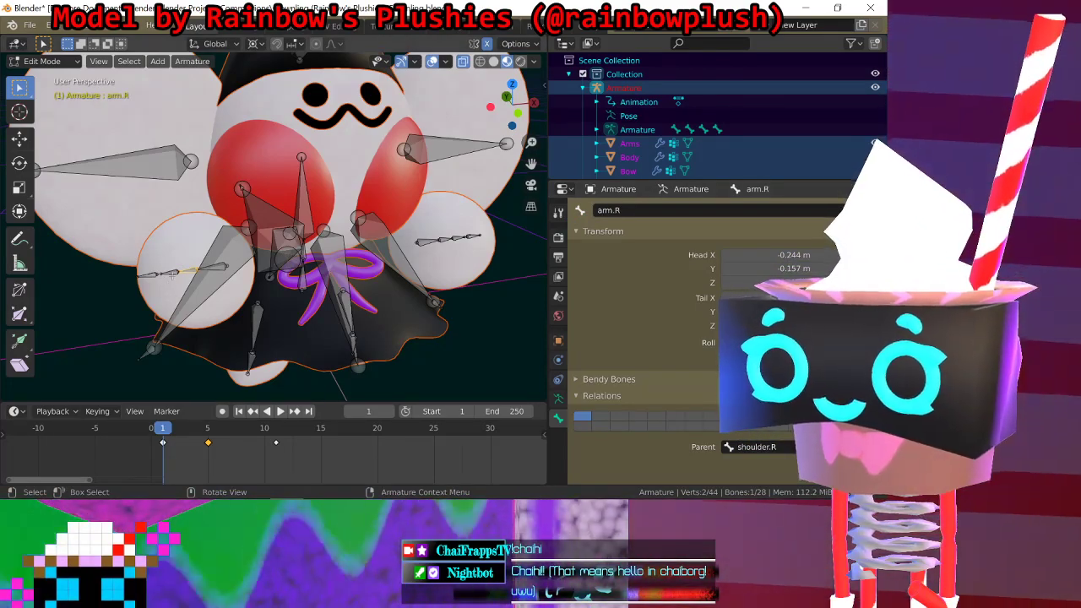
Step: Rename the bone between arm.R and hand.R as forearm.R
{"action": "left_click", "coordinate": [172, 275]}
{"action": "left_click", "coordinate": [660, 210]}
{"action": "type", "text": "f"}
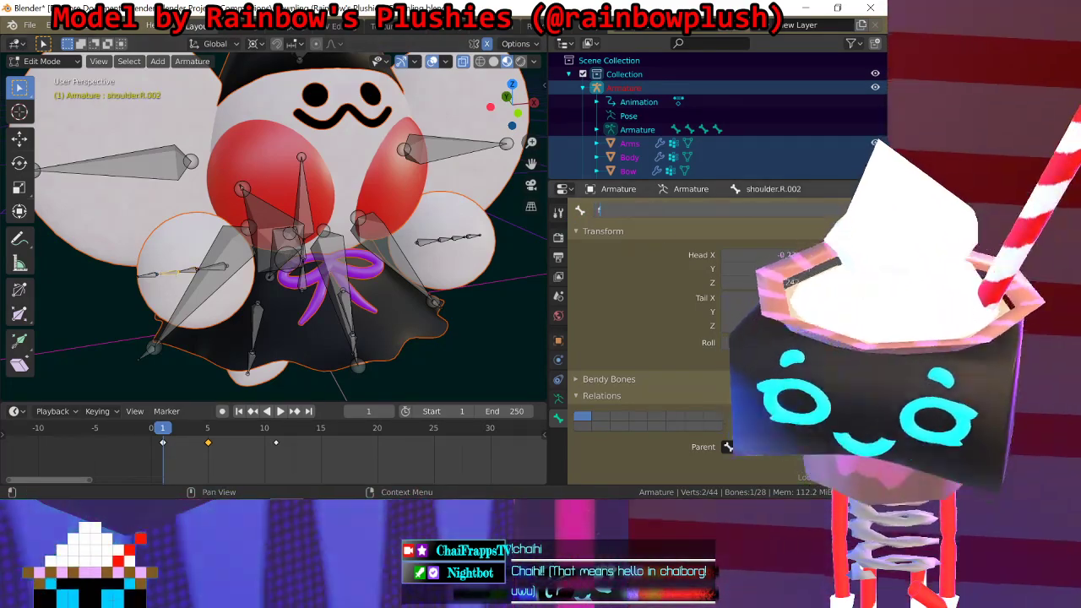
{"action": "type", "text": "orearm.L"}
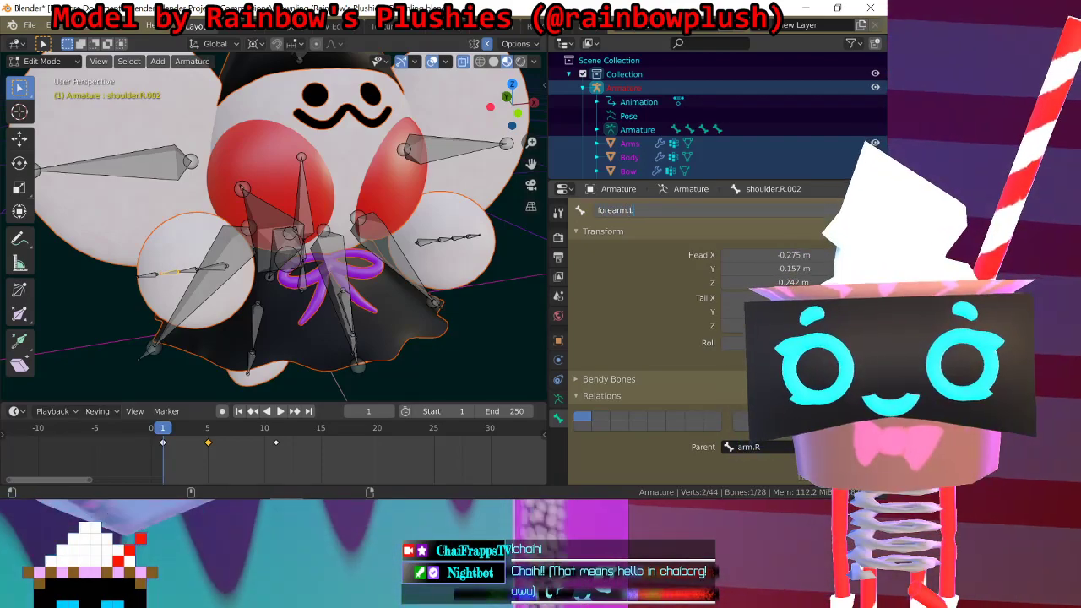
{"action": "key", "text": "BackSpace"}
{"action": "type", "text": "R"}
{"action": "key", "text": "Return"}
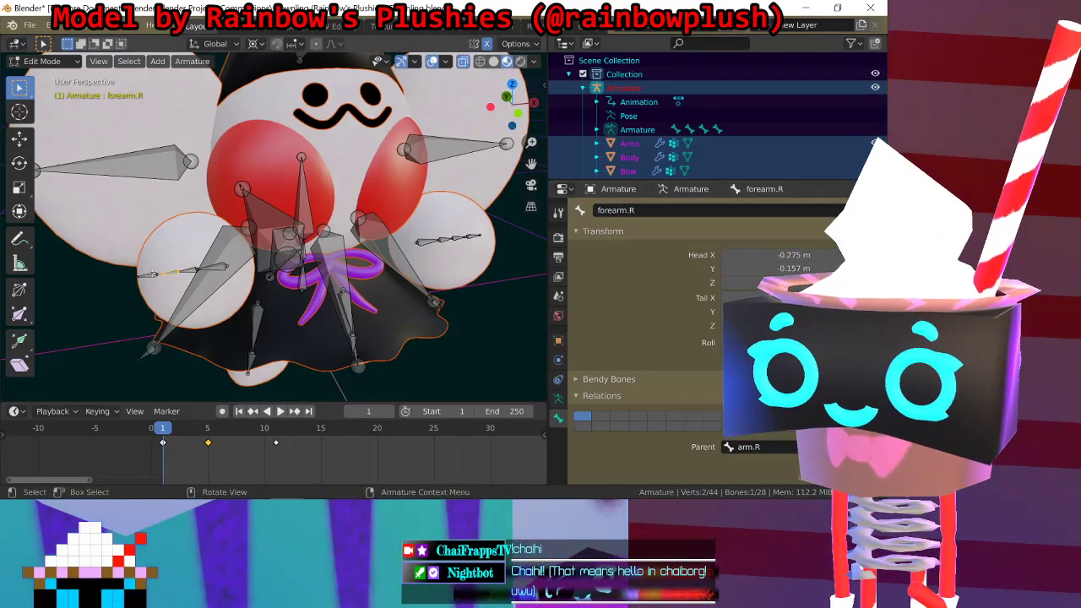
Step: Rename the bone directly after shoulder.L, shoulder.L.001, as arm.L
{"action": "left_click", "coordinate": [152, 272]}
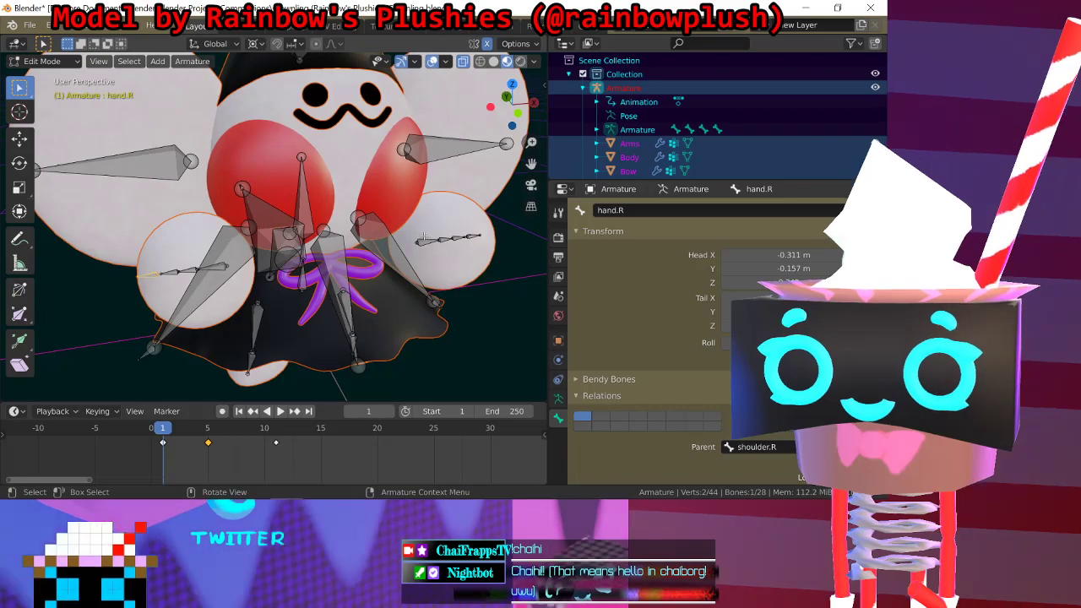
{"action": "left_click", "coordinate": [427, 238]}
{"action": "left_click", "coordinate": [448, 239]}
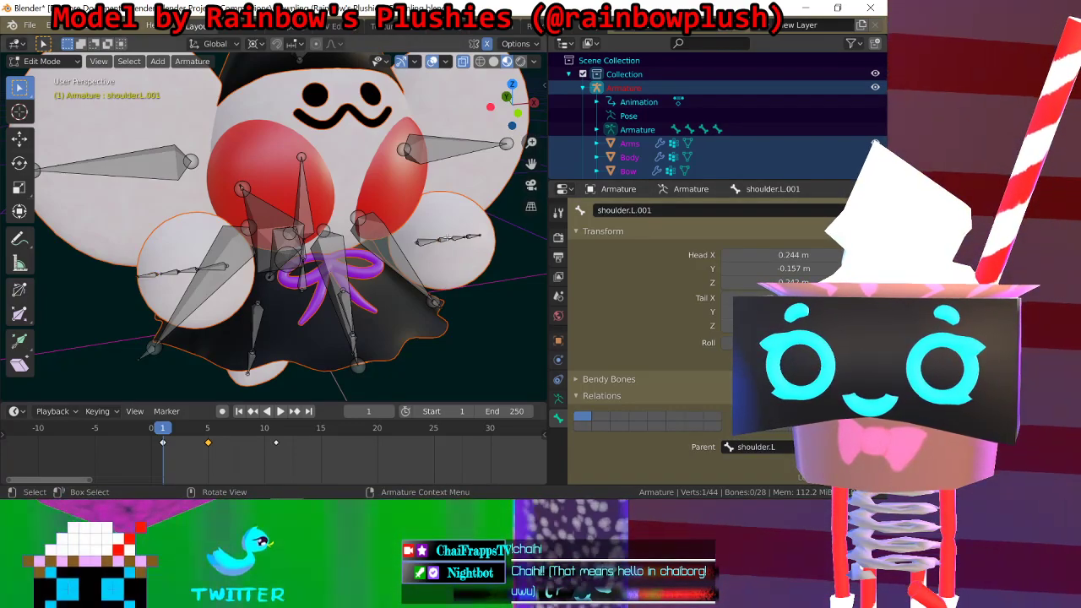
{"action": "double_click", "coordinate": [646, 211]}
{"action": "type", "text": "arm"}
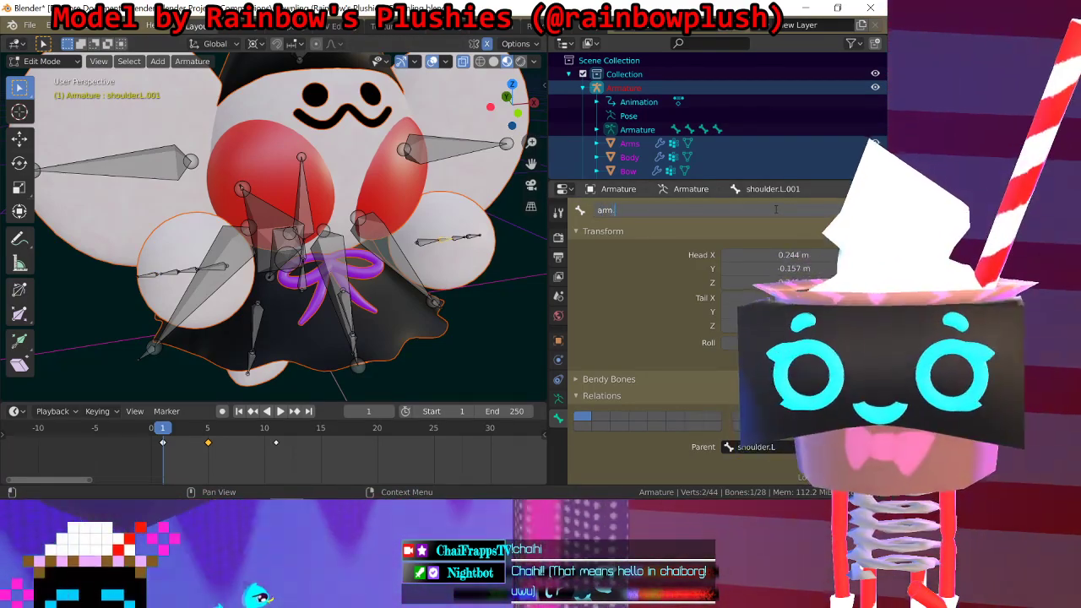
{"action": "type", "text": ".L"}
{"action": "key", "text": "BackSpace"}
{"action": "type", "text": ":"}
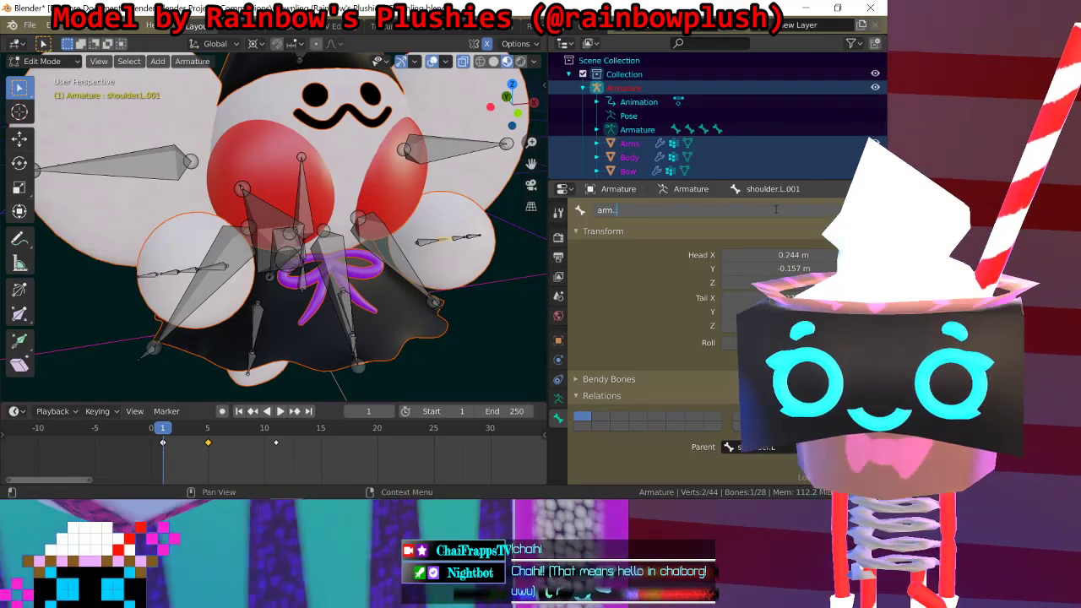
{"action": "key", "text": "Return"}
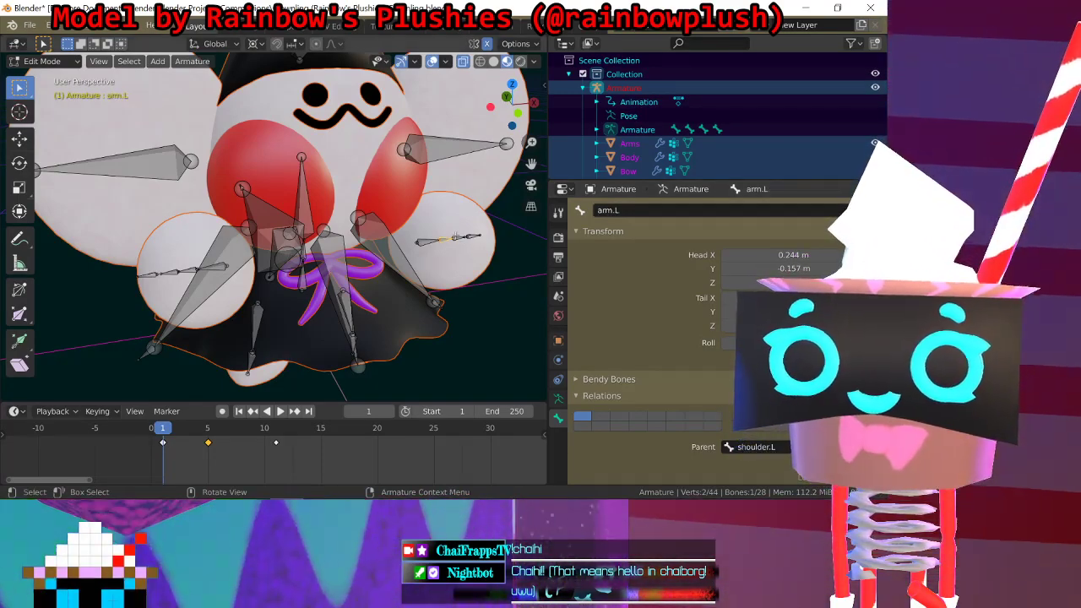
Step: Rename the bone between arm.L and hand.L as forearm.L
{"action": "left_click", "coordinate": [456, 236]}
{"action": "left_click", "coordinate": [638, 212]}
{"action": "left_click", "coordinate": [659, 213]}
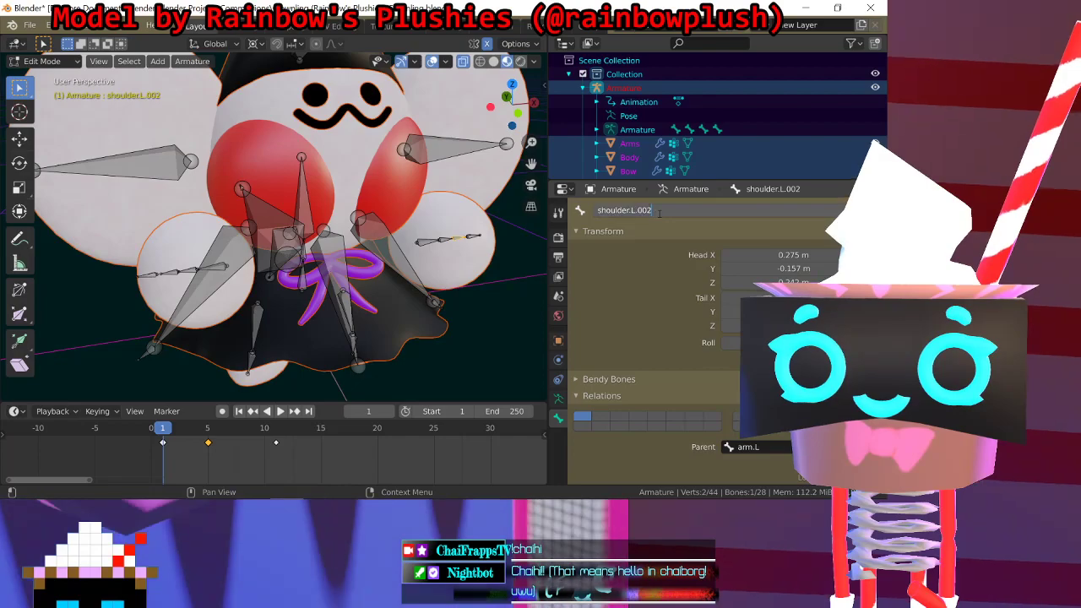
{"action": "key", "text": "BackSpace"}
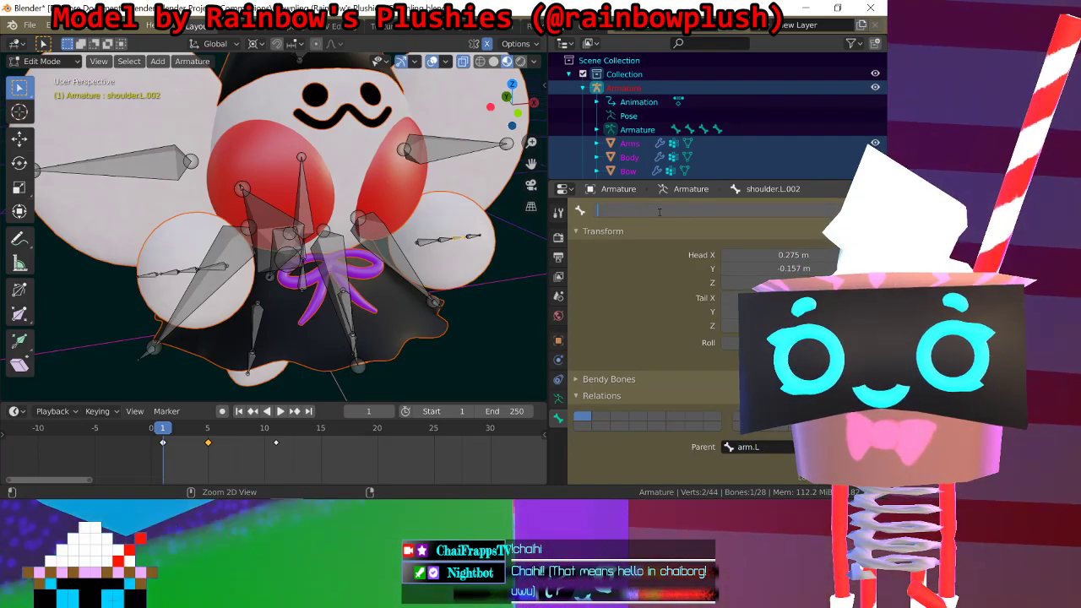
{"action": "type", "text": "forearm"}
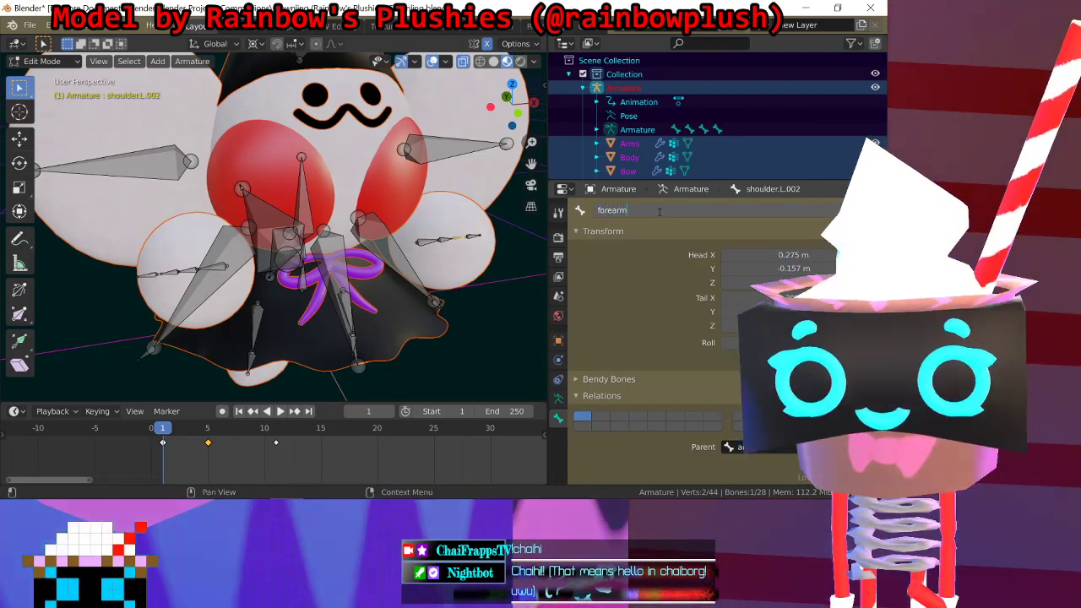
{"action": "type", "text": "."}
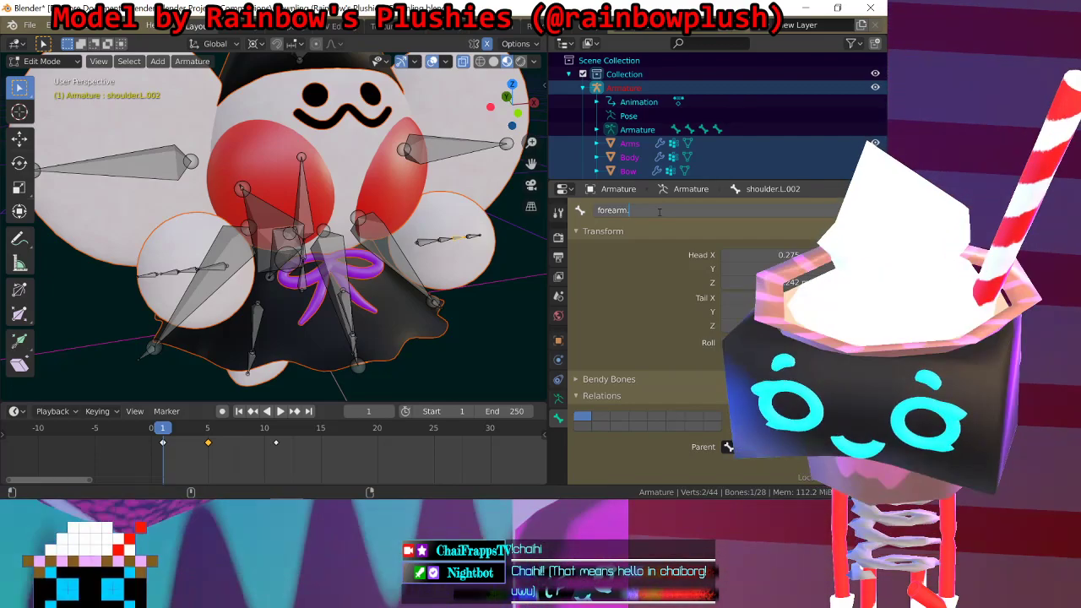
{"action": "type", "text": "L"}
{"action": "key", "text": "Return"}
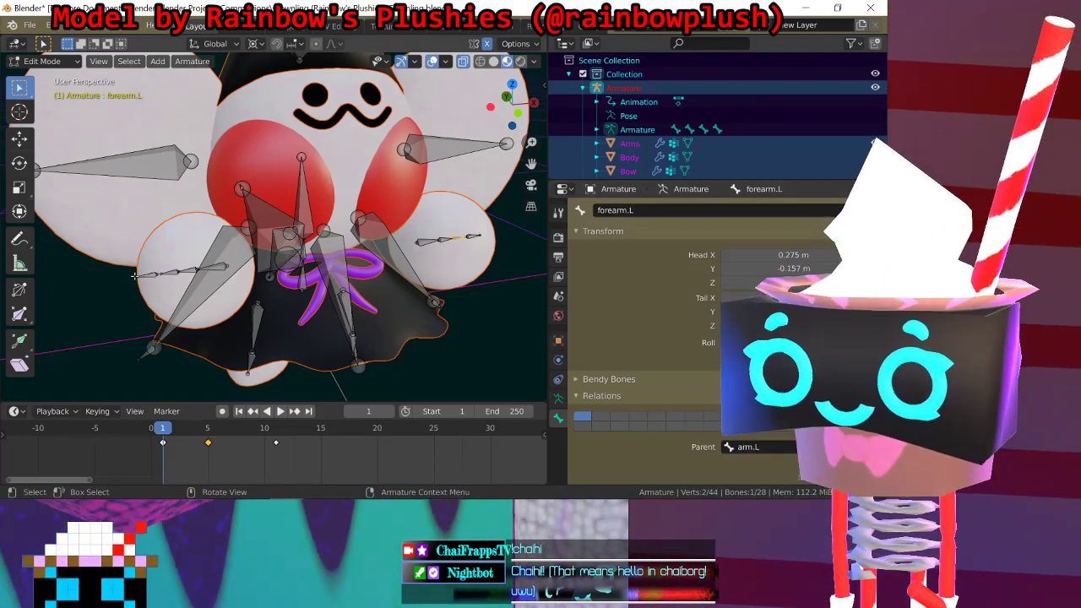
Step: Set forearm.R as the parent of hand.R and connect the two bones, then select shoulder.R
{"action": "left_click", "coordinate": [150, 275]}
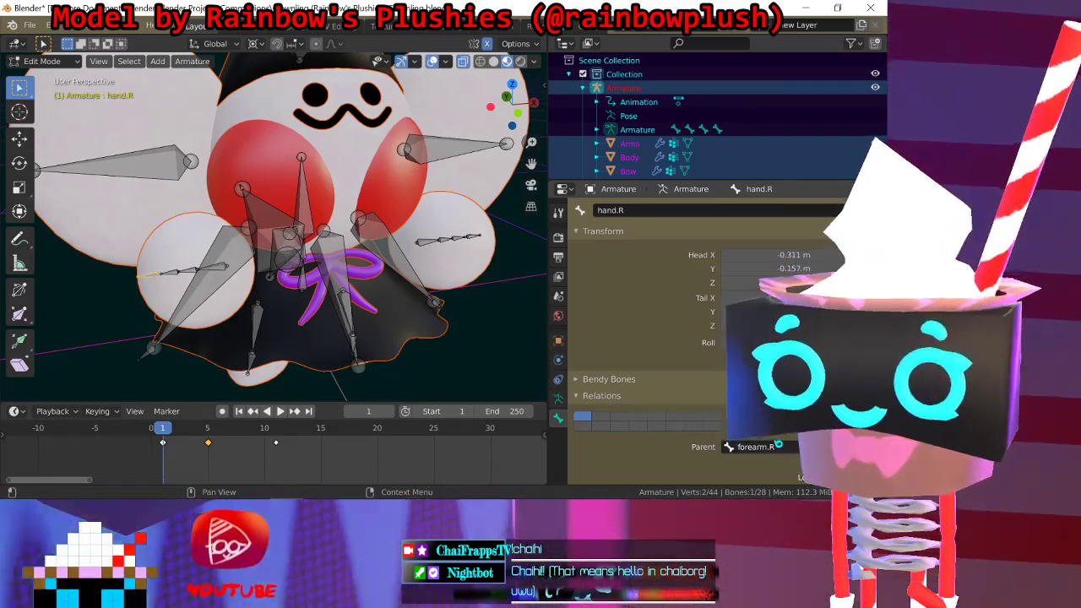
{"action": "left_click", "coordinate": [867, 463]}
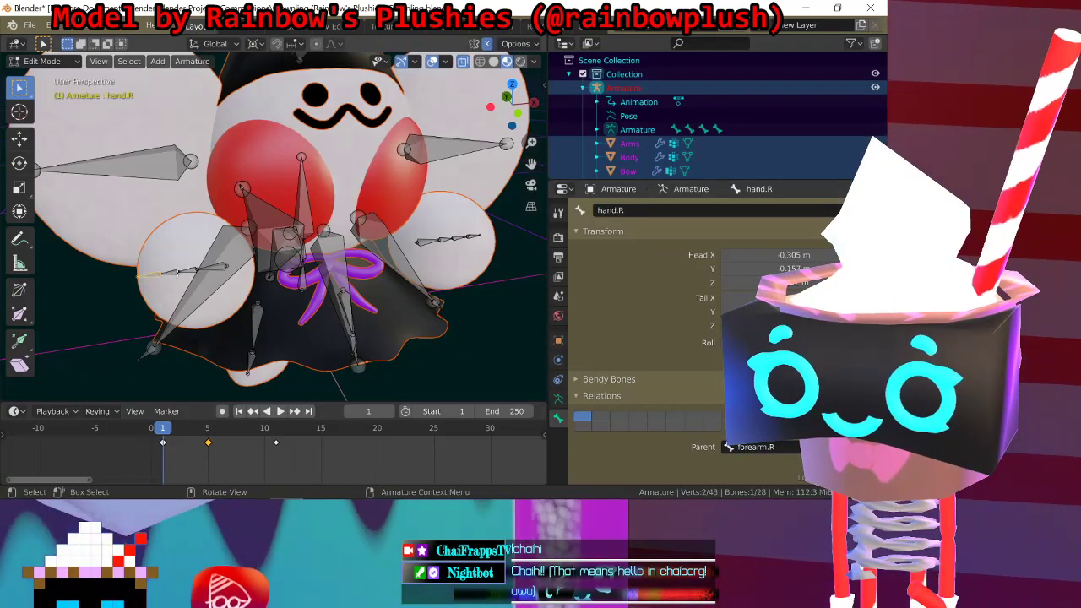
{"action": "left_click", "coordinate": [212, 271]}
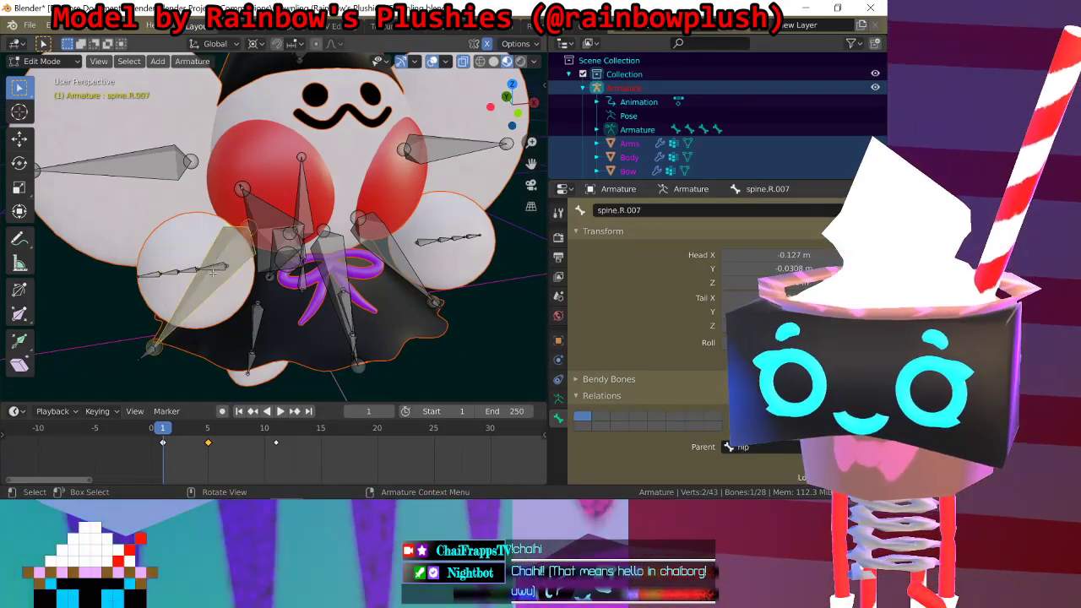
{"action": "left_click", "coordinate": [217, 268]}
Step: Set forearm.L as the parent of hand.L, connect the two bones, and save Clownling.blend
{"action": "middle_click_drag", "start_coordinate": [534, 241], "coordinate": [369, 232]}
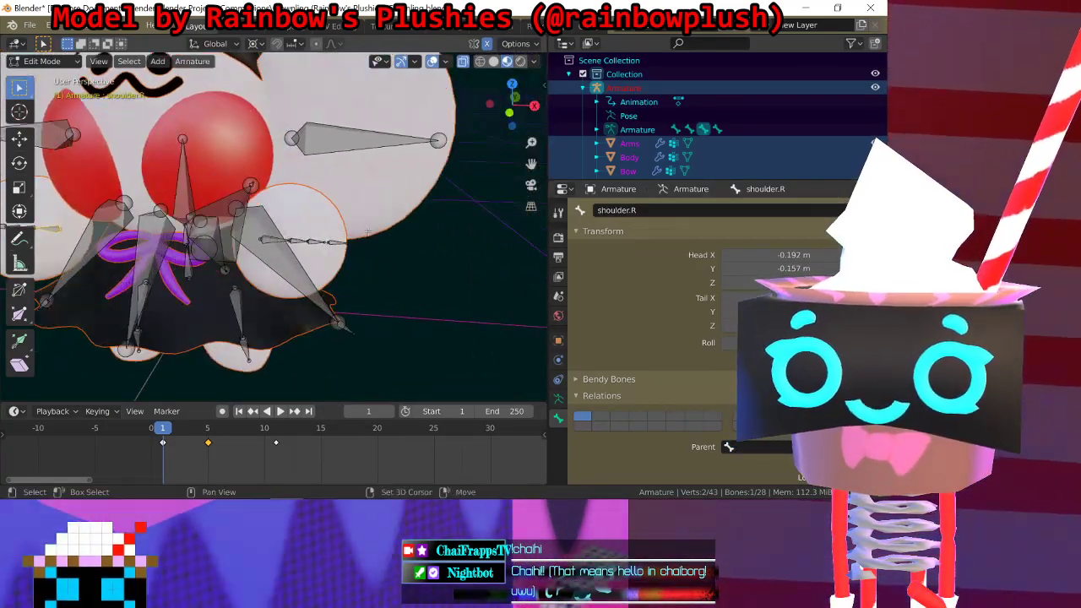
{"action": "left_click", "coordinate": [336, 242]}
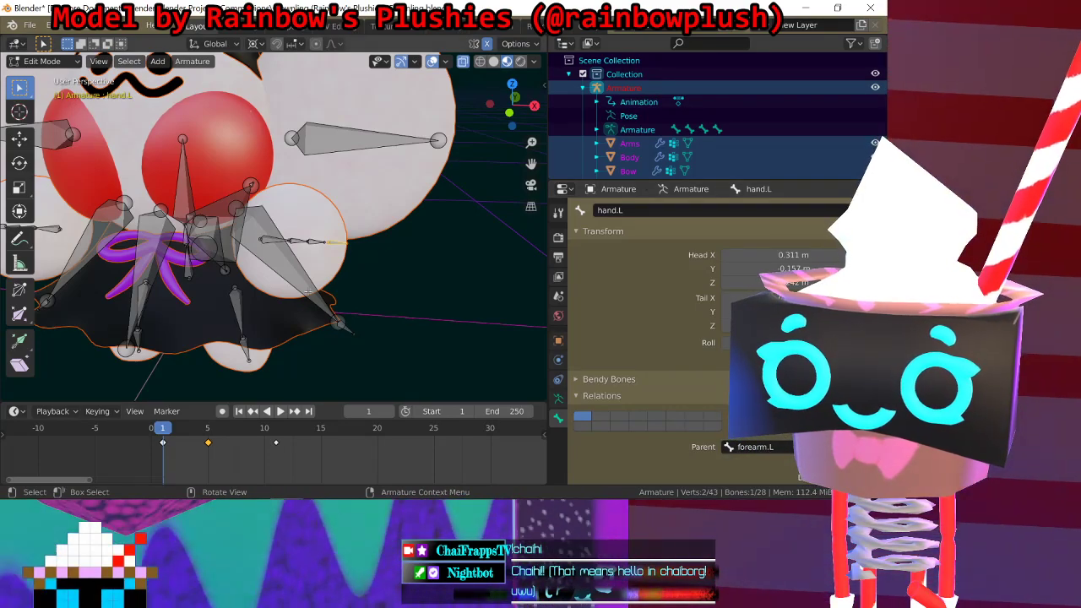
{"action": "middle_click_drag", "start_coordinate": [431, 282], "coordinate": [456, 274]}
{"action": "left_click", "coordinate": [457, 275]}
{"action": "key", "text": "ctrl+s"}
{"action": "key", "text": "ctrl+s"}
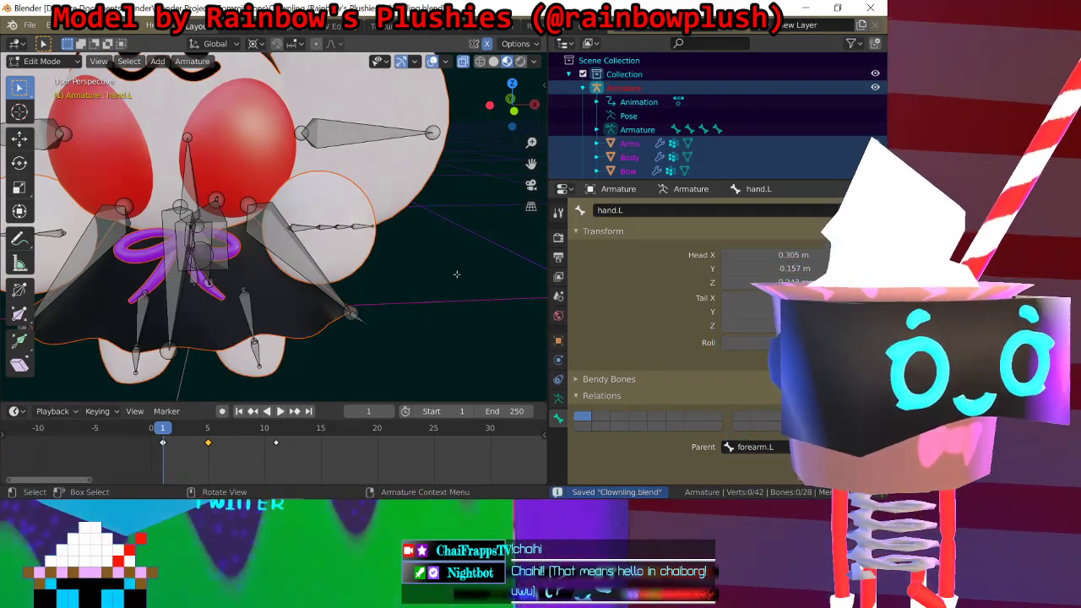
Step: Switch to Unity to check the bone mapping slots in Clownling's avatar configuration, then return to Blender
{"action": "middle_click_drag", "start_coordinate": [456, 273], "coordinate": [388, 270]}
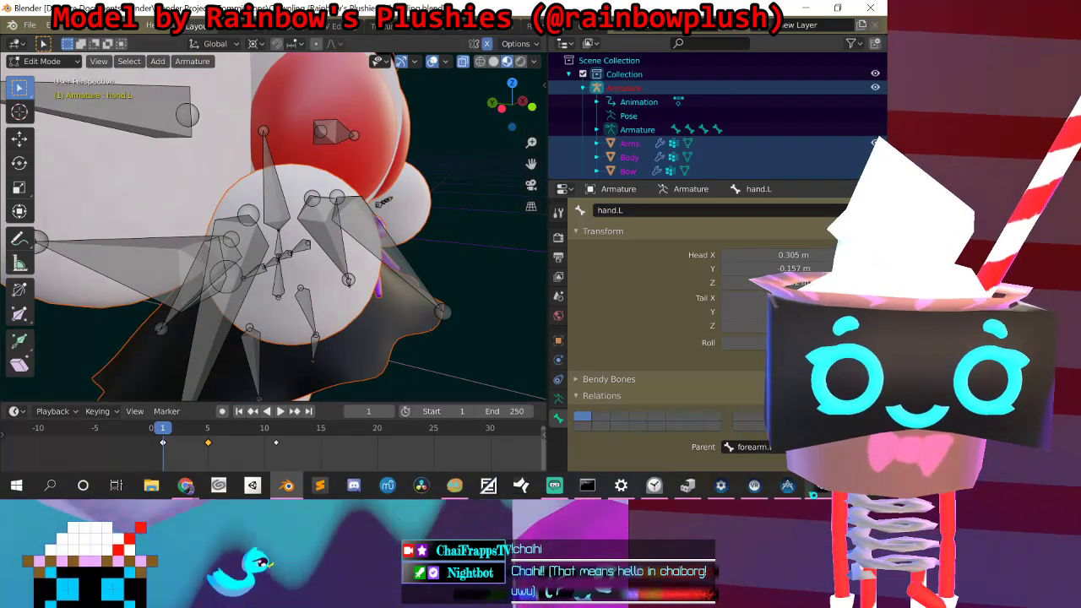
{"action": "left_click", "coordinate": [822, 487]}
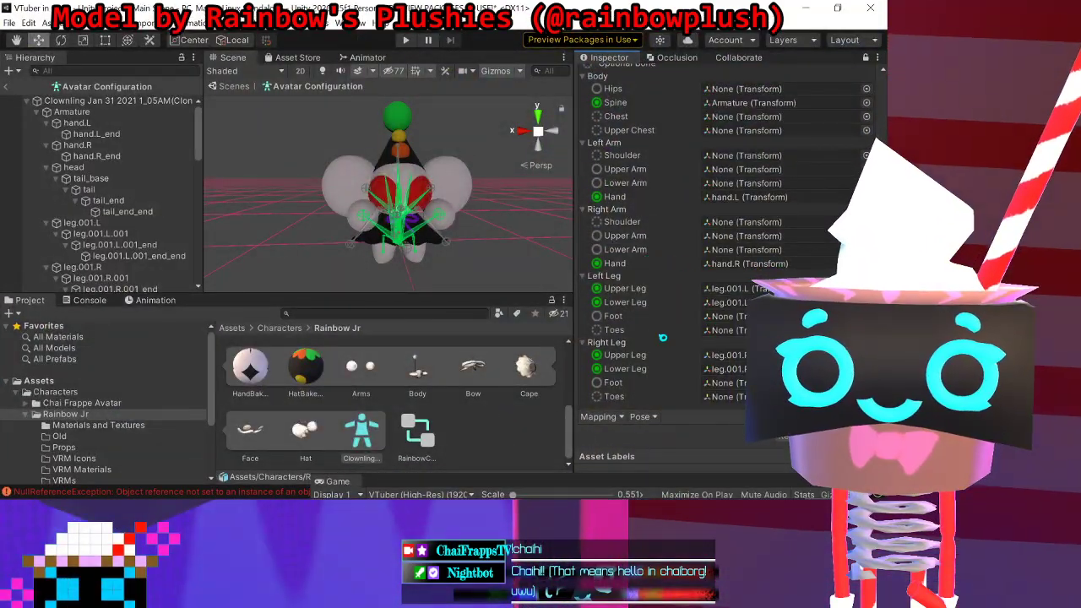
{"action": "middle_click_drag", "start_coordinate": [413, 266], "coordinate": [397, 241]}
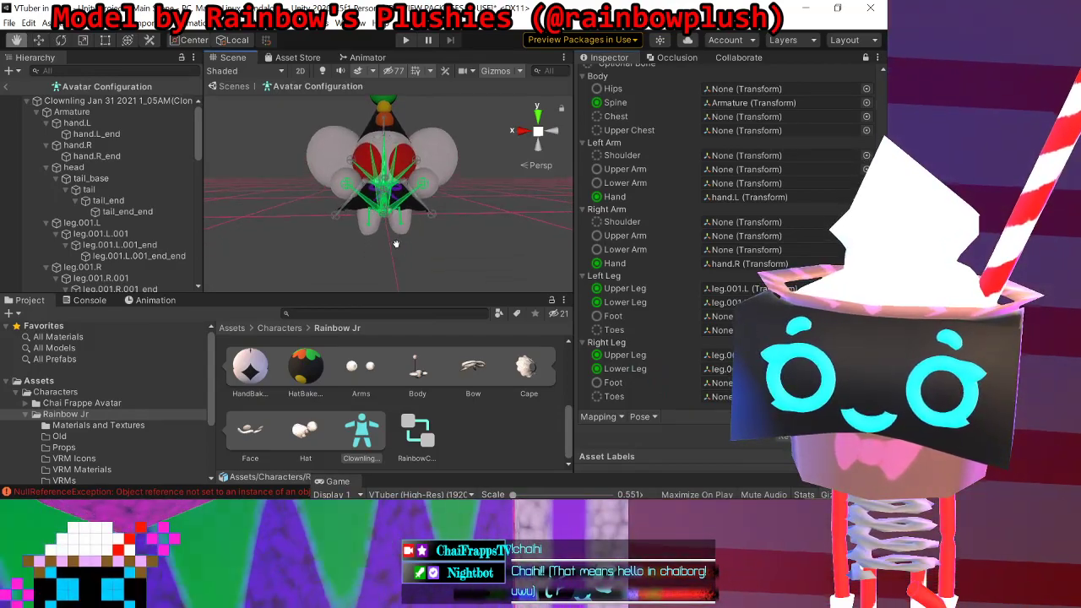
{"action": "key", "text": "alt+Tab"}
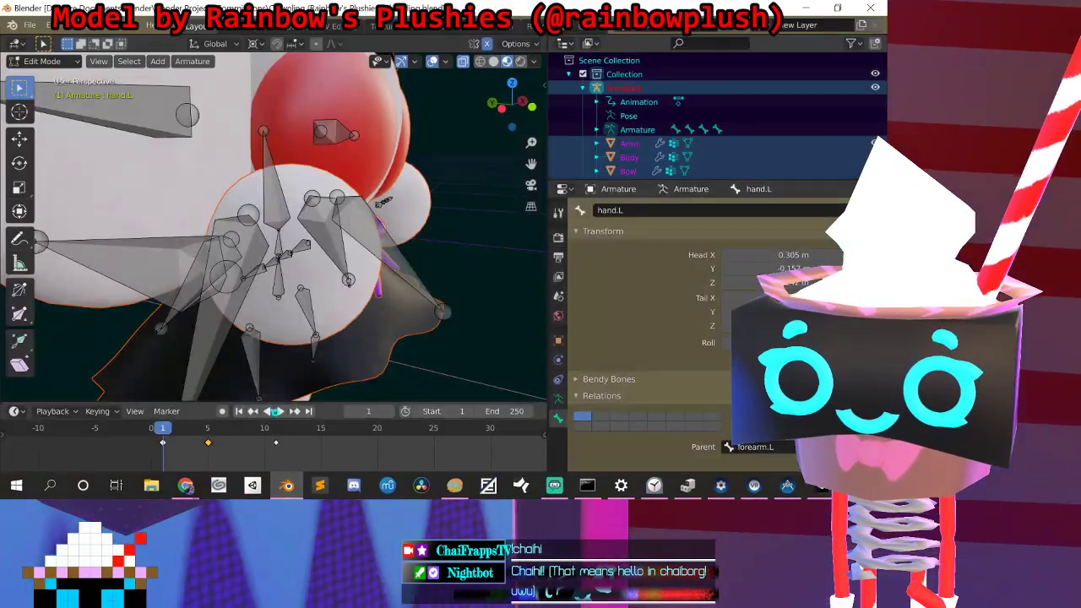
Step: Extrude mirrored foot bones about 0.04 m forward along global Y from the tips of both lower leg bones
{"action": "middle_click_drag", "start_coordinate": [382, 201], "coordinate": [295, 240]}
{"action": "middle_click_drag", "start_coordinate": [299, 199], "coordinate": [269, 234]}
{"action": "left_click", "coordinate": [229, 229]}
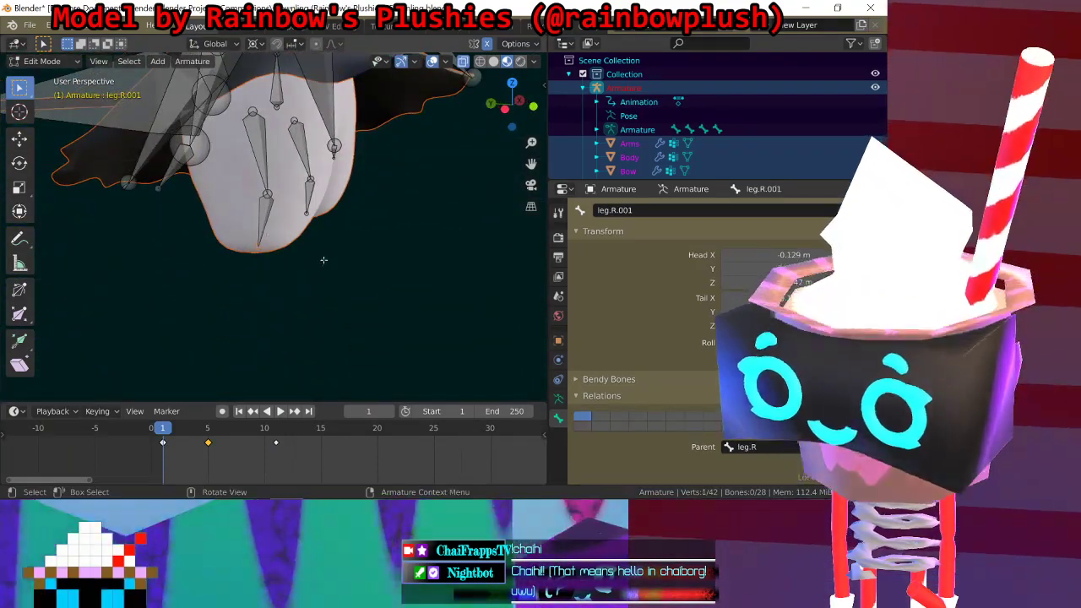
{"action": "key", "text": "shift+e"}
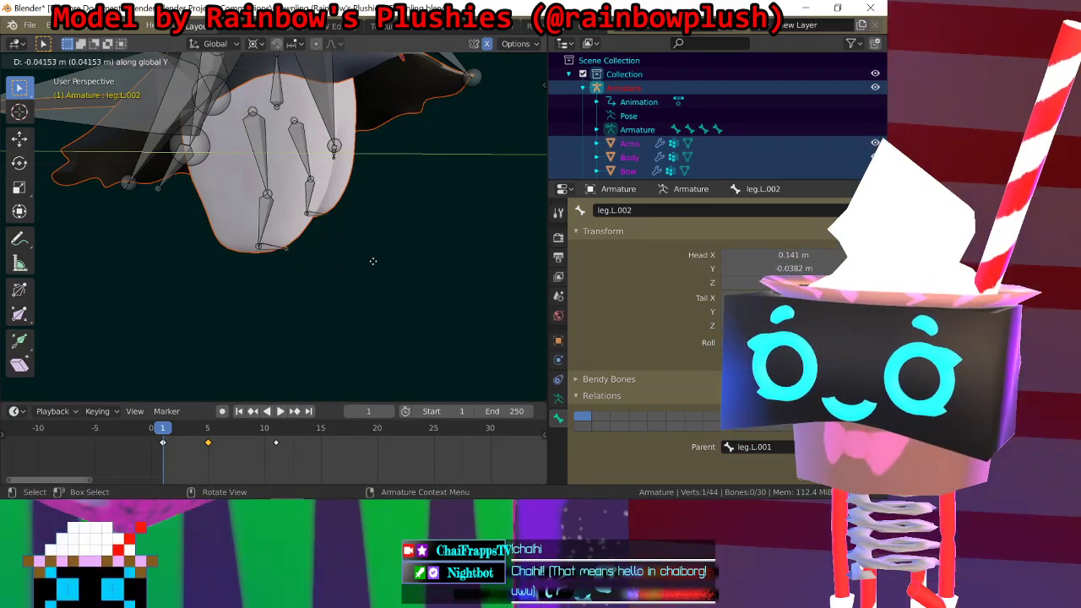
{"action": "left_click", "coordinate": [374, 259]}
{"action": "middle_click_drag", "start_coordinate": [374, 258], "coordinate": [341, 260]}
Step: Rename the new foot bone leg.R.002 as foot.R
{"action": "left_click", "coordinate": [332, 258]}
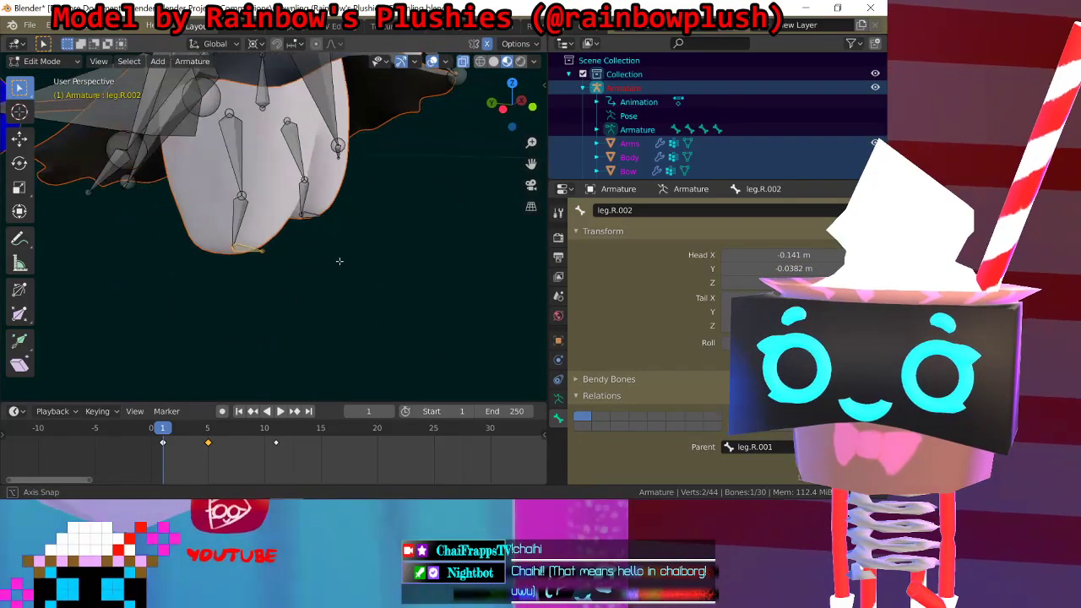
{"action": "left_click", "coordinate": [680, 209]}
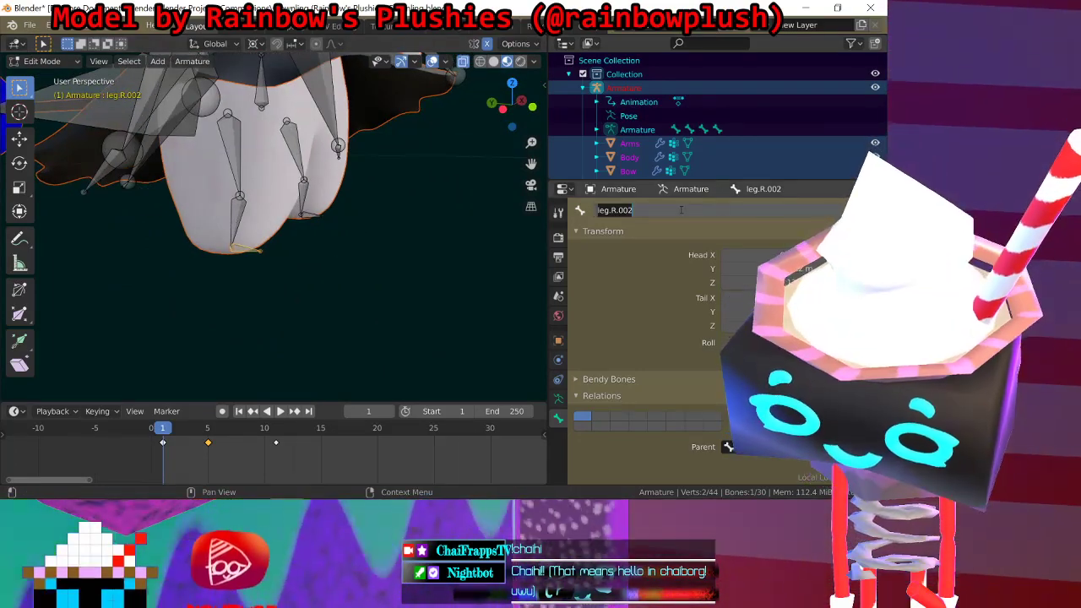
{"action": "type", "text": "foot"}
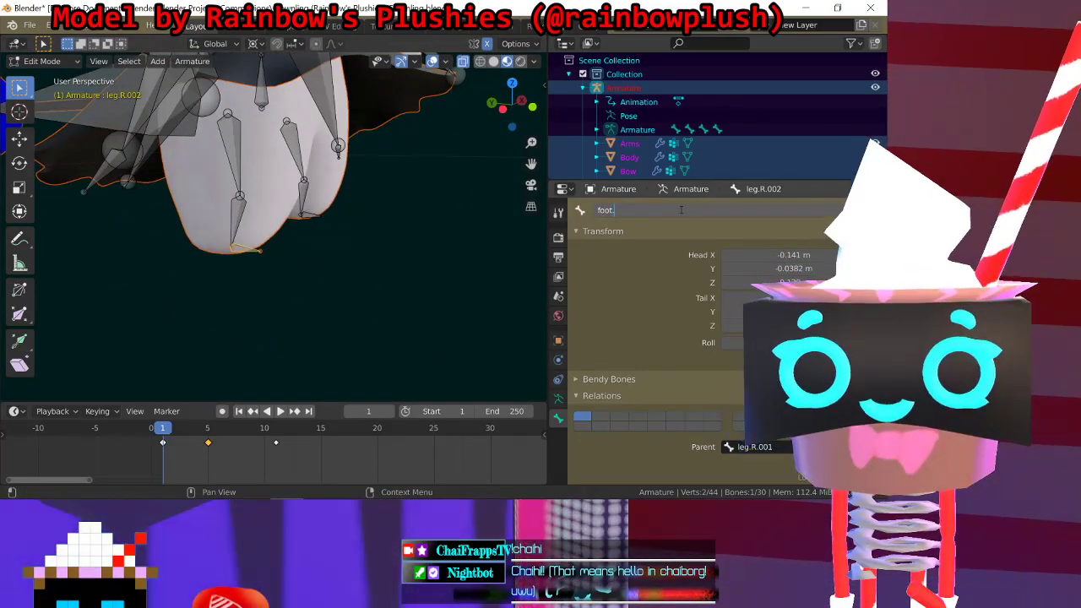
{"action": "type", "text": "."}
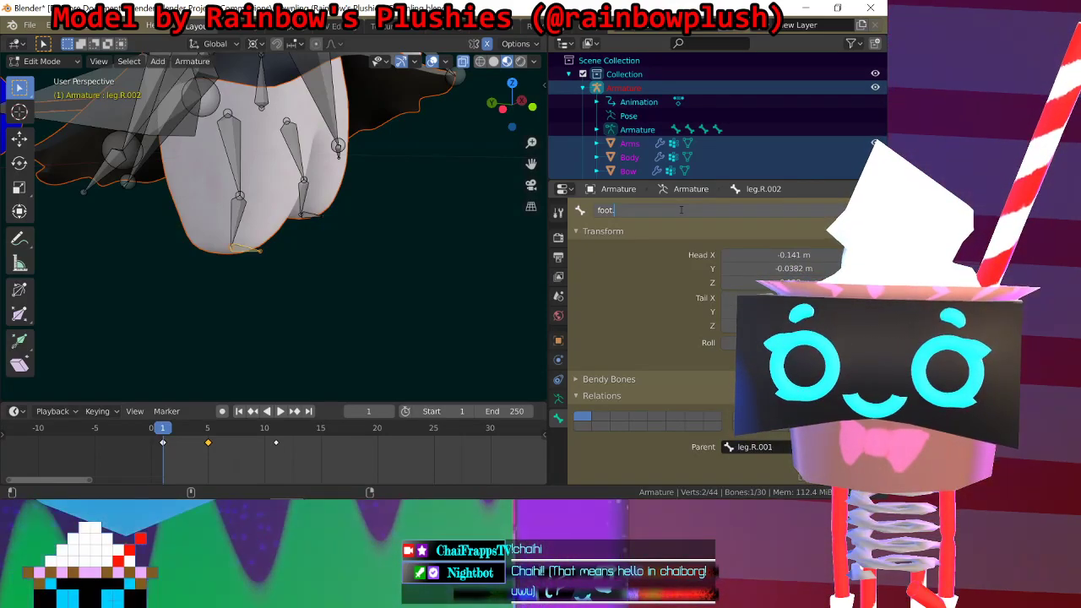
{"action": "type", "text": "L"}
{"action": "key", "text": "Return"}
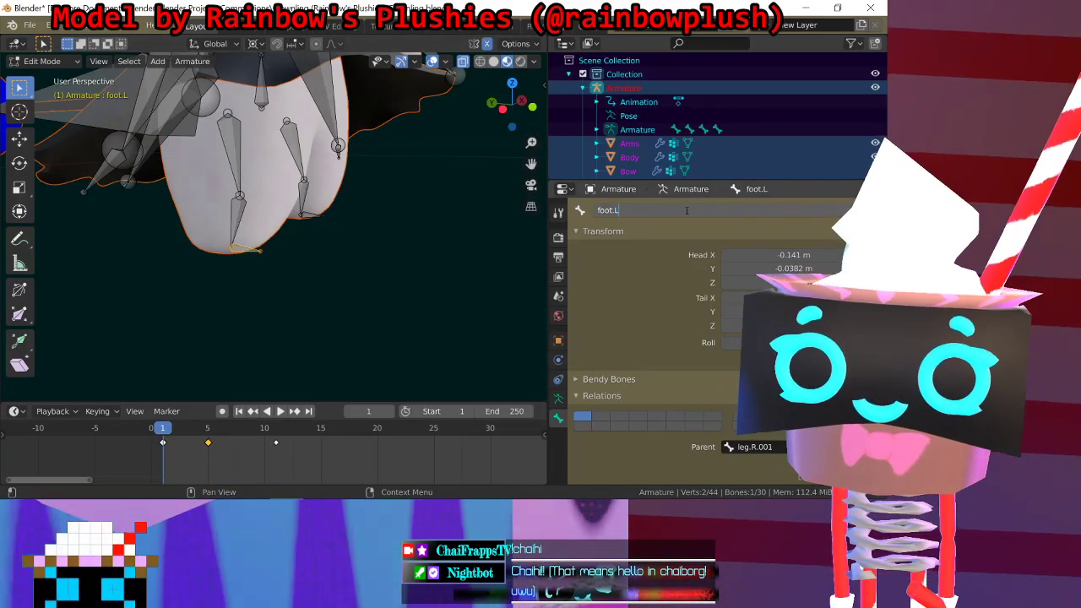
{"action": "key", "text": "BackSpace"}
{"action": "type", "text": "R"}
{"action": "key", "text": "Return"}
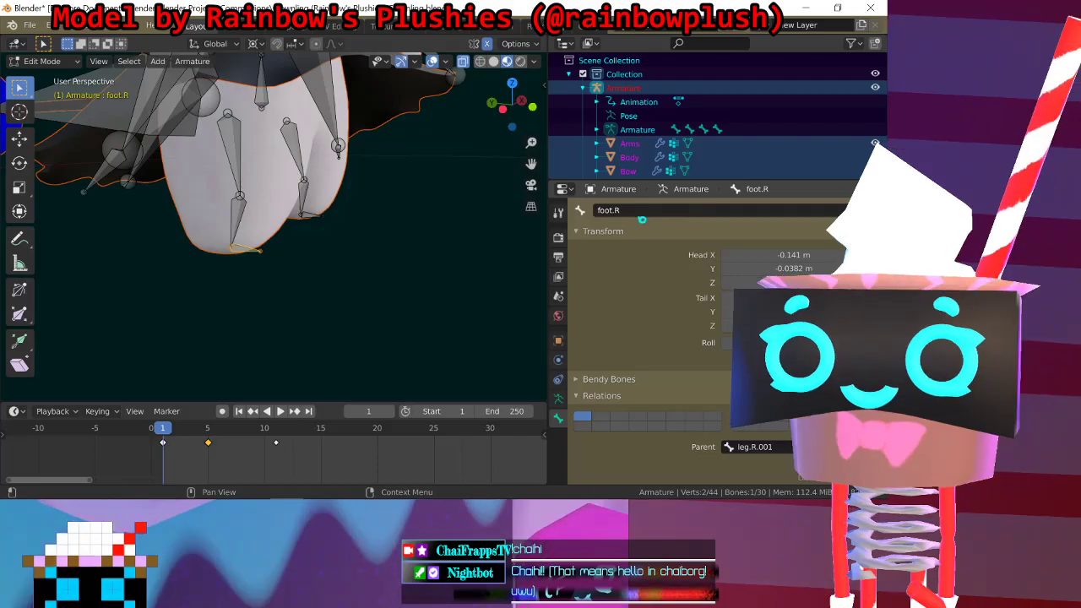
Step: Rename the opposite foot bone leg.L.002 as foot.L and save the file
{"action": "left_click", "coordinate": [244, 222]}
{"action": "left_click", "coordinate": [243, 247]}
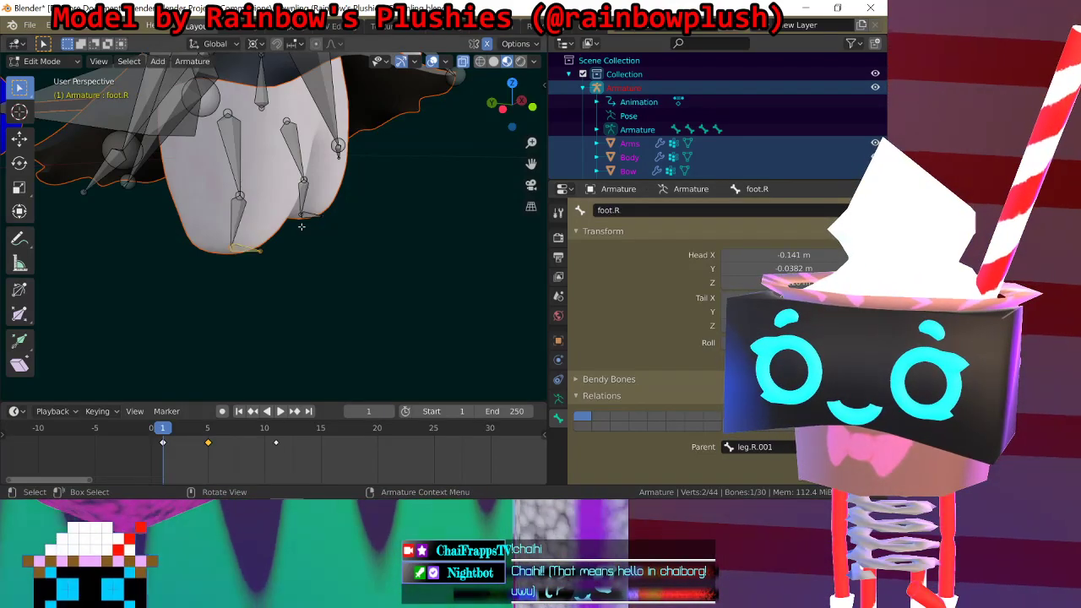
{"action": "left_click", "coordinate": [308, 217]}
{"action": "left_click", "coordinate": [614, 210]}
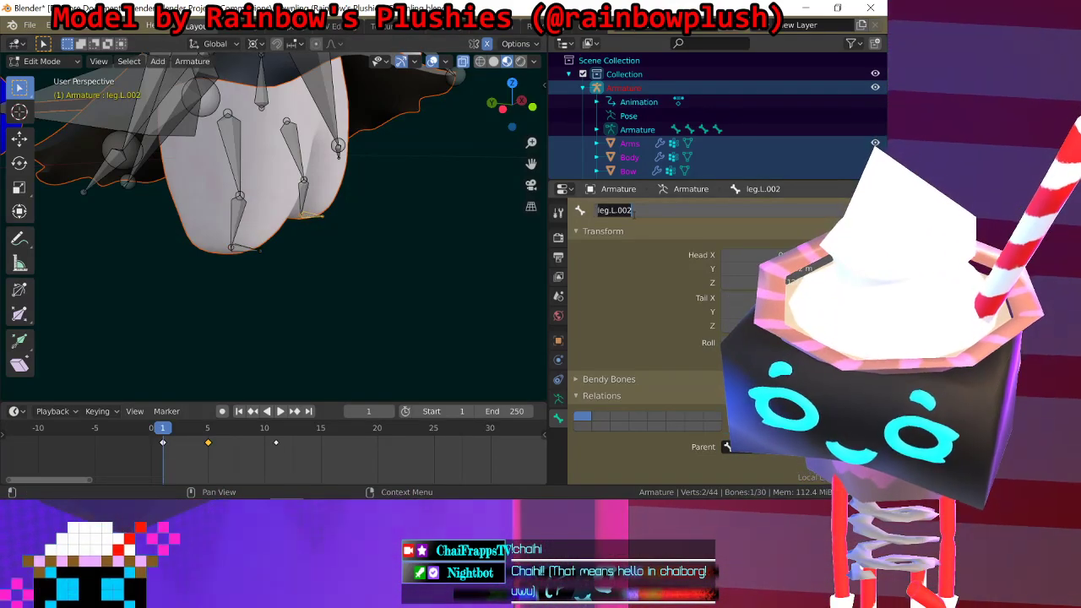
{"action": "type", "text": "foot.L"}
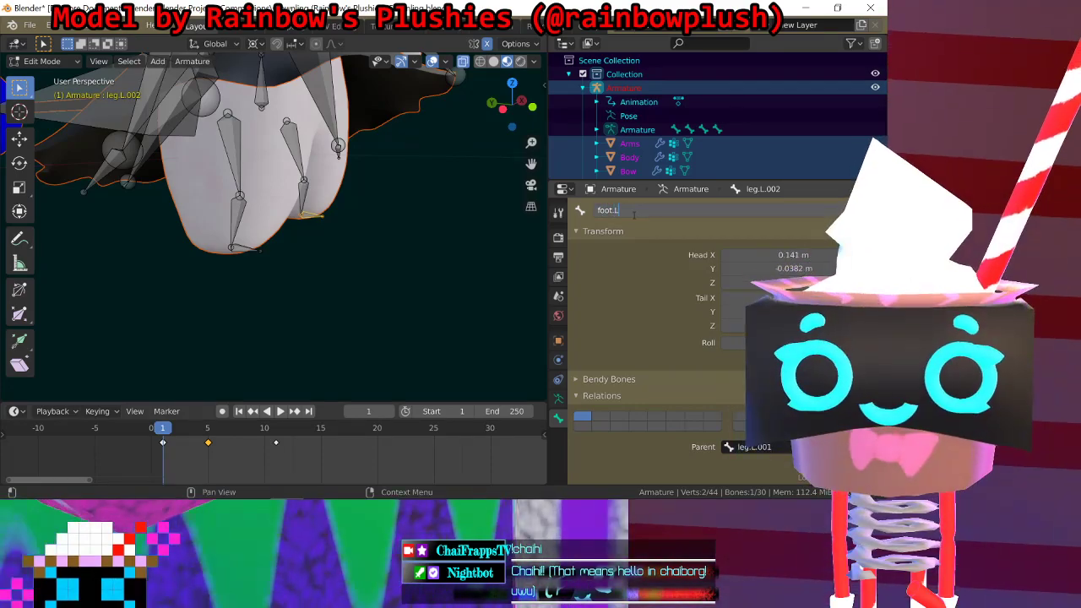
{"action": "key", "text": "Return"}
{"action": "middle_click_drag", "start_coordinate": [425, 239], "coordinate": [385, 245]}
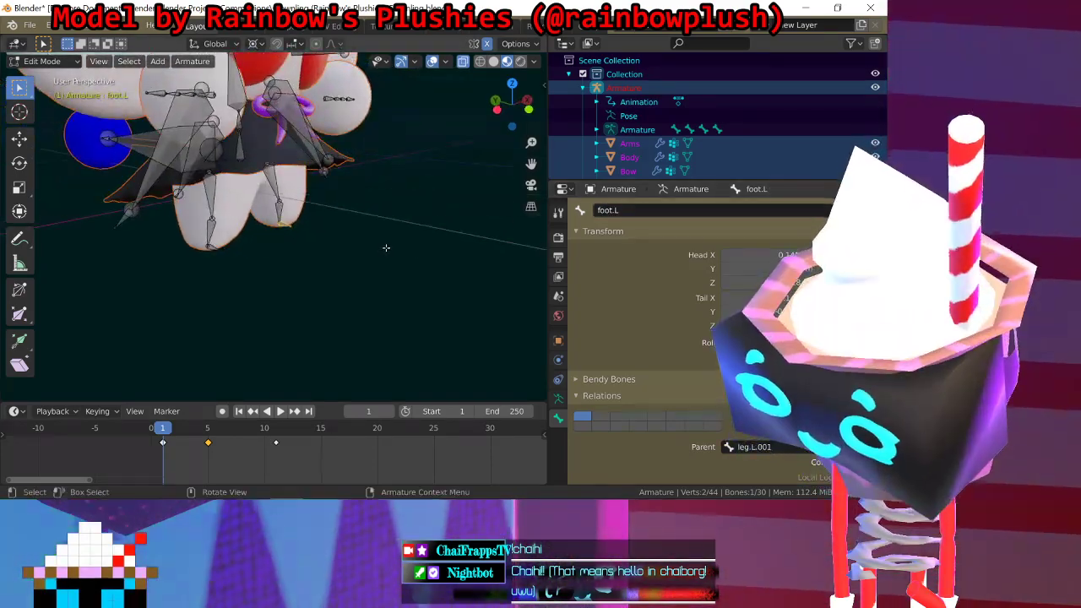
{"action": "key", "text": "ctrl+s"}
Step: Try to select the tail_base bone together with the small bone inside the blue tail ball
{"action": "middle_click_drag", "start_coordinate": [409, 207], "coordinate": [431, 245], "text": "shift"}
{"action": "middle_click_drag", "start_coordinate": [280, 204], "coordinate": [375, 245]}
{"action": "middle_click_drag", "start_coordinate": [355, 246], "coordinate": [349, 253]}
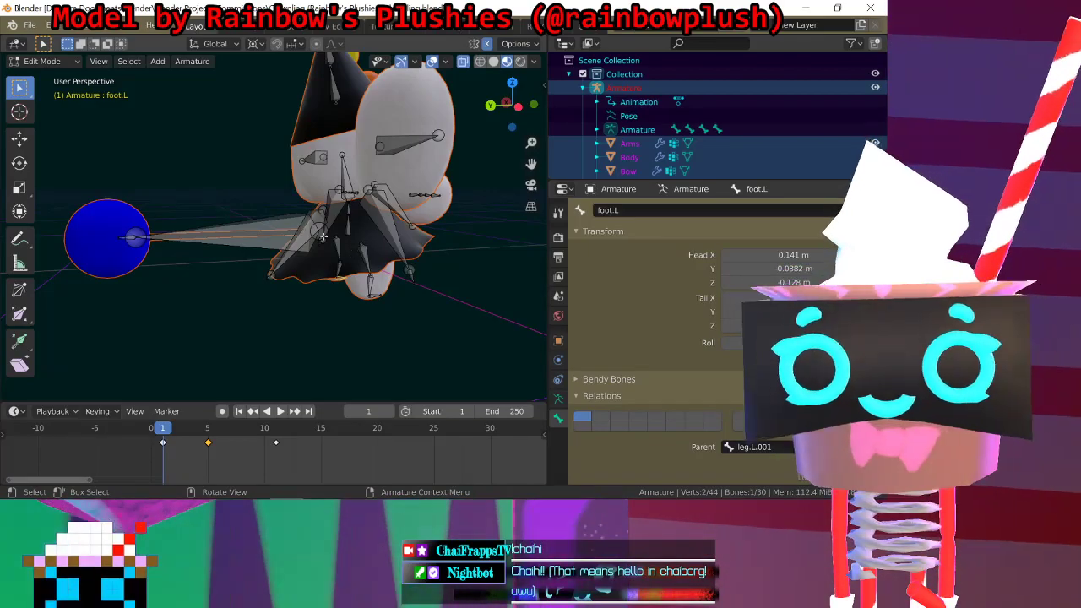
{"action": "middle_click_drag", "start_coordinate": [213, 222], "coordinate": [228, 224]}
{"action": "left_click", "coordinate": [228, 224]}
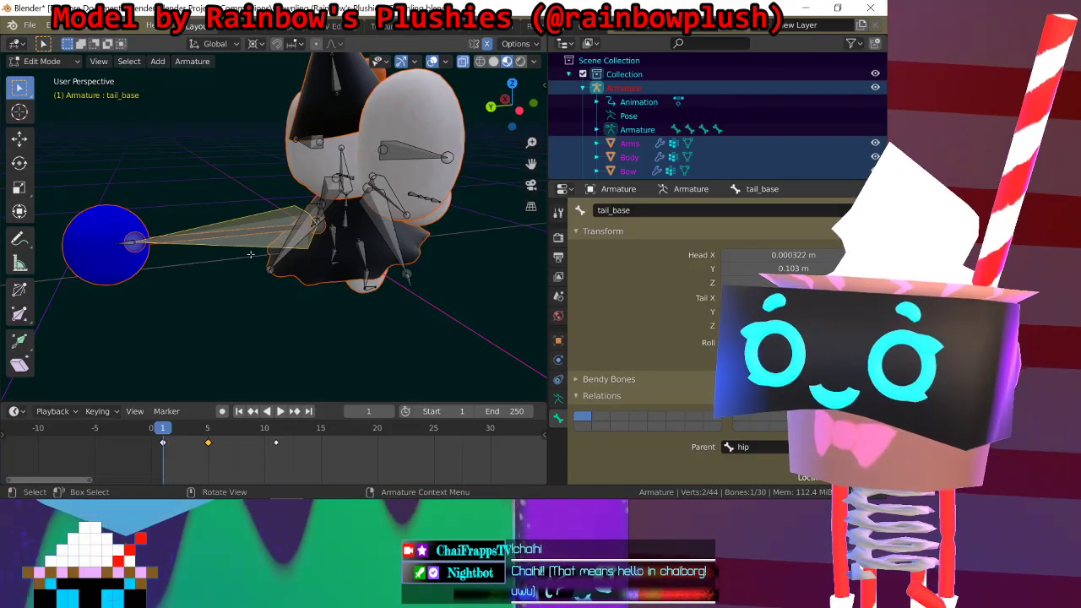
{"action": "middle_click_drag", "start_coordinate": [235, 266], "coordinate": [198, 247]}
{"action": "left_click_drag", "start_coordinate": [213, 258], "coordinate": [111, 184]}
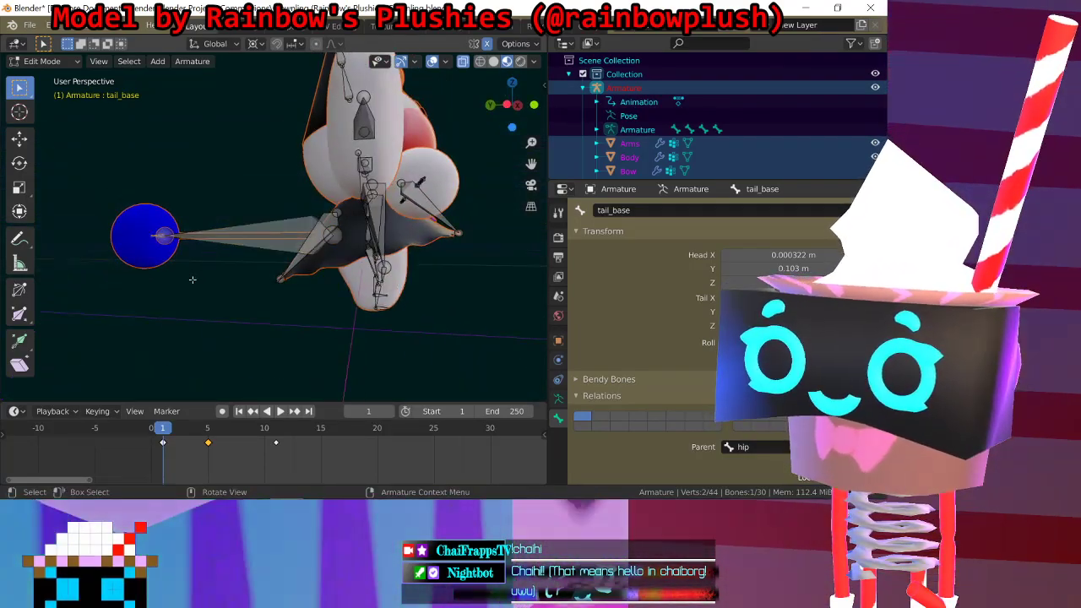
{"action": "left_click_drag", "start_coordinate": [229, 293], "coordinate": [108, 124]}
{"action": "left_click", "coordinate": [240, 233]}
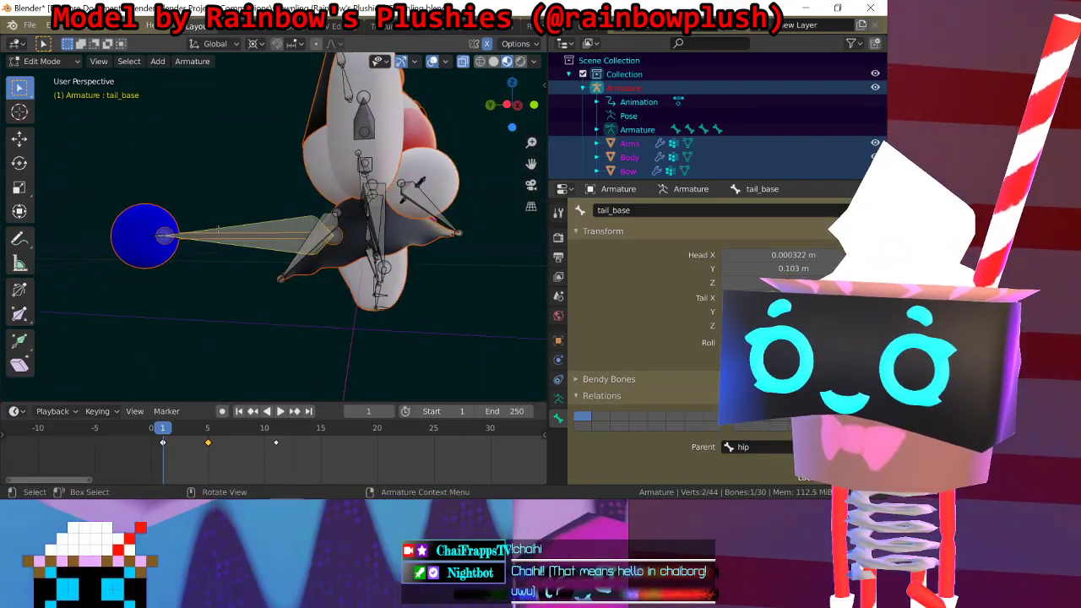
{"action": "left_click", "coordinate": [165, 234], "text": "shift"}
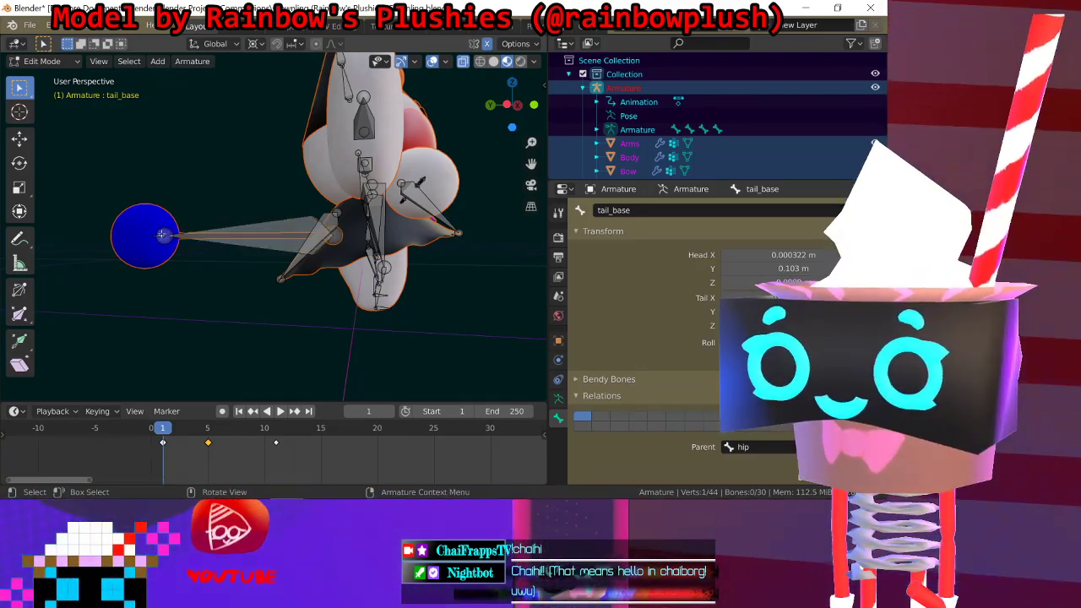
{"action": "left_click", "coordinate": [254, 254]}
{"action": "middle_click_drag", "start_coordinate": [254, 254], "coordinate": [259, 273]}
Step: Make the armature the only selected object in Object Mode and return to editing its bones
{"action": "left_click", "coordinate": [58, 62]}
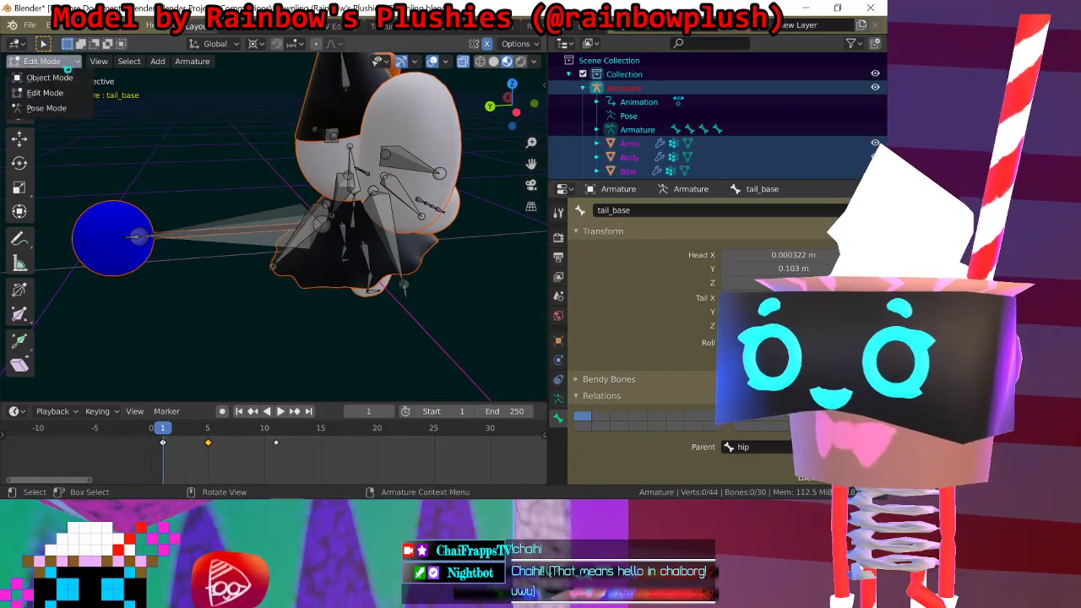
{"action": "left_click", "coordinate": [55, 77]}
{"action": "left_click", "coordinate": [219, 178]}
{"action": "left_click", "coordinate": [223, 226]}
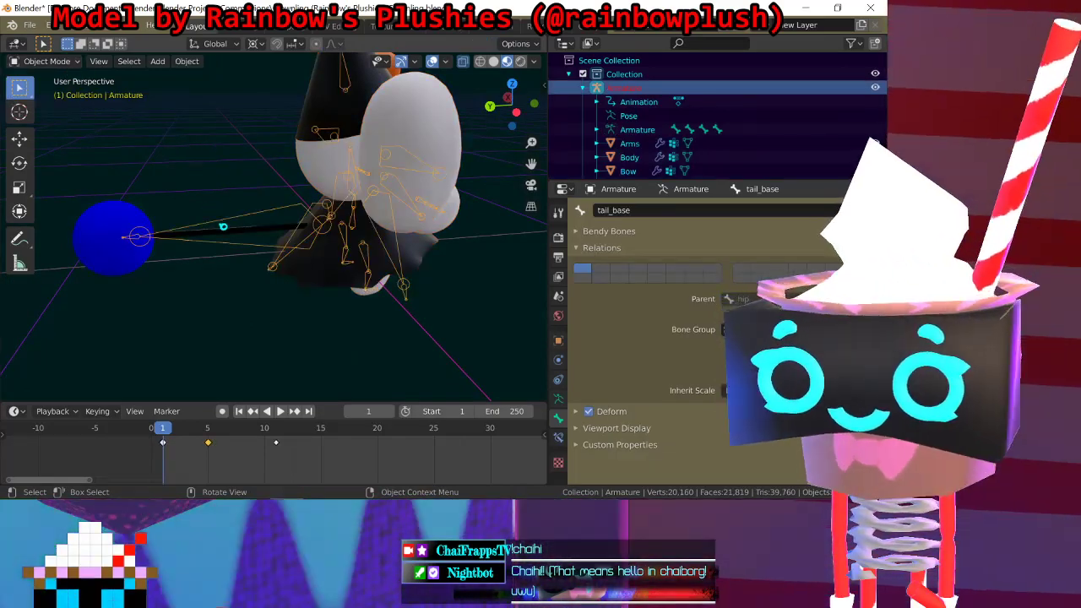
{"action": "key", "text": "Tab"}
Step: Select tail_base and the bone in the blue tail ball, and parent them with the Connected option
{"action": "left_click", "coordinate": [240, 230], "text": "shift"}
{"action": "mouse_move", "coordinate": [240, 229]}
{"action": "middle_mouse_down"}
{"action": "mouse_move", "coordinate": [186, 201]}
{"action": "mouse_move", "coordinate": [225, 229]}
{"action": "middle_mouse_up"}
{"action": "key", "text": "ctrl+p"}
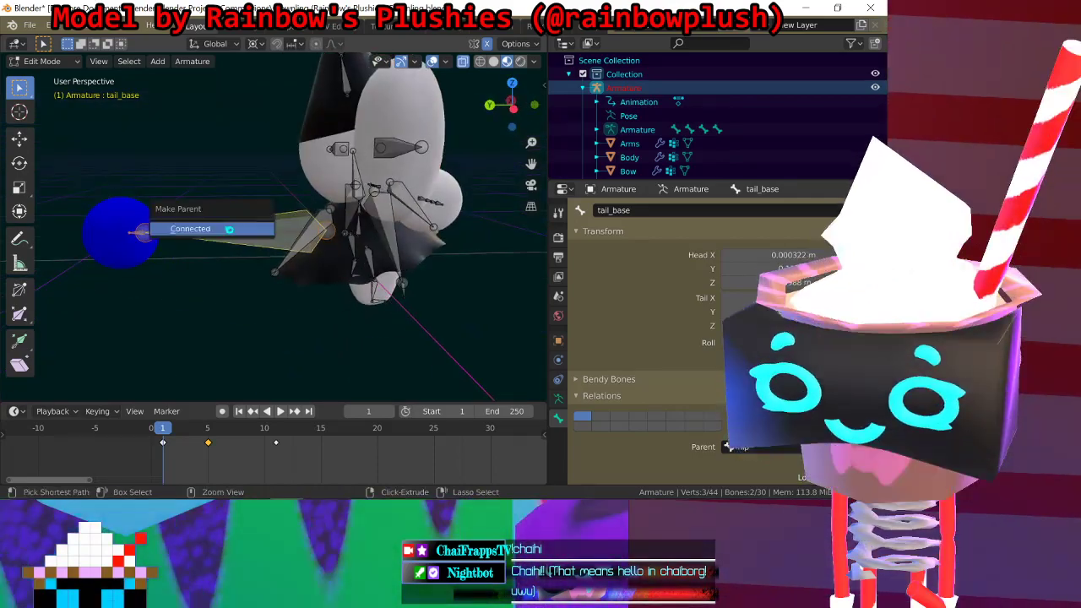
{"action": "left_click", "coordinate": [228, 229]}
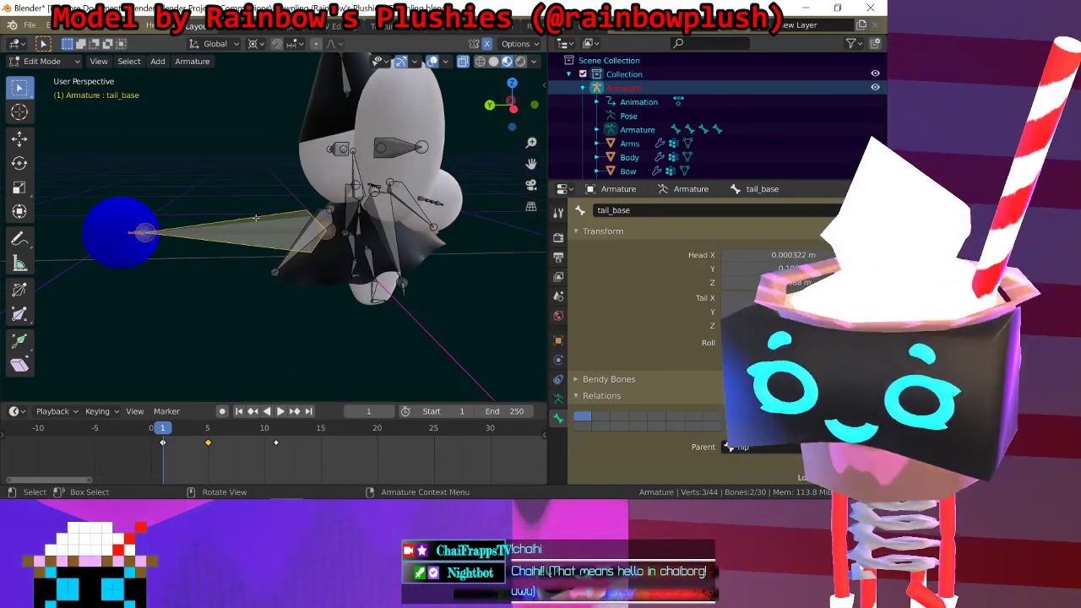
Step: Apply Disconnect Bone to the two selected tail bones and separate them into their own armature
{"action": "key", "text": "alt+p"}
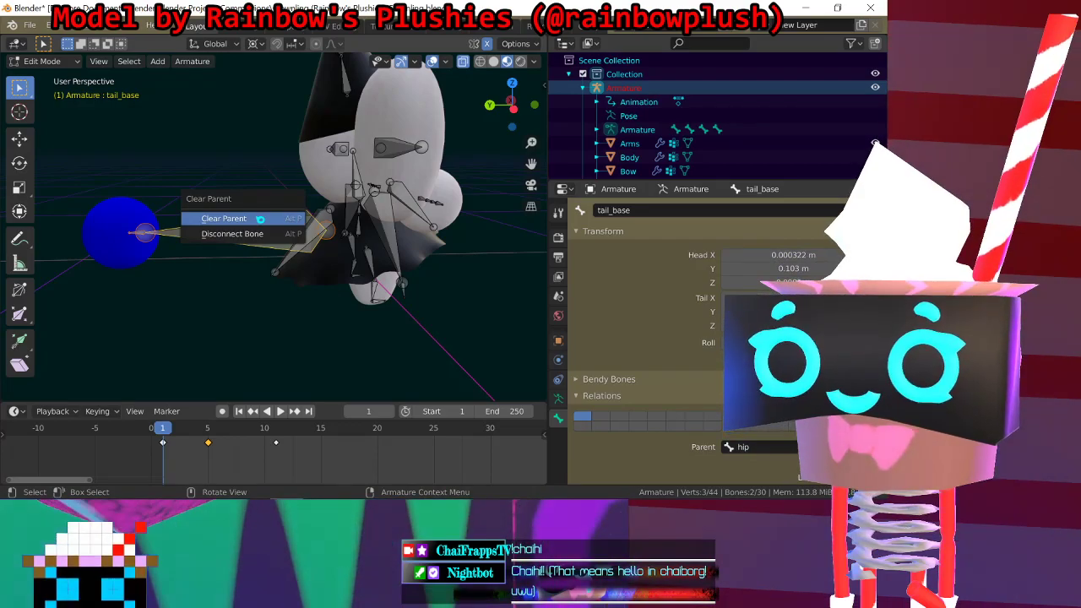
{"action": "left_click", "coordinate": [254, 234]}
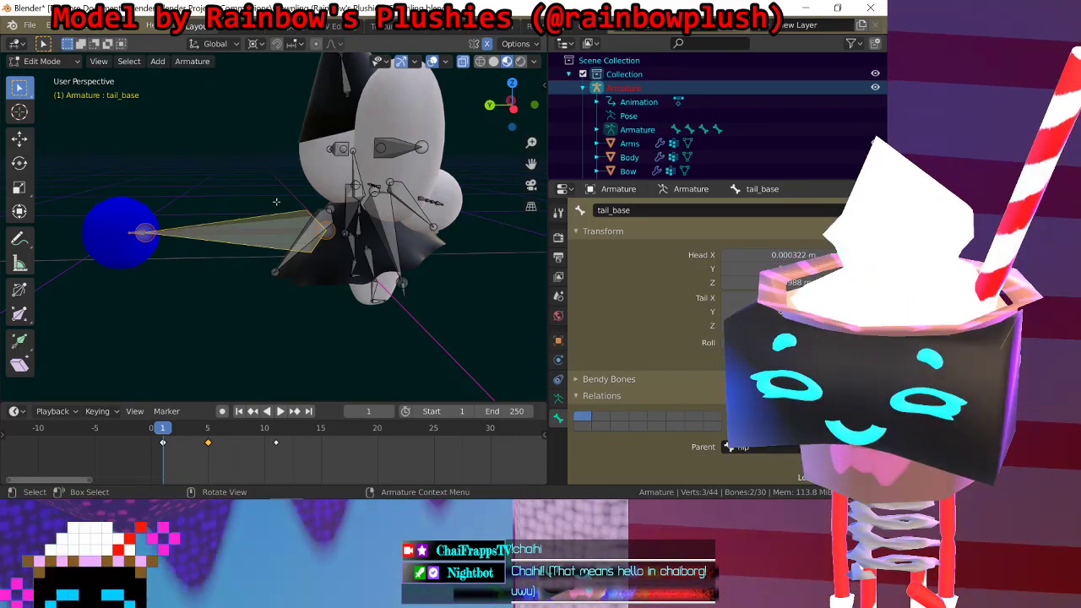
{"action": "key", "text": "F3"}
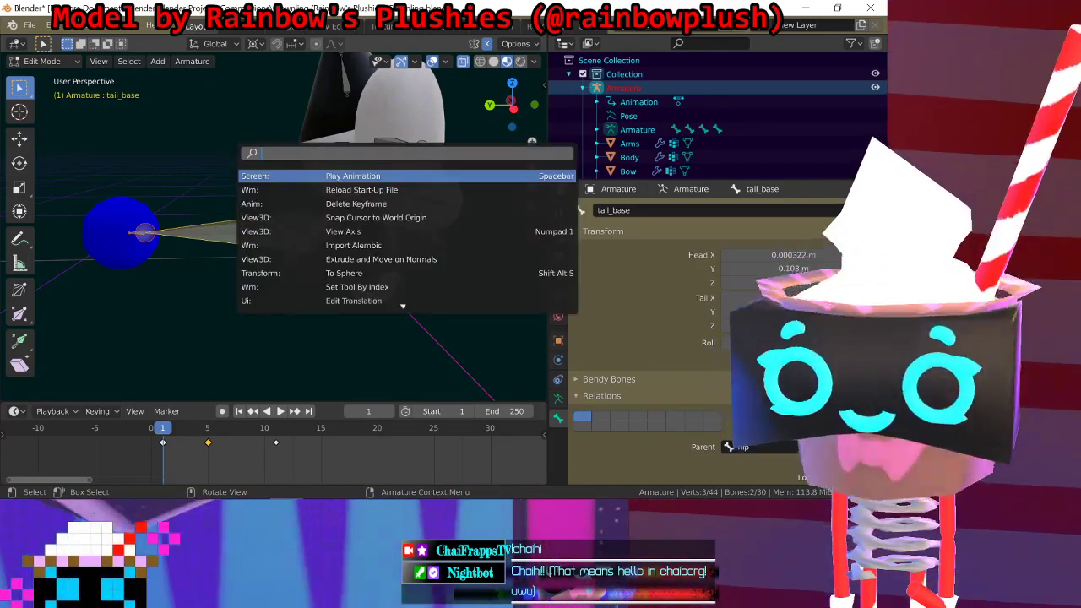
{"action": "type", "text": "separ"}
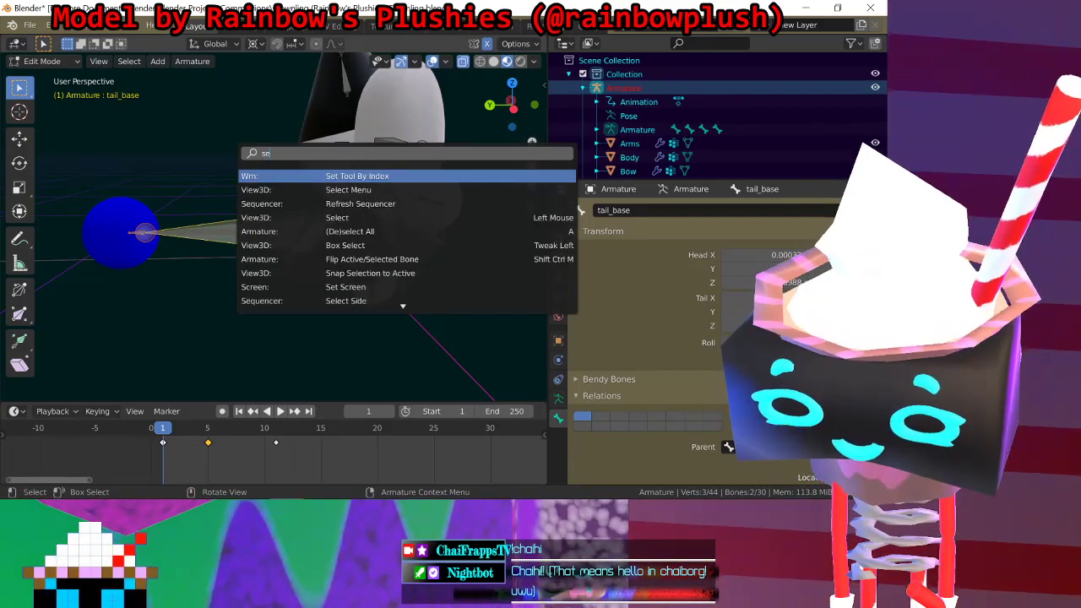
{"action": "key", "text": "Down"}
{"action": "key", "text": "Down"}
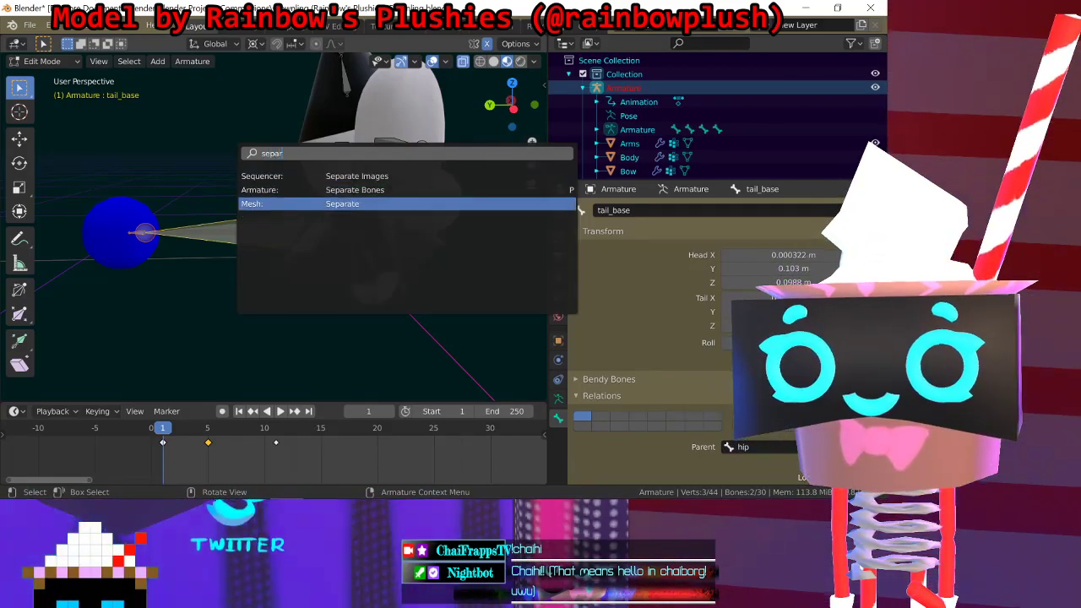
{"action": "key", "text": "Up"}
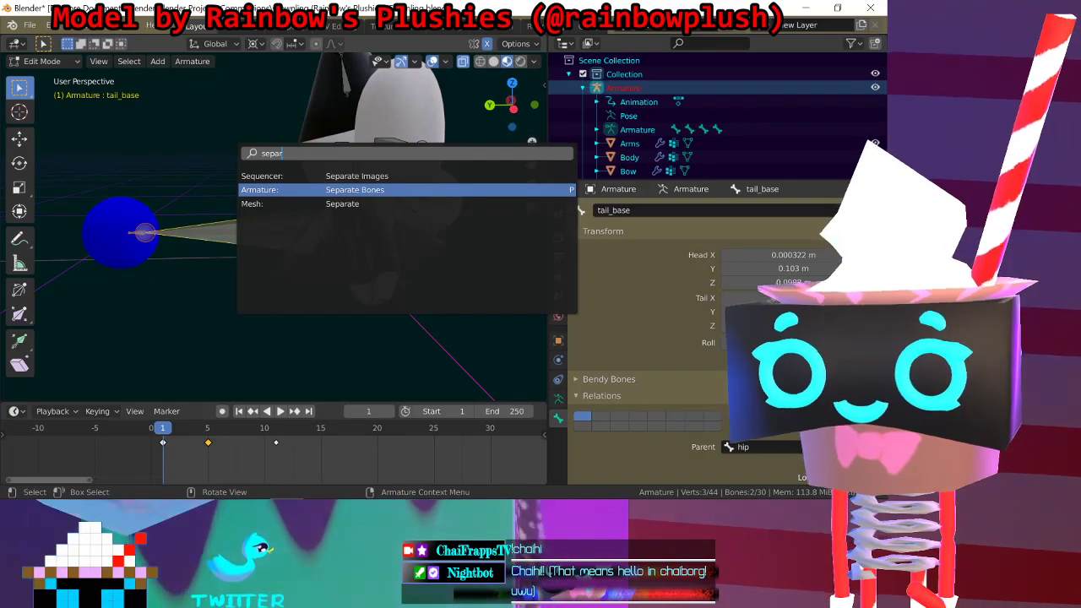
{"action": "key", "text": "Return"}
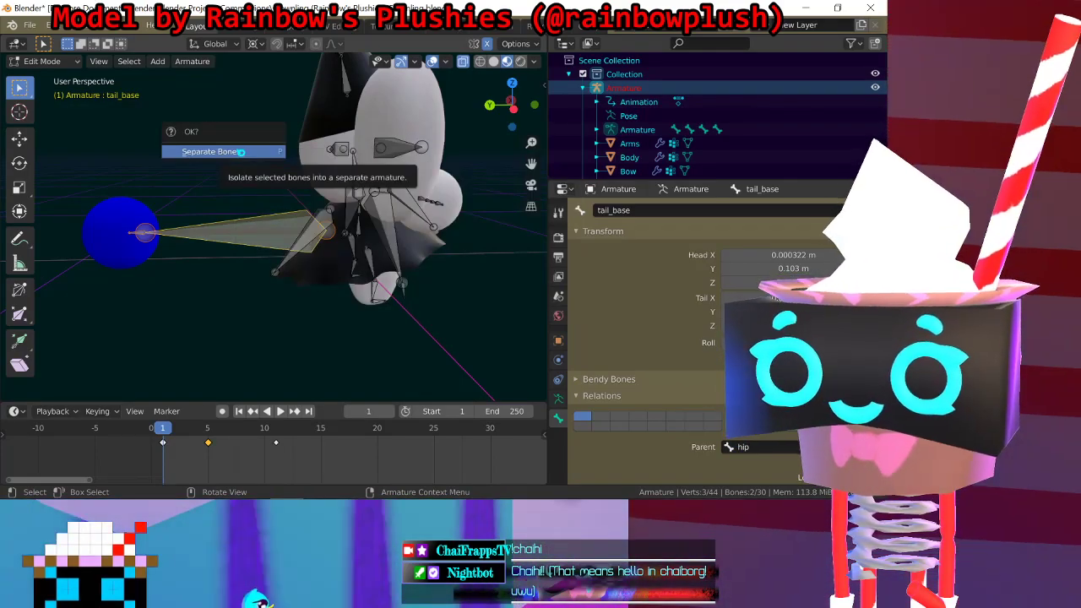
{"action": "left_click", "coordinate": [240, 151]}
Step: Return to Object Mode and rename the separated armature Armature.001 to Tail Armature
{"action": "key", "text": "Tab"}
{"action": "left_click", "coordinate": [249, 223]}
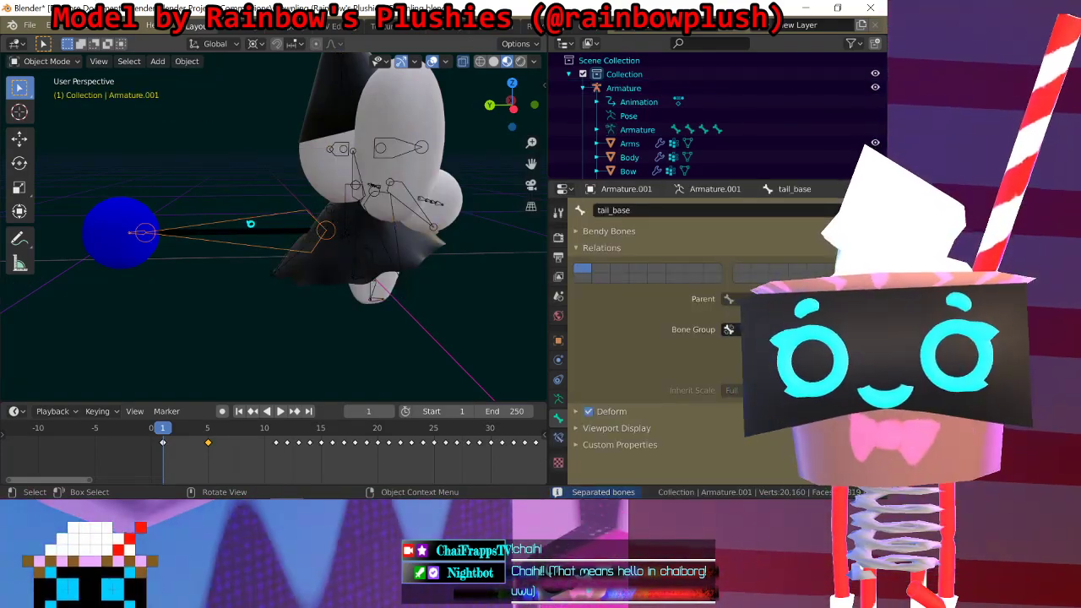
{"action": "scroll", "coordinate": [754, 142], "scroll_direction": "down", "scroll_amount": 4}
{"action": "double_click", "coordinate": [633, 152]}
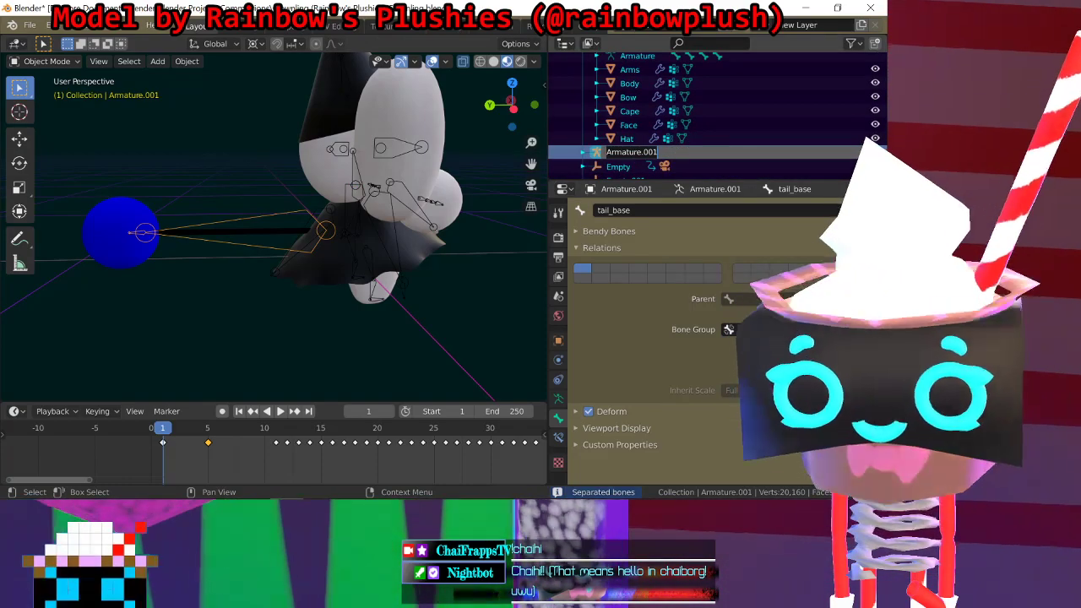
{"action": "type", "text": "Tail Ar"}
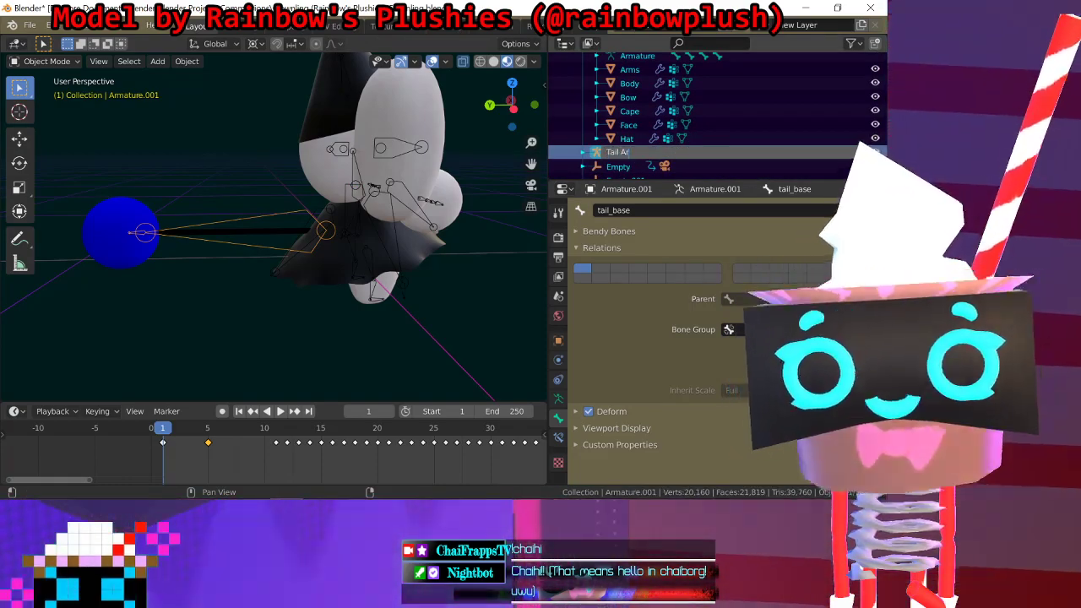
{"action": "type", "text": "mature"}
{"action": "key", "text": "Return"}
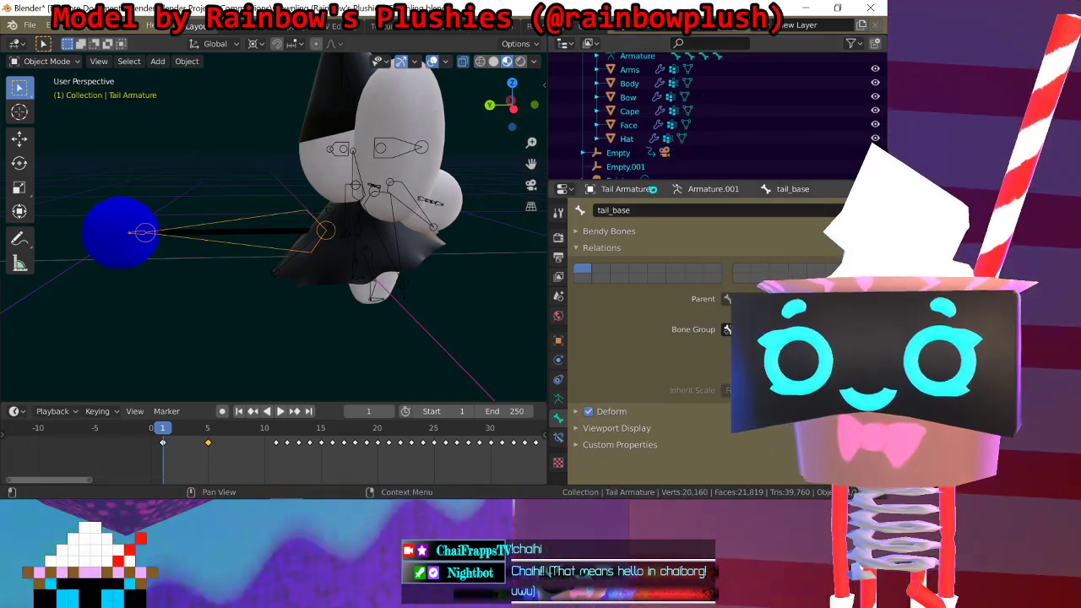
Step: Look through the outliner's object list to see where Tail Armature sits relative to Armature and its meshes
{"action": "scroll", "coordinate": [647, 142], "scroll_direction": "down", "scroll_amount": 6}
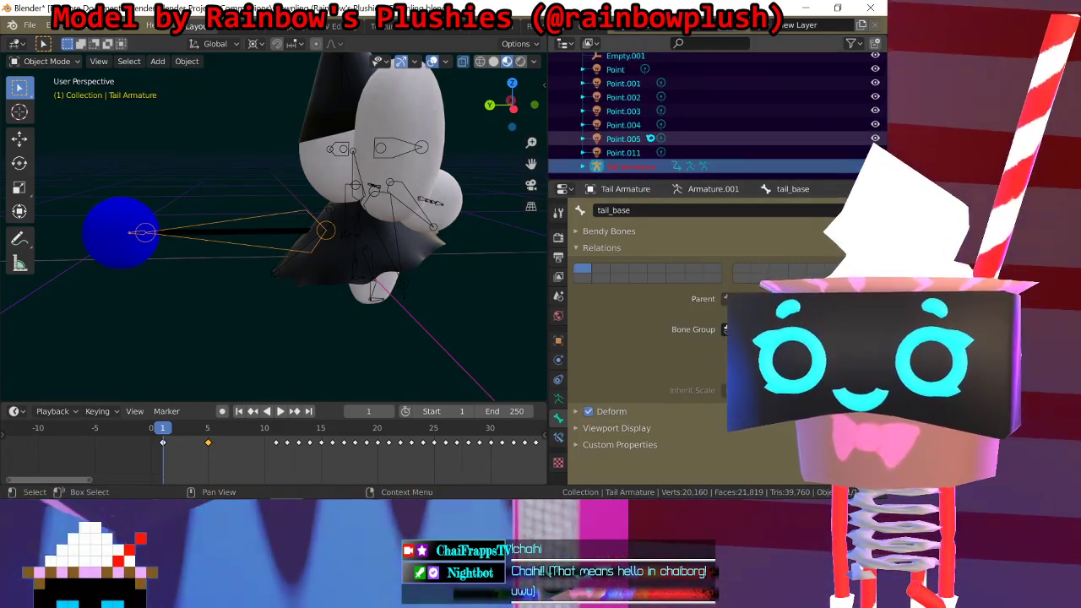
{"action": "scroll", "coordinate": [648, 156], "scroll_direction": "up", "scroll_amount": 4}
{"action": "scroll", "coordinate": [647, 157], "scroll_direction": "up", "scroll_amount": 3}
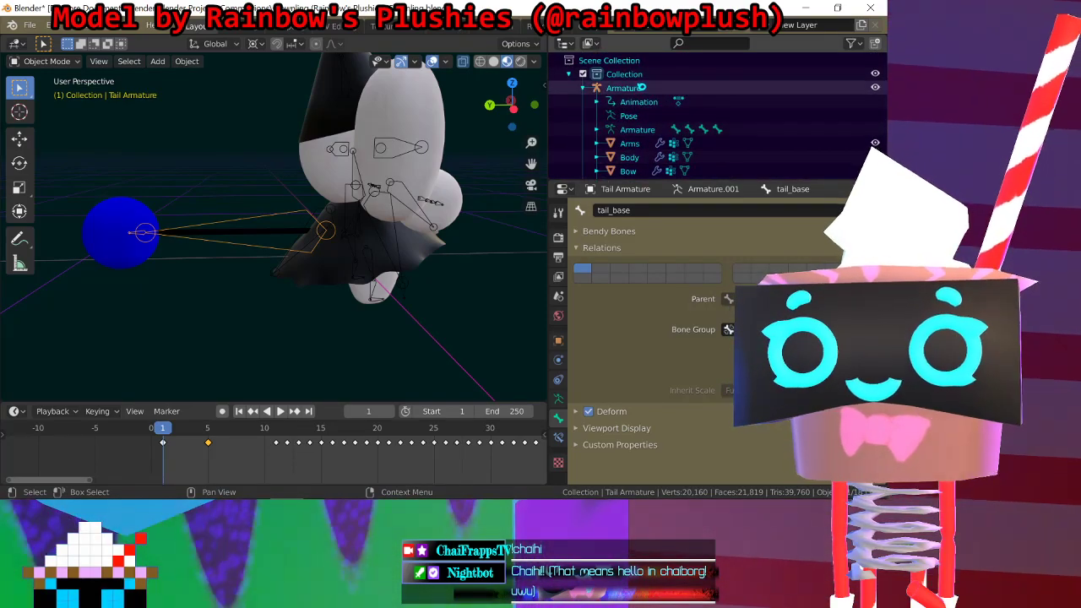
{"action": "scroll", "coordinate": [635, 86], "scroll_direction": "down", "scroll_amount": 4}
{"action": "scroll", "coordinate": [635, 87], "scroll_direction": "up", "scroll_amount": 7}
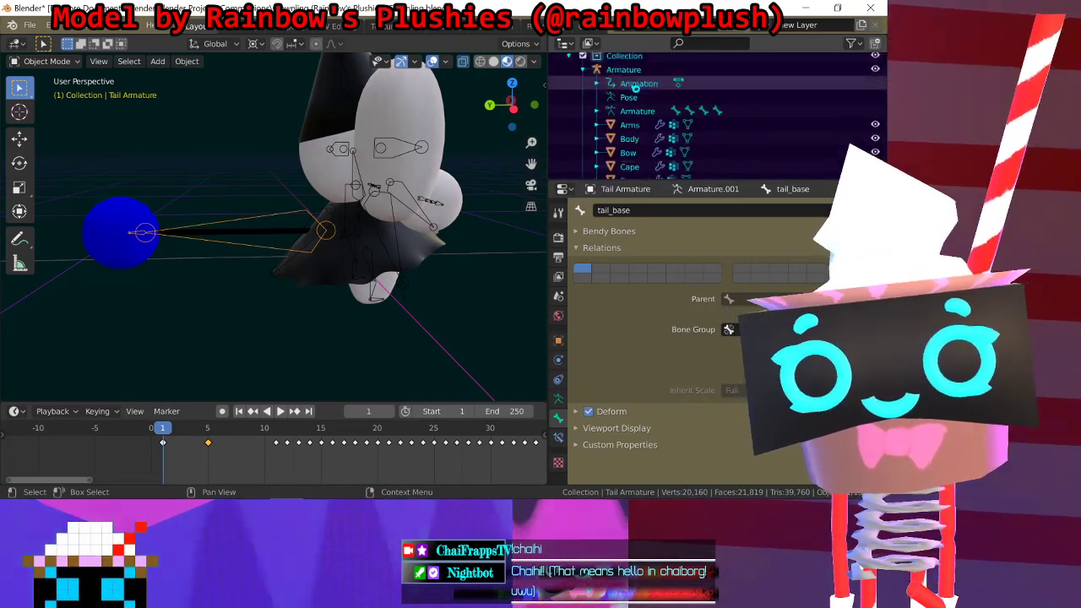
{"action": "scroll", "coordinate": [635, 88], "scroll_direction": "down", "scroll_amount": 7}
{"action": "scroll", "coordinate": [635, 87], "scroll_direction": "down", "scroll_amount": 3}
{"action": "scroll", "coordinate": [631, 93], "scroll_direction": "up", "scroll_amount": 6}
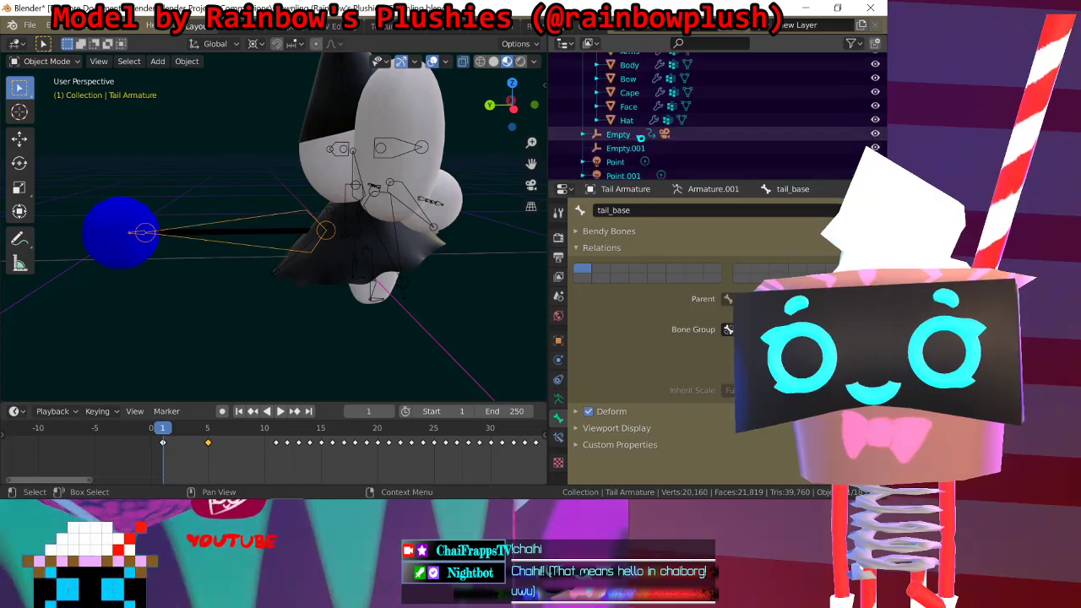
{"action": "scroll", "coordinate": [629, 101], "scroll_direction": "up", "scroll_amount": 1}
Step: Add a Plain Axes empty to the scene
{"action": "scroll", "coordinate": [406, 187], "scroll_direction": "down", "scroll_amount": 6}
{"action": "middle_click_drag", "start_coordinate": [408, 188], "coordinate": [378, 209]}
{"action": "key", "text": "shift+a"}
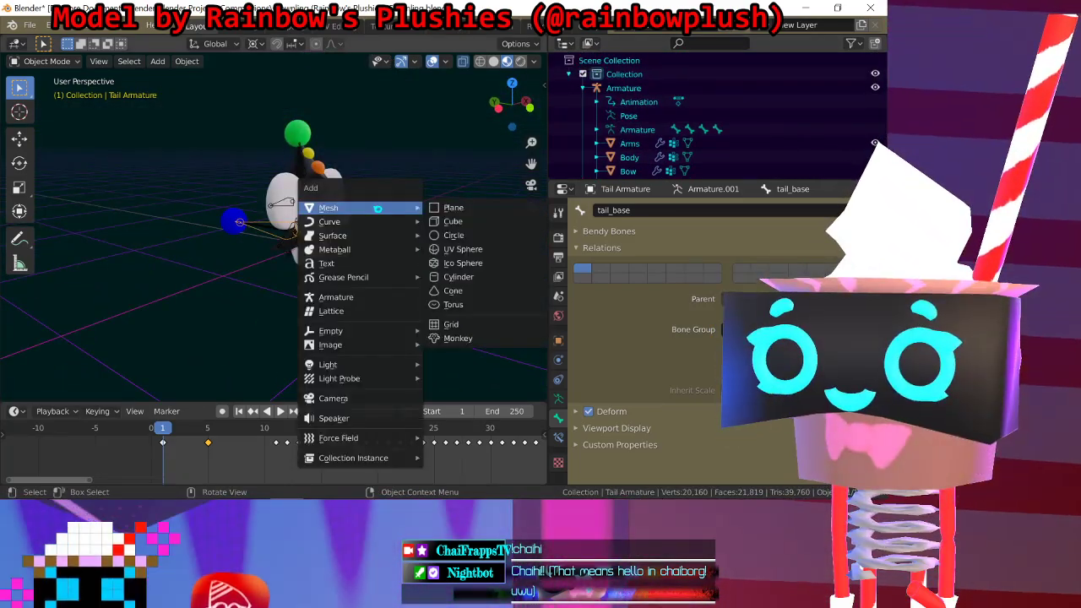
{"action": "mouse_move", "coordinate": [363, 331]}
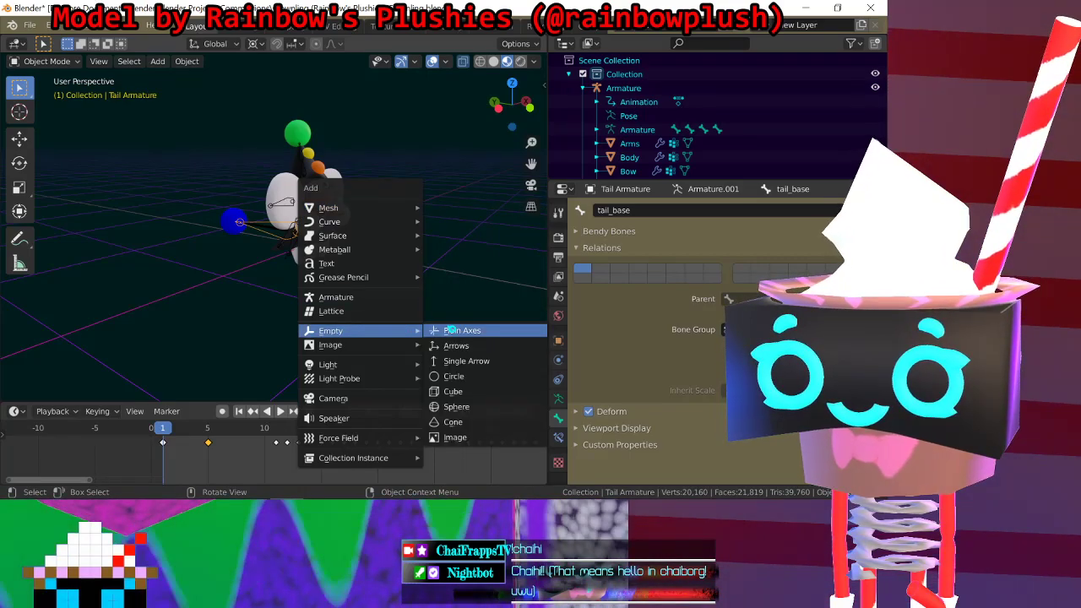
{"action": "left_click", "coordinate": [459, 332]}
{"action": "middle_click_drag", "start_coordinate": [376, 273], "coordinate": [388, 294]}
{"action": "mouse_move", "coordinate": [415, 242]}
{"action": "middle_mouse_down"}
{"action": "mouse_move", "coordinate": [375, 238]}
{"action": "mouse_move", "coordinate": [397, 233]}
{"action": "middle_mouse_up"}
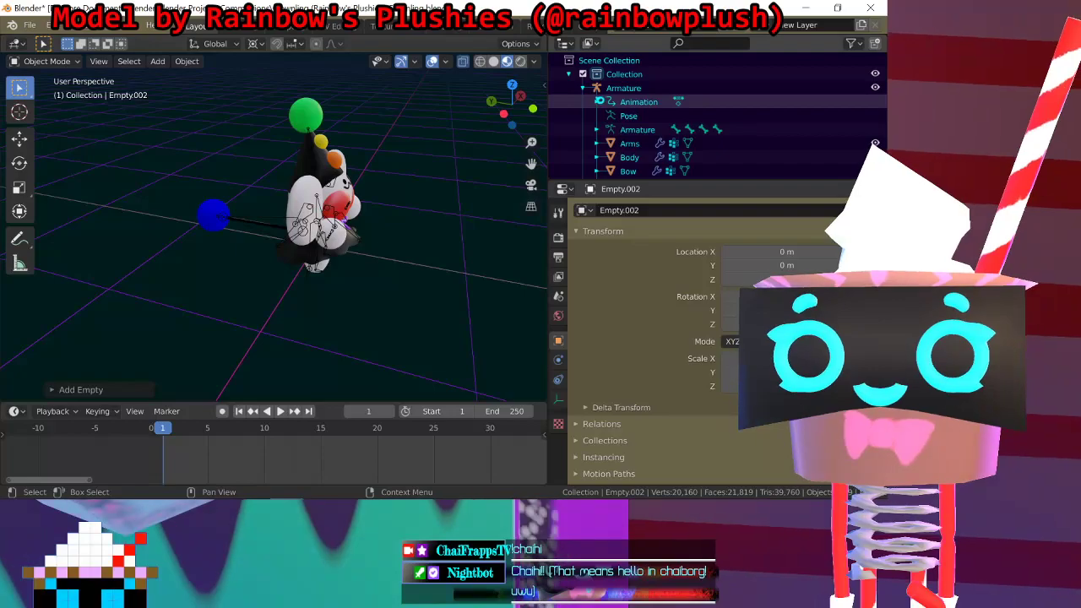
Step: Collapse the Armature hierarchy in the outliner and rename the new empty, Empty.002, to Clownling
{"action": "left_click", "coordinate": [582, 88]}
{"action": "left_click", "coordinate": [623, 88]}
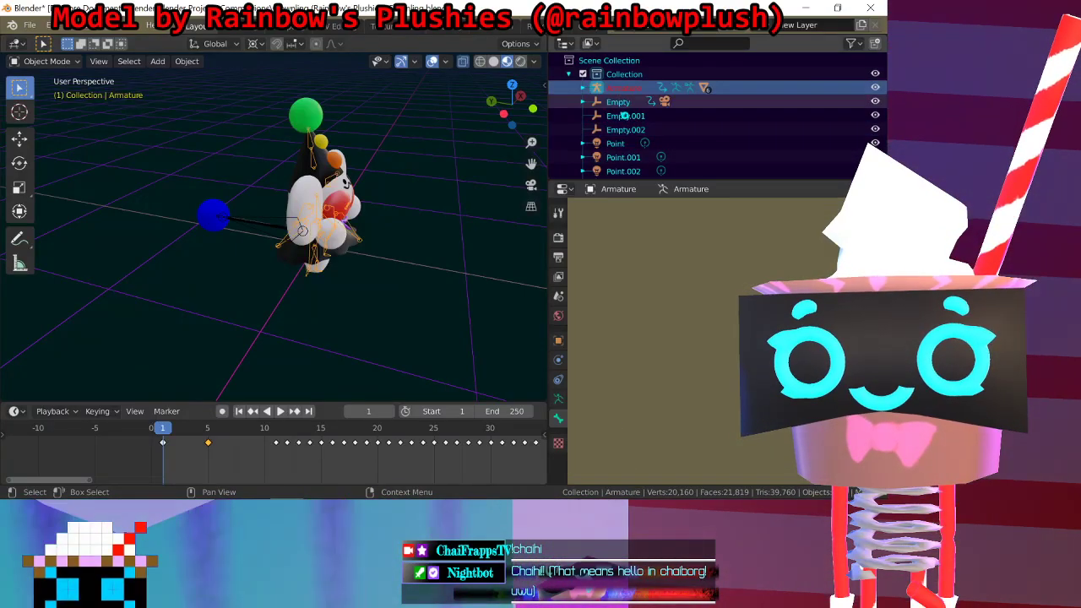
{"action": "left_click", "coordinate": [625, 128]}
{"action": "type", "text": "R"}
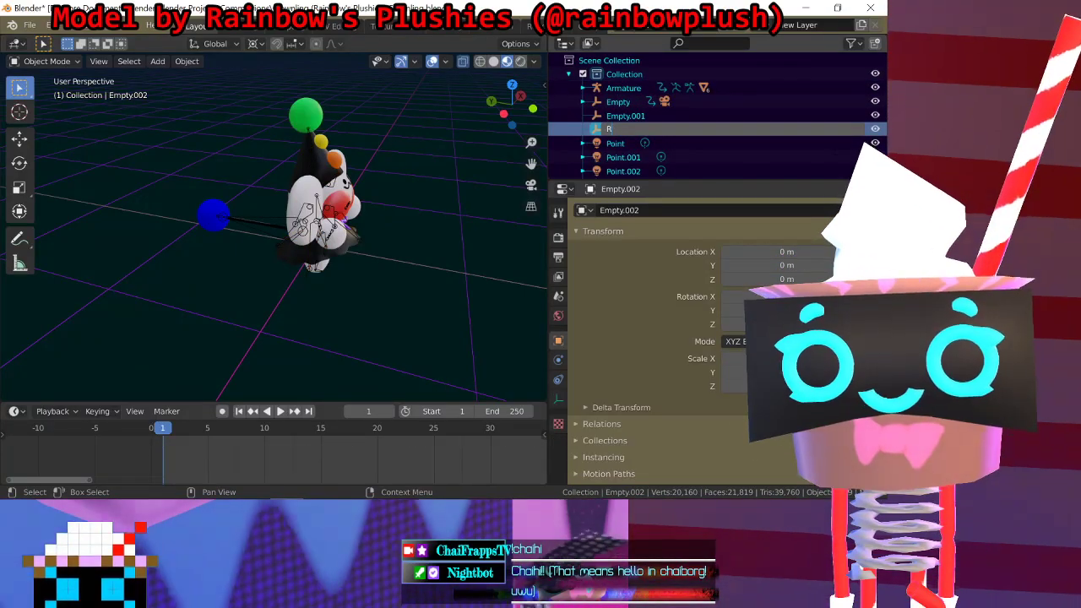
{"action": "key", "text": "BackSpace"}
{"action": "key", "text": "BackSpace"}
{"action": "type", "text": "Clownlin"}
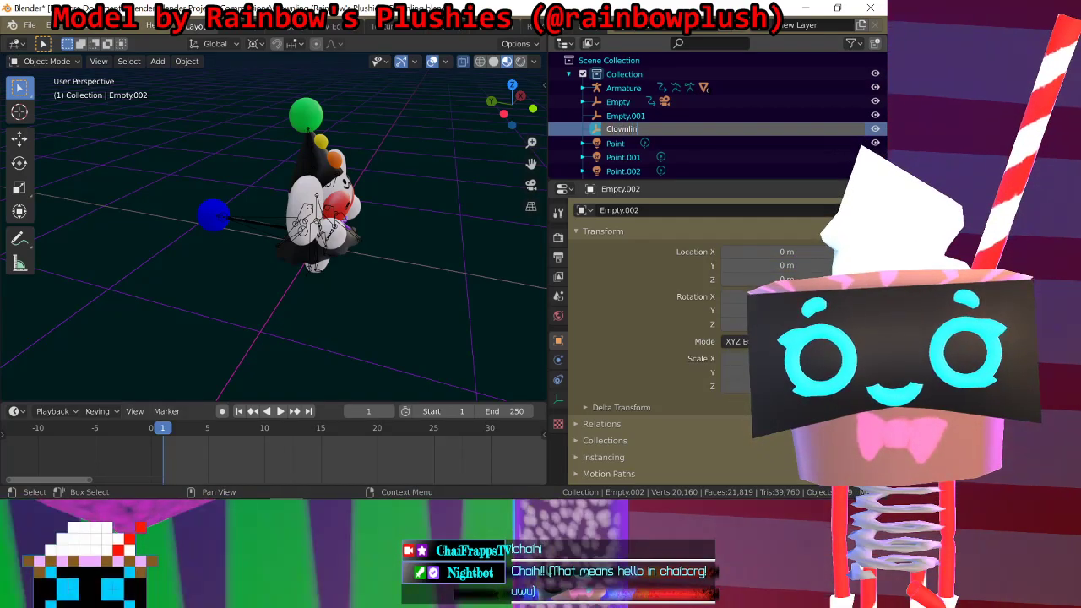
{"action": "type", "text": "g"}
{"action": "key", "text": "Return"}
Step: Select the Armature's grouped child meshes together with Armature and Tail Armature
{"action": "left_click", "coordinate": [623, 87]}
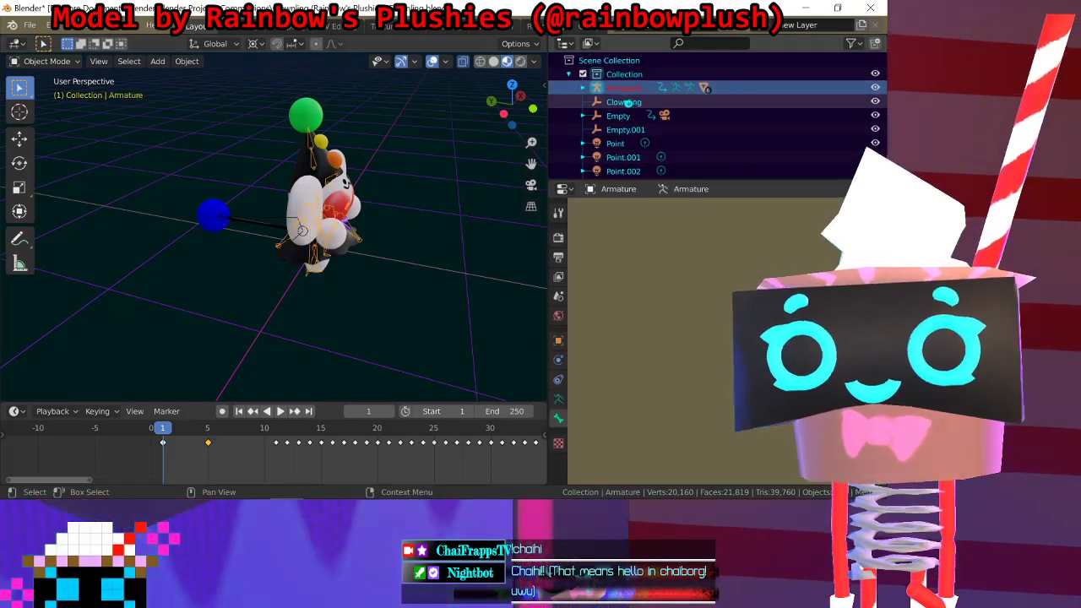
{"action": "key", "text": "shift+g"}
{"action": "left_click", "coordinate": [412, 167]}
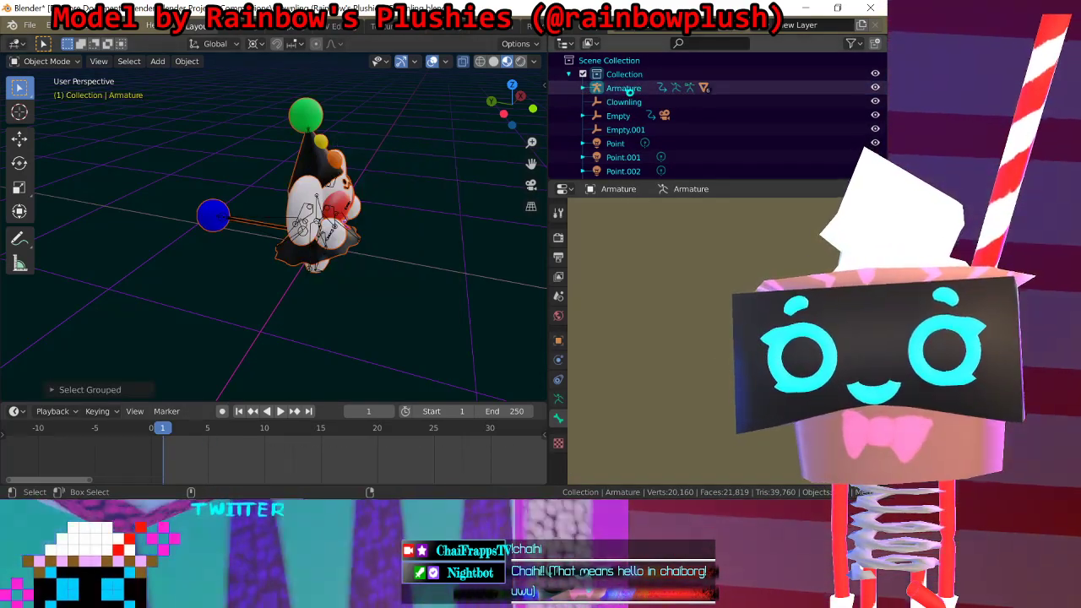
{"action": "left_click", "coordinate": [629, 91], "text": "ctrl"}
{"action": "scroll", "coordinate": [616, 101], "scroll_direction": "down", "scroll_amount": 3}
{"action": "left_click", "coordinate": [631, 165]}
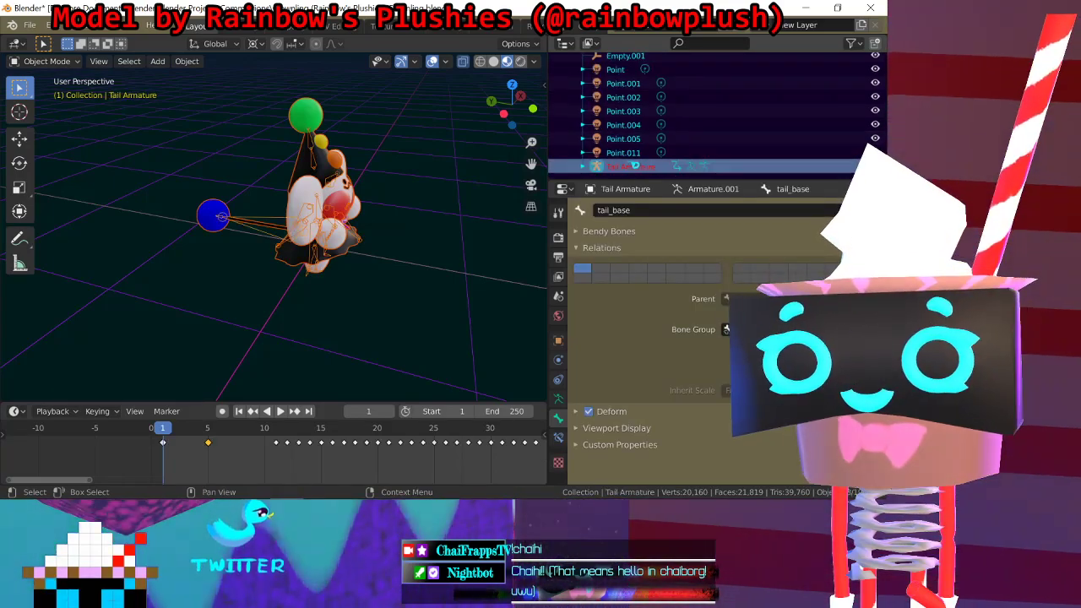
{"action": "left_click", "coordinate": [583, 167]}
{"action": "scroll", "coordinate": [623, 153], "scroll_direction": "down", "scroll_amount": 2}
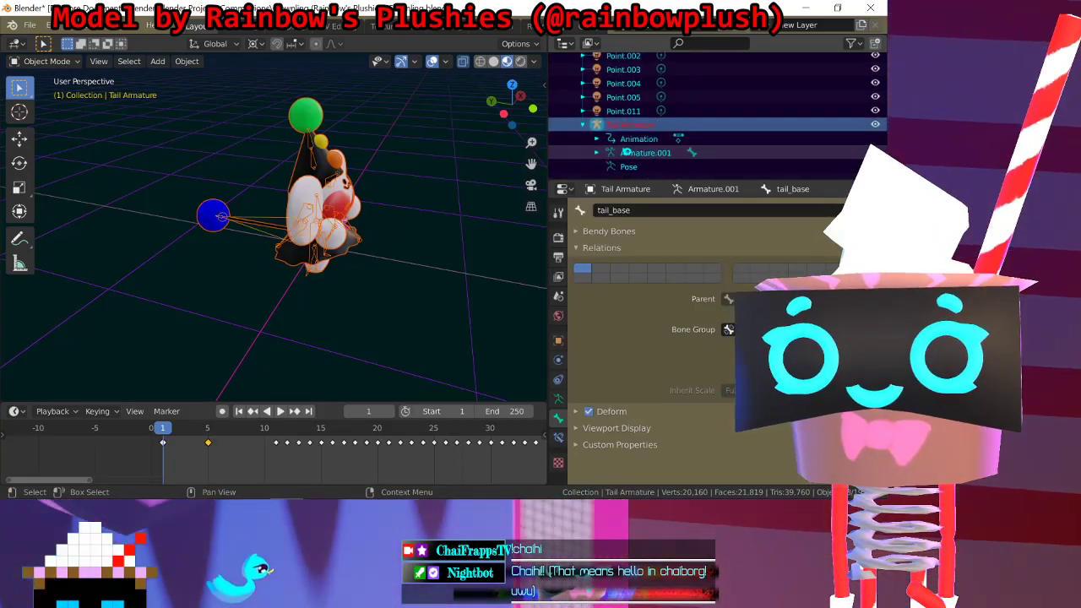
{"action": "scroll", "coordinate": [626, 127], "scroll_direction": "up", "scroll_amount": 5}
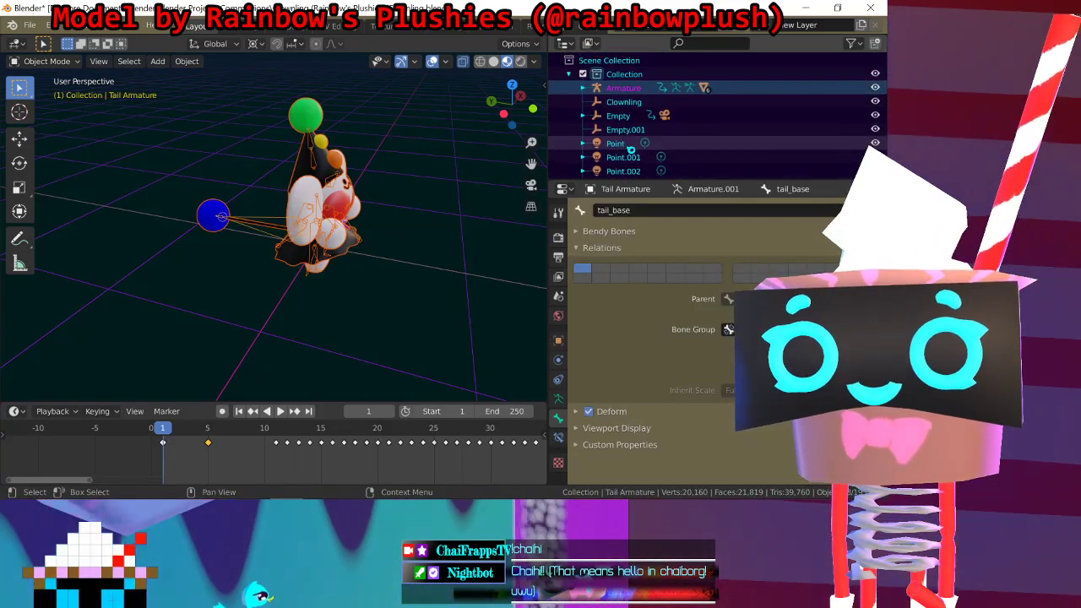
Step: Try to parent the selected meshes and both armatures to the Clownling empty using Object (Keep Transform)
{"action": "left_click_drag", "start_coordinate": [626, 92], "coordinate": [626, 99]}
{"action": "left_click", "coordinate": [626, 101], "text": "ctrl"}
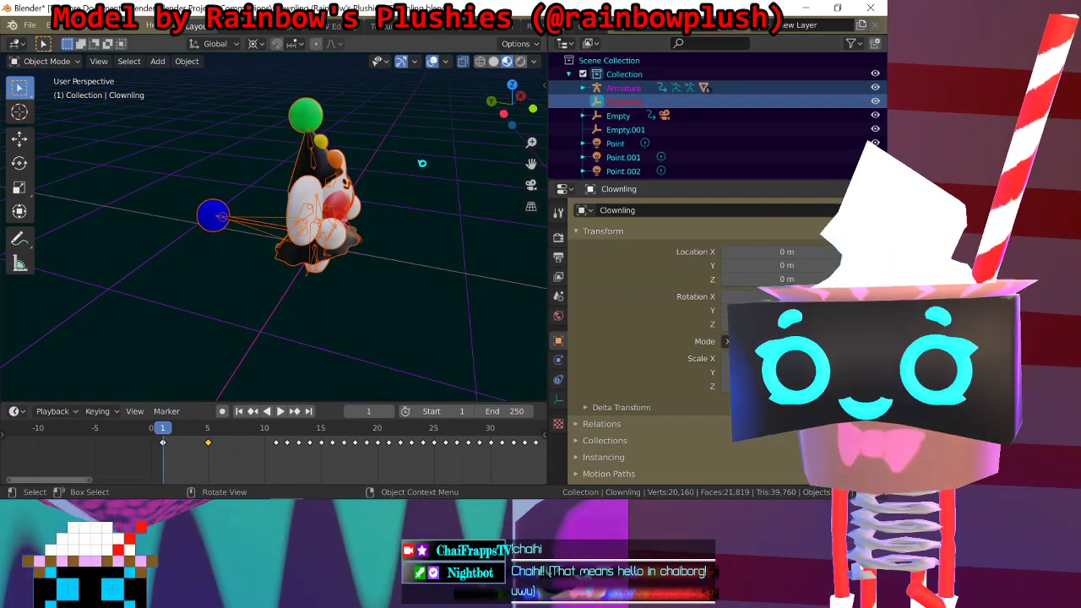
{"action": "key", "text": "ctrl+p"}
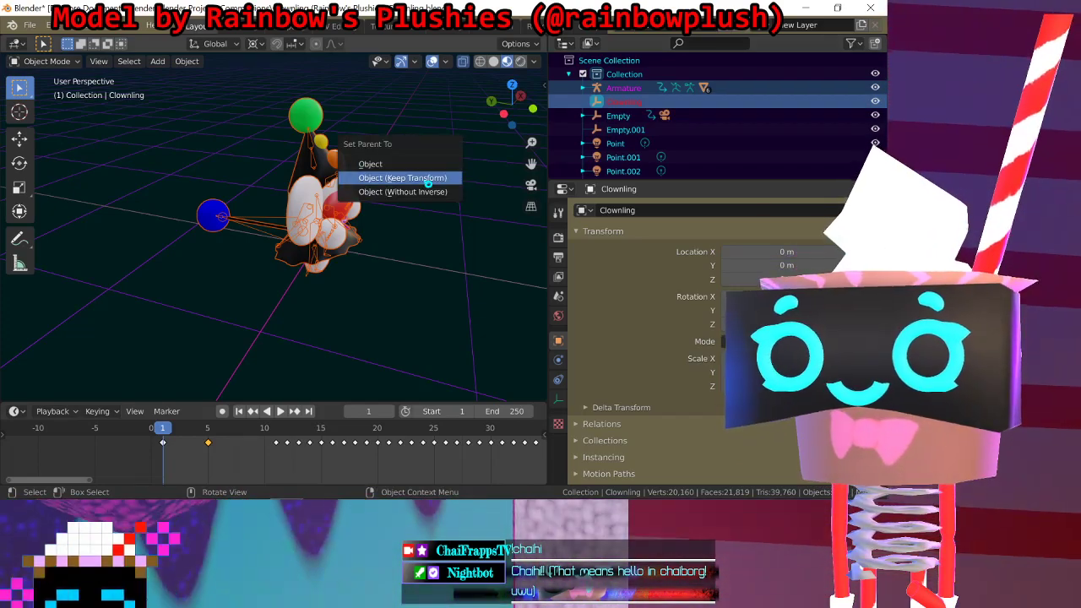
{"action": "left_click", "coordinate": [425, 179]}
{"action": "scroll", "coordinate": [639, 99], "scroll_direction": "down", "scroll_amount": 5}
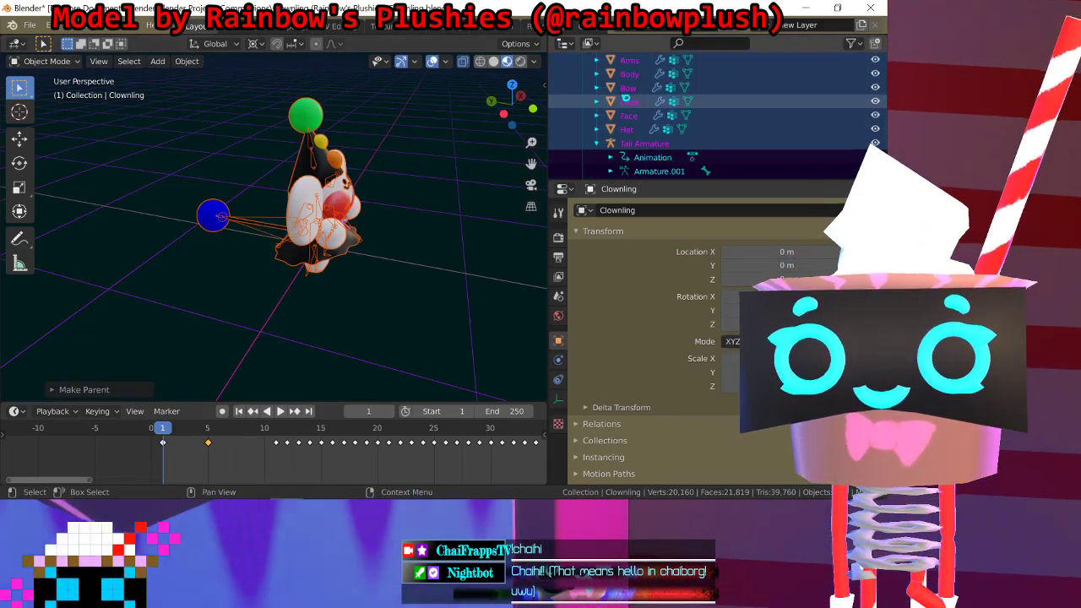
{"action": "scroll", "coordinate": [621, 115], "scroll_direction": "up", "scroll_amount": 5}
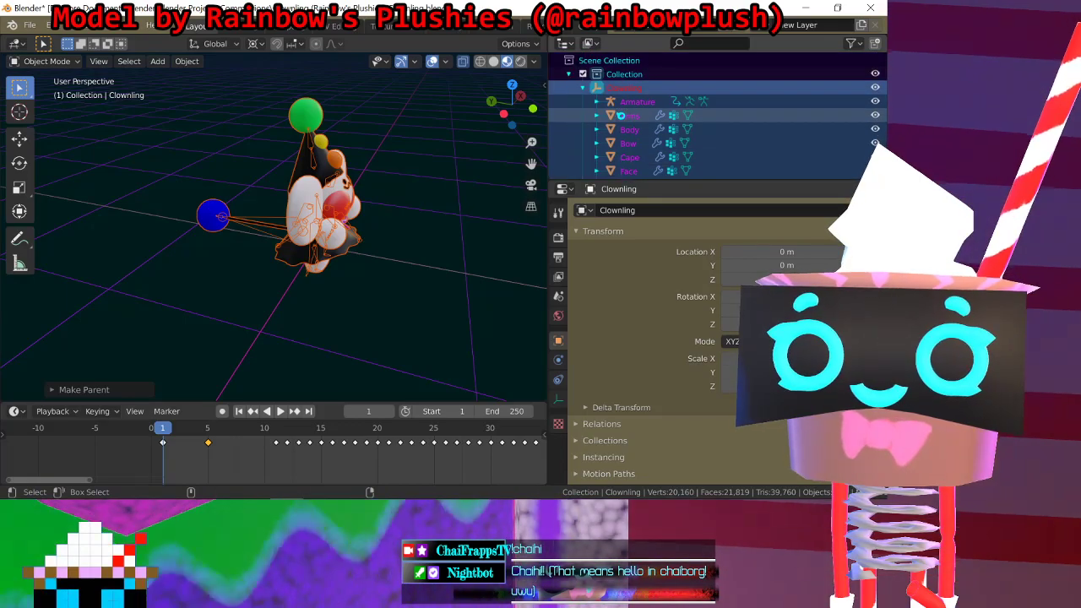
{"action": "scroll", "coordinate": [623, 118], "scroll_direction": "down", "scroll_amount": 6}
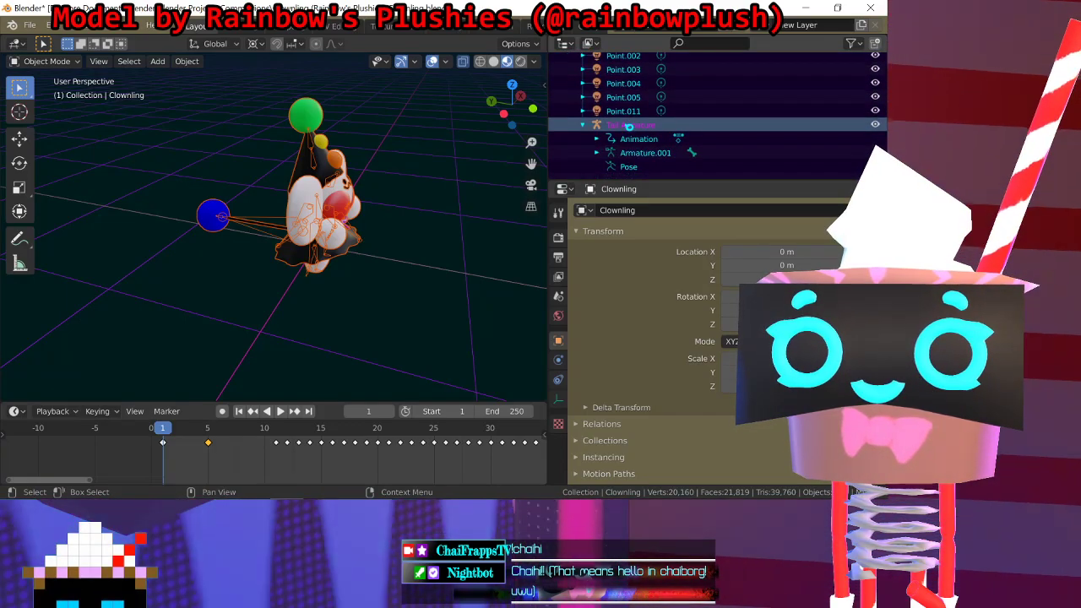
{"action": "scroll", "coordinate": [629, 125], "scroll_direction": "up", "scroll_amount": 8}
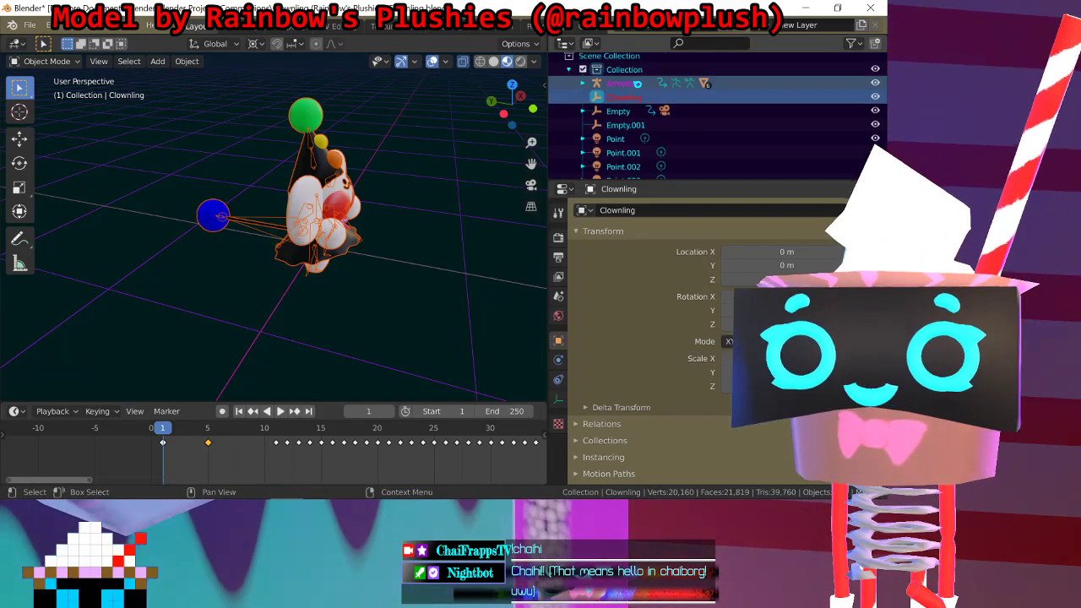
Step: Parent only Armature to the Clownling empty with Object (Keep Transform)
{"action": "left_click", "coordinate": [629, 84]}
{"action": "left_click", "coordinate": [625, 97], "text": "ctrl"}
{"action": "key", "text": "ctrl+p"}
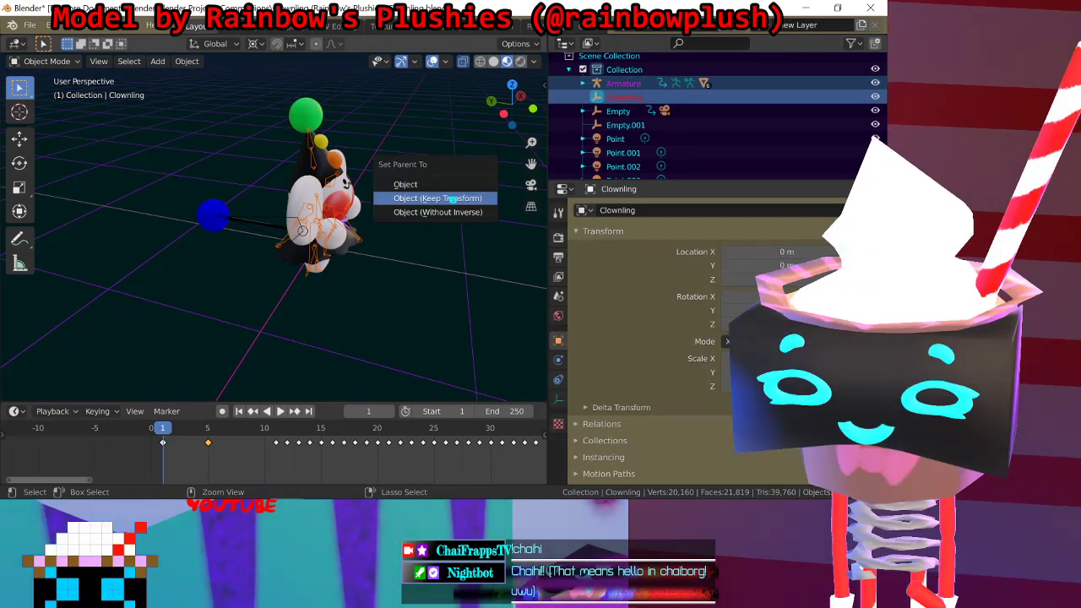
{"action": "left_click", "coordinate": [450, 199]}
Step: Parent Tail Armature to the Clownling empty with Object (Keep Transform)
{"action": "scroll", "coordinate": [625, 135], "scroll_direction": "down", "scroll_amount": 6}
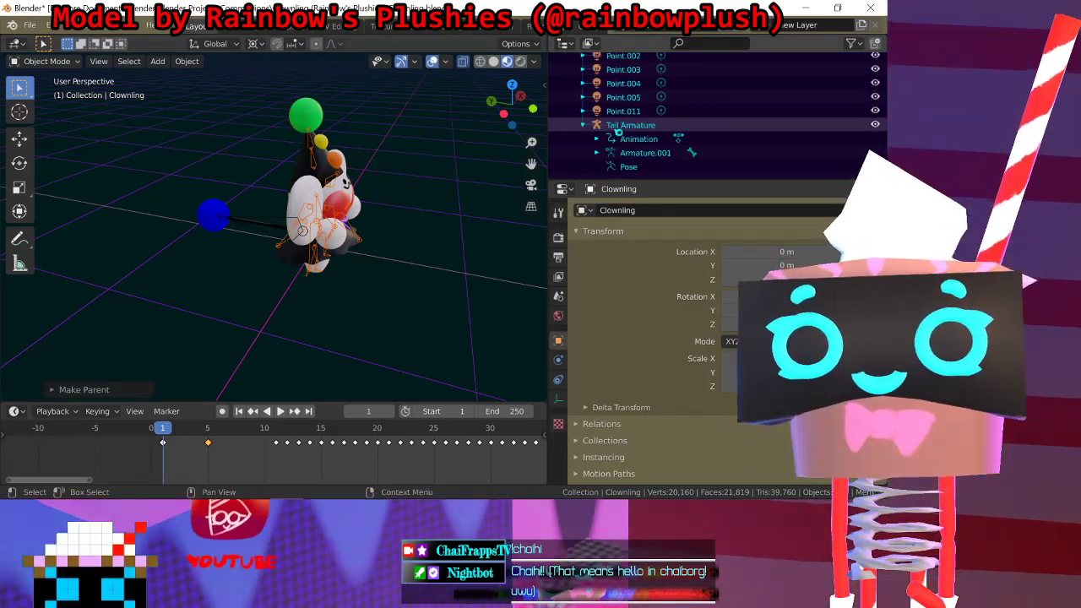
{"action": "left_click", "coordinate": [629, 126]}
{"action": "scroll", "coordinate": [633, 110], "scroll_direction": "up", "scroll_amount": 6}
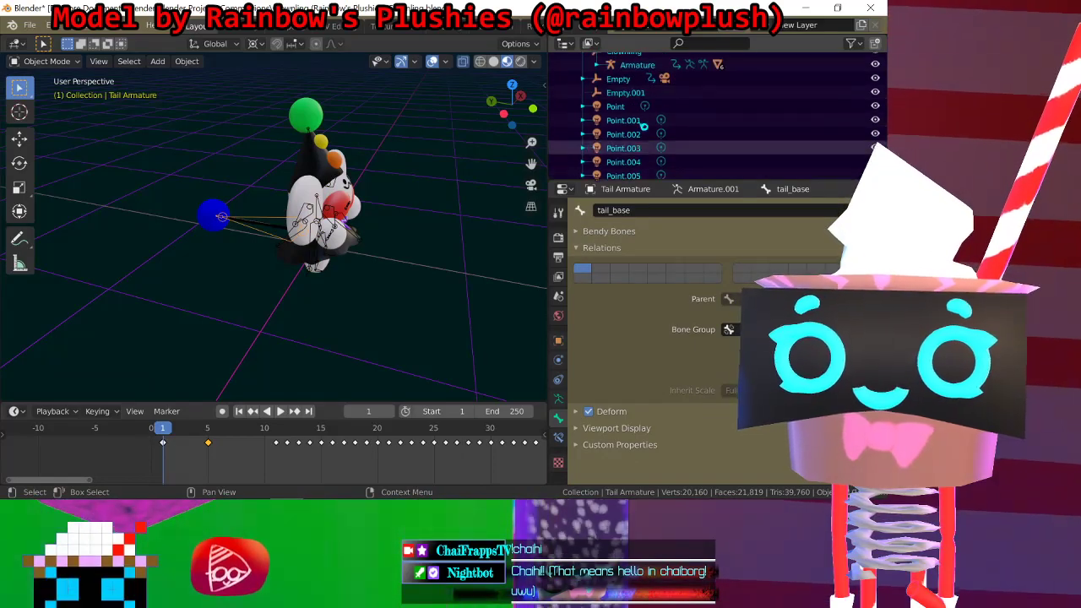
{"action": "left_click", "coordinate": [639, 86], "text": "ctrl"}
{"action": "key", "text": "ctrl+p"}
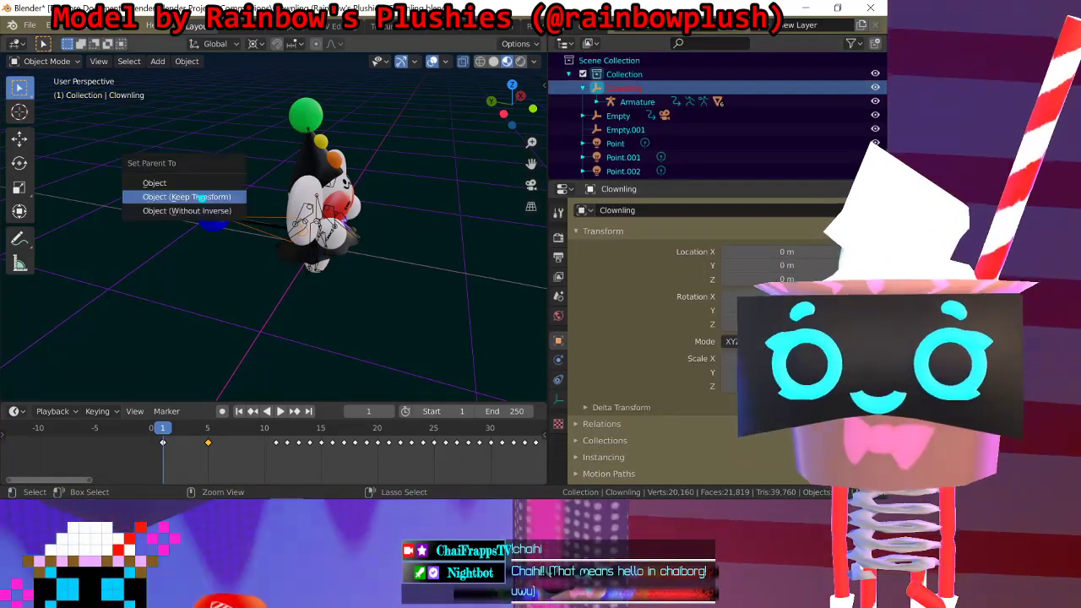
{"action": "left_click", "coordinate": [201, 198]}
Step: Select Armature under the Clownling empty and save the Blender file
{"action": "left_click", "coordinate": [633, 103]}
{"action": "middle_click_drag", "start_coordinate": [309, 197], "coordinate": [270, 195]}
{"action": "left_click", "coordinate": [629, 87]}
{"action": "key", "text": "ctrl+s"}
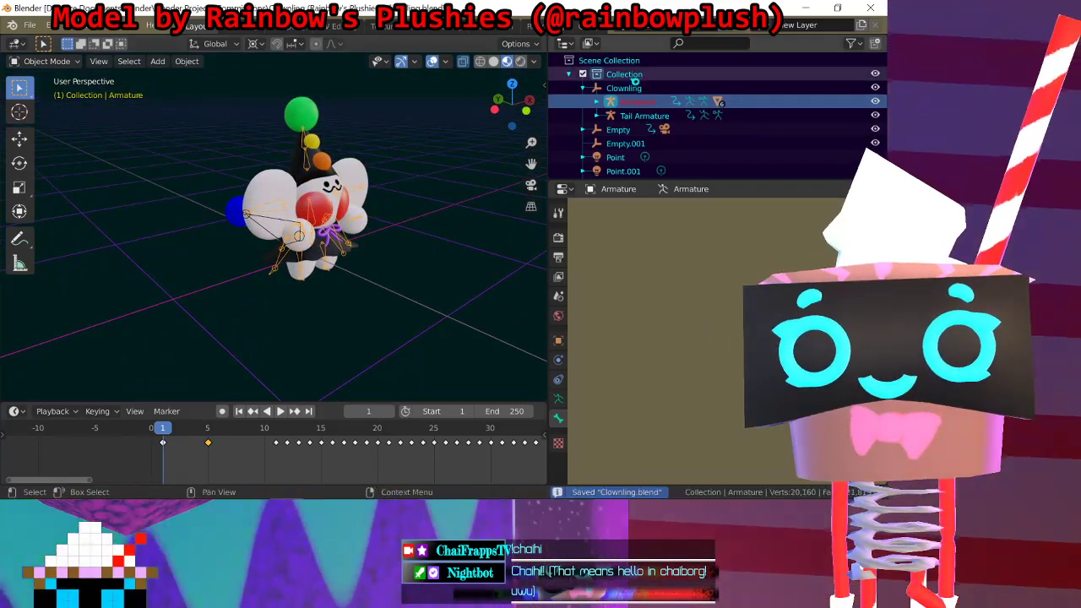
Step: Trackball-rotate Tail Armature's tail_base bone in Pose Mode to check how the tail mesh follows it
{"action": "left_click", "coordinate": [640, 114]}
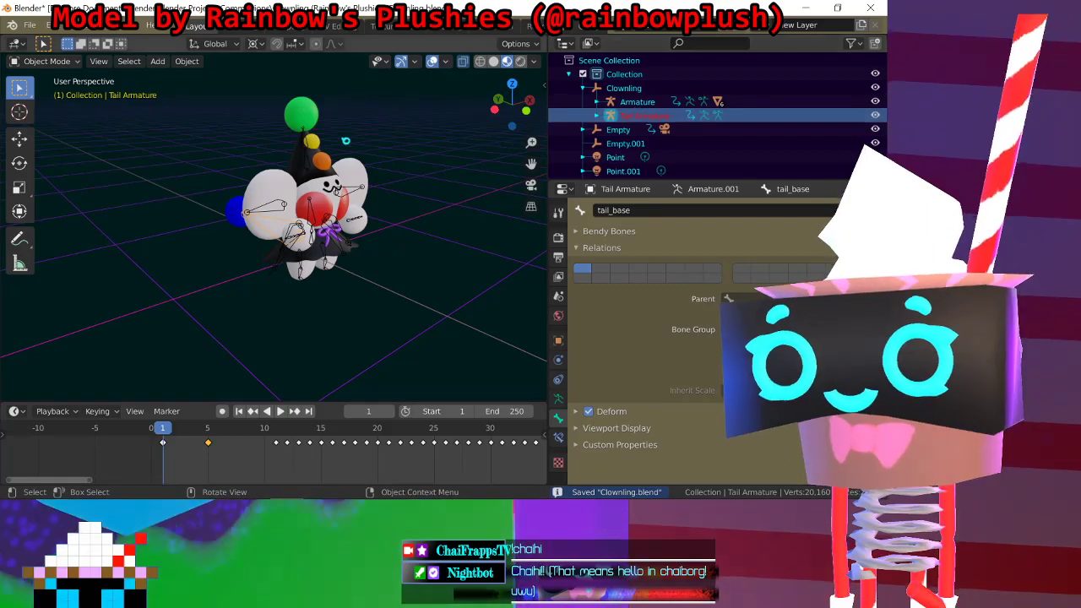
{"action": "left_click_drag", "start_coordinate": [284, 149], "coordinate": [322, 162]}
{"action": "middle_click_drag", "start_coordinate": [235, 124], "coordinate": [346, 171]}
{"action": "left_click", "coordinate": [384, 186]}
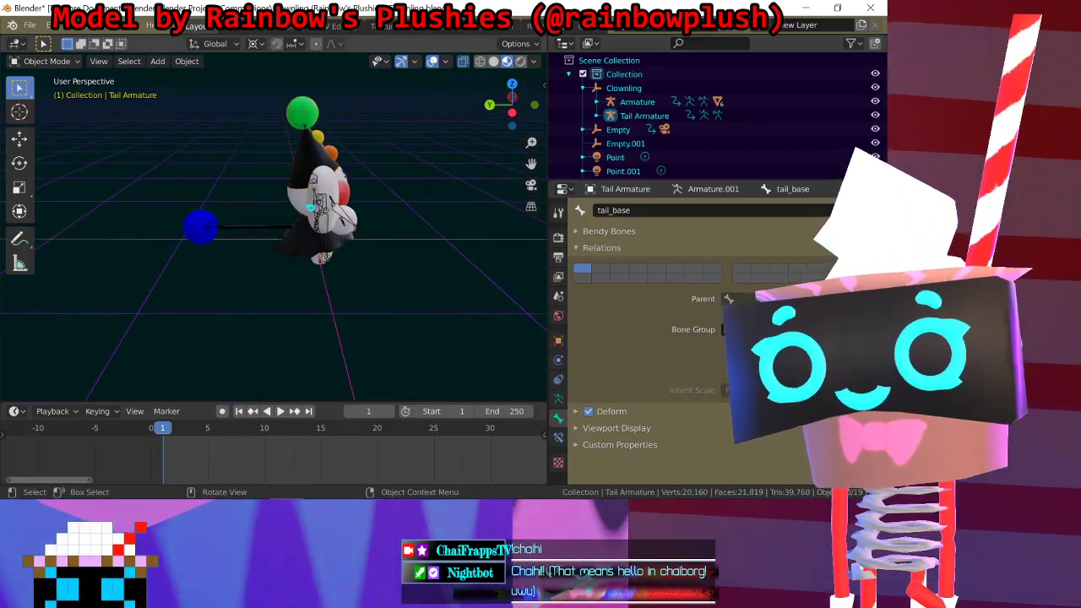
{"action": "left_click", "coordinate": [258, 229]}
{"action": "scroll", "coordinate": [259, 230], "scroll_direction": "up", "scroll_amount": 3}
{"action": "left_click", "coordinate": [258, 218]}
{"action": "left_click", "coordinate": [47, 61]}
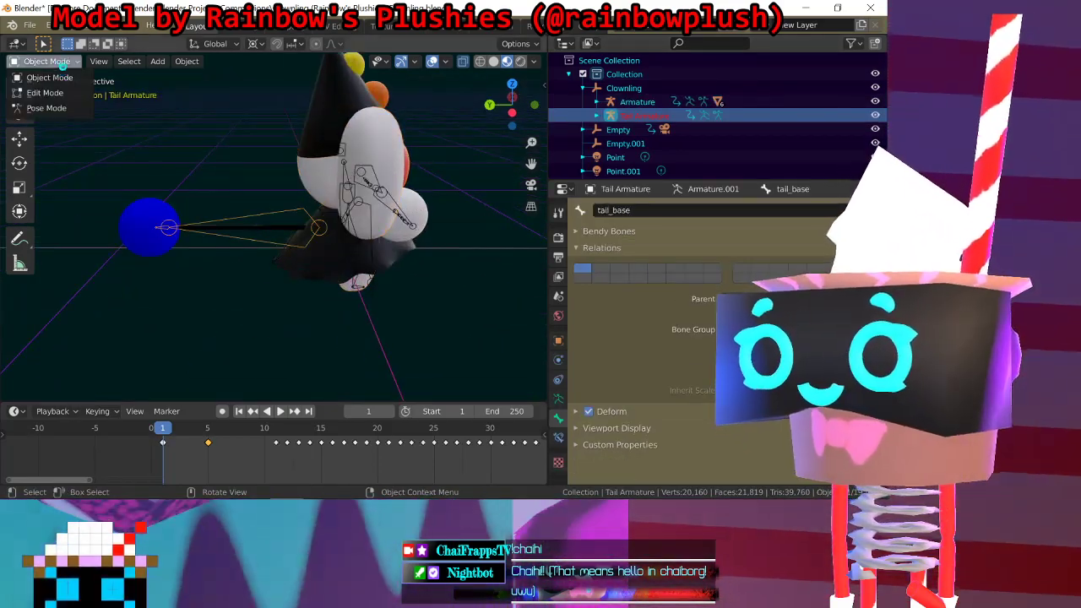
{"action": "left_click", "coordinate": [34, 100]}
{"action": "left_click", "coordinate": [225, 223]}
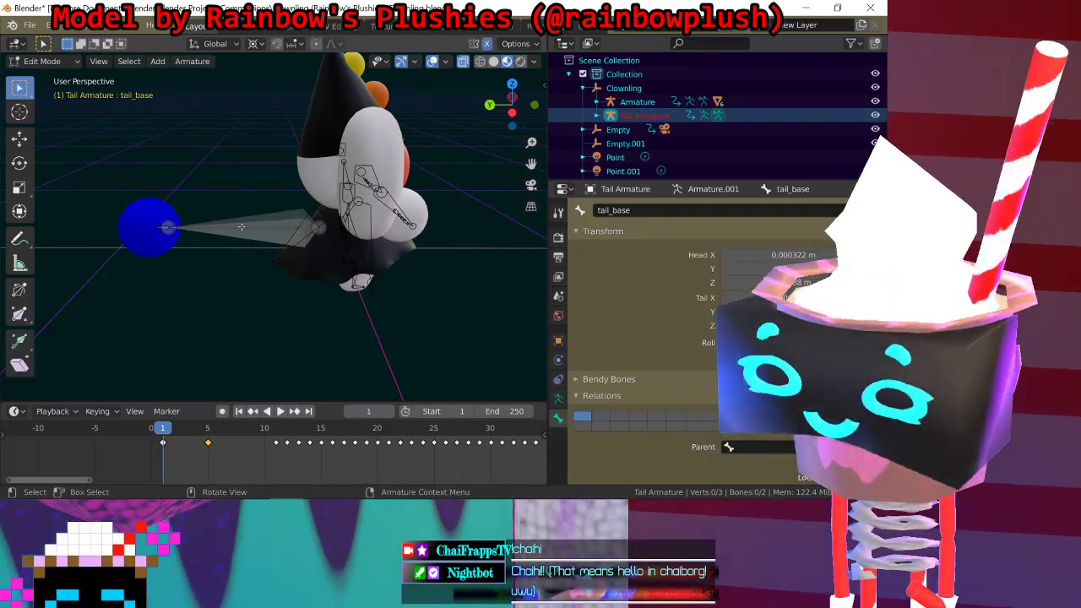
{"action": "key", "text": "r"}
{"action": "key", "text": "r"}
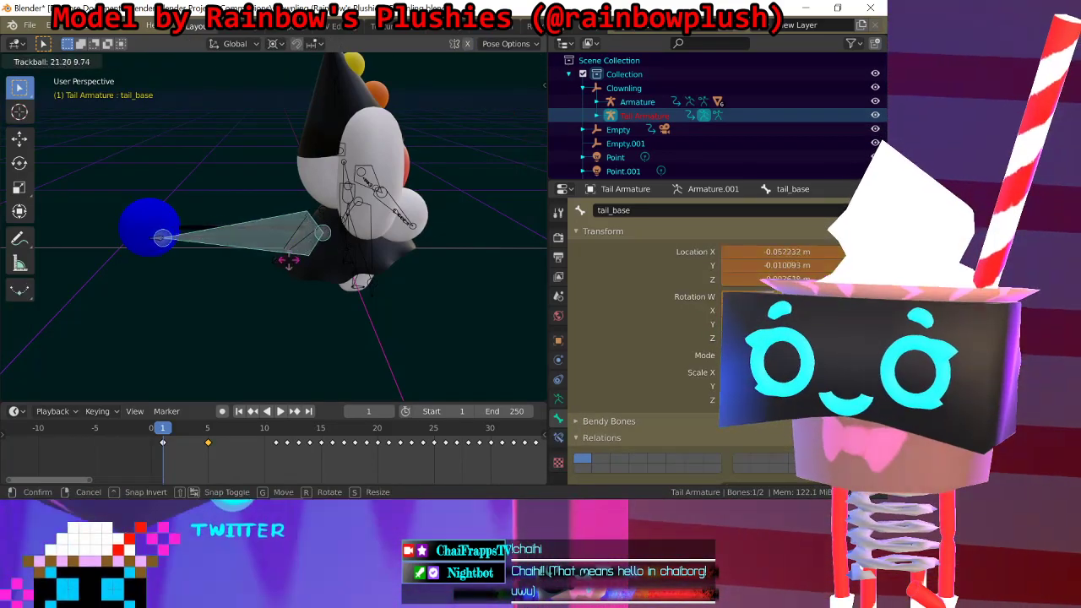
{"action": "left_click", "coordinate": [213, 255]}
Step: Undo the tail_base rotation and return Tail Armature to Object Mode
{"action": "key", "text": "ctrl+z"}
{"action": "middle_click_drag", "start_coordinate": [178, 243], "coordinate": [304, 232]}
{"action": "left_click", "coordinate": [47, 61]}
{"action": "left_click", "coordinate": [59, 76]}
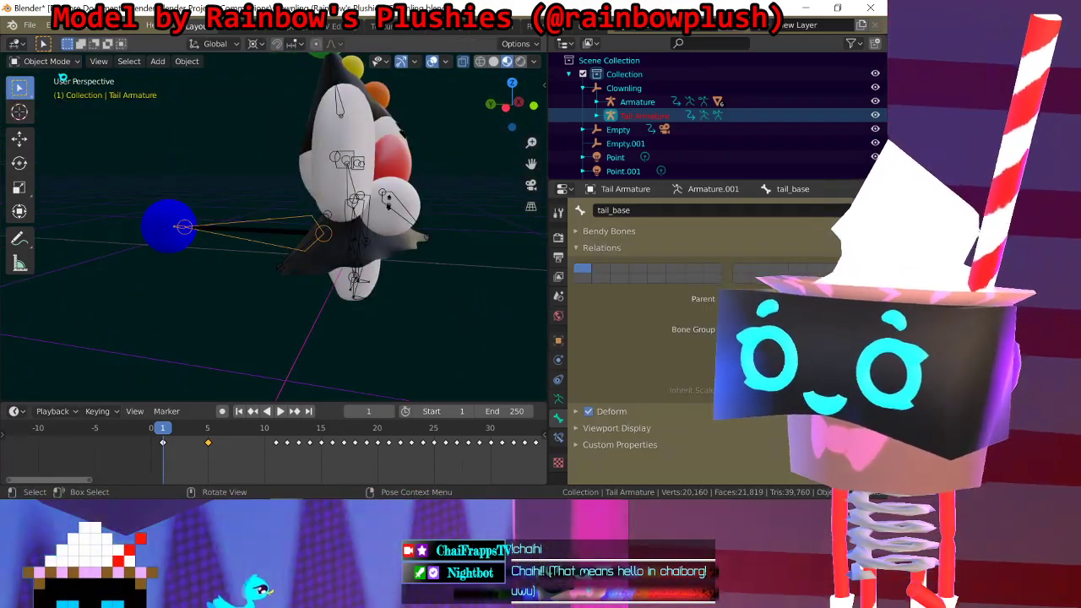
Step: Add a second Armature modifier to the Body mesh and set its object to Tail Armature
{"action": "left_click", "coordinate": [181, 210]}
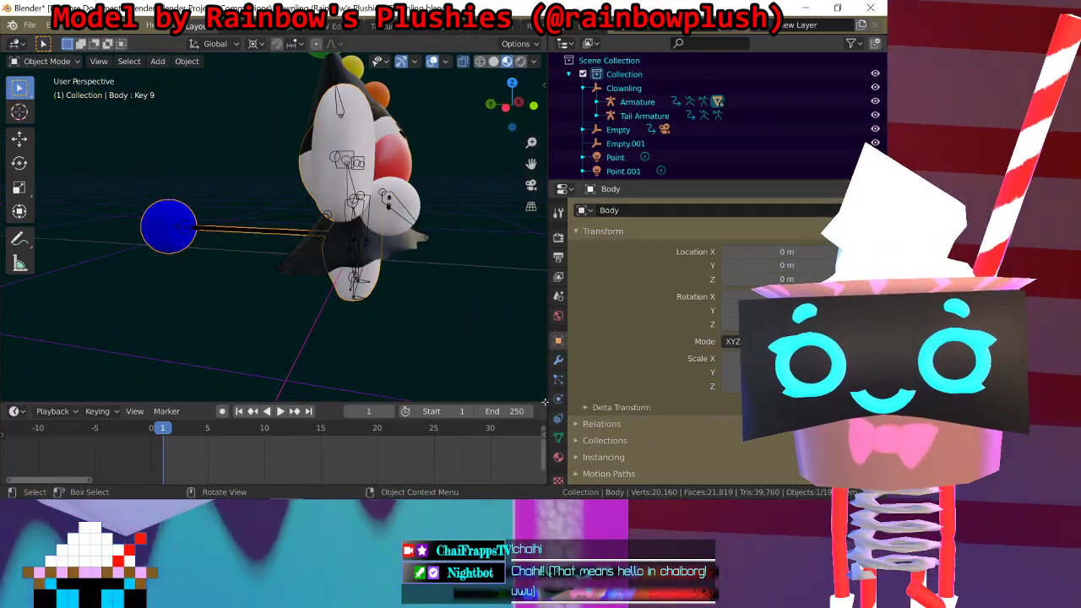
{"action": "left_click", "coordinate": [557, 437]}
{"action": "left_click", "coordinate": [557, 376]}
{"action": "left_click", "coordinate": [557, 360]}
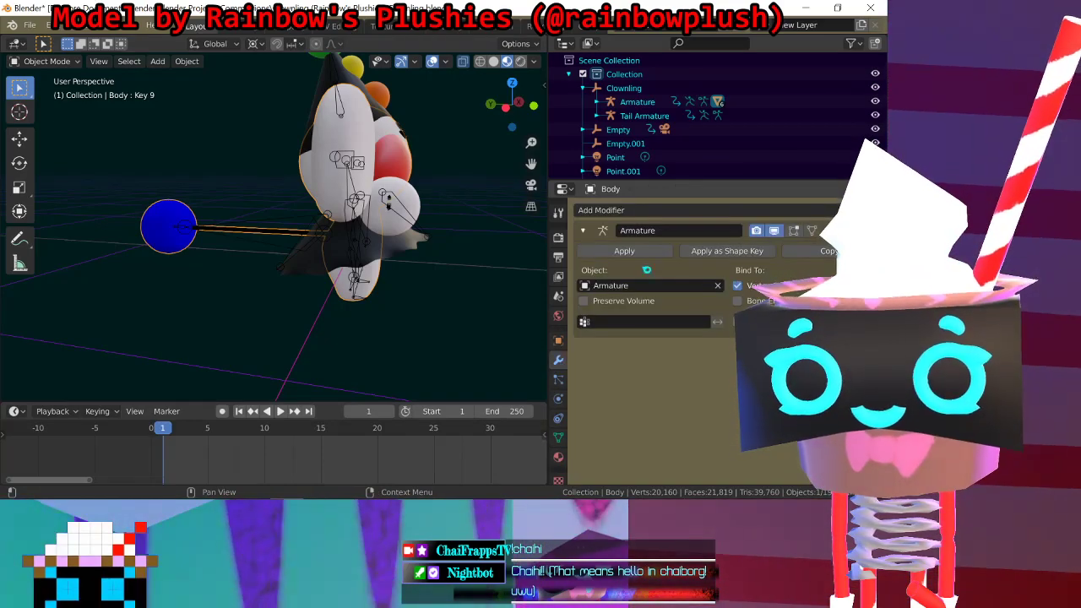
{"action": "left_click", "coordinate": [601, 210]}
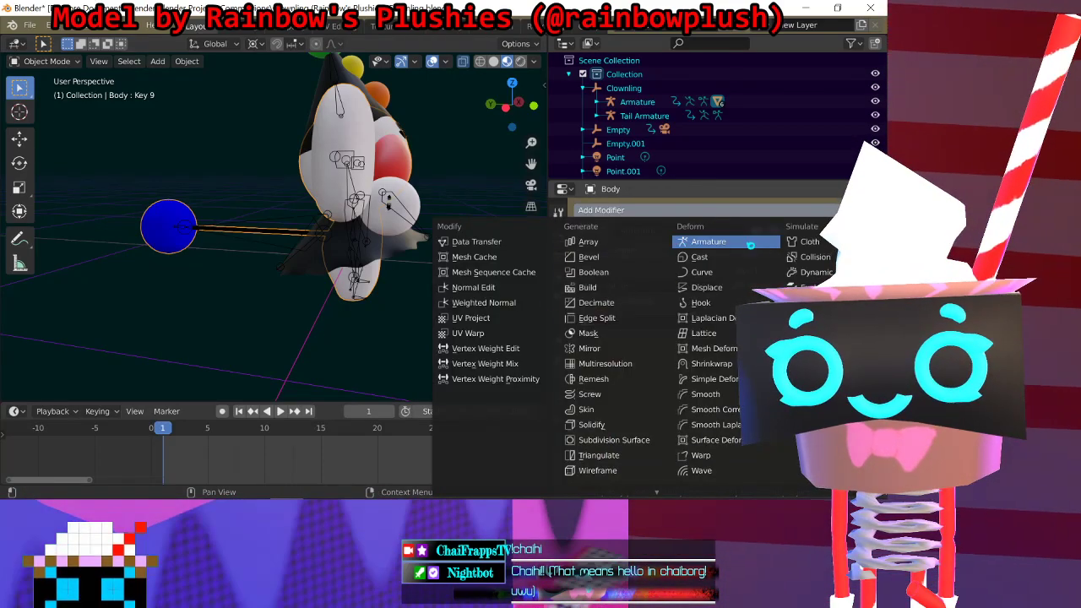
{"action": "left_click", "coordinate": [708, 242]}
{"action": "left_click", "coordinate": [632, 406]}
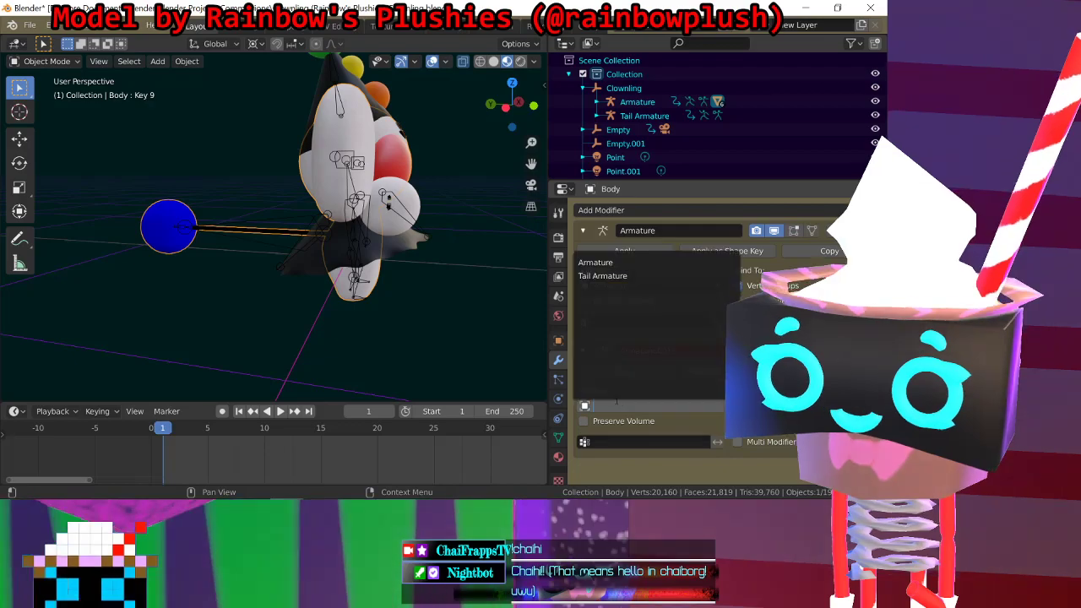
{"action": "left_click", "coordinate": [602, 275]}
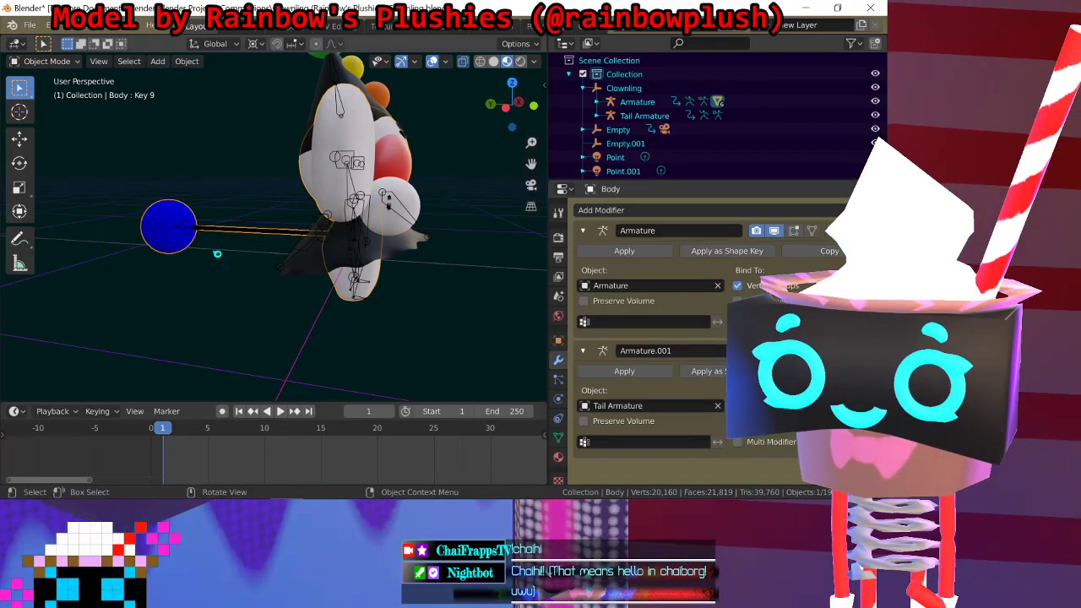
Step: Retest the tail deformation by trackball-rotating the tail_base bone in Pose Mode, and undo the rotation
{"action": "left_click", "coordinate": [185, 230]}
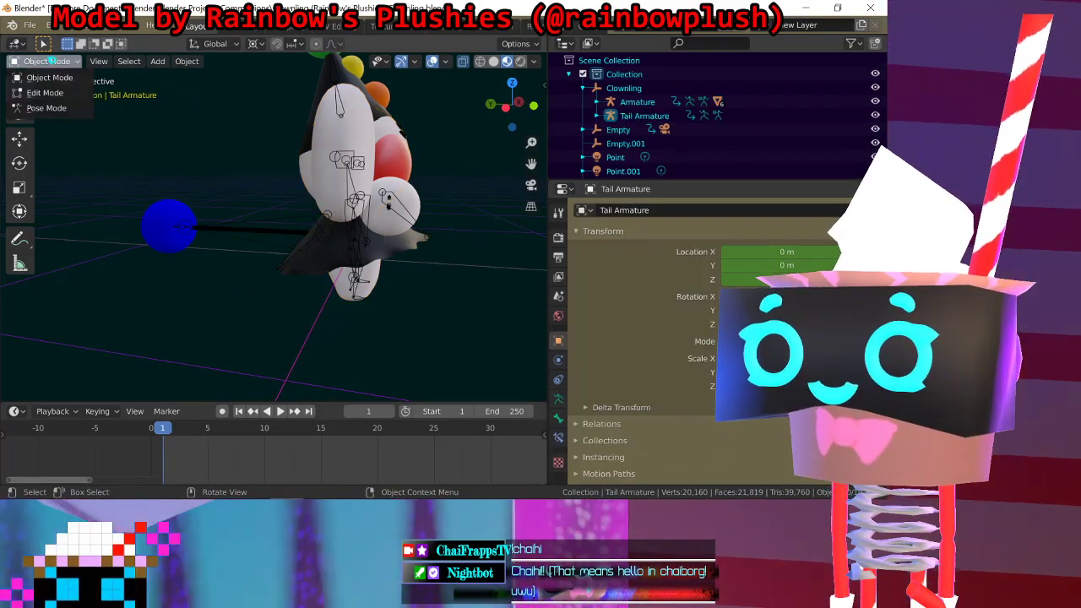
{"action": "left_click", "coordinate": [46, 61]}
{"action": "left_click", "coordinate": [229, 231]}
{"action": "left_click", "coordinate": [239, 236]}
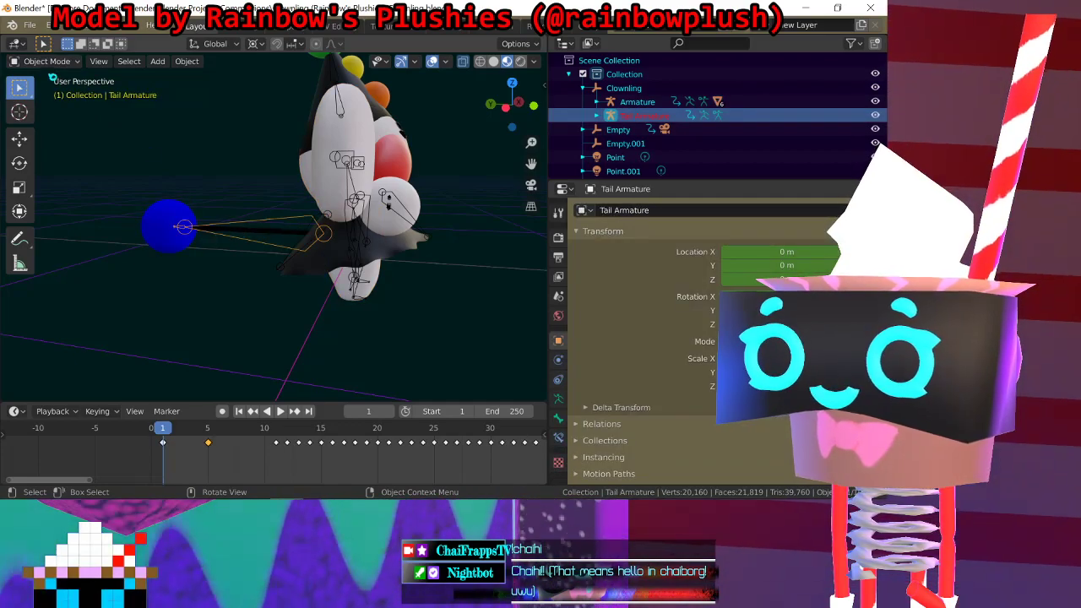
{"action": "left_click", "coordinate": [52, 61]}
{"action": "left_click", "coordinate": [46, 108]}
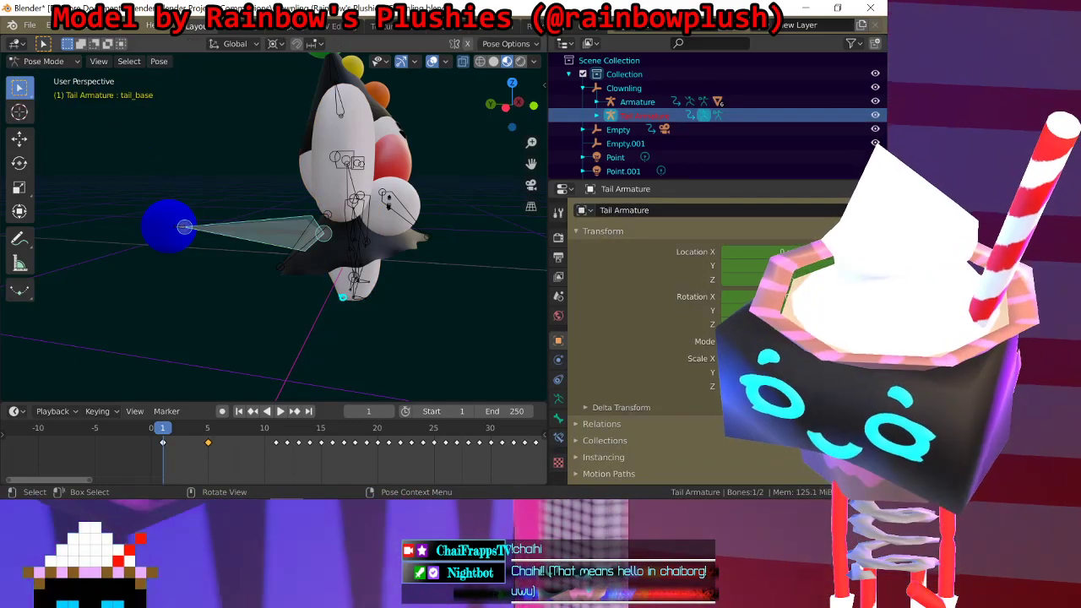
{"action": "key", "text": "r"}
{"action": "key", "text": "r"}
{"action": "left_click", "coordinate": [352, 288]}
{"action": "key", "text": "ctrl+z"}
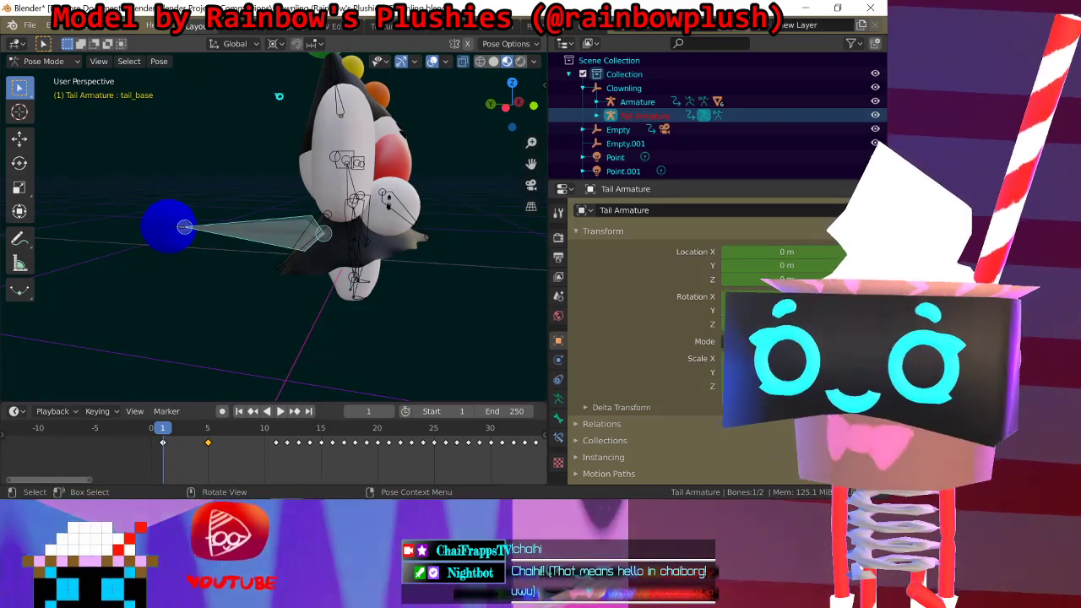
Step: Return Tail Armature to Object Mode with nothing selected and save the Blender file
{"action": "left_click", "coordinate": [47, 61]}
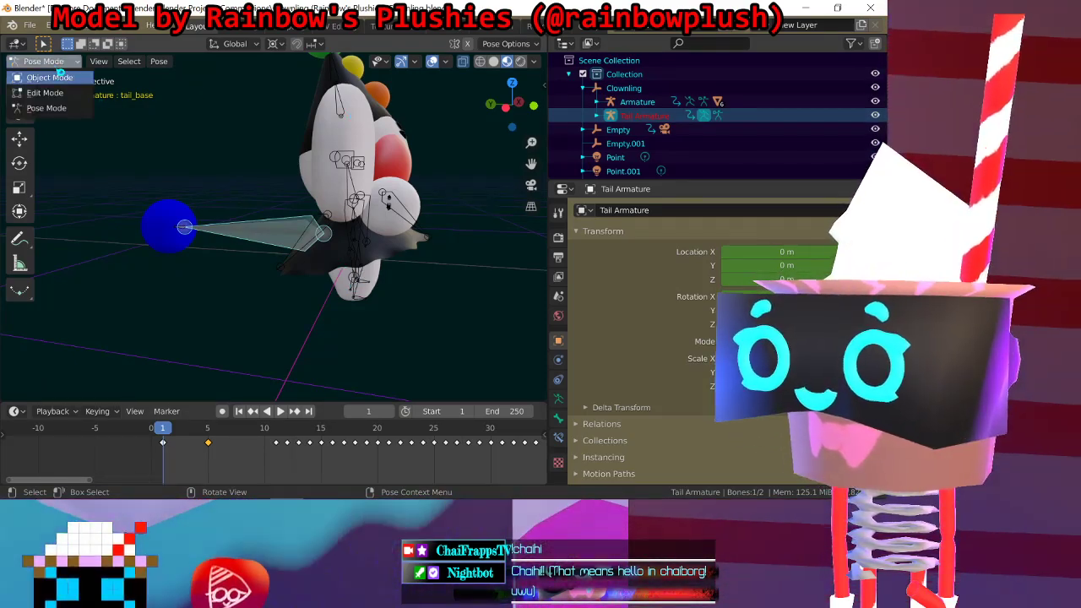
{"action": "left_click", "coordinate": [51, 75]}
{"action": "left_click", "coordinate": [142, 111]}
{"action": "middle_click_drag", "start_coordinate": [370, 140], "coordinate": [317, 152]}
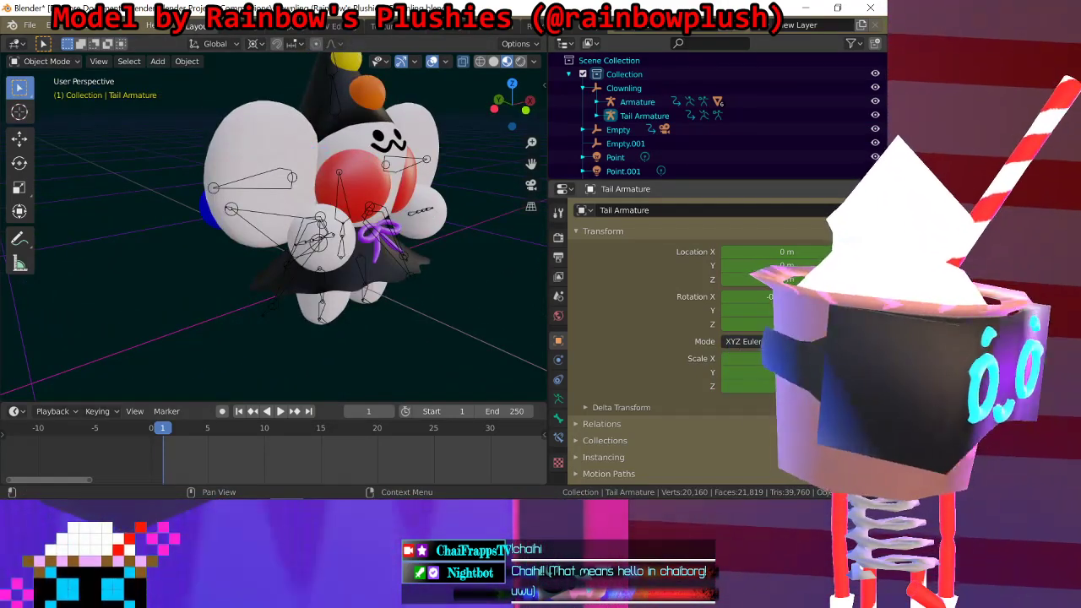
{"action": "middle_click_drag", "start_coordinate": [378, 247], "coordinate": [439, 259]}
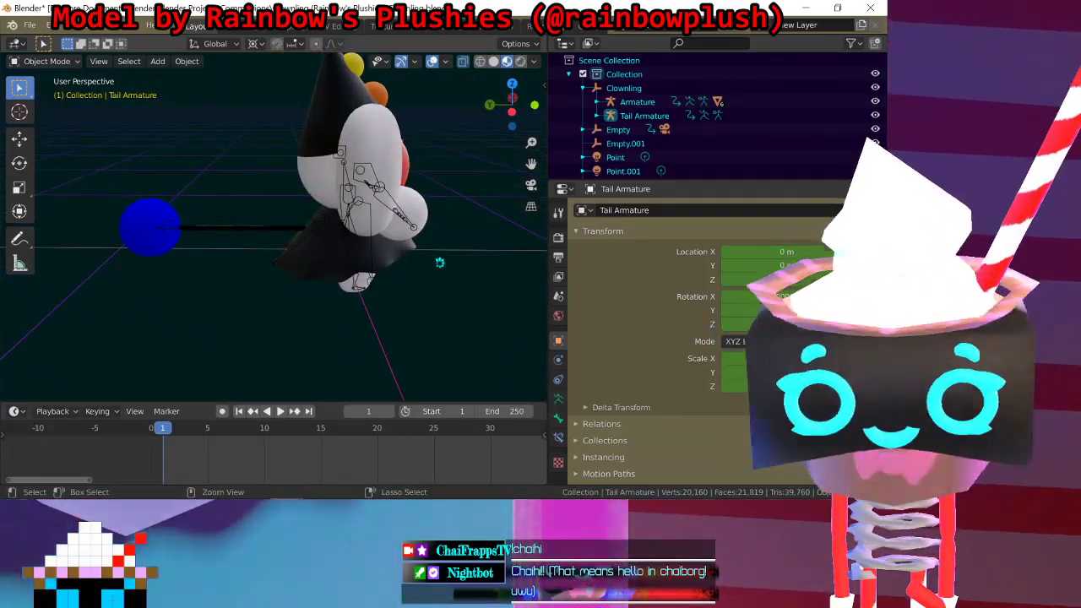
{"action": "key", "text": "ctrl+s"}
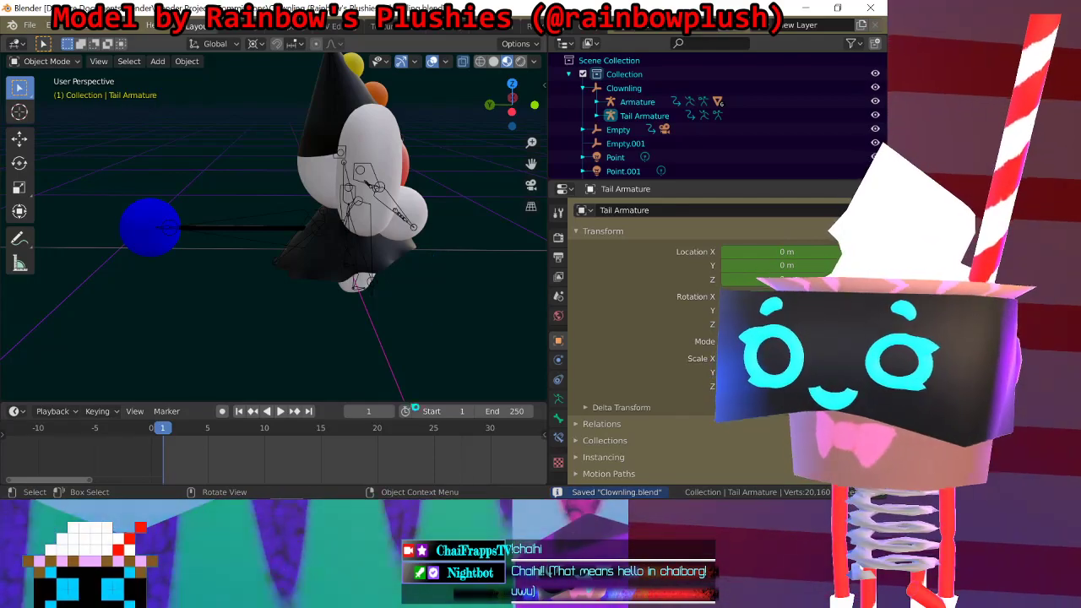
{"action": "mouse_move", "coordinate": [436, 496]}
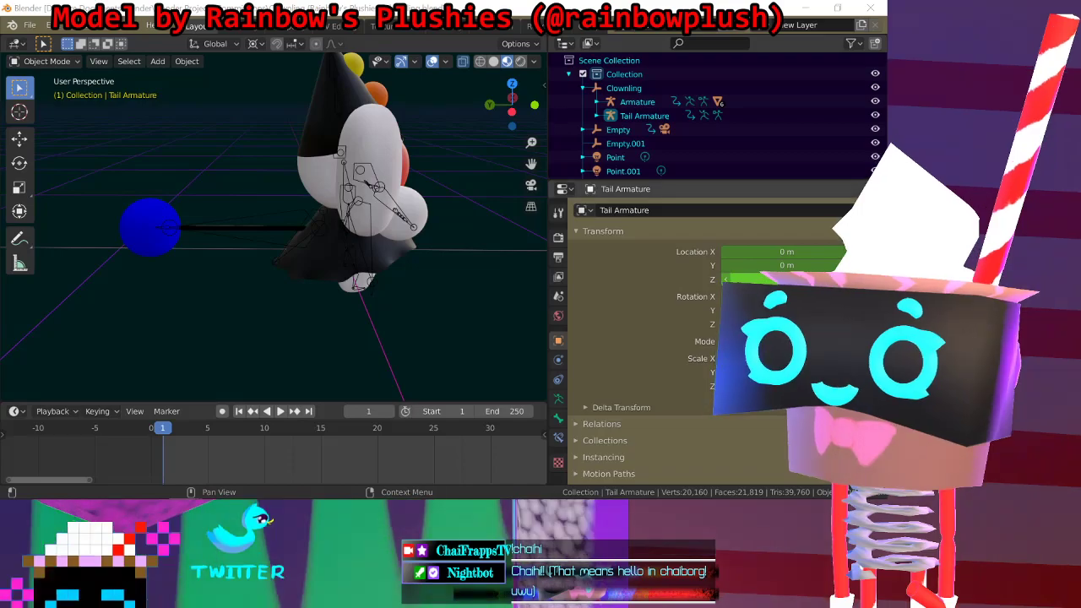
{"action": "middle_click_drag", "start_coordinate": [379, 317], "coordinate": [298, 286]}
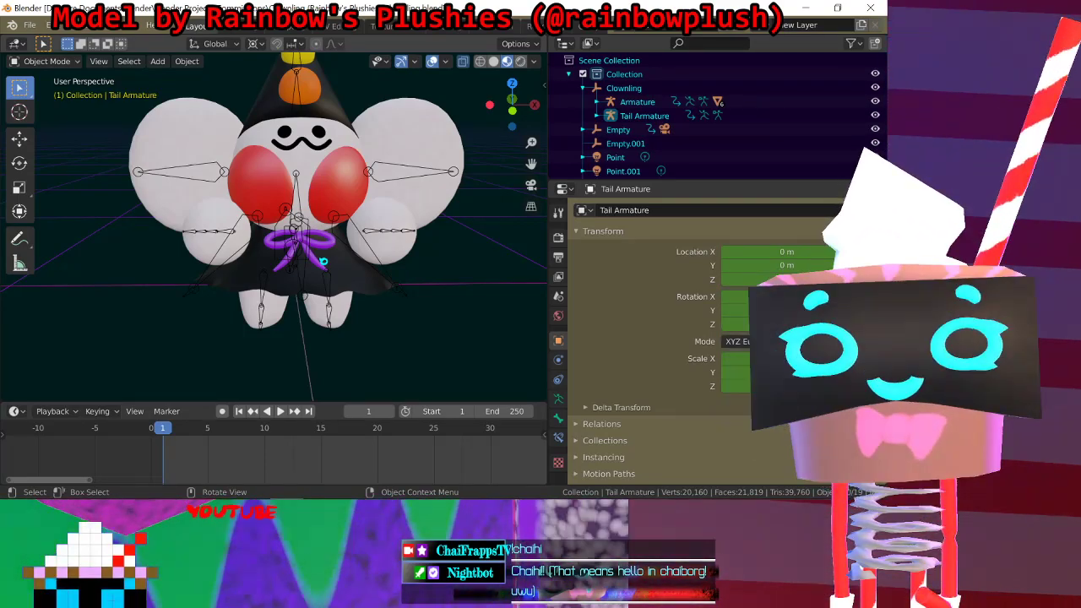
{"action": "mouse_move", "coordinate": [152, 152]}
{"action": "middle_mouse_down"}
{"action": "mouse_move", "coordinate": [216, 168]}
{"action": "mouse_move", "coordinate": [146, 163]}
{"action": "middle_mouse_up"}
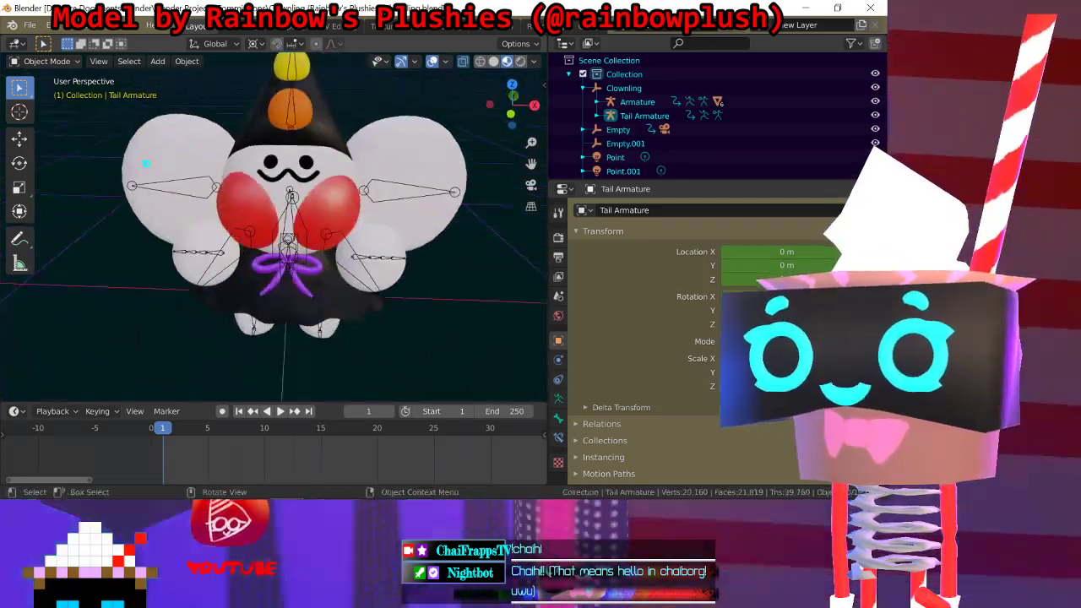
{"action": "middle_click_drag", "start_coordinate": [219, 219], "coordinate": [258, 202]}
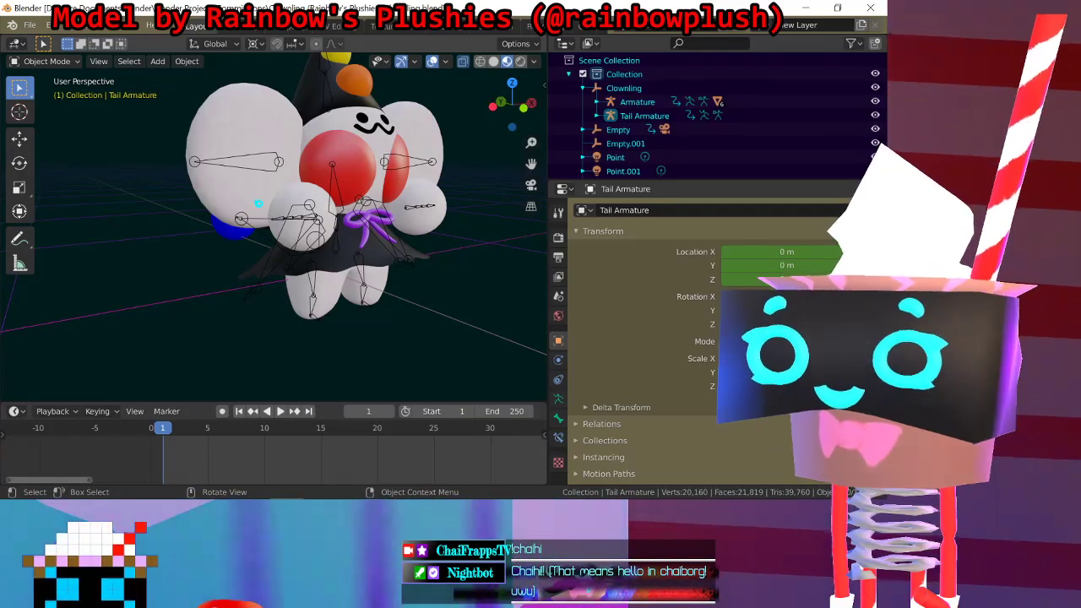
{"action": "middle_click_drag", "start_coordinate": [258, 203], "coordinate": [318, 218]}
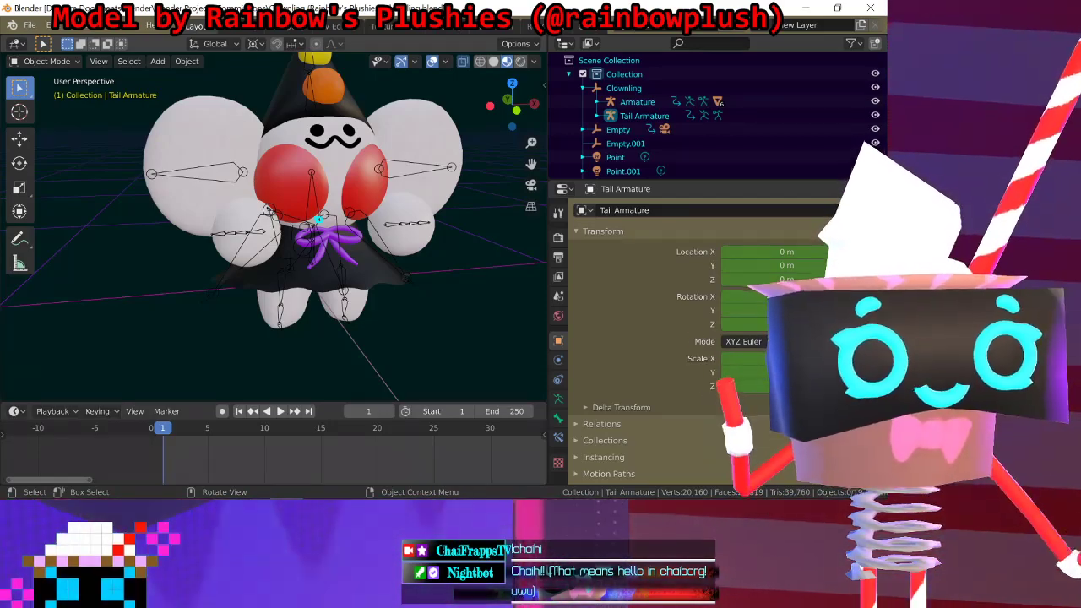
Step: Switch to Unity, examine the bone mapping in the Clownling Avatar Configuration, and return to Blender
{"action": "mouse_move", "coordinate": [501, 501]}
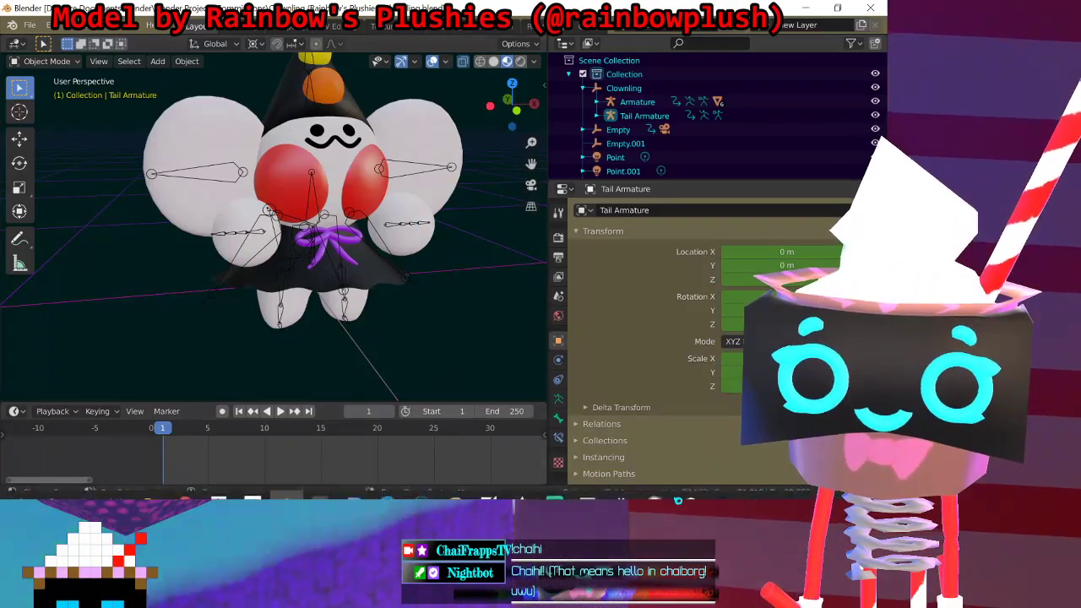
{"action": "left_click", "coordinate": [812, 488]}
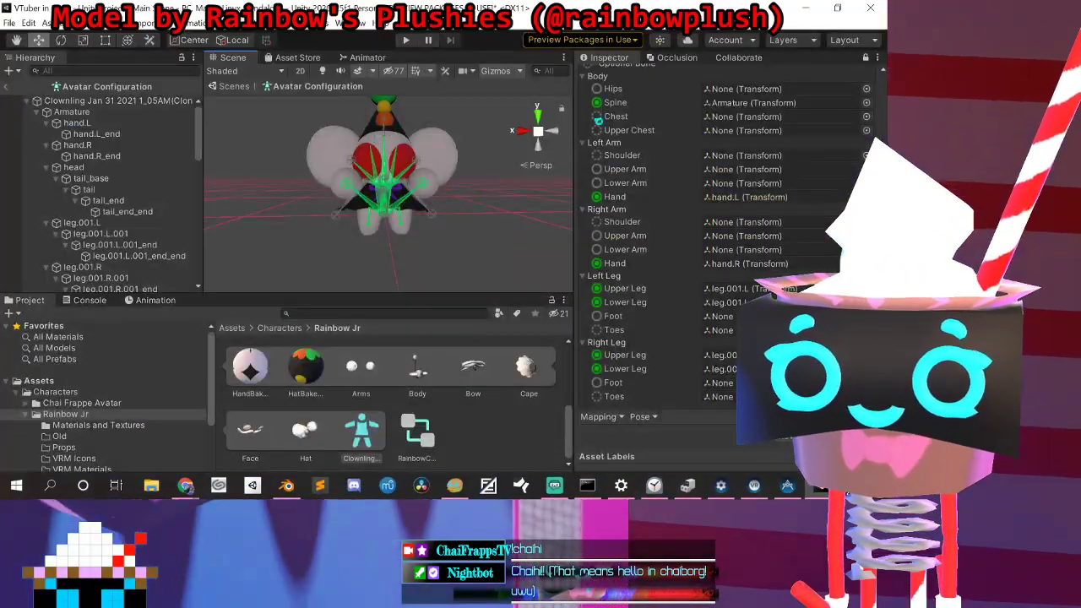
{"action": "scroll", "coordinate": [409, 168], "scroll_direction": "down", "scroll_amount": 5}
{"action": "scroll", "coordinate": [414, 156], "scroll_direction": "up", "scroll_amount": 5}
{"action": "middle_click_drag", "start_coordinate": [418, 138], "coordinate": [410, 158]}
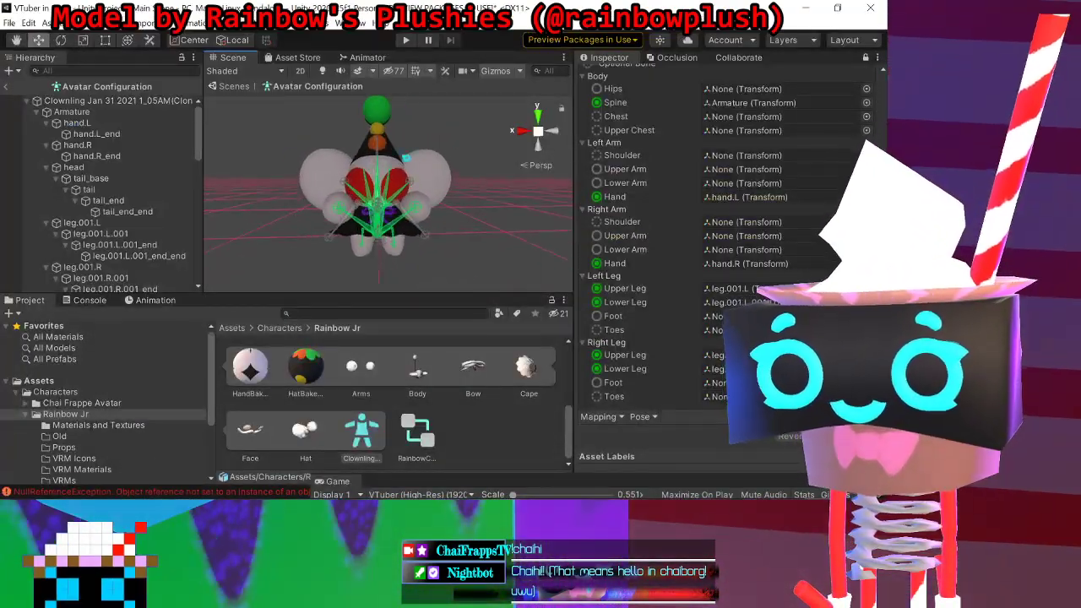
{"action": "left_click", "coordinate": [806, 6]}
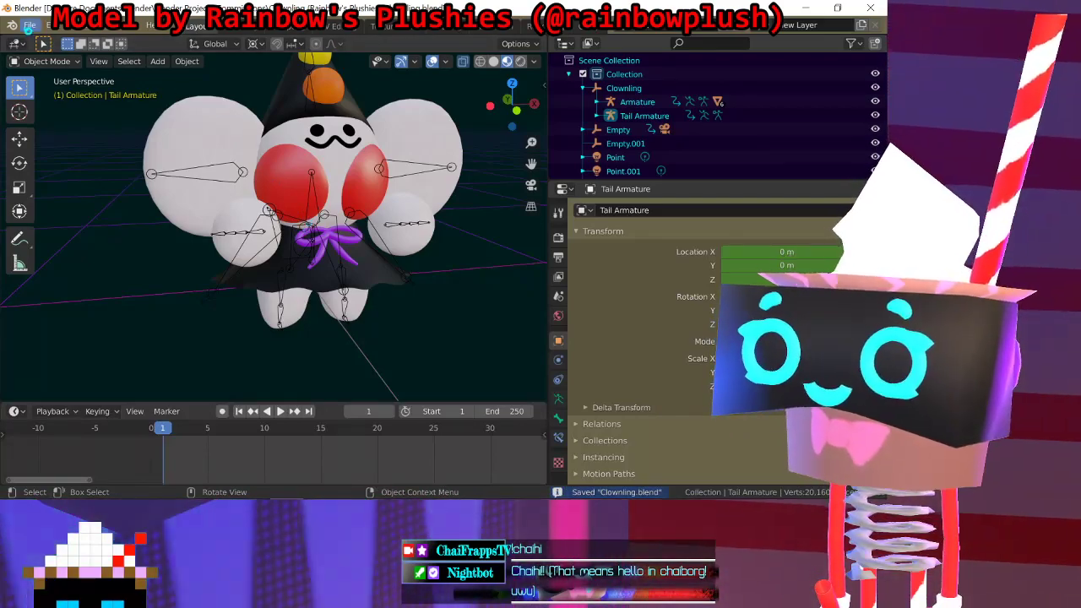
{"action": "left_click", "coordinate": [30, 25]}
{"action": "left_click", "coordinate": [47, 108]}
{"action": "middle_click_drag", "start_coordinate": [409, 233], "coordinate": [257, 237]}
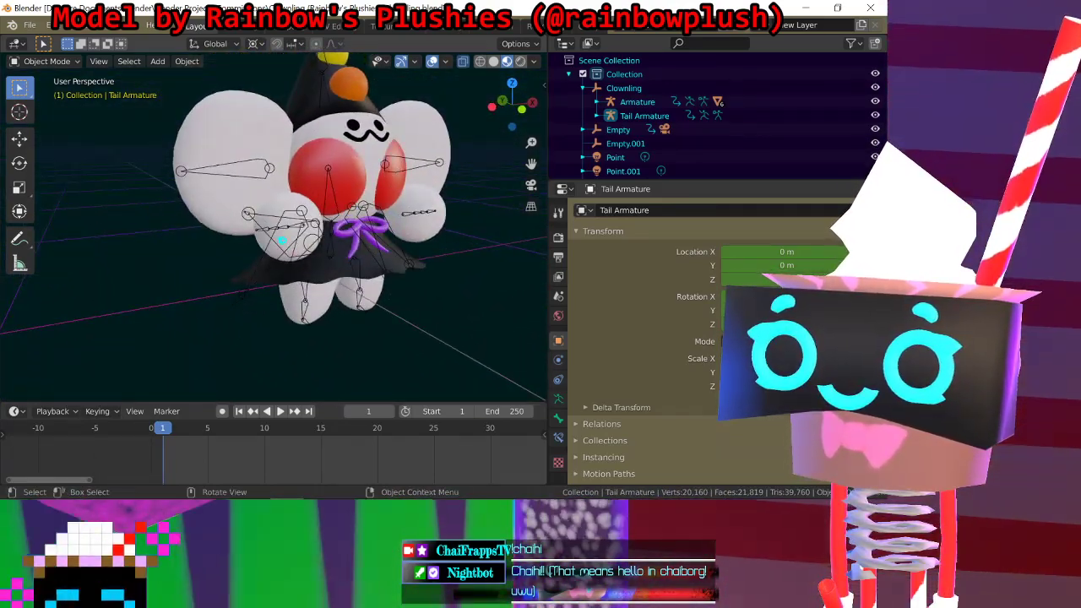
{"action": "left_click", "coordinate": [29, 26]}
{"action": "mouse_move", "coordinate": [80, 223]}
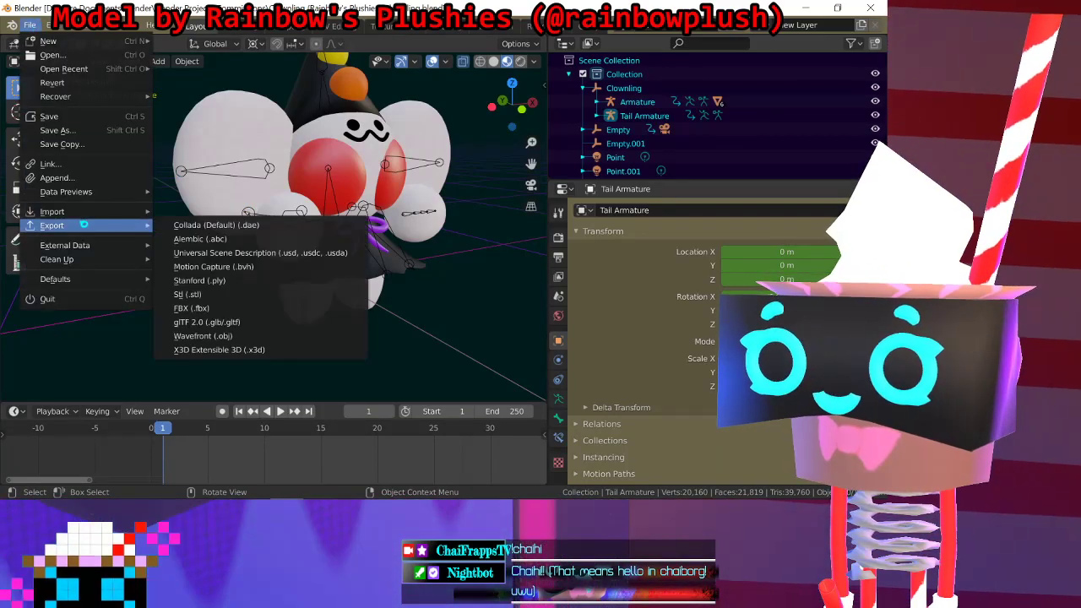
{"action": "mouse_move", "coordinate": [121, 25]}
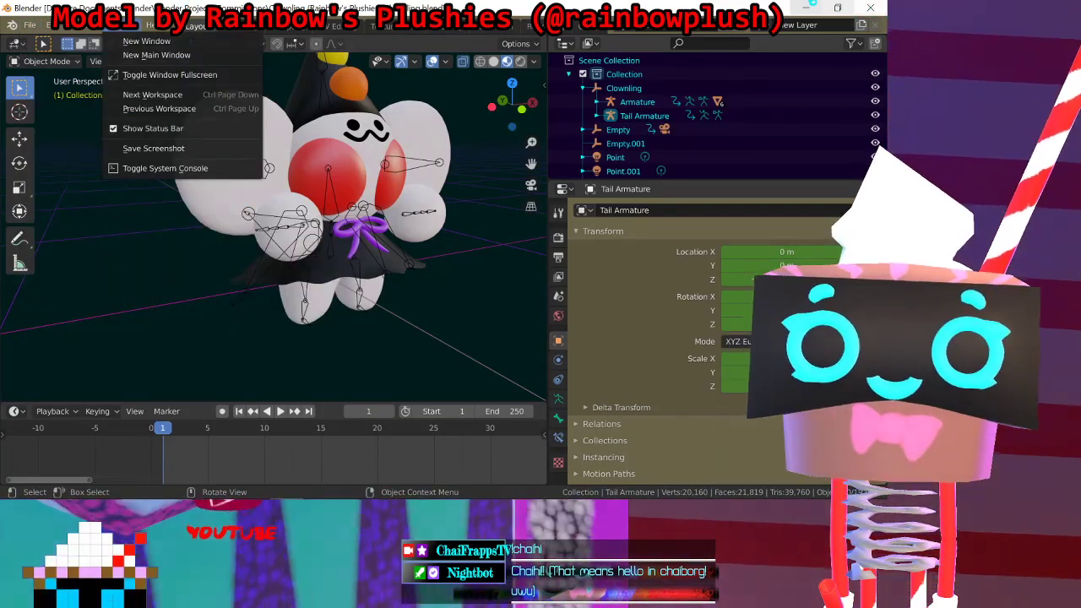